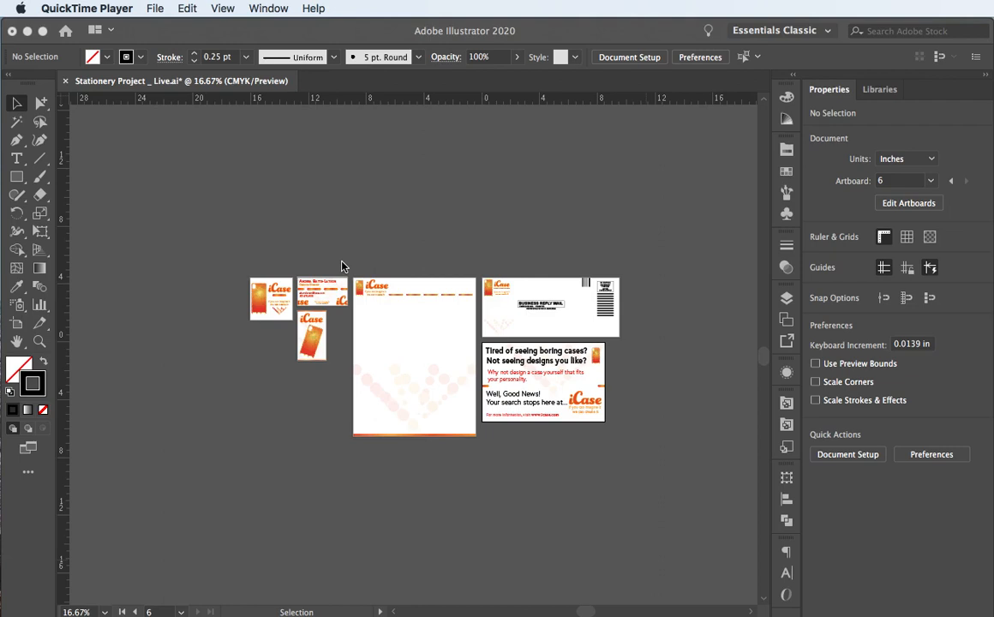
# Fit all artboards of the stationery project in the window
pyautogui.click(311, 230)
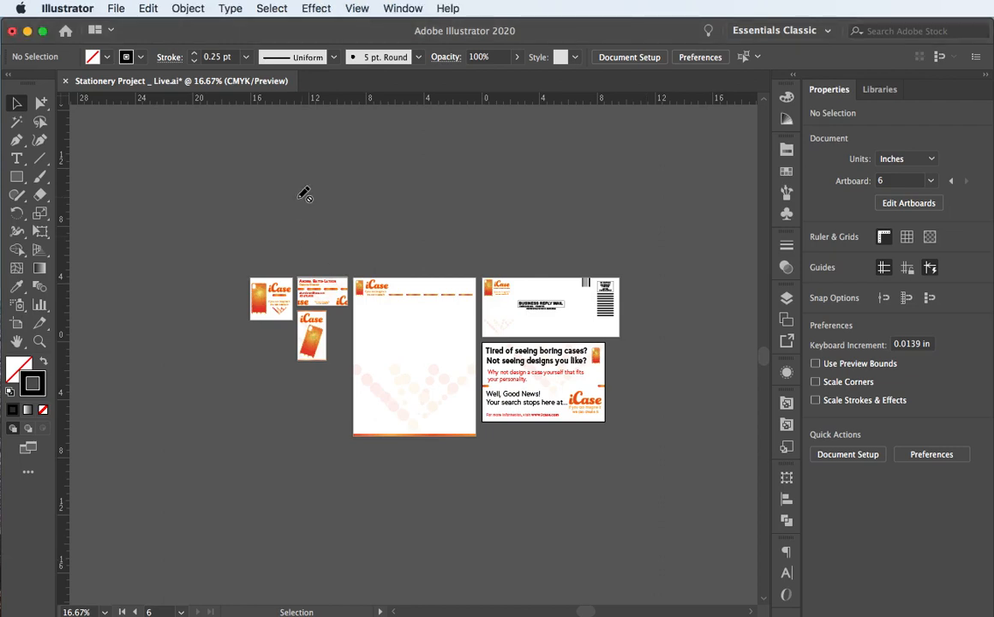
pyautogui.press('super+0')
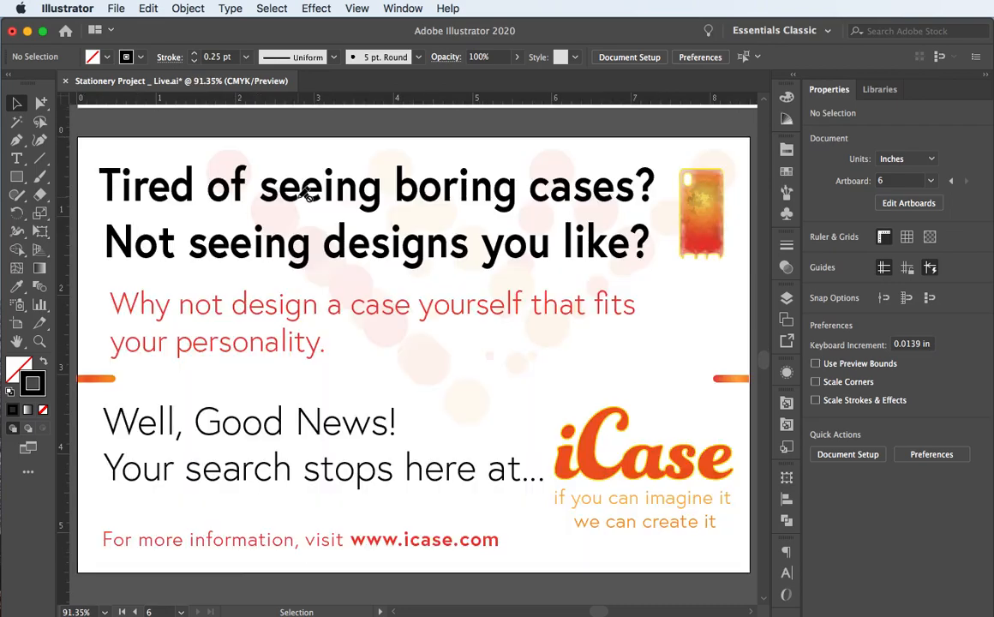
pyautogui.press('super+minus')
pyautogui.press('super+minus')
pyautogui.press('super+minus')
pyautogui.press('super+minus')
pyautogui.press('super+minus')
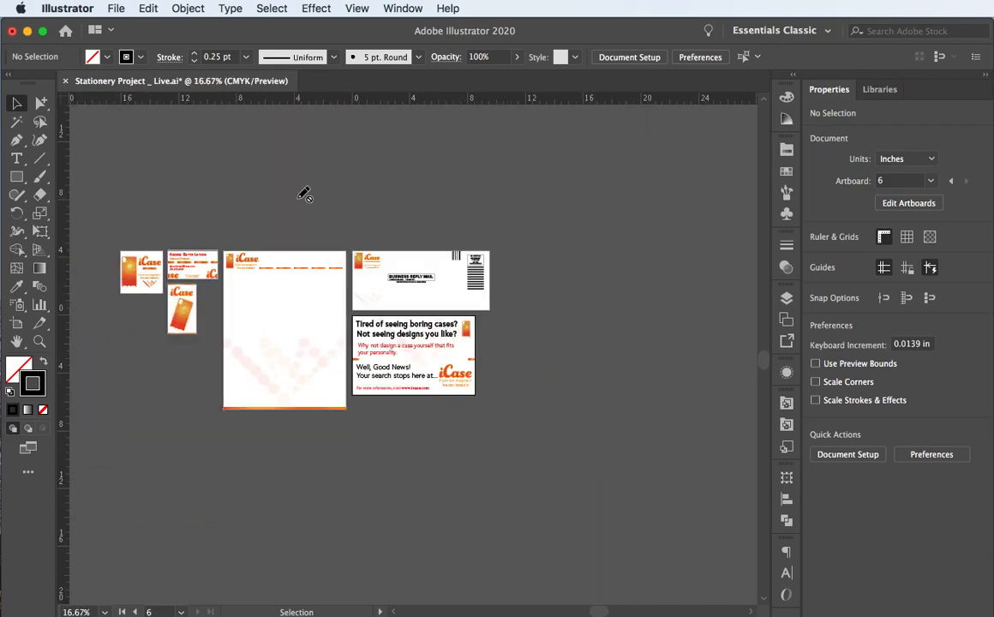
pyautogui.click(360, 9)
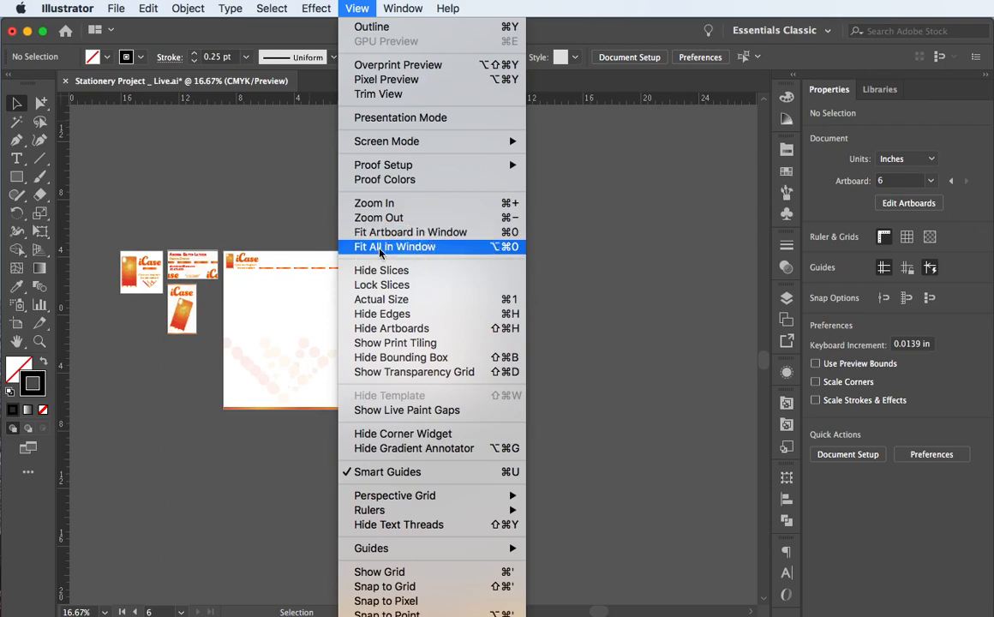
pyautogui.click(418, 251)
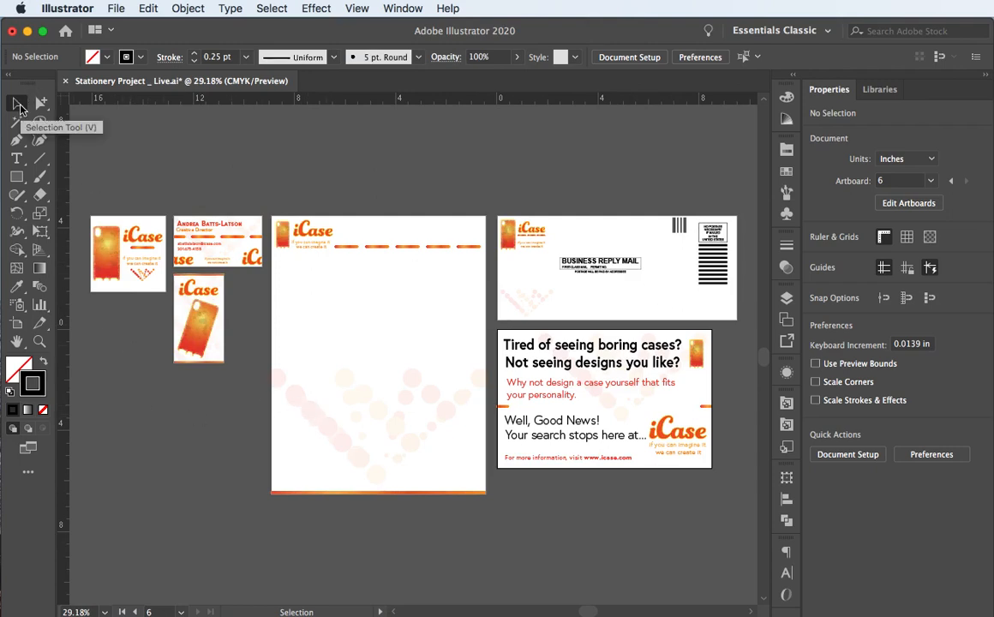
# Unlock all six layers, from iCase logo up to Promo
pyautogui.click(18, 103)
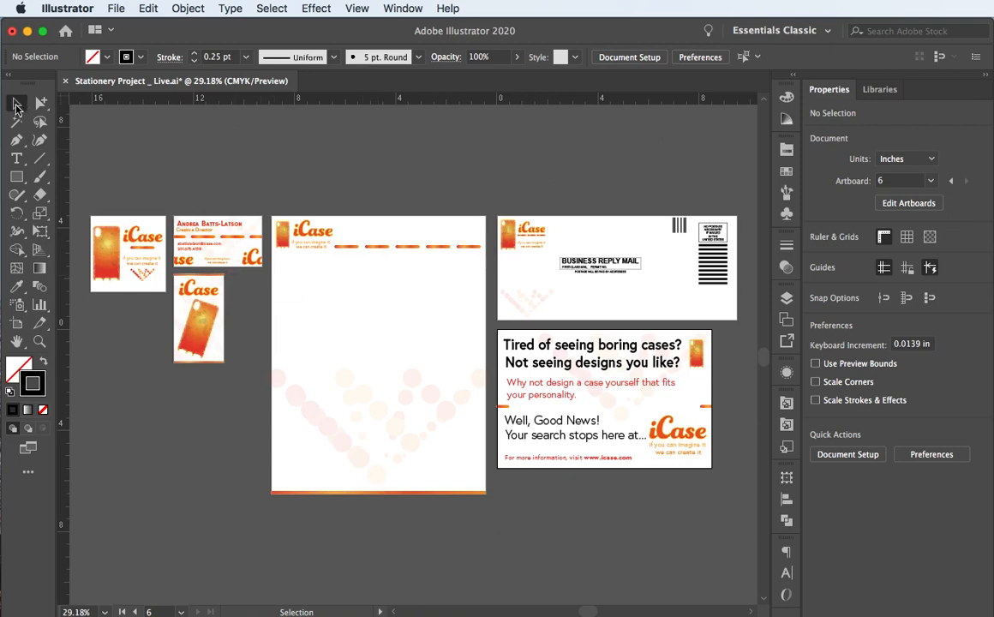
pyautogui.click(785, 298)
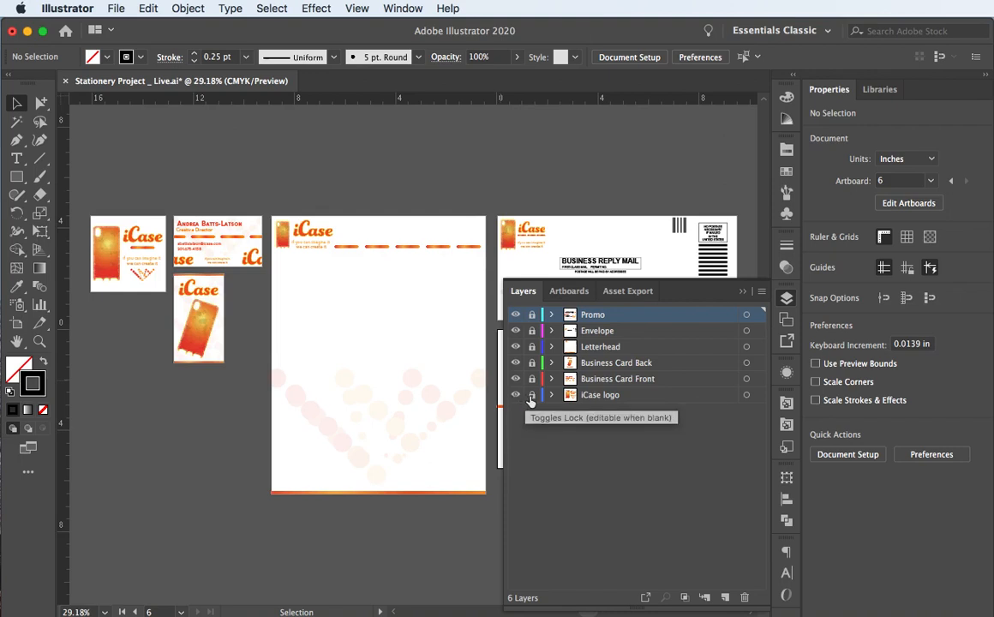
pyautogui.moveTo(532, 399); pyautogui.dragTo(531, 319)
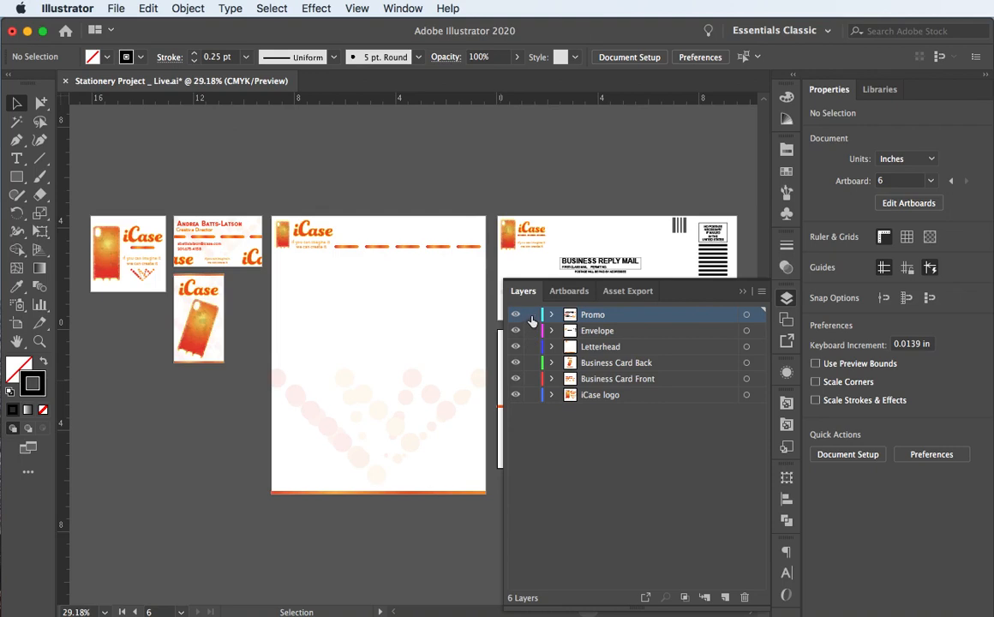
pyautogui.click(744, 293)
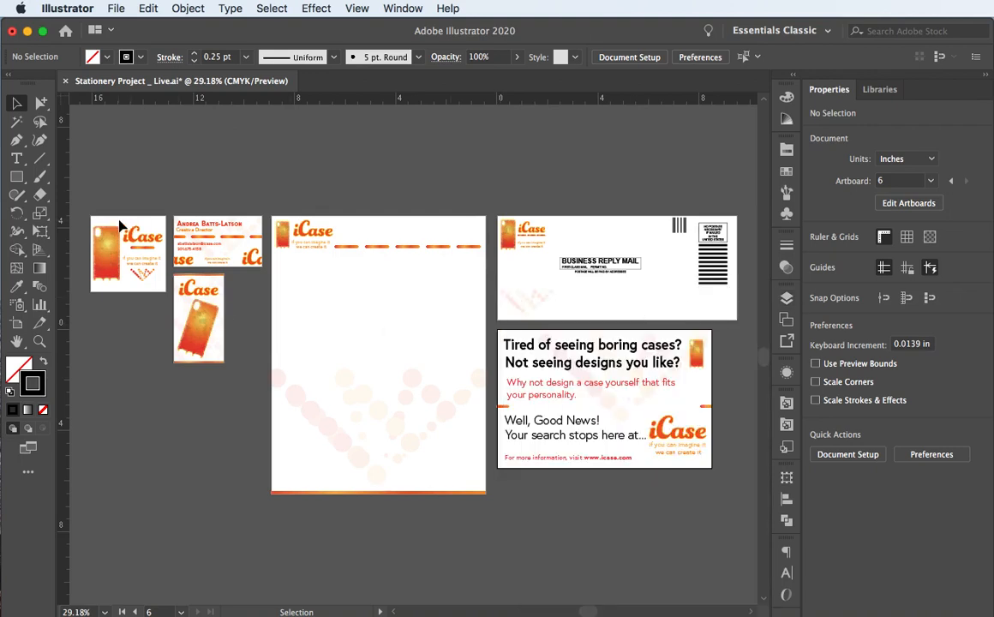
# Draw a rectangle about 3 by 3 in over the iCase logo artboard, starting at its upper-left corner
pyautogui.click(120, 225)
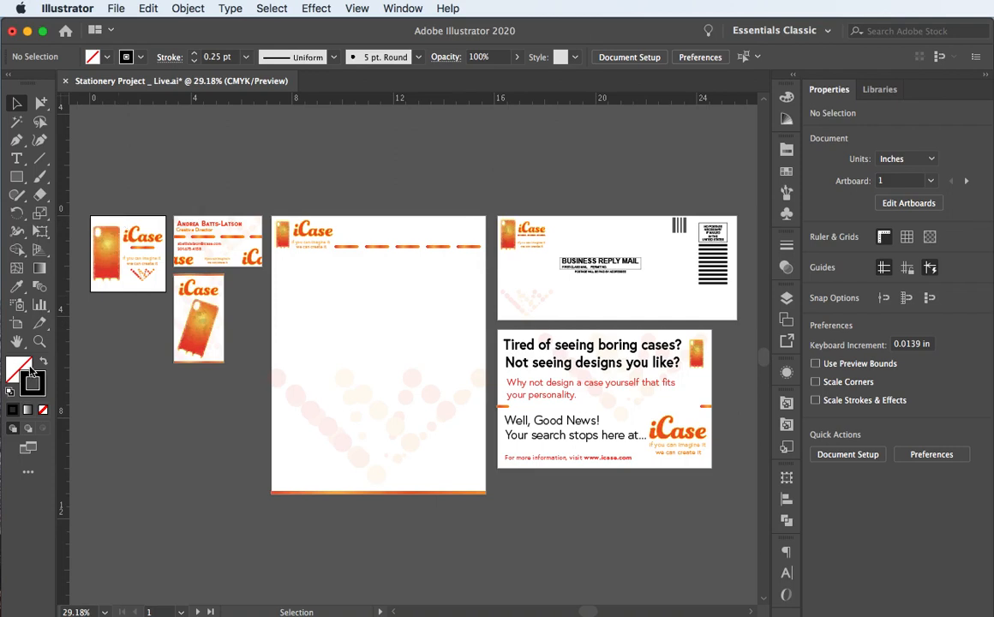
pyautogui.press('super+0')
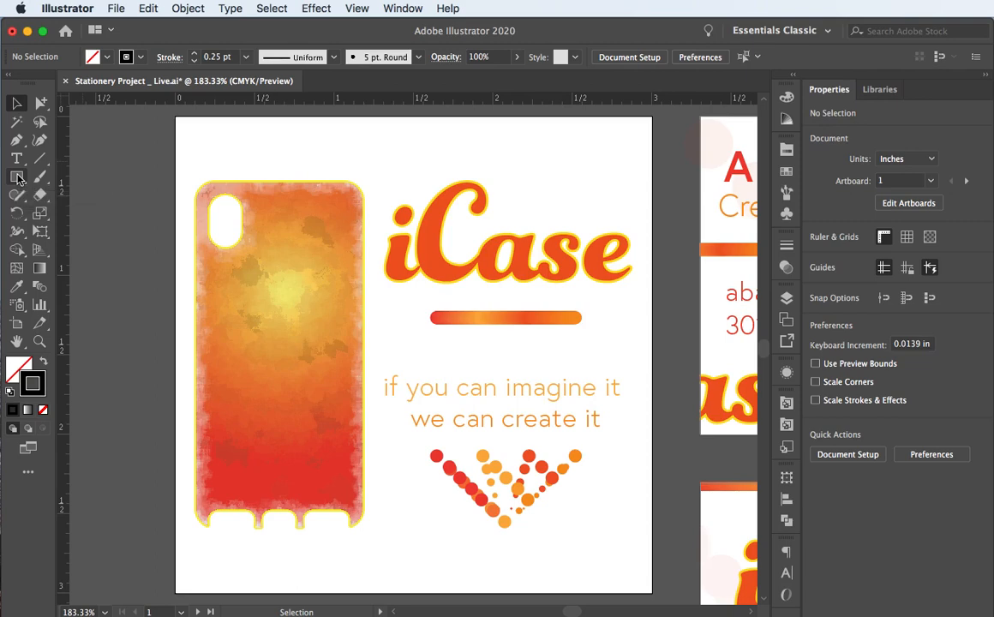
pyautogui.moveTo(17, 177); pyautogui.dragTo(87, 162)
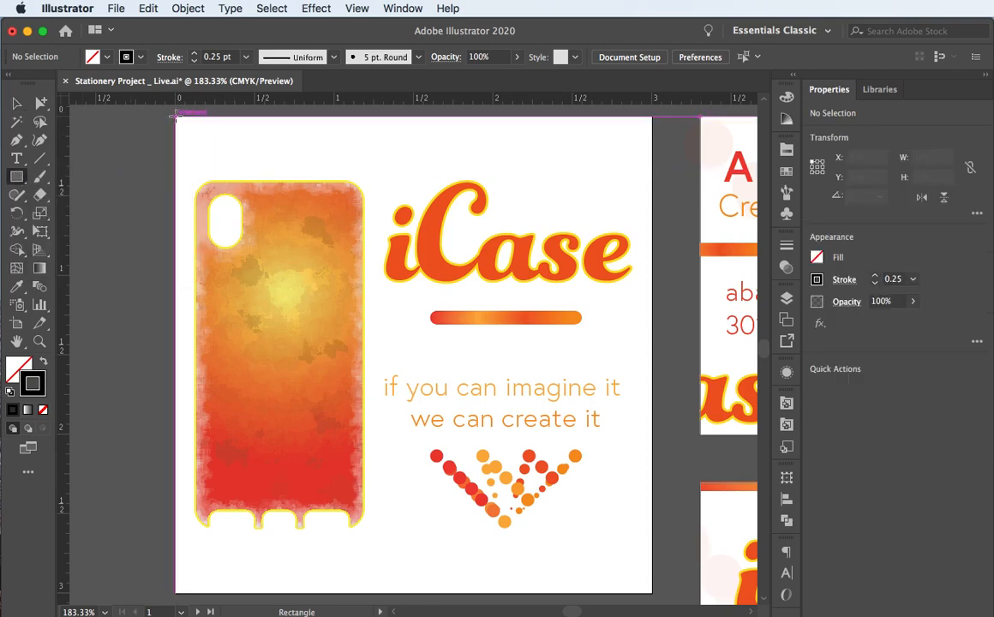
pyautogui.moveTo(176, 114); pyautogui.dragTo(652, 590)
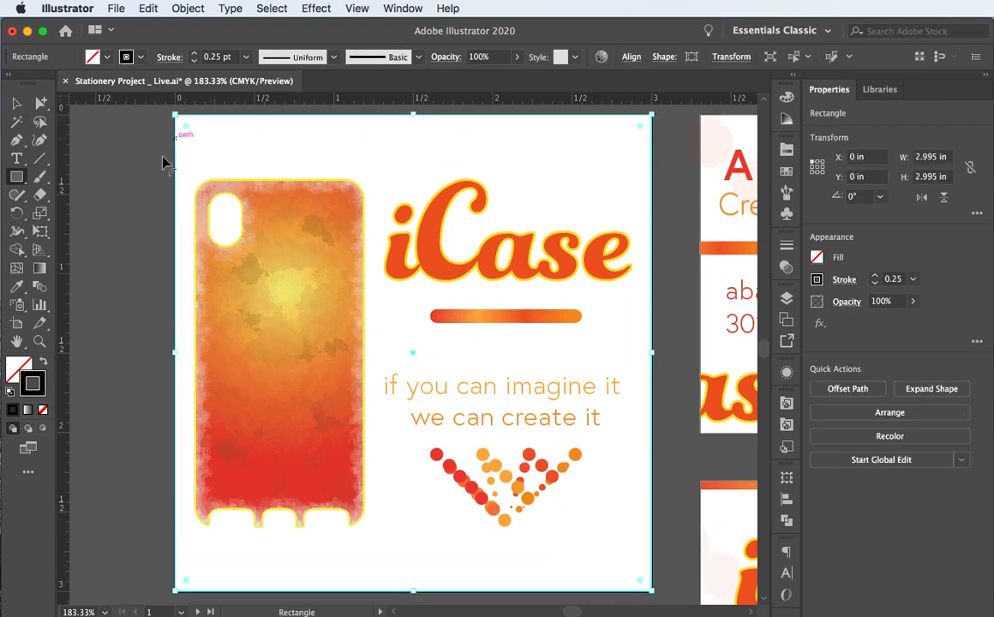
# Give the rectangle a red C=0 M=90 Y=85 stroke with a weight of 0.25 pt
pyautogui.click(32, 382)
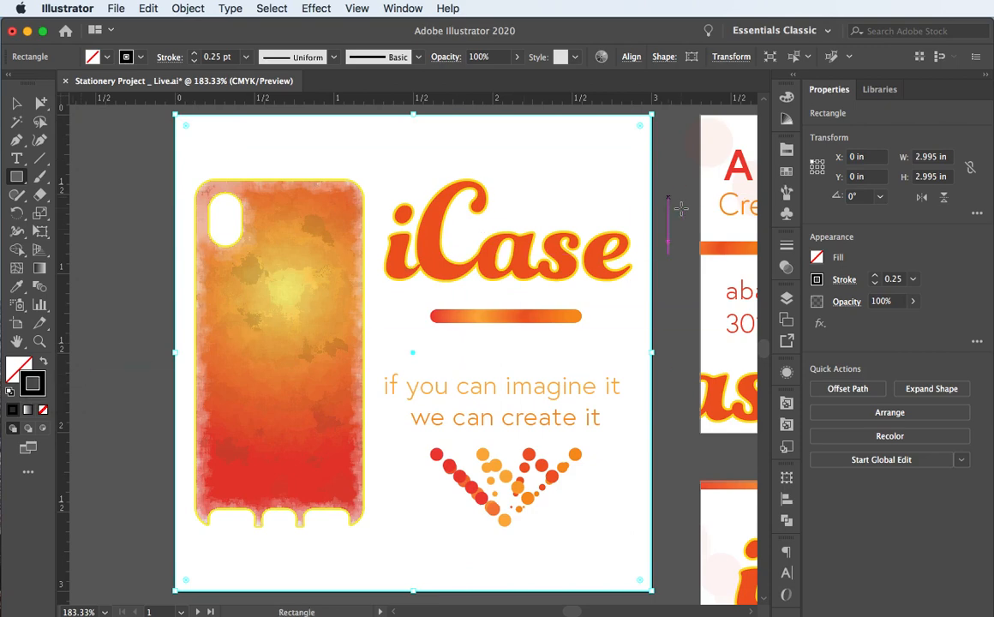
pyautogui.click(786, 169)
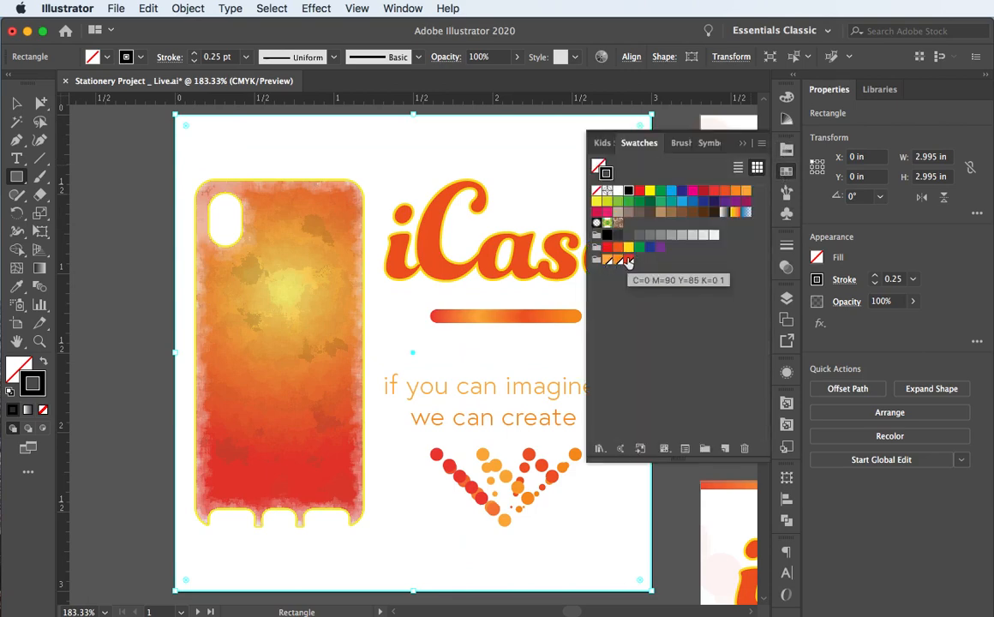
pyautogui.click(628, 261)
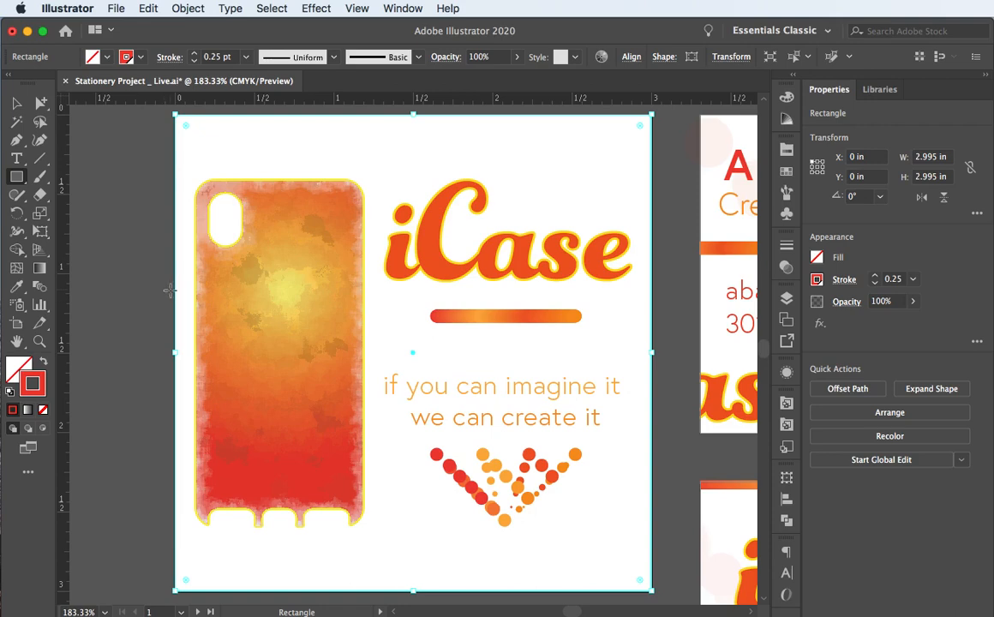
pyautogui.click(911, 280)
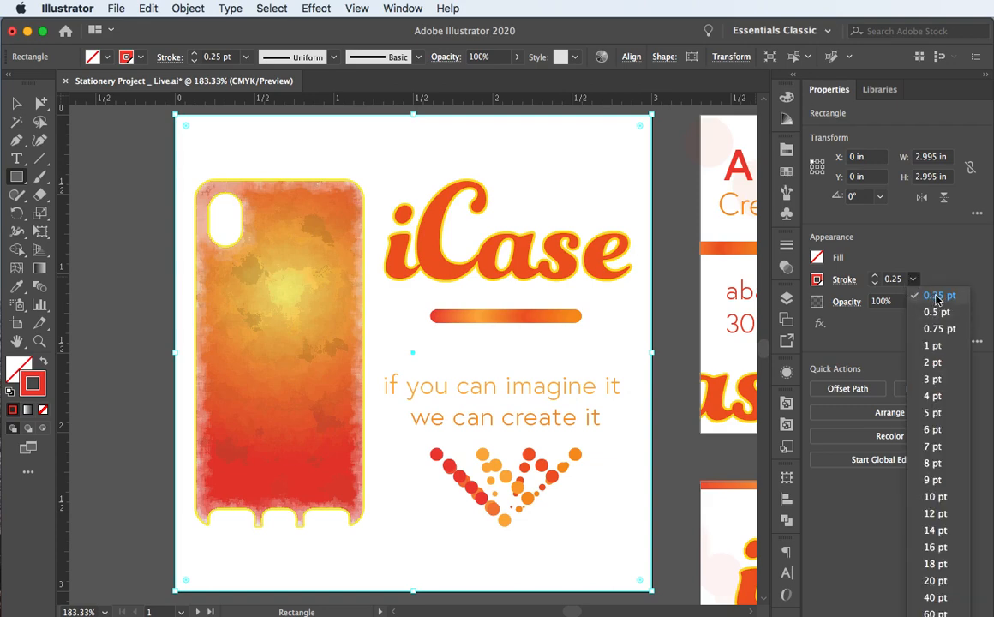
pyautogui.click(937, 296)
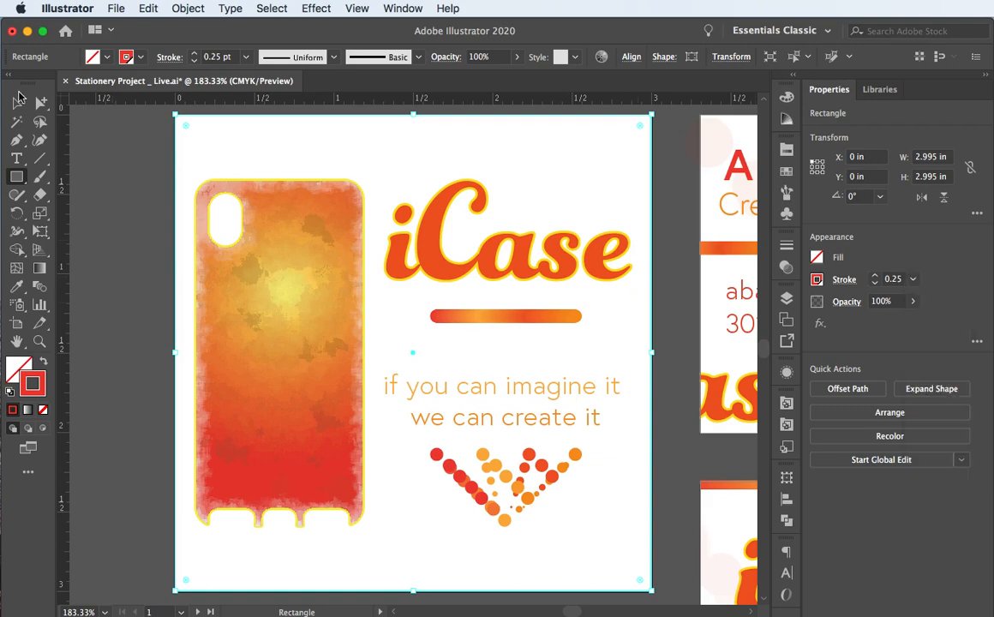
pyautogui.click(15, 104)
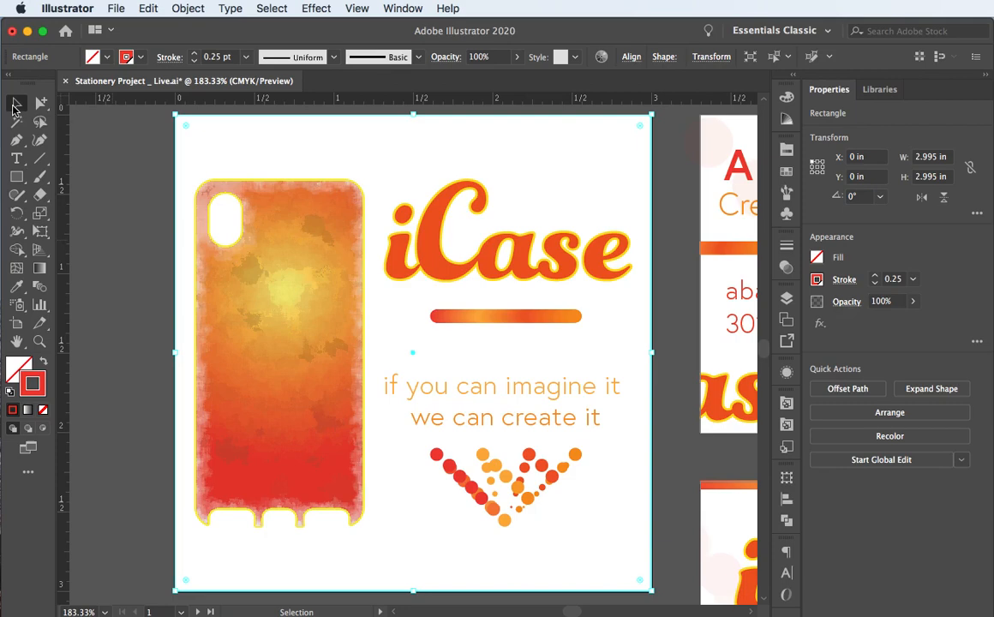
pyautogui.click(106, 129)
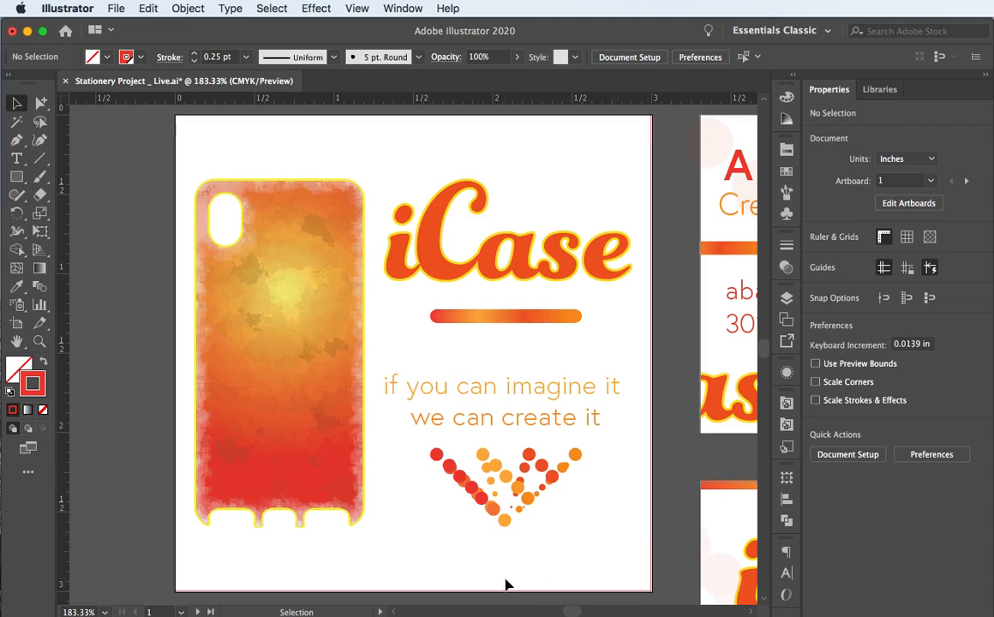
# Stretch the rectangle's bottom edge to the logo artboard's lower boundary, making it 3 in high
pyautogui.press('super+equal')
pyautogui.press('super+equal')
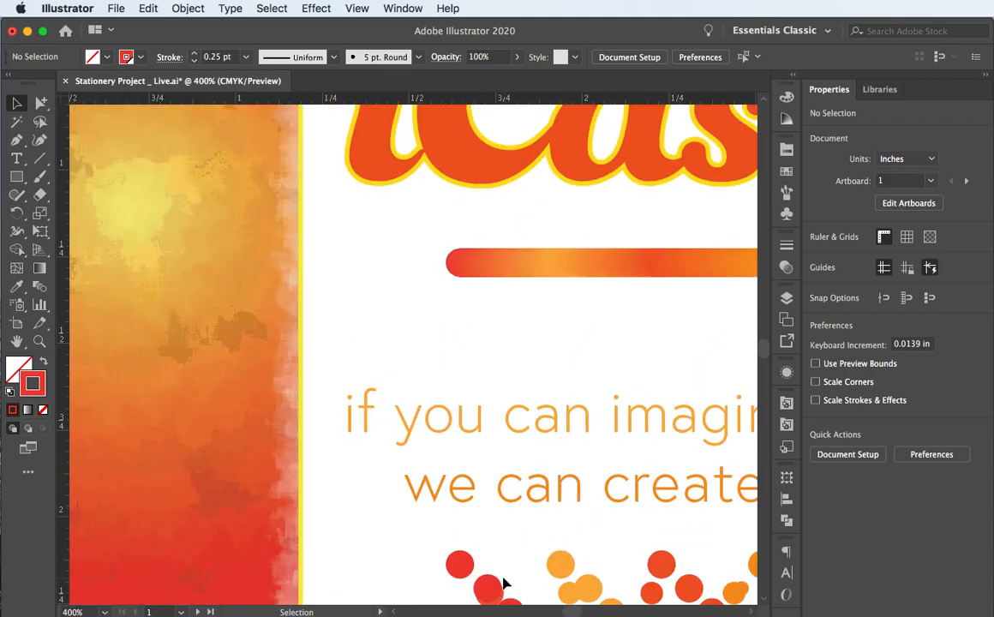
pyautogui.scroll(-8, 404, 466)
pyautogui.scroll(-5, 377, 444)
pyautogui.hscroll(-5, 378, 444)
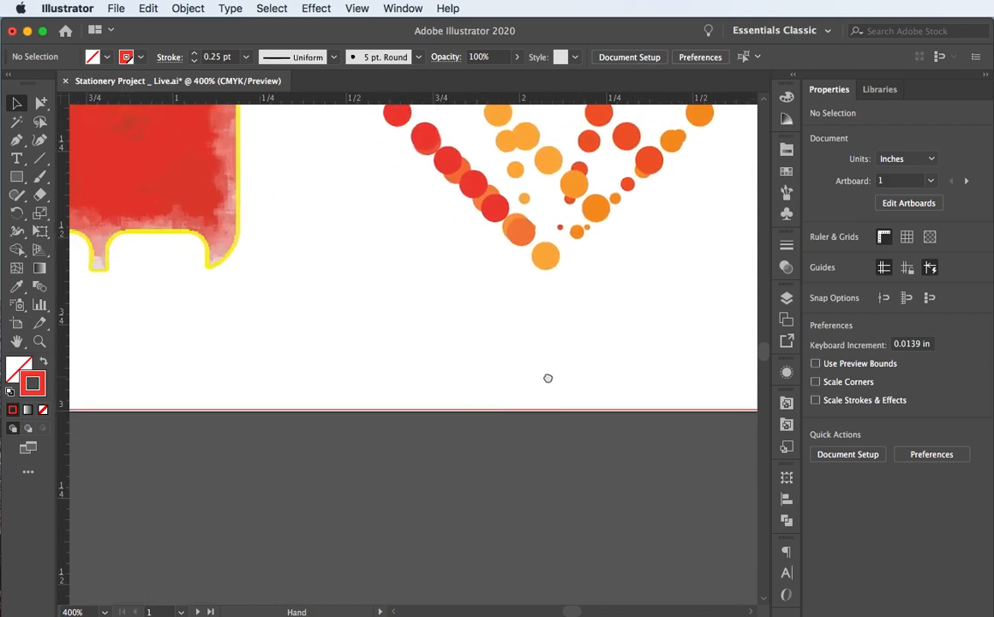
pyautogui.click(483, 410)
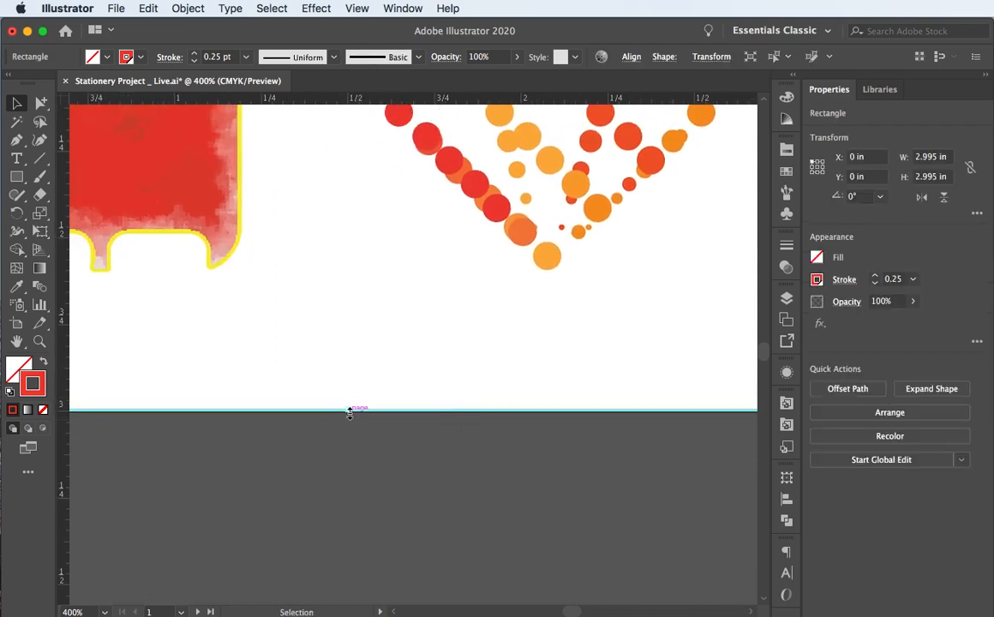
pyautogui.moveTo(348, 415); pyautogui.dragTo(348, 409)
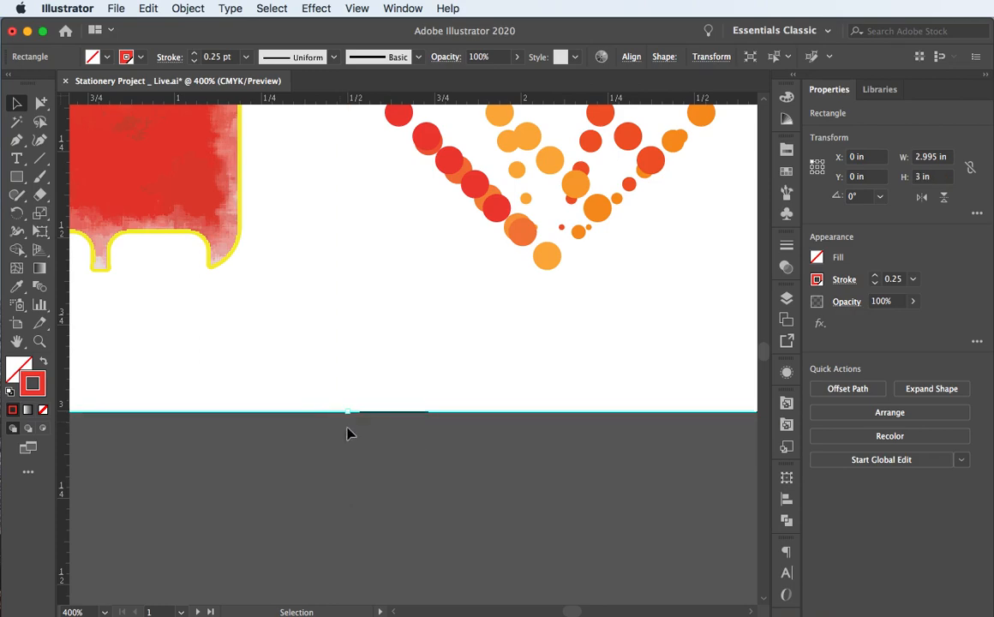
pyautogui.click(343, 444)
# Stretch the rectangle's right edge to the logo artboard's right boundary, making it 3 in wide
pyautogui.moveTo(557, 370); pyautogui.dragTo(282, 490)
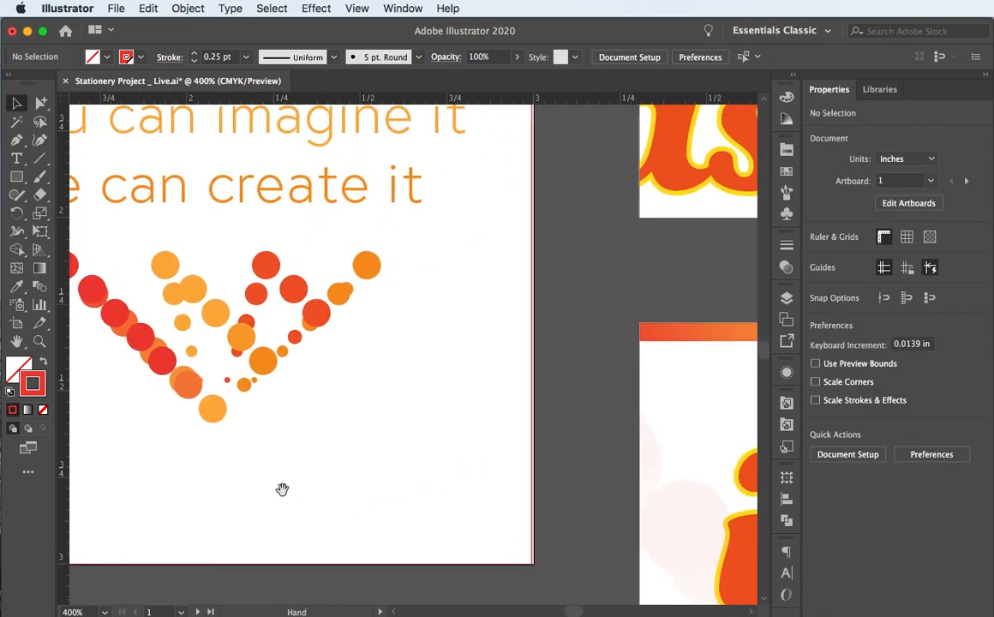
pyautogui.moveTo(374, 339); pyautogui.dragTo(284, 614)
pyautogui.moveTo(342, 341); pyautogui.dragTo(346, 573)
pyautogui.click(417, 409)
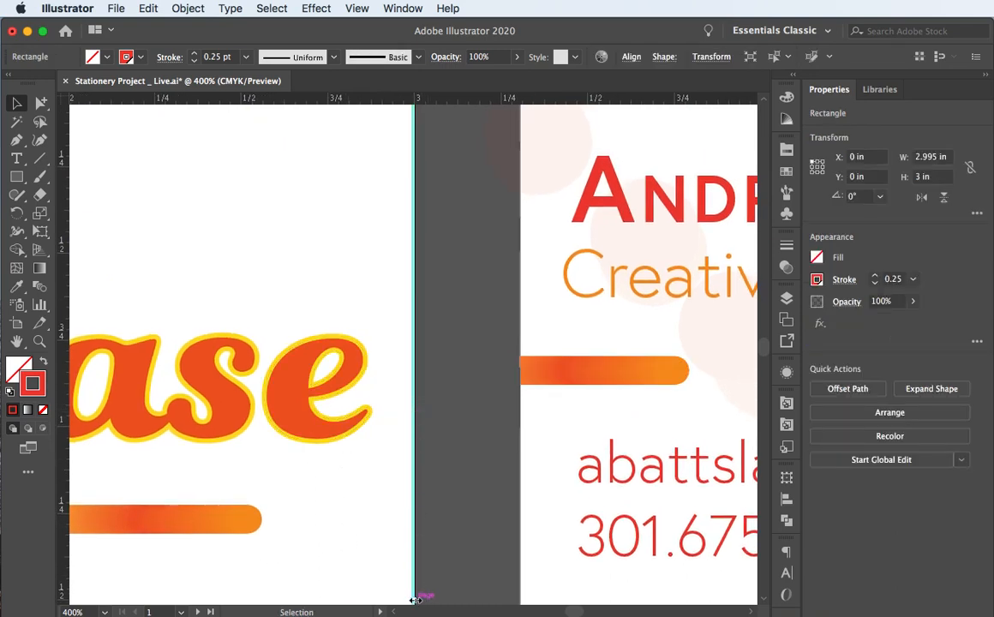
pyautogui.click(474, 540)
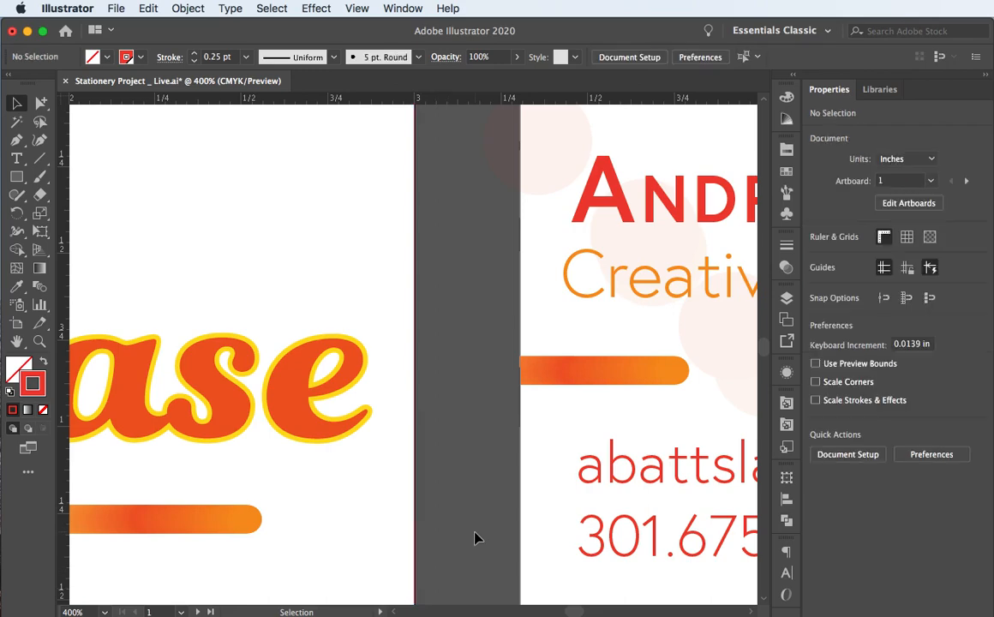
pyautogui.press('super+0')
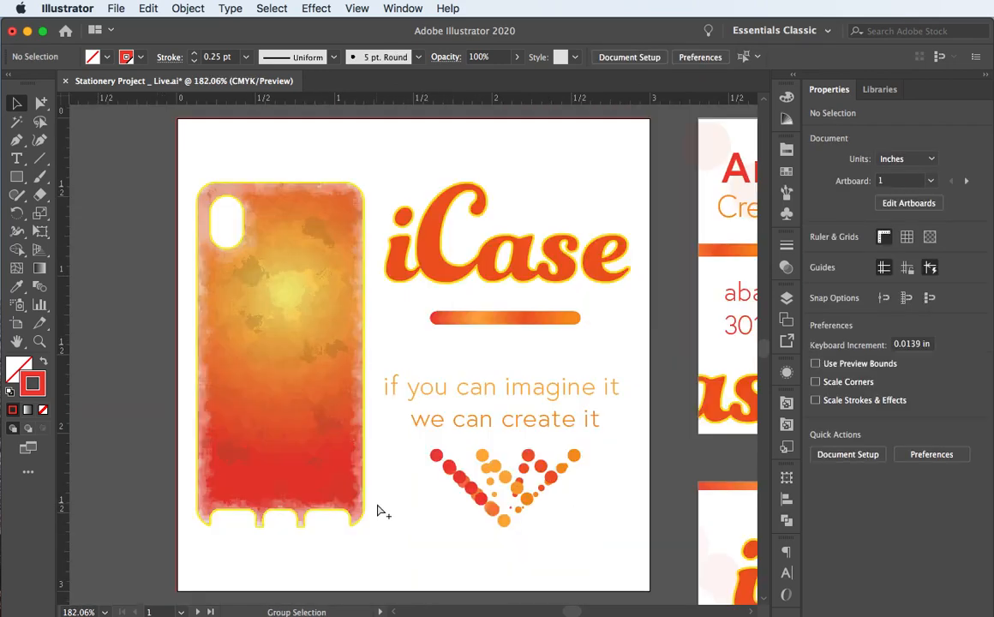
# Review the stroke options of the red border rectangle on the logo artboard
pyautogui.click(484, 125)
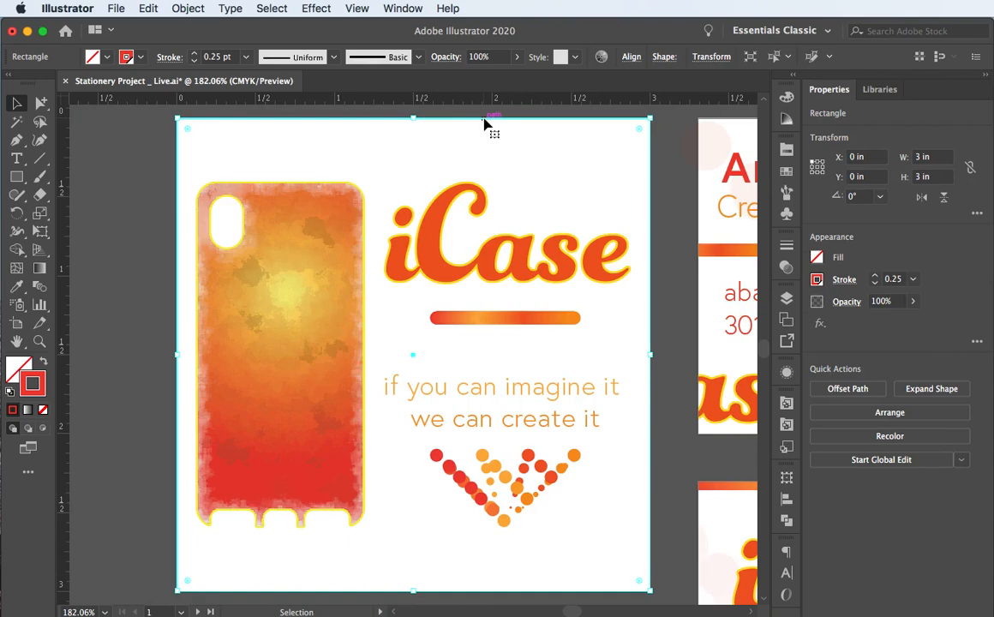
pyautogui.hscroll(5, 574, 160)
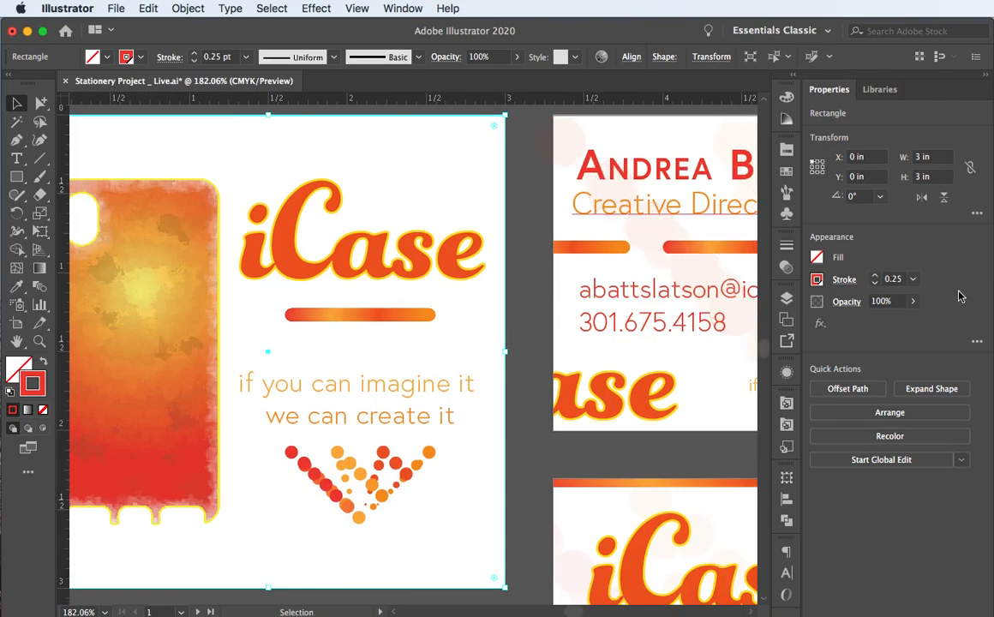
pyautogui.click(845, 280)
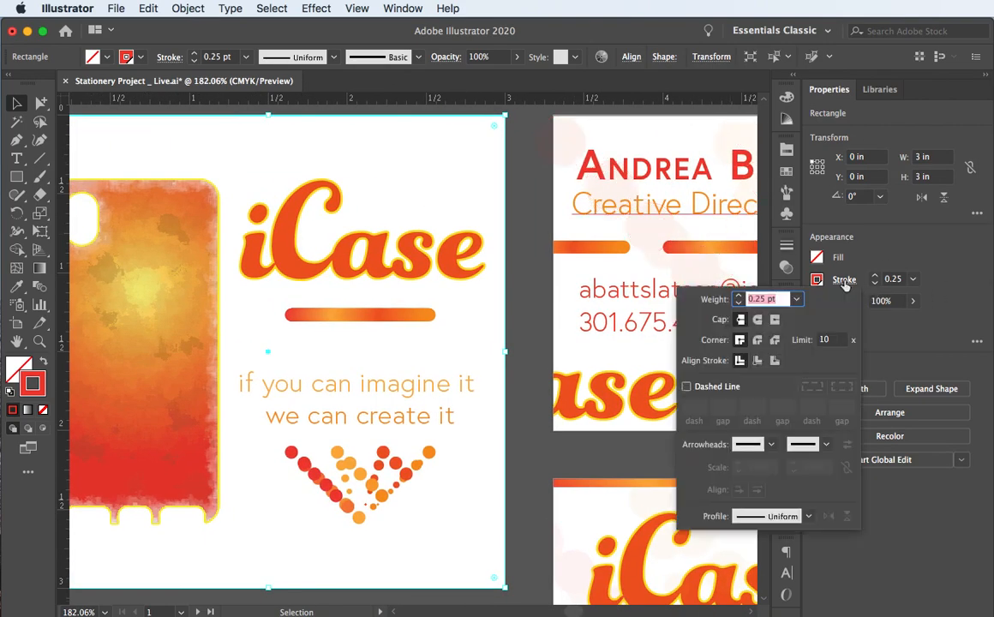
pyautogui.click(846, 280)
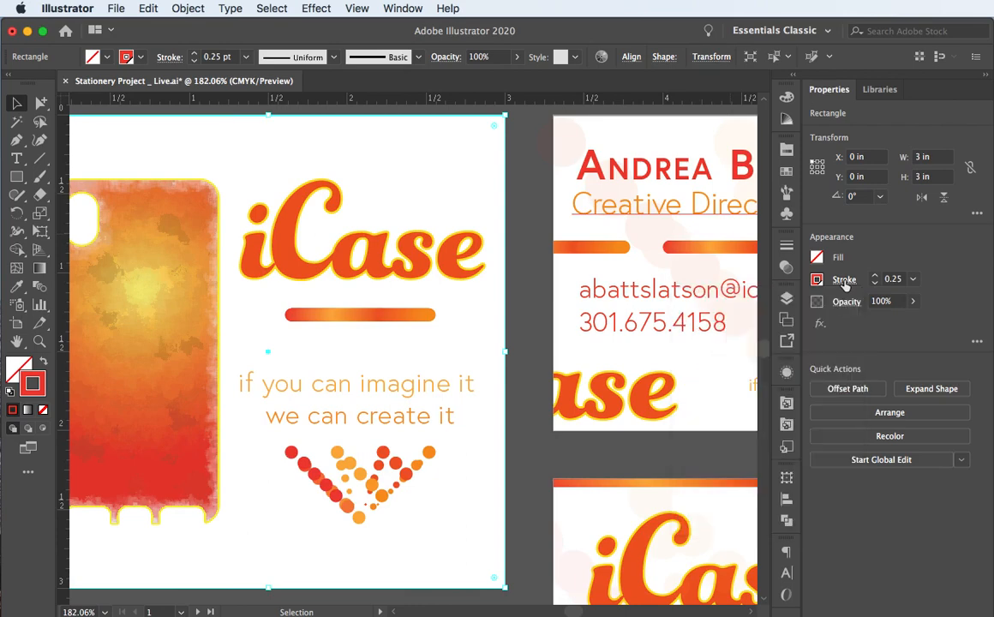
# Try to place a copy of the red border rectangle over the business card front
pyautogui.hscroll(2, 382, 257)
pyautogui.hscroll(10, 381, 252)
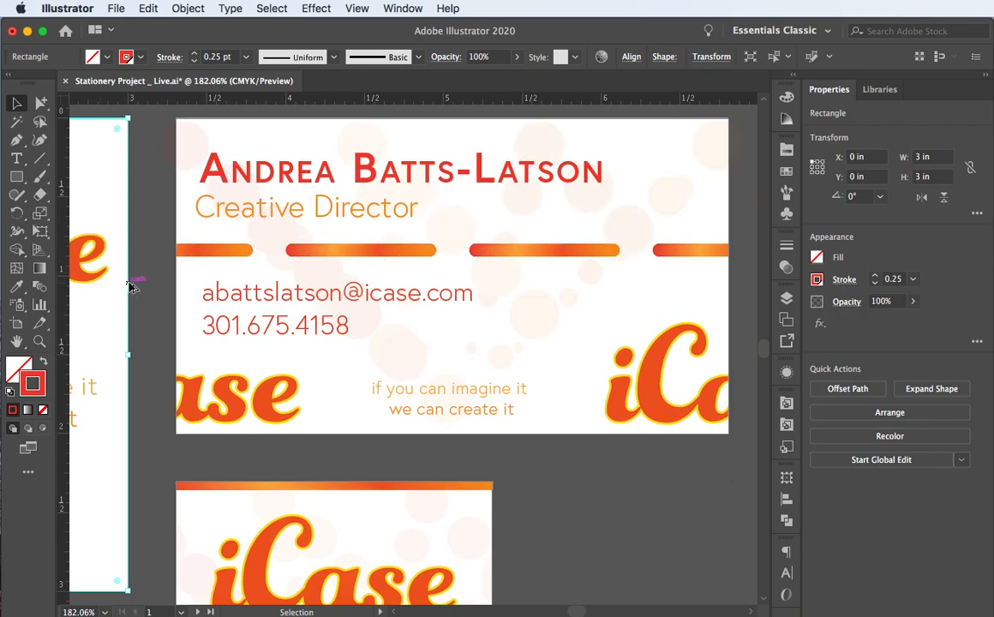
pyautogui.moveTo(130, 287); pyautogui.dragTo(630, 282)
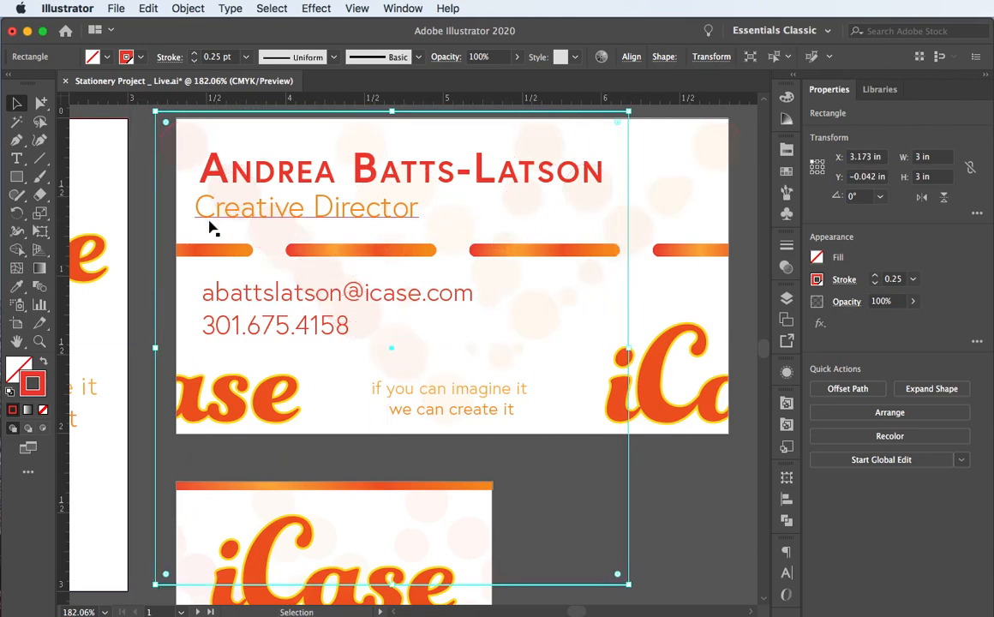
pyautogui.click(126, 136)
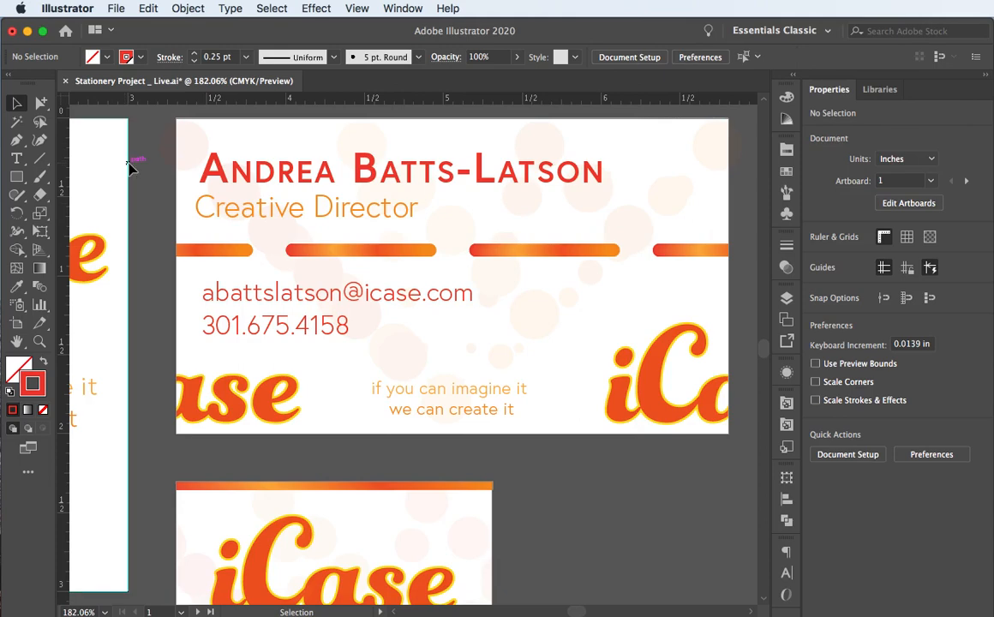
# Copy the logo artboard's red border rectangle and make the business card front the active artboard
pyautogui.click(128, 162)
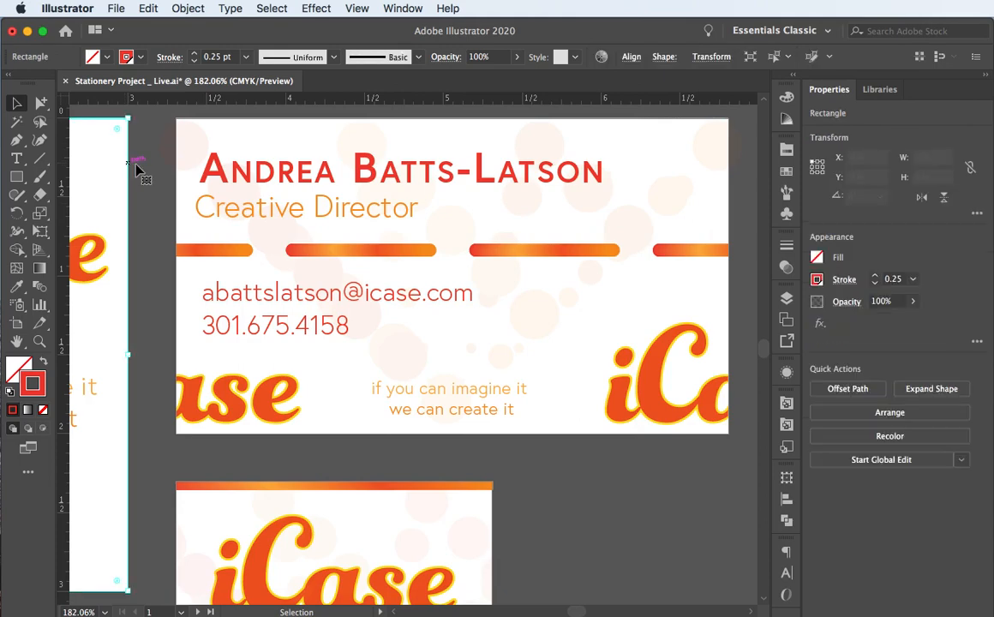
pyautogui.click(232, 142)
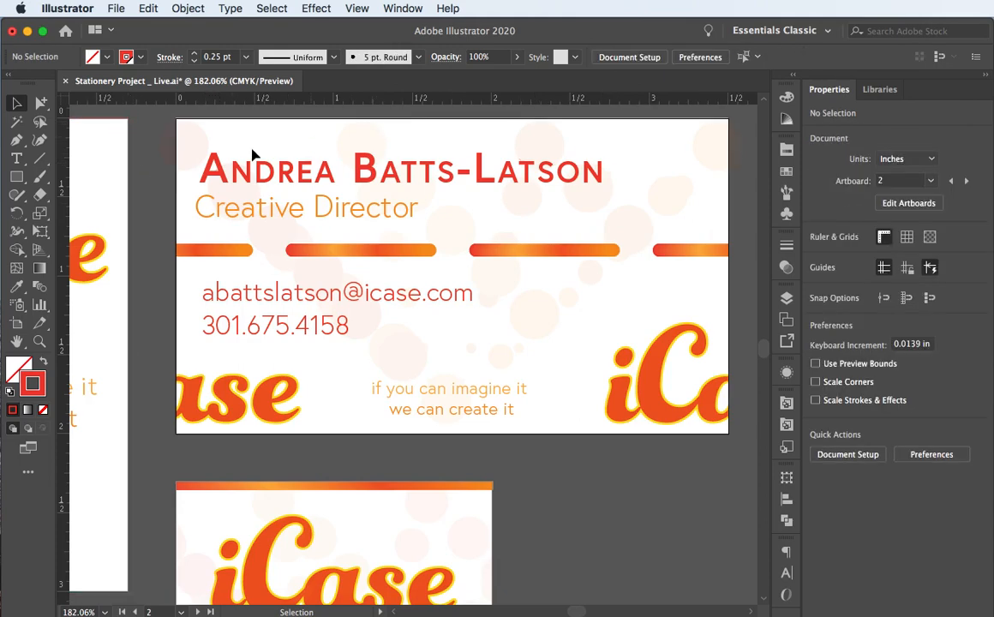
pyautogui.click(289, 125)
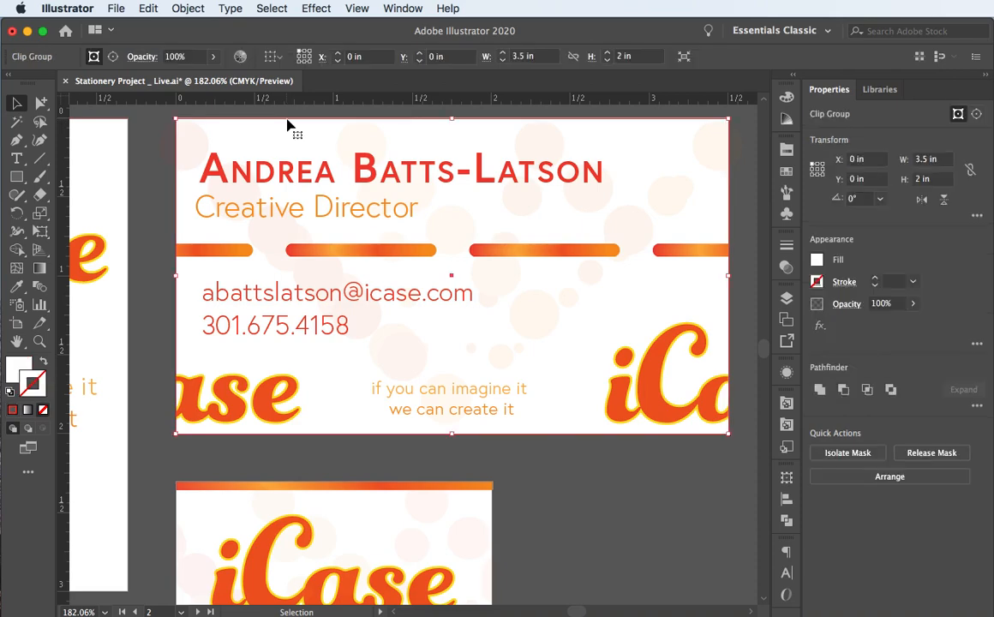
pyautogui.press('Delete')
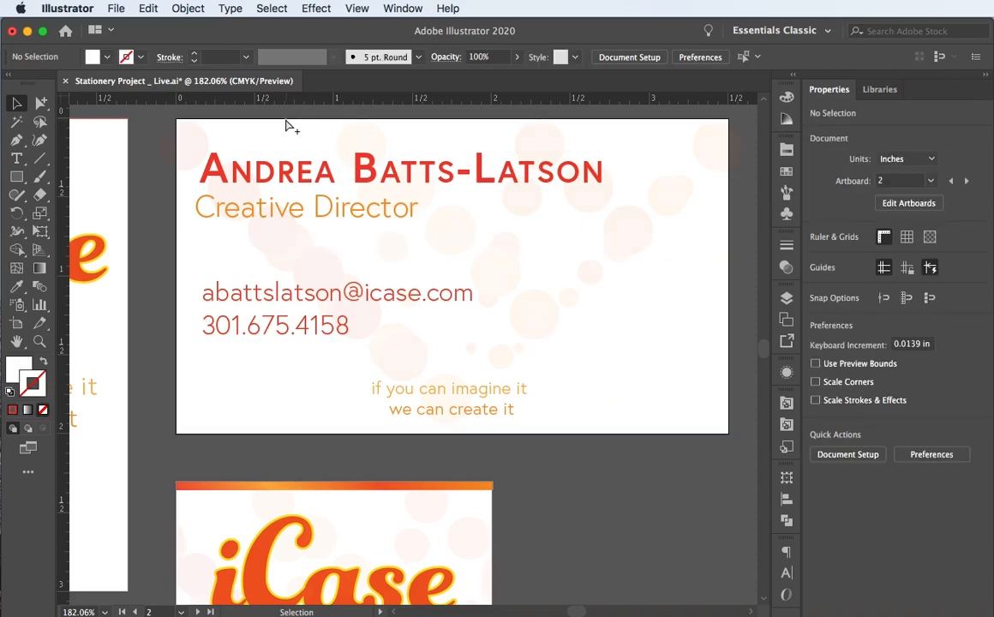
pyautogui.press('super+z')
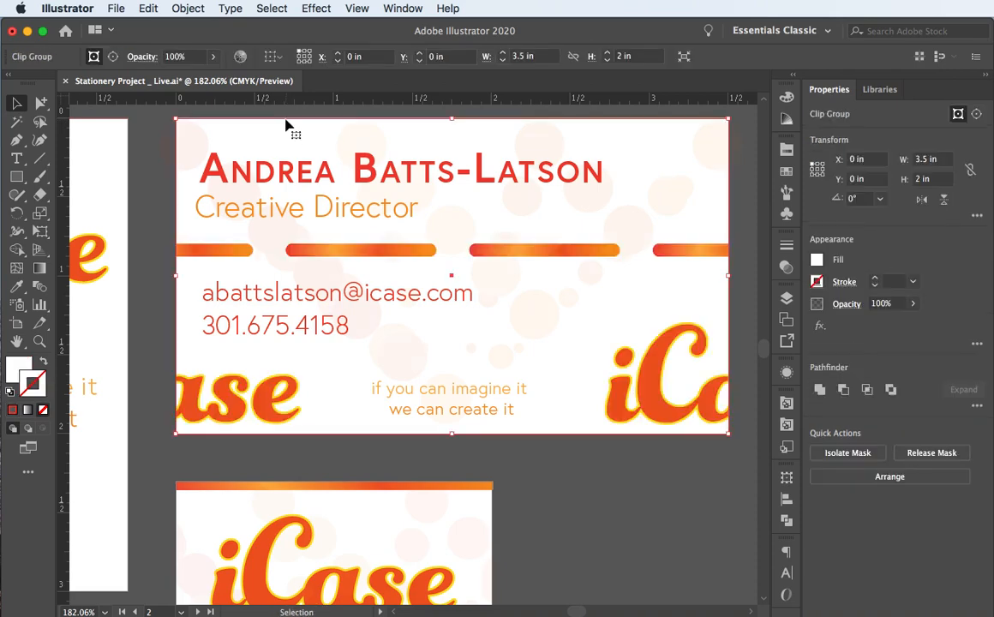
pyautogui.click(140, 135)
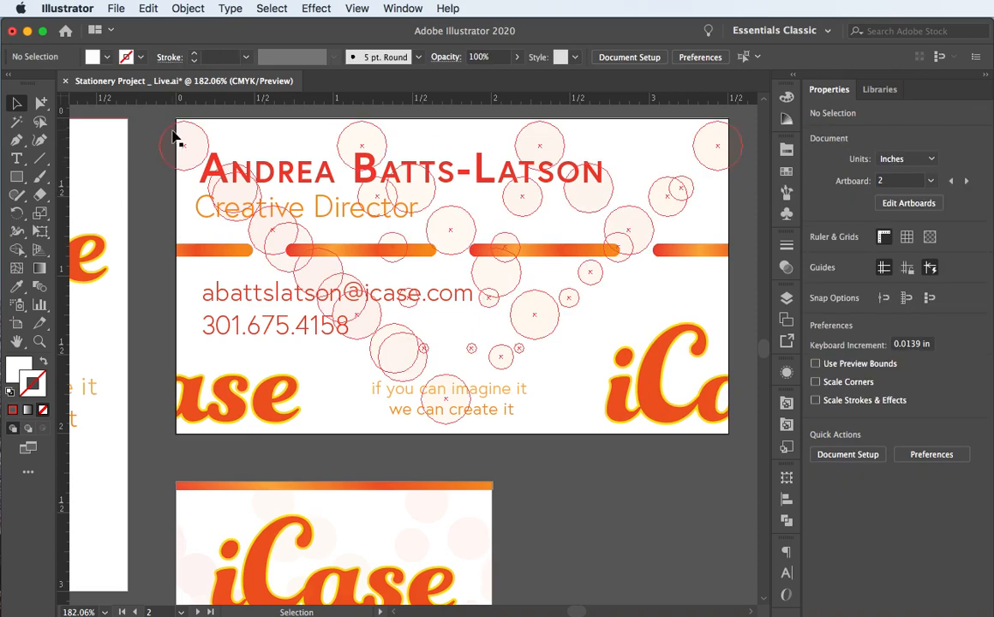
# Place the border rectangle copy on the business card front's upper-left corner and resize it to 3.5 in wide by 2 in high
pyautogui.click(236, 118)
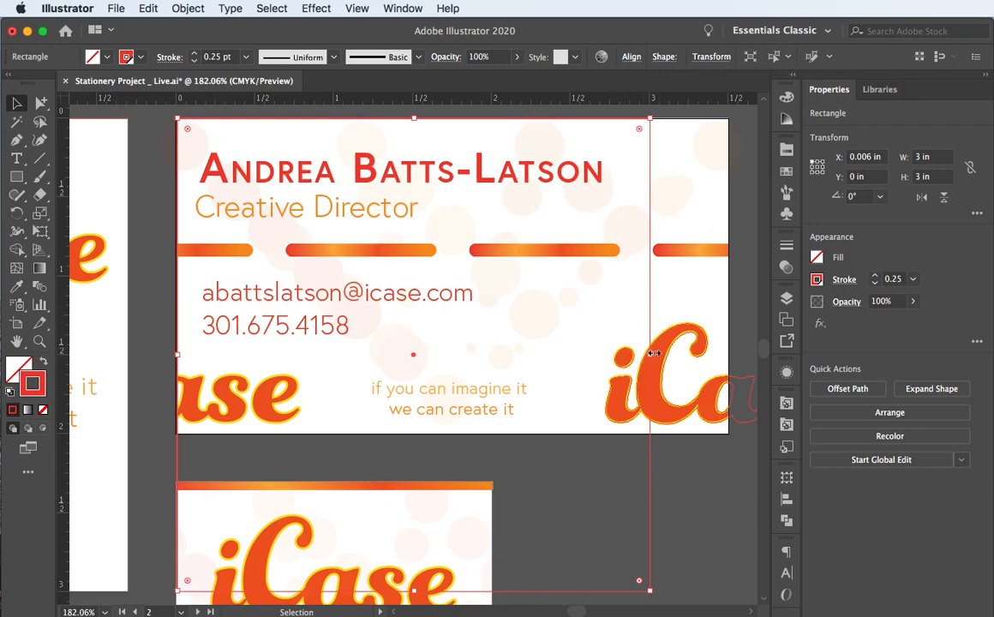
pyautogui.moveTo(651, 355); pyautogui.dragTo(730, 346)
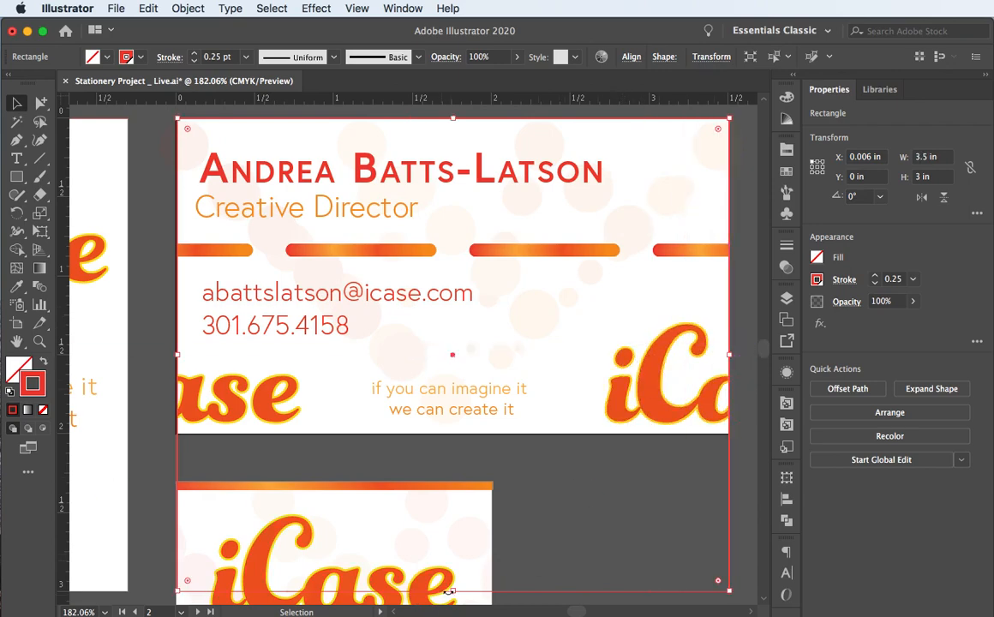
pyautogui.moveTo(453, 592); pyautogui.dragTo(451, 434)
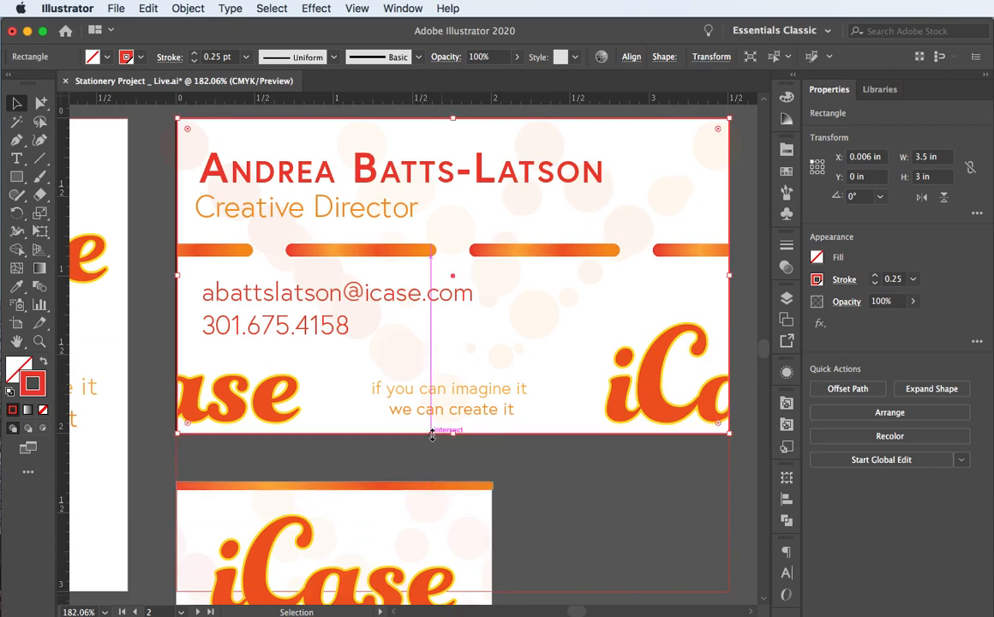
pyautogui.click(342, 459)
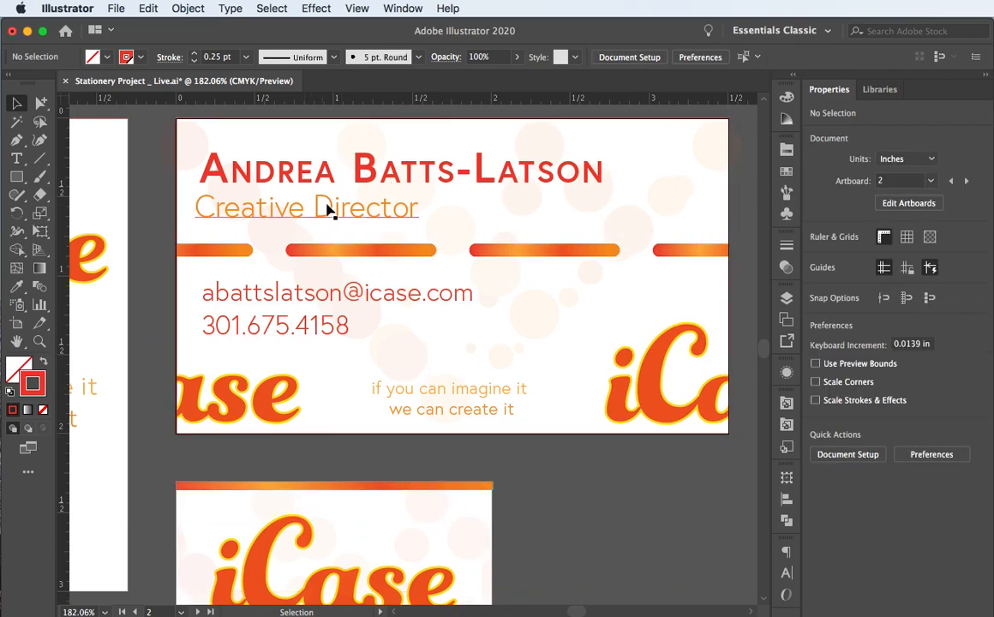
pyautogui.click(501, 124)
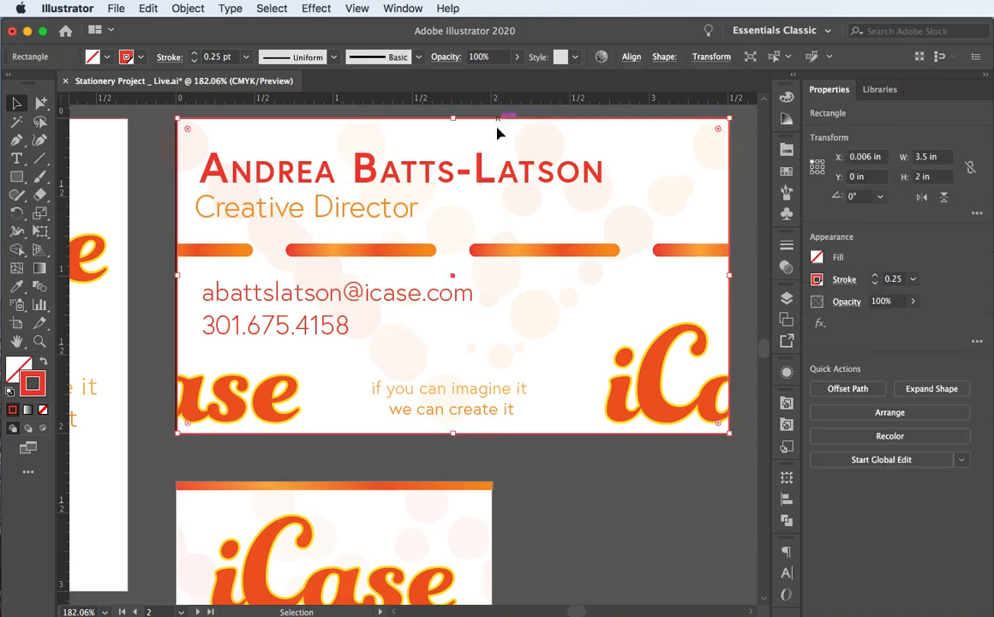
# Paste a copy of the 3 in square border rectangle near the upper-left corner of the business card back
pyautogui.scroll(-5, 465, 305)
pyautogui.scroll(-3, 463, 305)
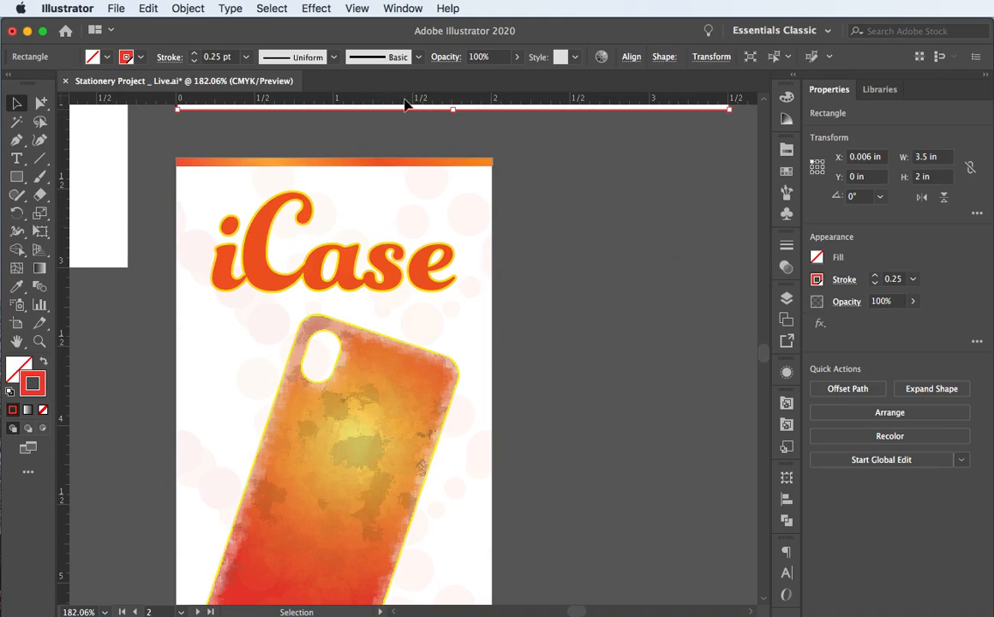
pyautogui.click(373, 201)
pyautogui.scroll(-2, 373, 200)
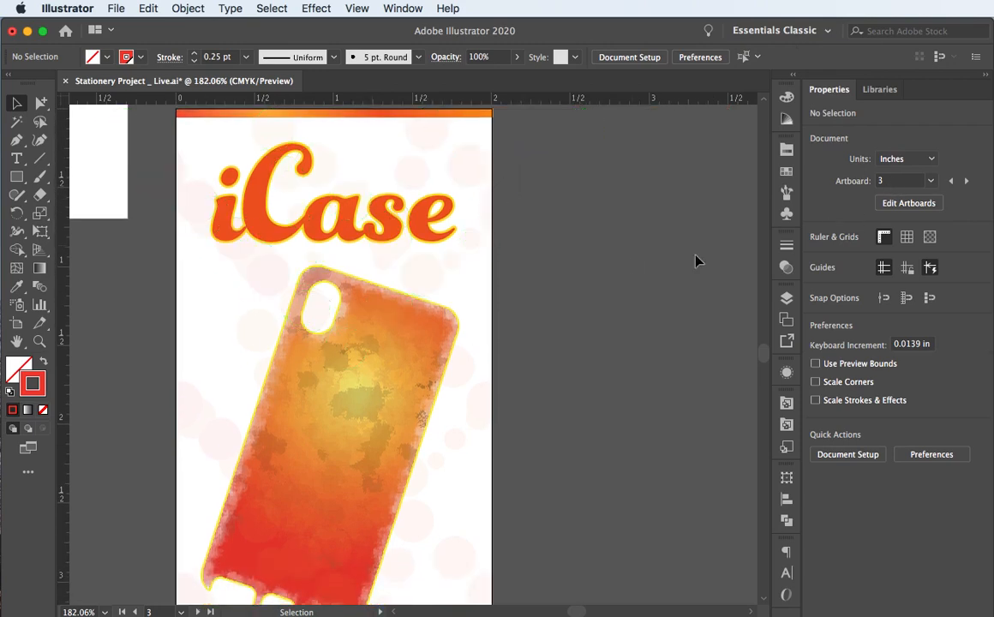
pyautogui.click(633, 267)
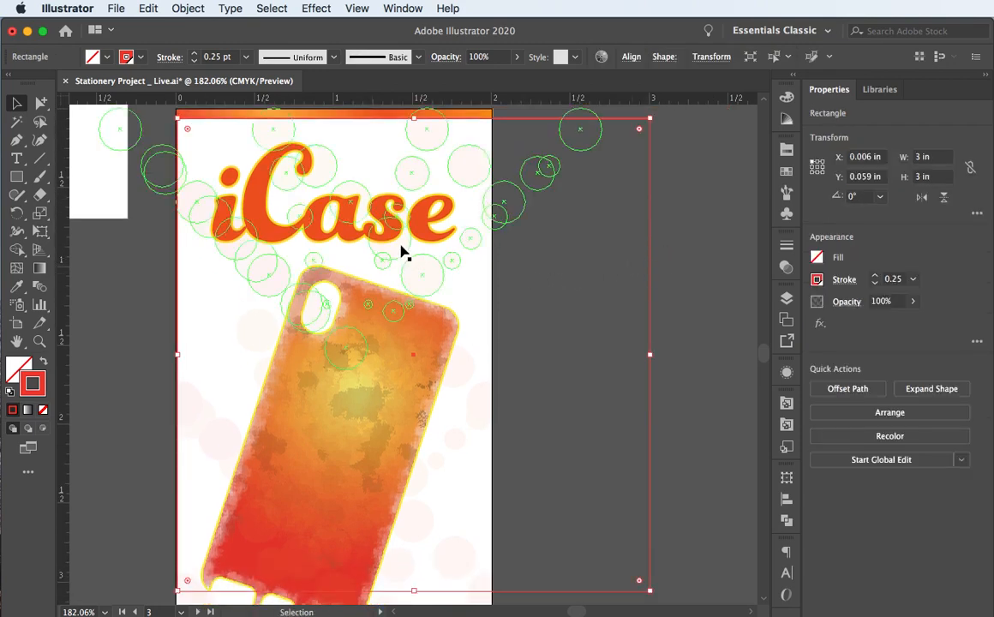
# Stretch the border rectangle's top and left edges to the business card back's upper and left boundaries
pyautogui.scroll(-5, 366, 234)
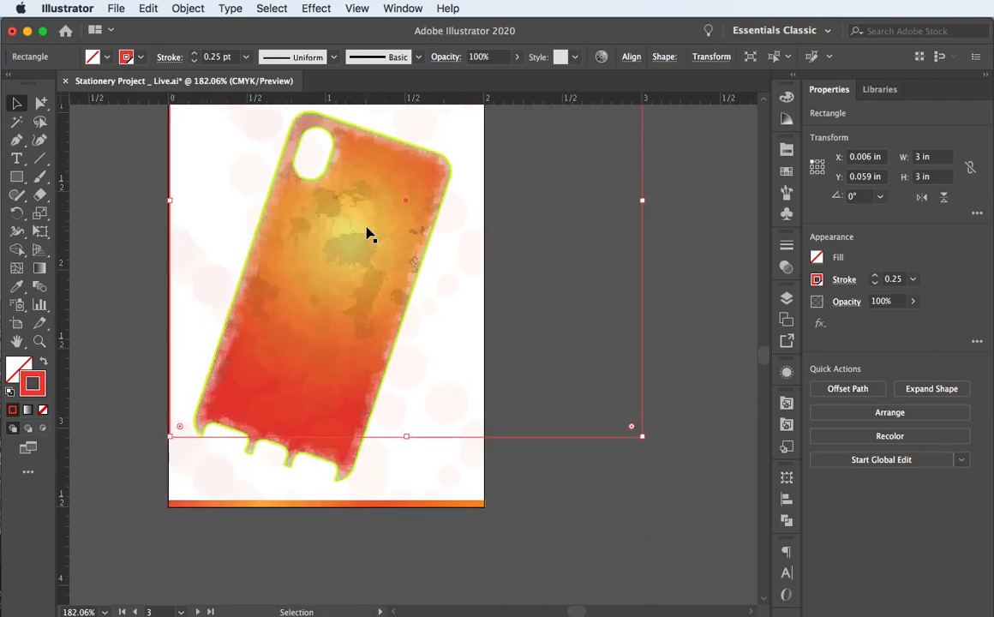
pyautogui.scroll(6, 366, 233)
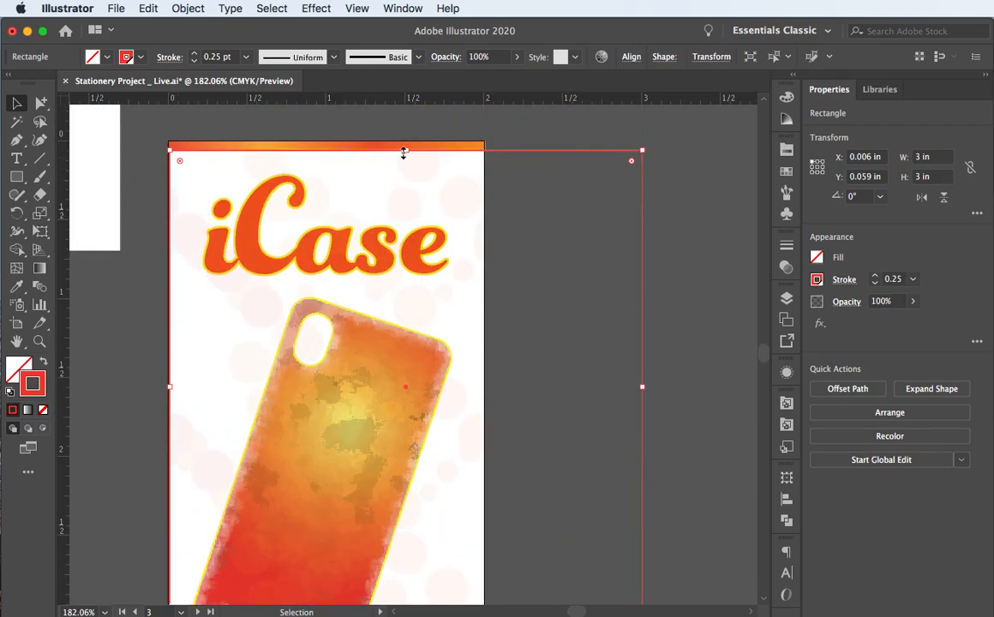
pyautogui.moveTo(405, 150); pyautogui.dragTo(403, 140)
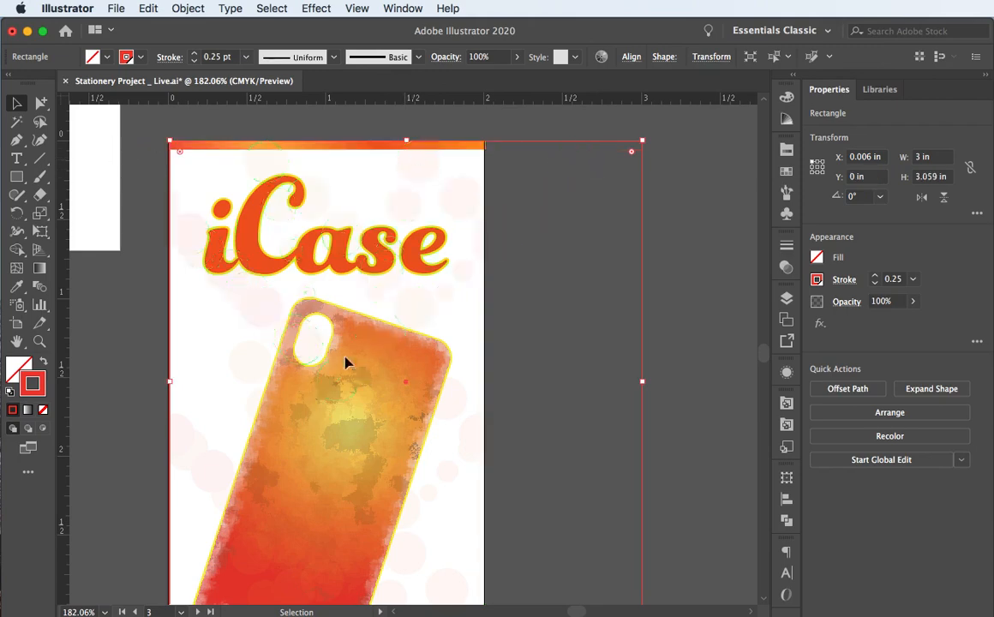
pyautogui.moveTo(170, 382); pyautogui.dragTo(170, 383)
# Fit the border rectangle's bottom and right edges to the business card back, making it 3.5 in high and 2.003 in wide
pyautogui.scroll(-3, 267, 395)
pyautogui.scroll(-3, 267, 396)
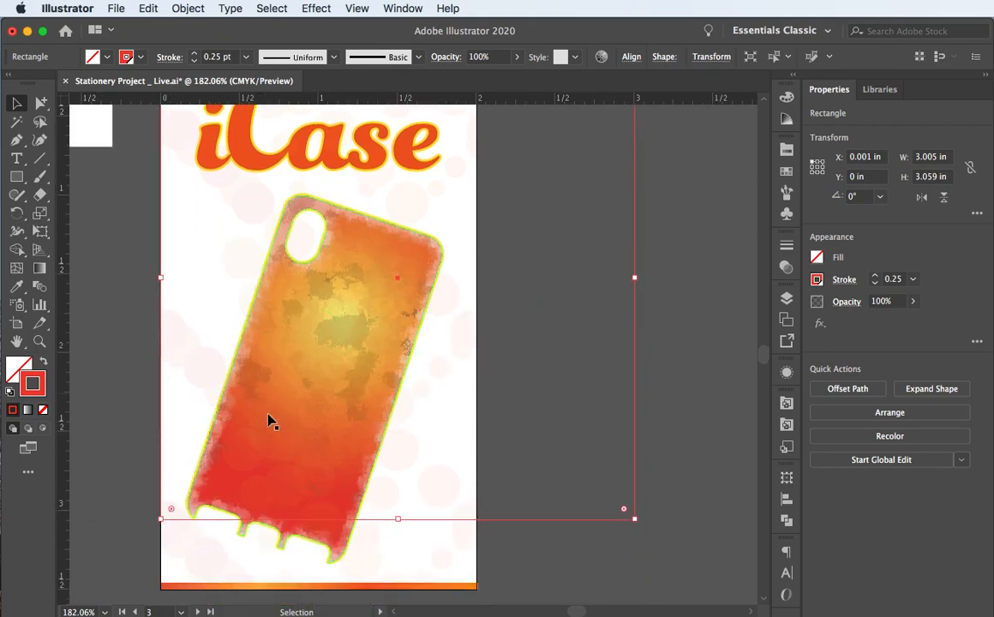
pyautogui.moveTo(398, 519); pyautogui.dragTo(404, 591)
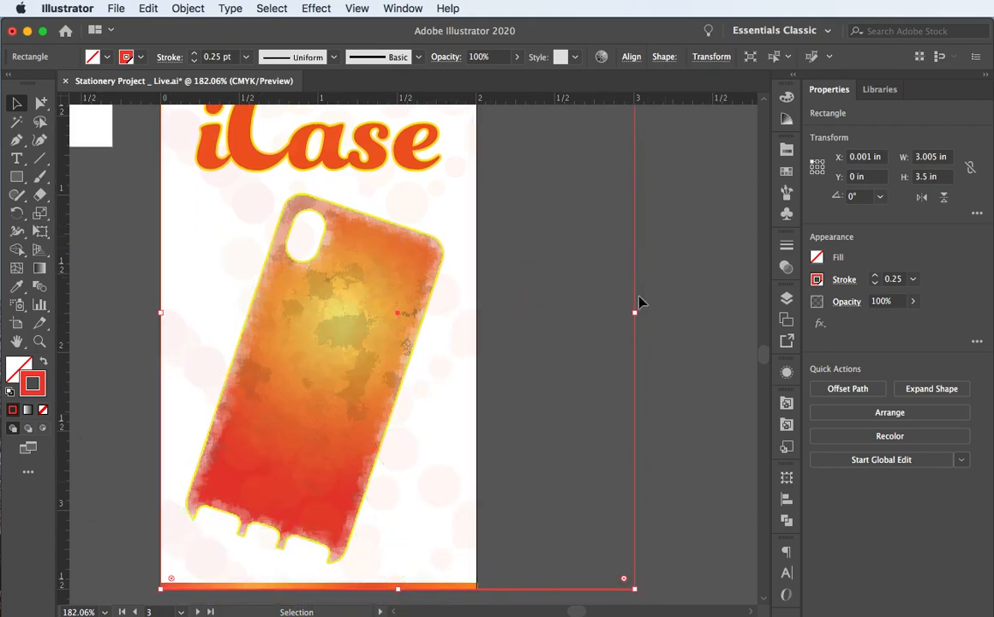
pyautogui.moveTo(633, 315); pyautogui.dragTo(478, 318)
# Paste a copy of the 3 in square border rectangle on the letterhead artboard and align it with the upper-left corner
pyautogui.scroll(-3, 600, 294)
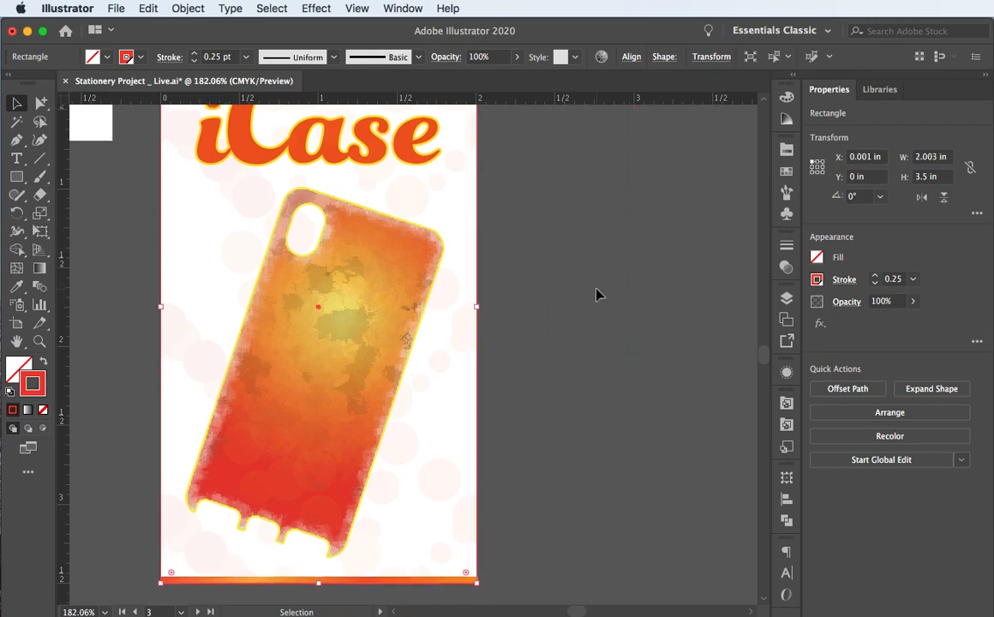
pyautogui.press('super+minus')
pyautogui.press('super+minus')
pyautogui.press('super+minus')
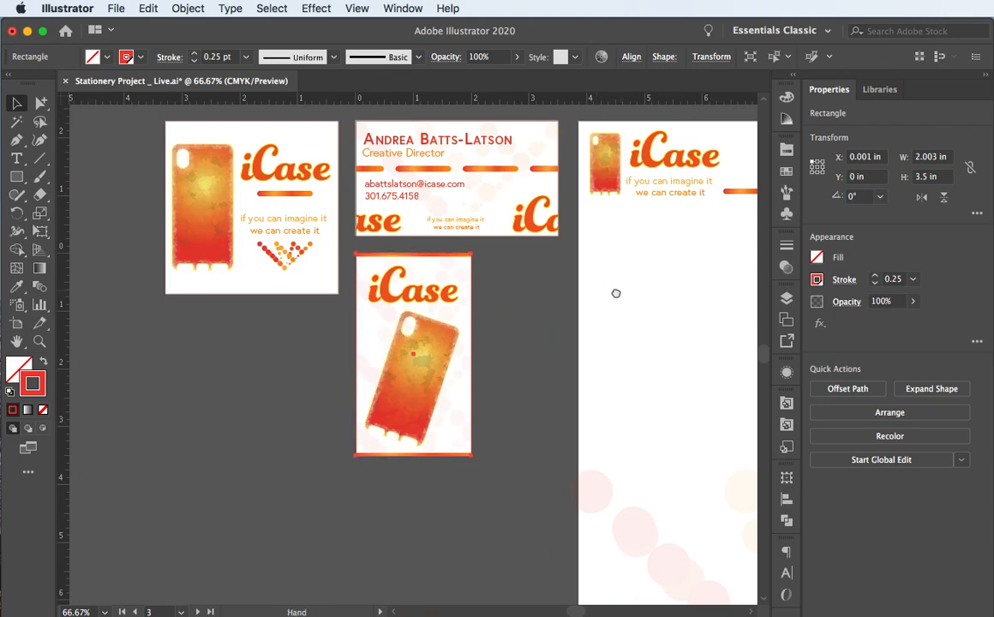
pyautogui.moveTo(615, 291); pyautogui.dragTo(275, 267)
pyautogui.click(350, 276)
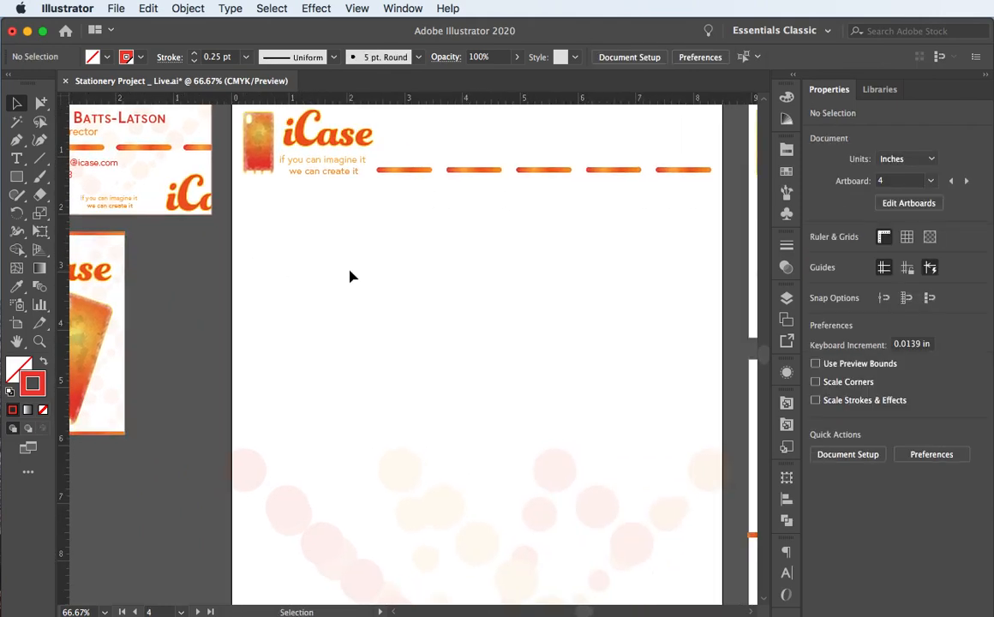
pyautogui.press('super+v')
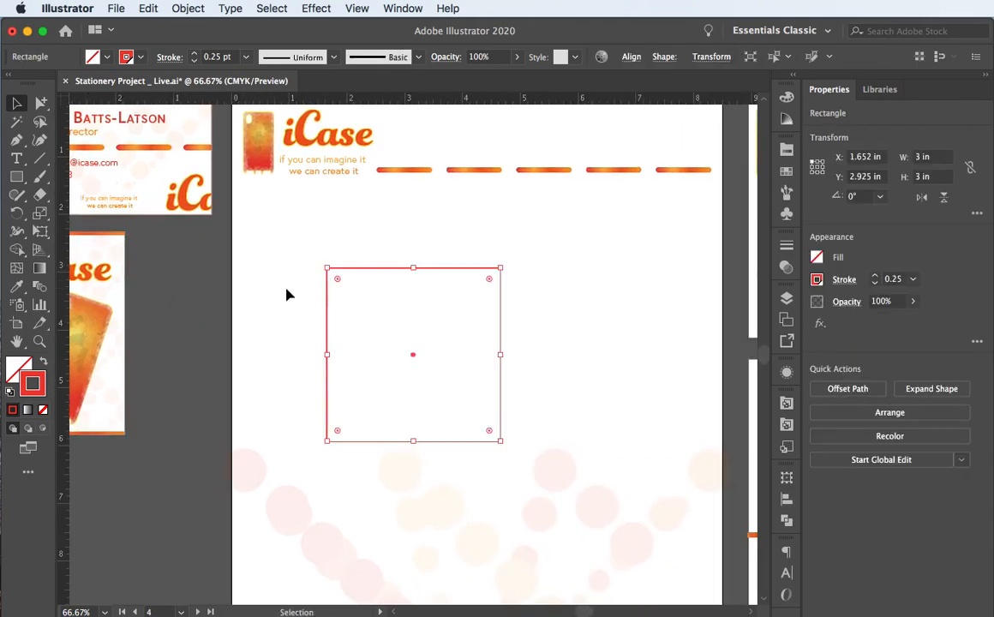
pyautogui.scroll(3, 288, 292)
pyautogui.hscroll(-1, 288, 292)
pyautogui.moveTo(401, 400); pyautogui.dragTo(304, 231)
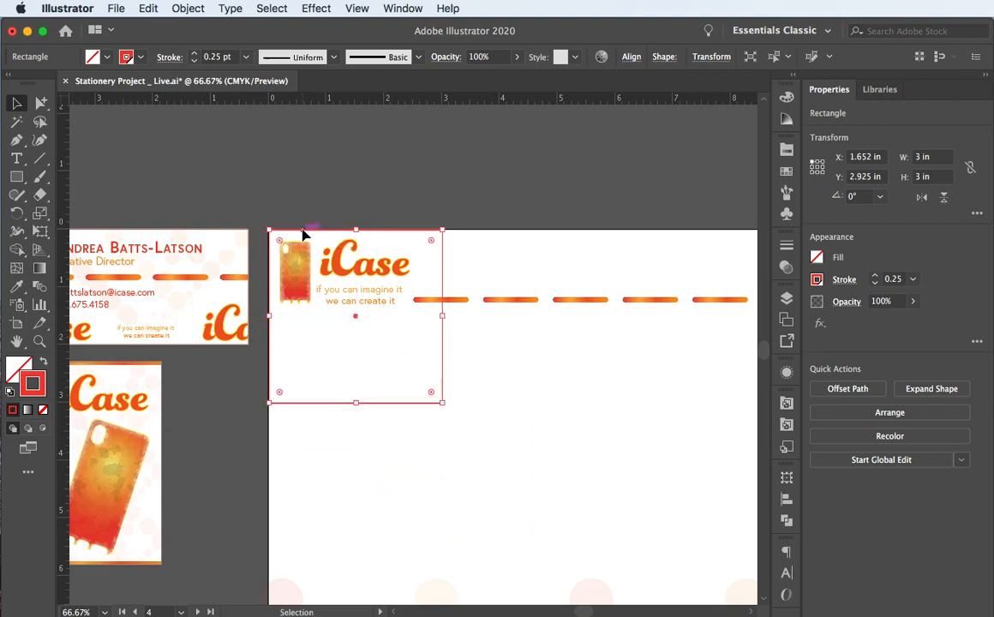
# Stretch the border rectangle to the letterhead's right and lower boundaries, making it 8.475 in wide and 10.988 in high
pyautogui.hscroll(5, 350, 289)
pyautogui.scroll(-3, 350, 290)
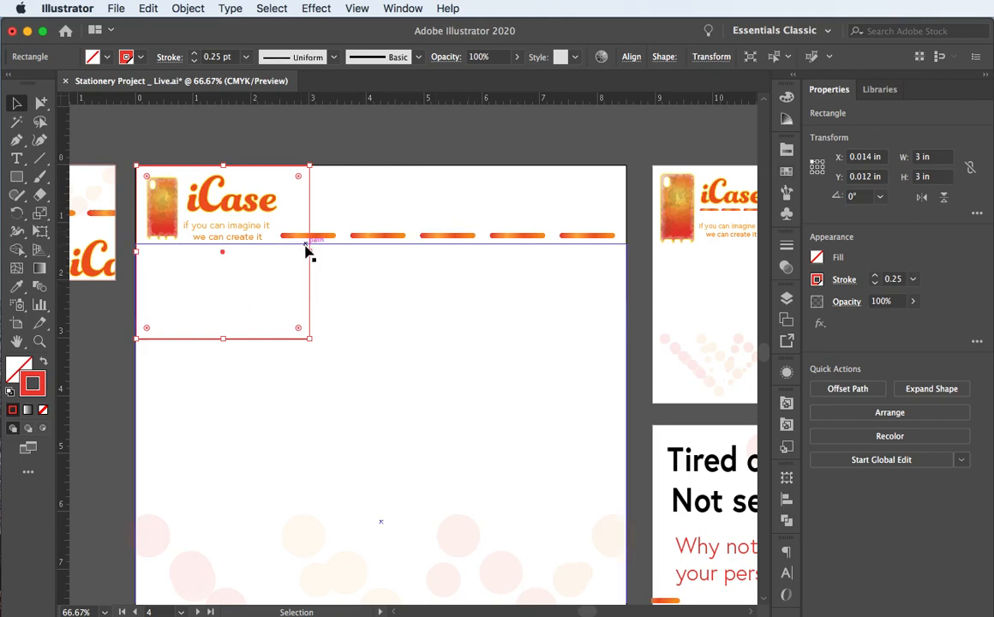
pyautogui.moveTo(309, 251); pyautogui.dragTo(626, 241)
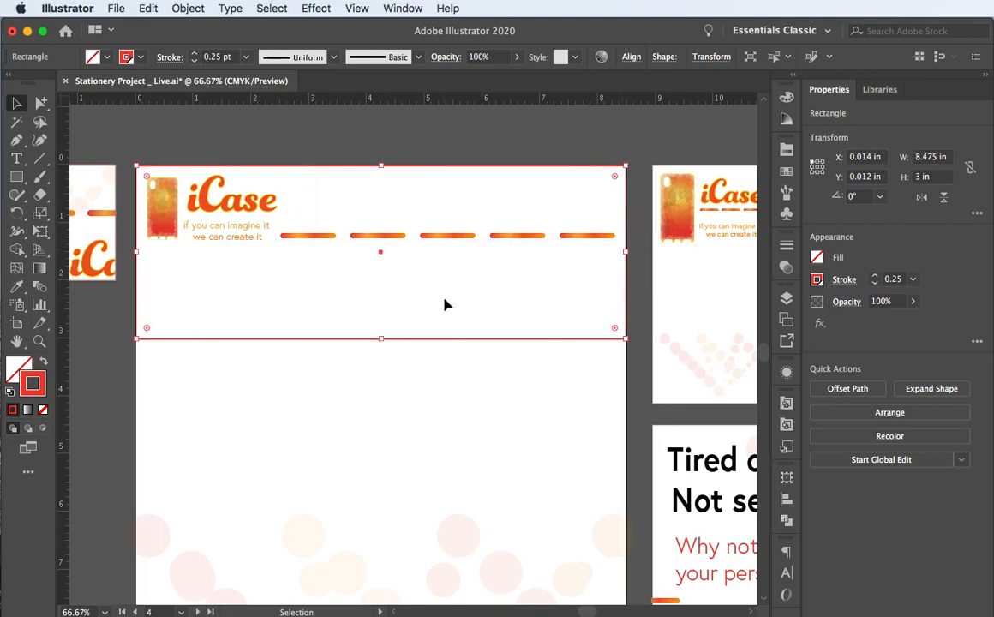
pyautogui.scroll(-5, 446, 302)
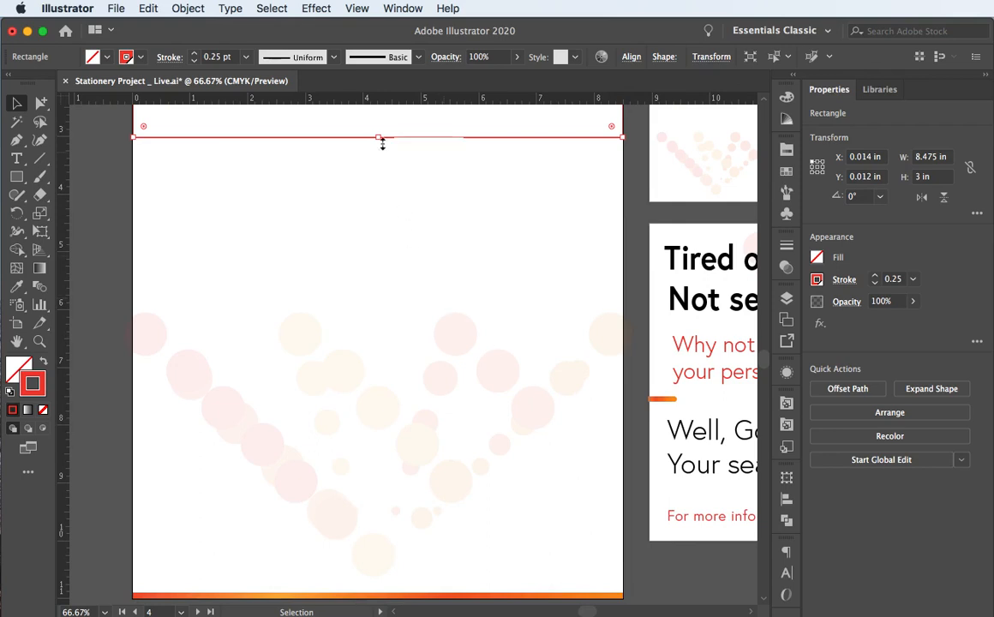
pyautogui.moveTo(378, 137); pyautogui.dragTo(385, 572)
# Paste a copy of the 3 in square border rectangle on the reply envelope artboard and align it with the upper-left corner
pyautogui.scroll(-1, 395, 484)
pyautogui.hscroll(6, 578, 408)
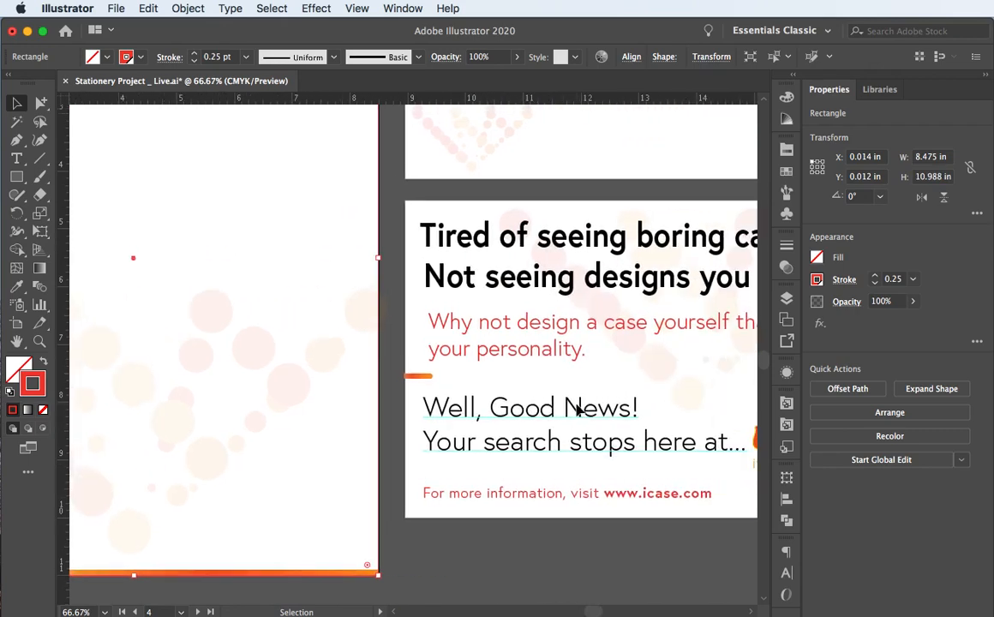
pyautogui.scroll(7, 576, 408)
pyautogui.hscroll(6, 576, 408)
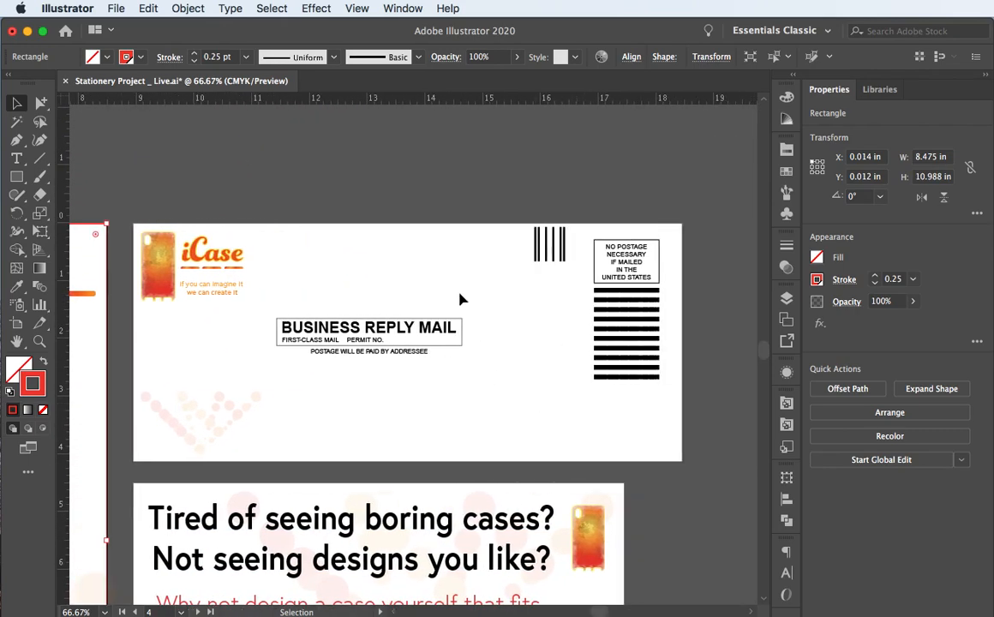
pyautogui.click(451, 239)
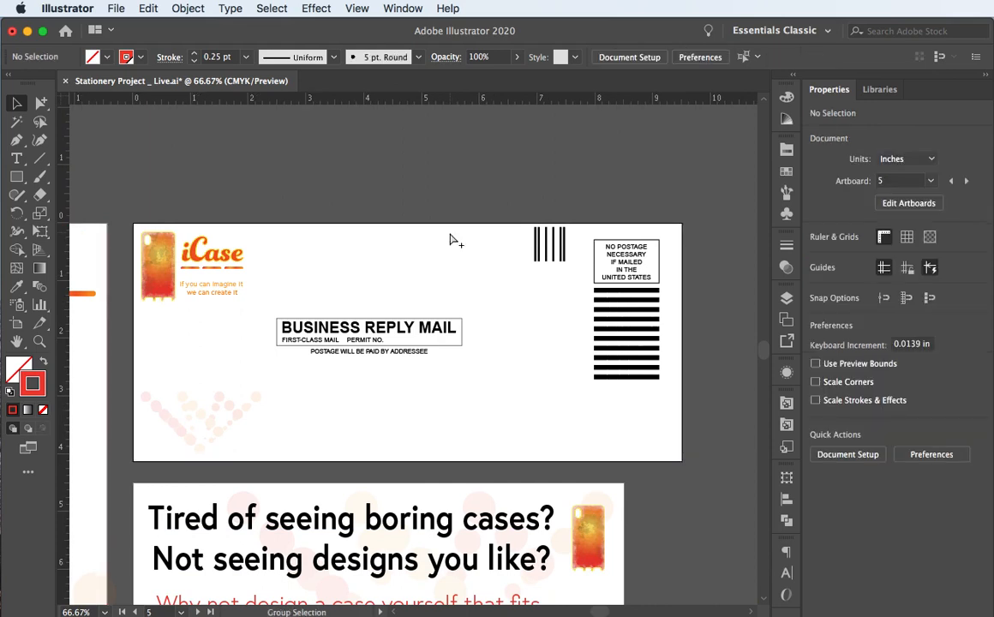
pyautogui.hotkey('ctrl', 'v')
pyautogui.moveTo(367, 271); pyautogui.dragTo(172, 228)
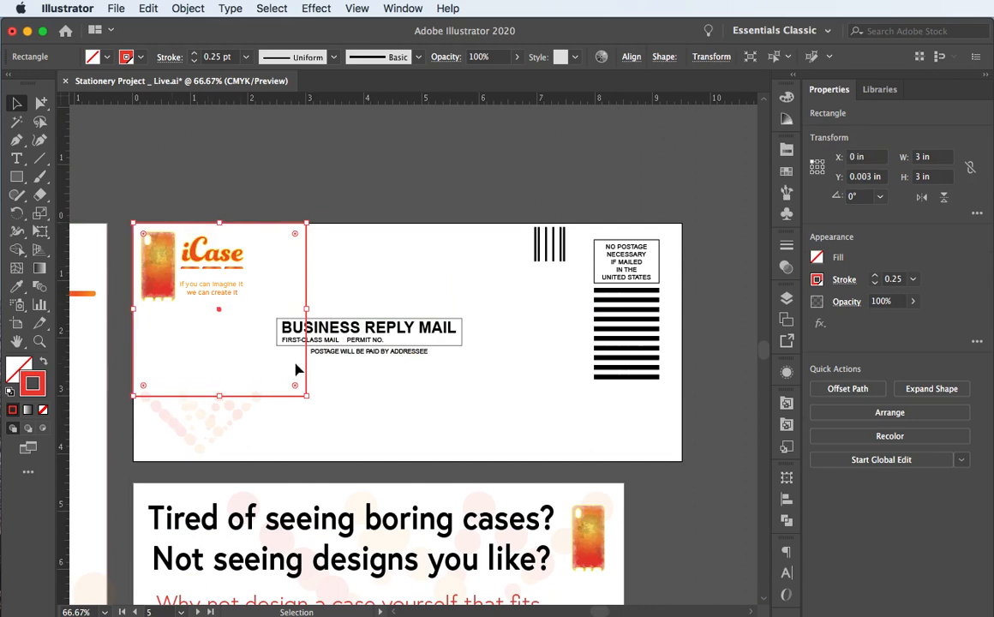
# Stretch the border rectangle to 9.5 in wide and down to the reply envelope artboard's lower boundary
pyautogui.moveTo(321, 308); pyautogui.dragTo(685, 295)
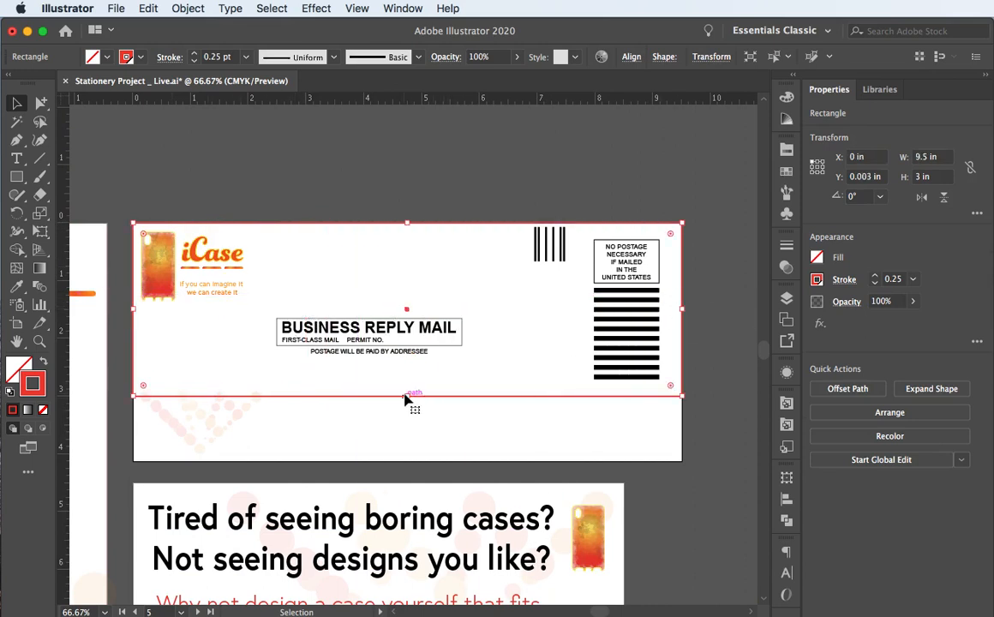
pyautogui.moveTo(407, 399); pyautogui.dragTo(408, 461)
pyautogui.click(371, 195)
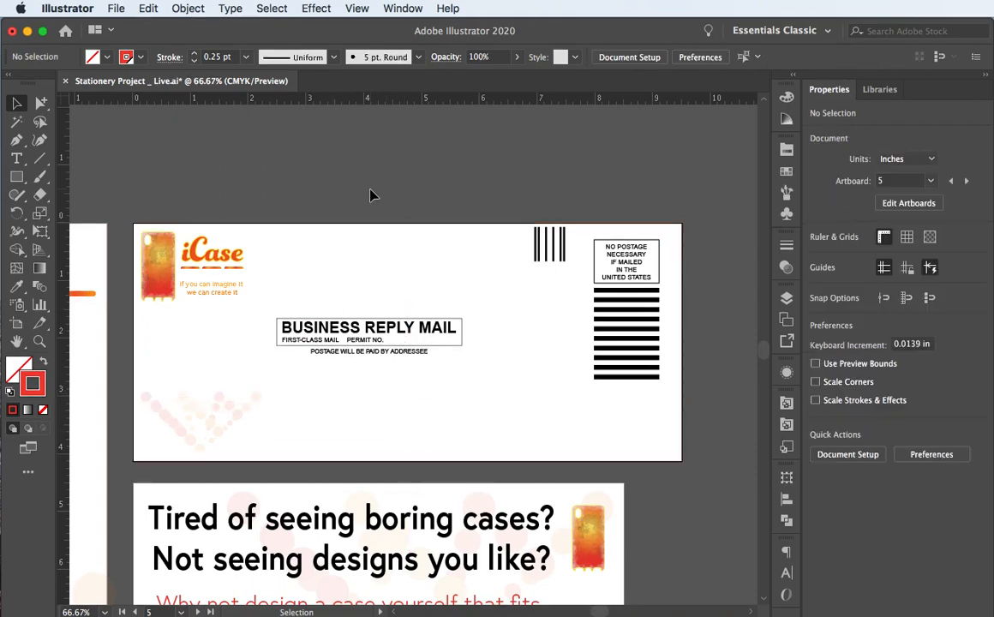
# Paste a copy of the 3 in square border rectangle on the promo artboard and align it with the upper-left corner
pyautogui.scroll(-5, 373, 315)
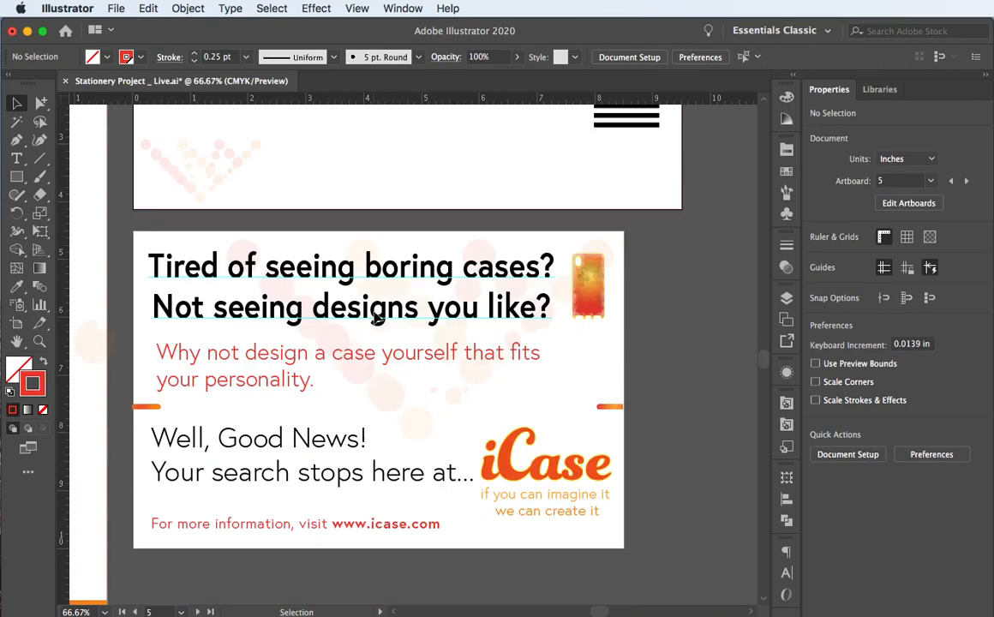
pyautogui.click(593, 370)
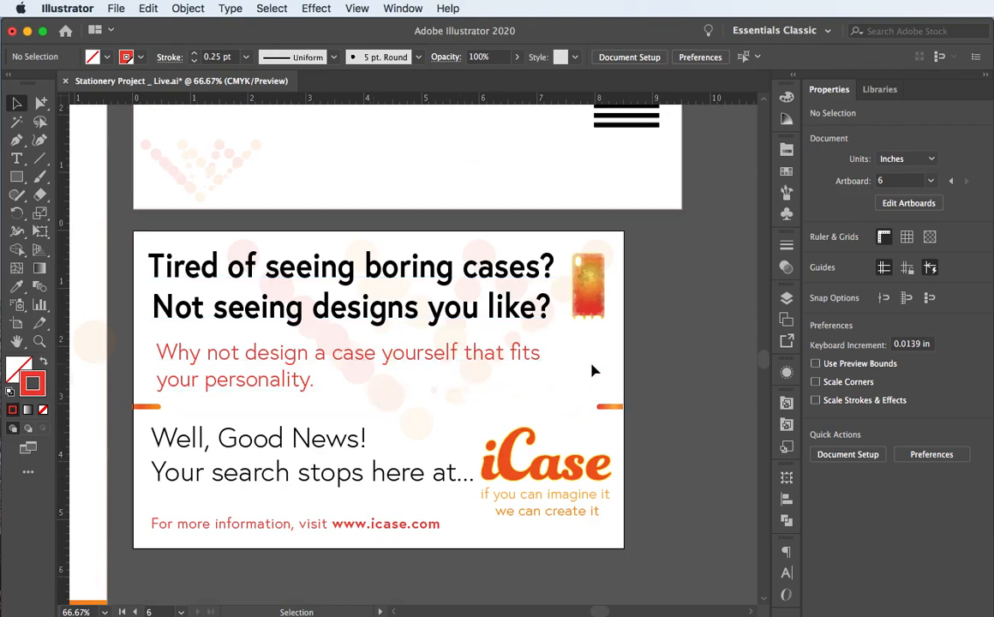
pyautogui.press('super+v')
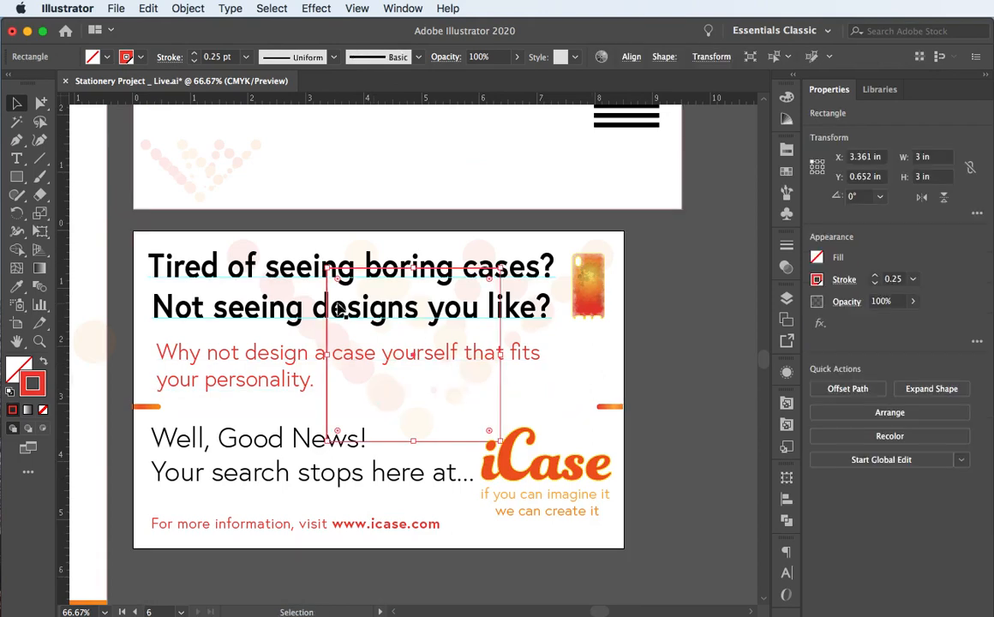
pyautogui.moveTo(328, 311); pyautogui.dragTo(135, 270)
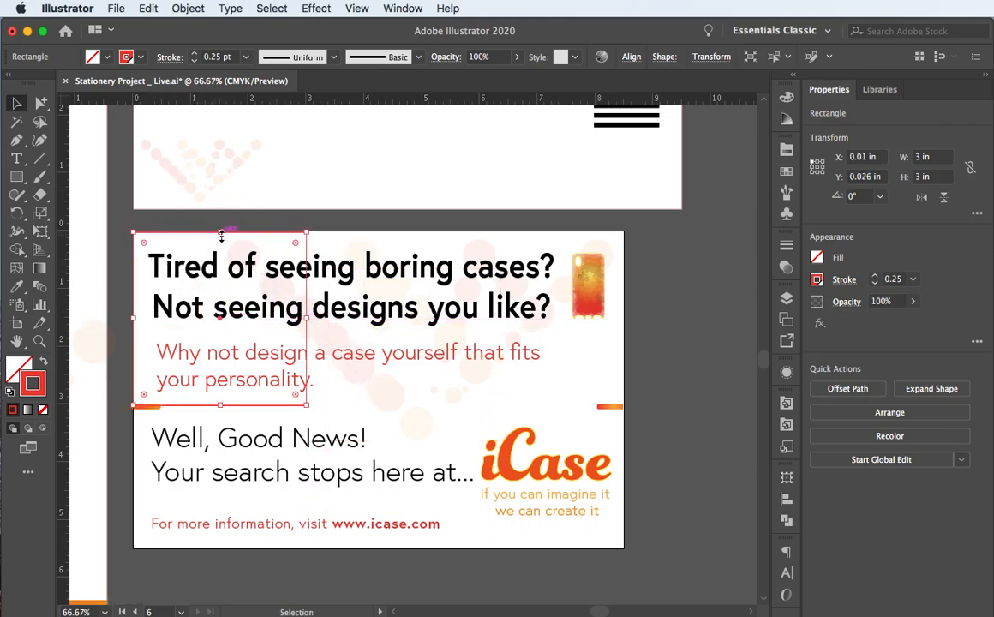
pyautogui.moveTo(222, 231); pyautogui.dragTo(221, 229)
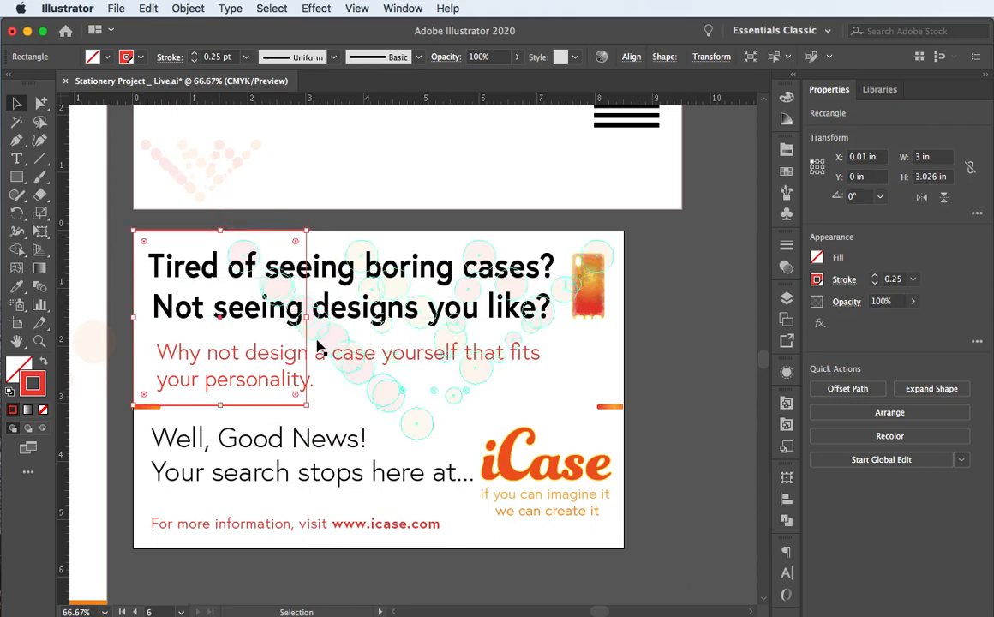
# Stretch the border rectangle to the promo artboard's right and lower boundaries, making it 8.494 in wide
pyautogui.moveTo(307, 315); pyautogui.dragTo(627, 313)
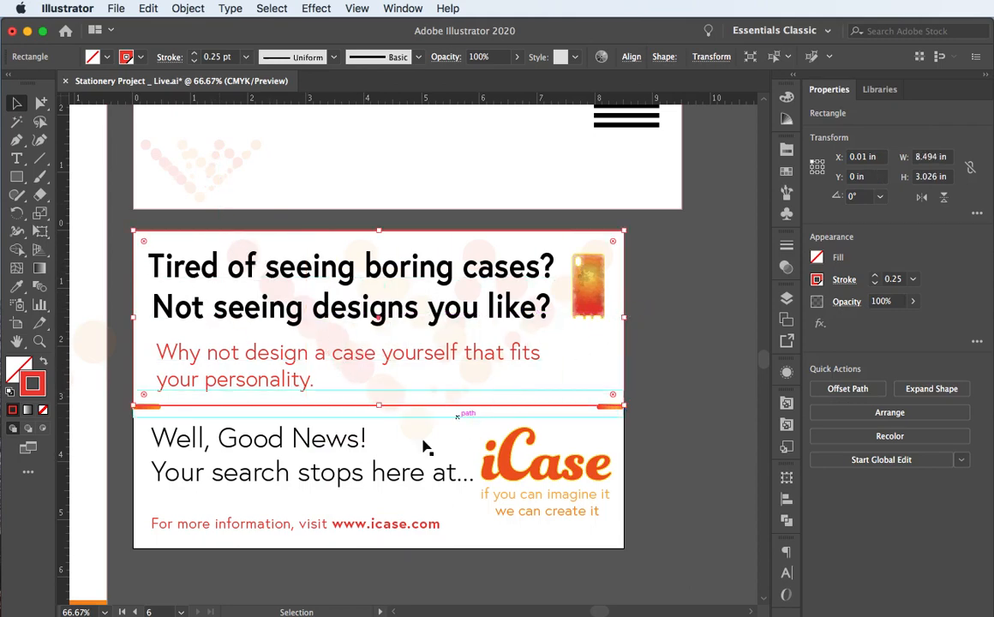
pyautogui.moveTo(378, 405); pyautogui.dragTo(387, 548)
pyautogui.click(699, 415)
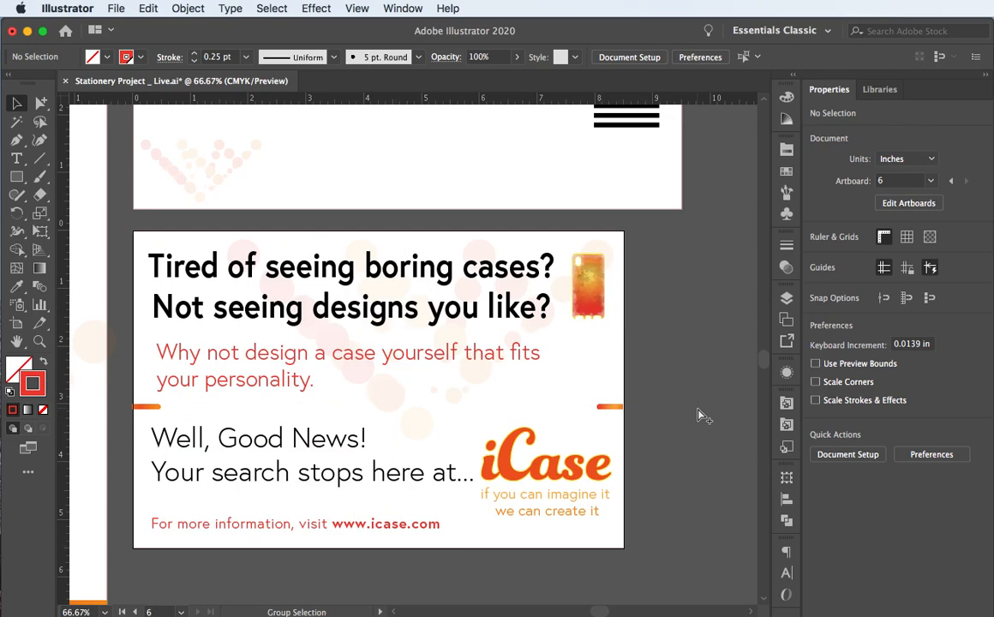
# Save the stationery project and fit all artboards in the window
pyautogui.press('super+s')
pyautogui.press('super+0')
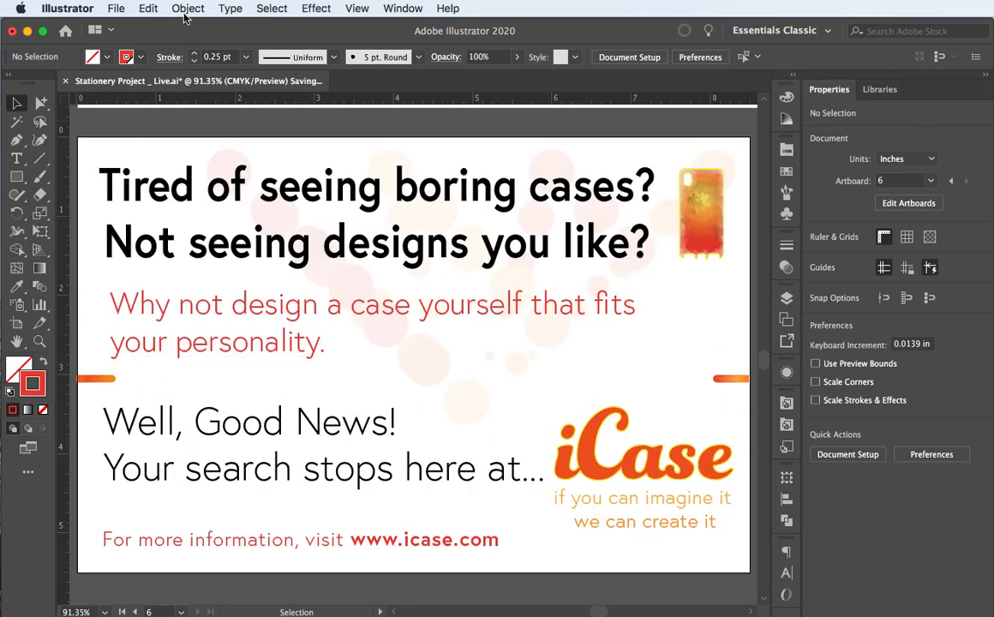
pyautogui.click(357, 7)
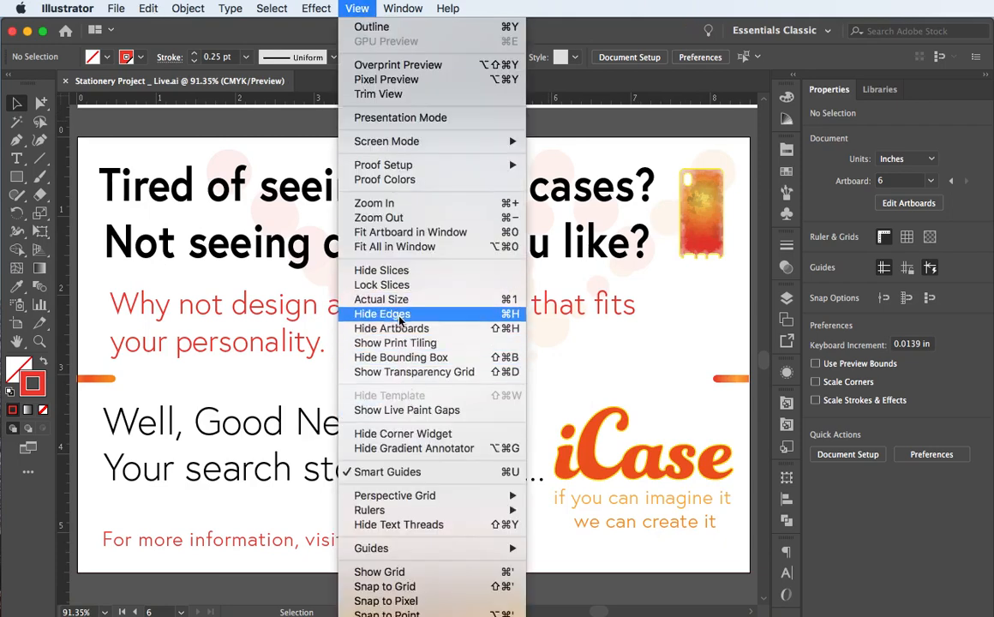
pyautogui.click(403, 247)
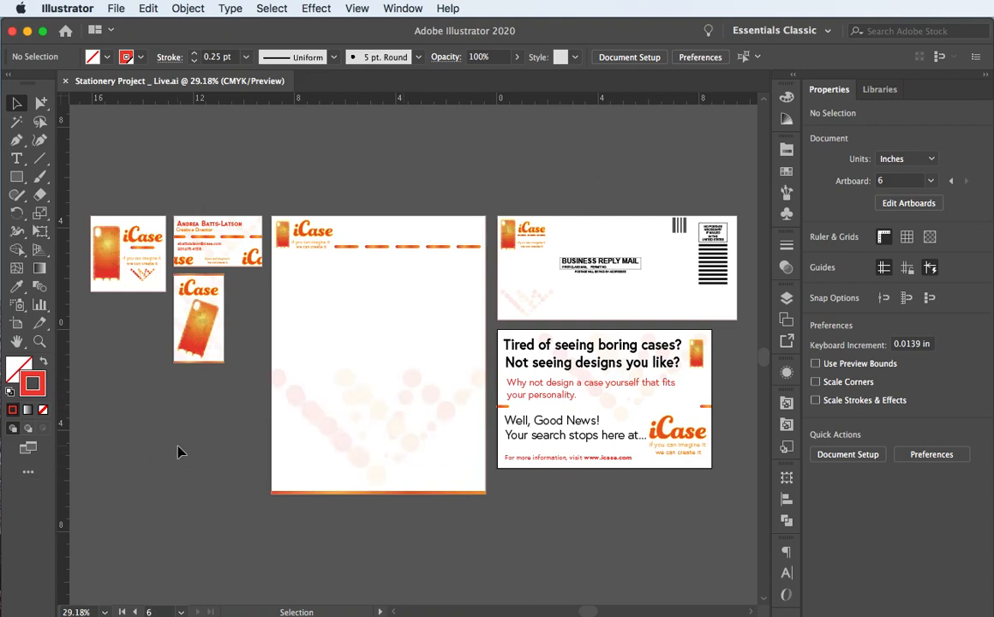
pyautogui.scroll(-1, 180, 452)
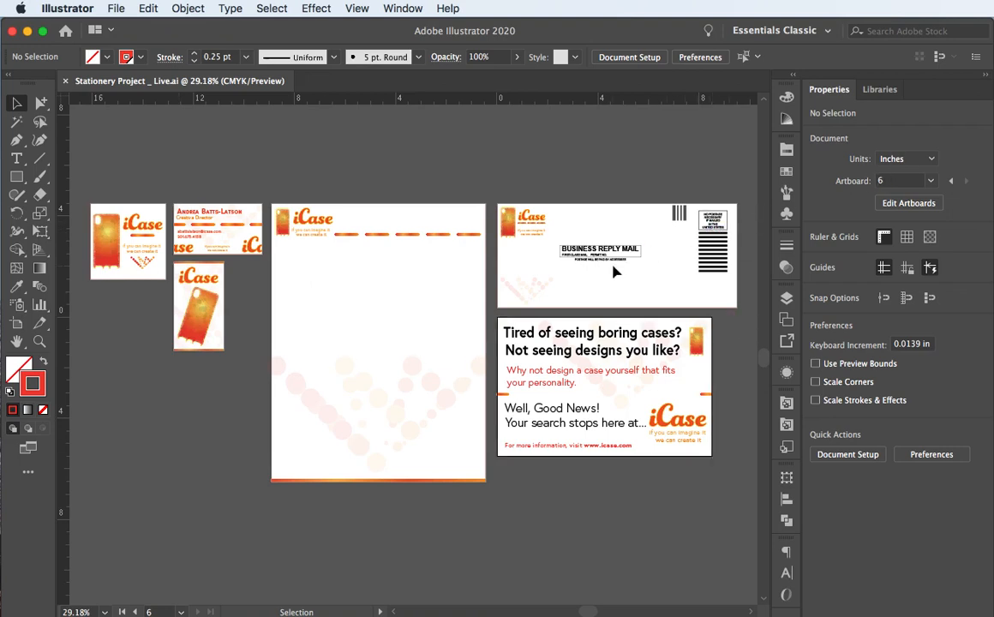
pyautogui.hscroll(-3, 614, 272)
pyautogui.hscroll(3, 613, 272)
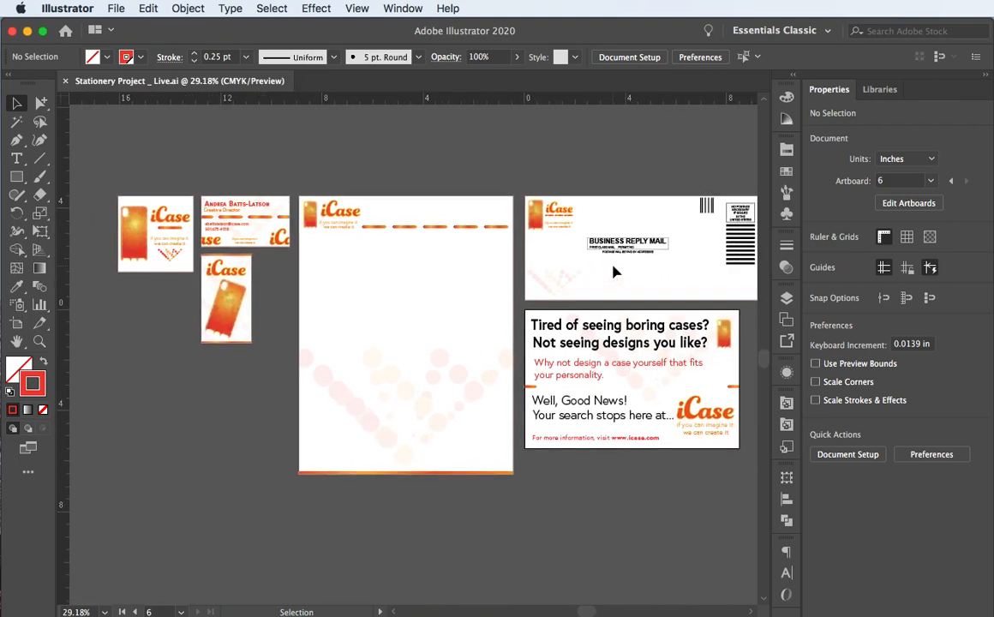
pyautogui.scroll(-2, 614, 272)
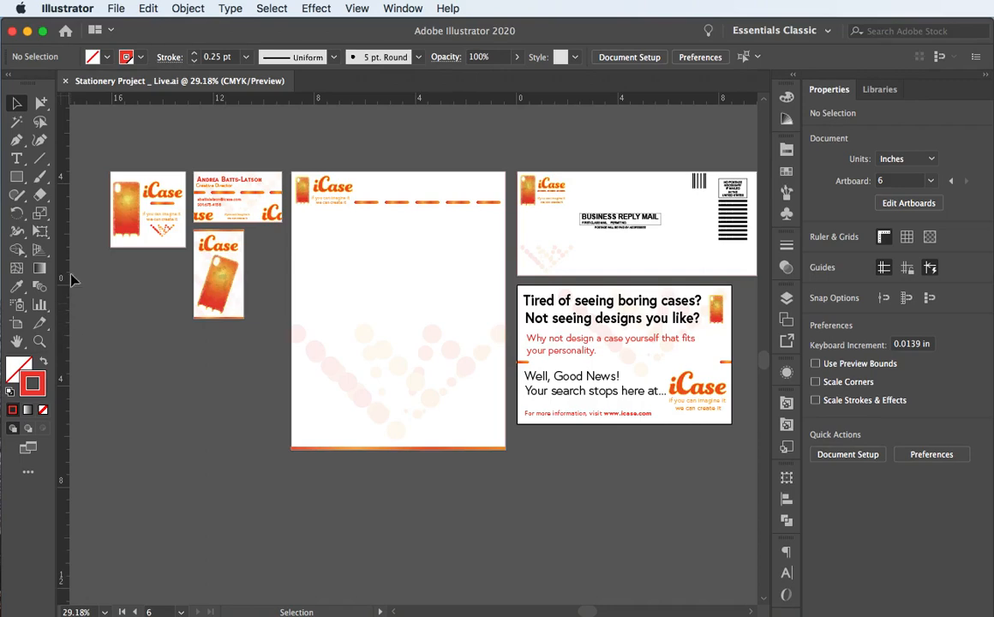
# Move the global ruler origin to the upper-left corner of the logo artboard
pyautogui.click(355, 8)
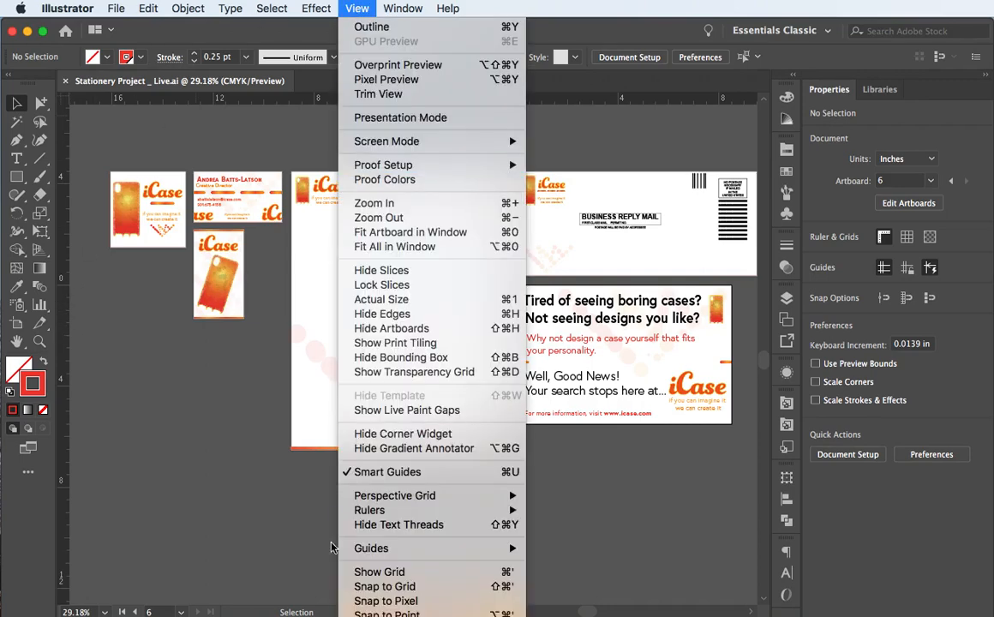
pyautogui.moveTo(385, 513)
pyautogui.click(97, 100)
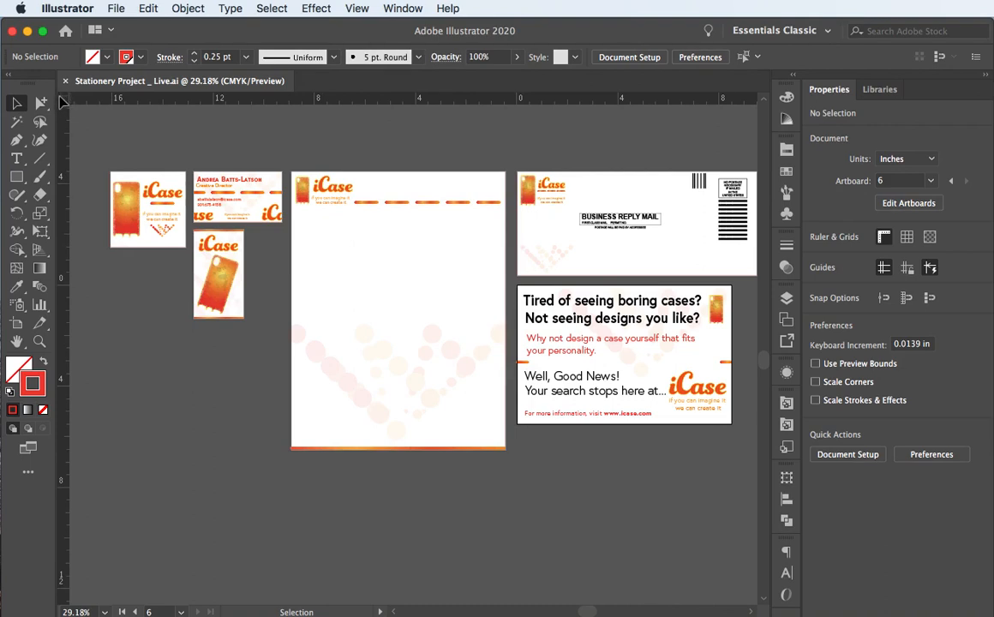
pyautogui.moveTo(61, 101); pyautogui.dragTo(111, 174)
pyautogui.moveTo(63, 103); pyautogui.dragTo(134, 169)
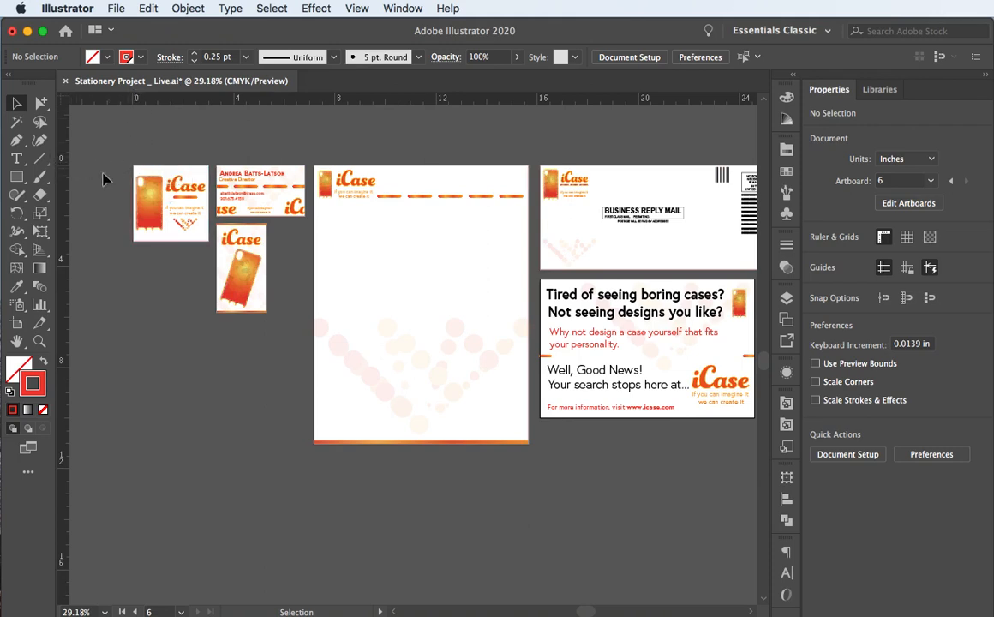
# Add a vertical ruler guide near the logo artboard and set its X position to 0 in
pyautogui.moveTo(62, 172); pyautogui.dragTo(102, 187)
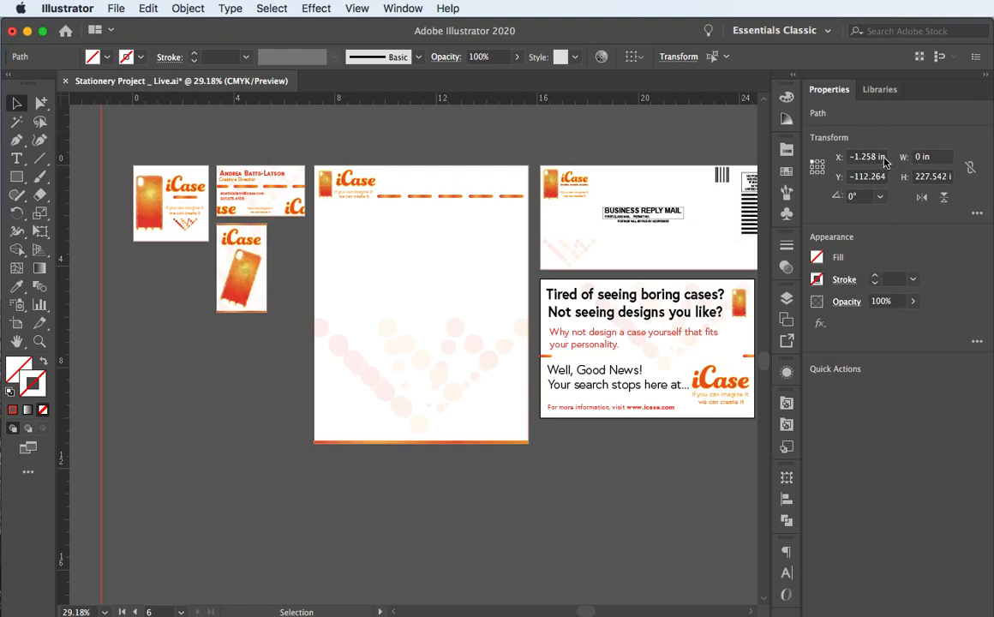
pyautogui.click(853, 160)
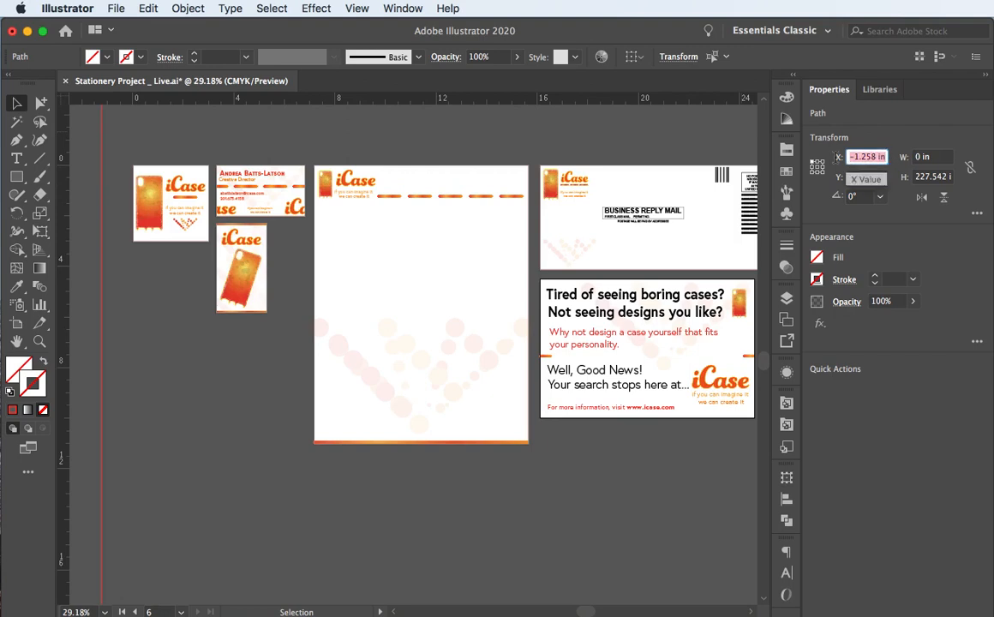
pyautogui.write('0')
pyautogui.press('Return')
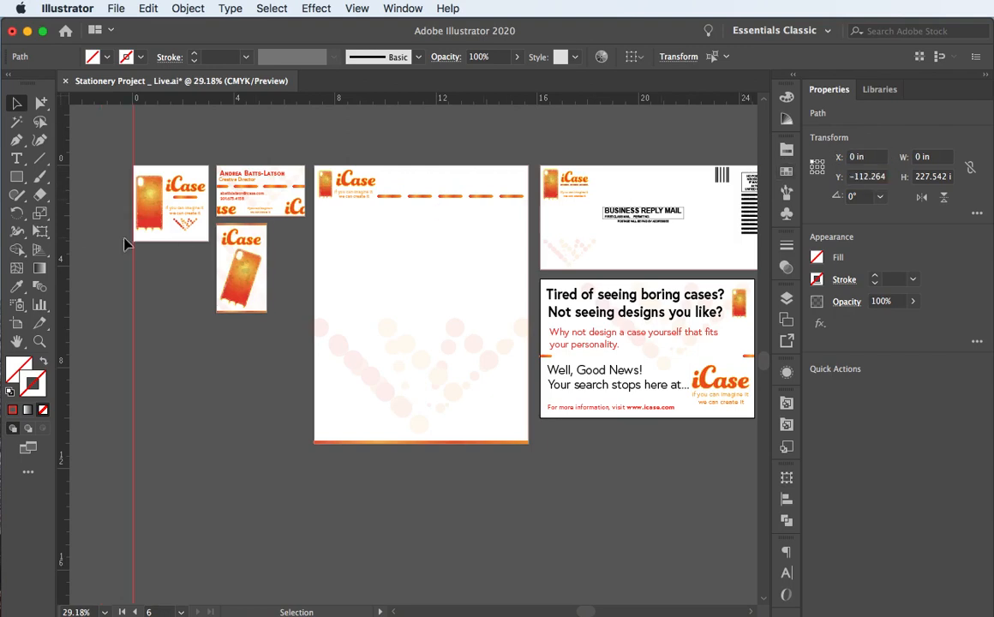
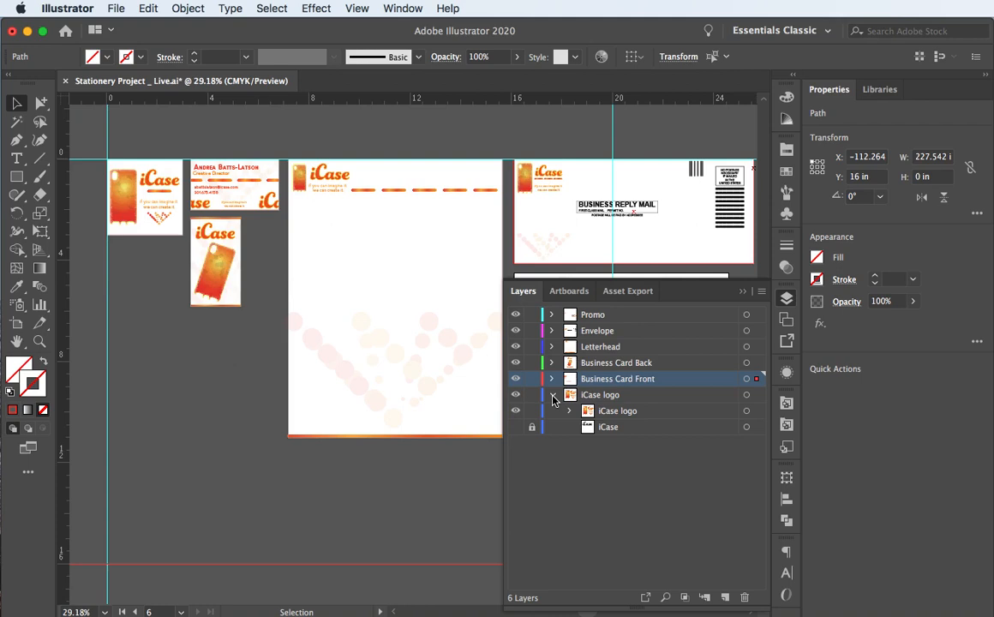
# Examine the contents of the iCase logo, Business Card Front, Business Card Back, Letterhead, Envelope and Promo layers
pyautogui.click(552, 396)
pyautogui.click(552, 396)
pyautogui.click(552, 396)
pyautogui.click(552, 380)
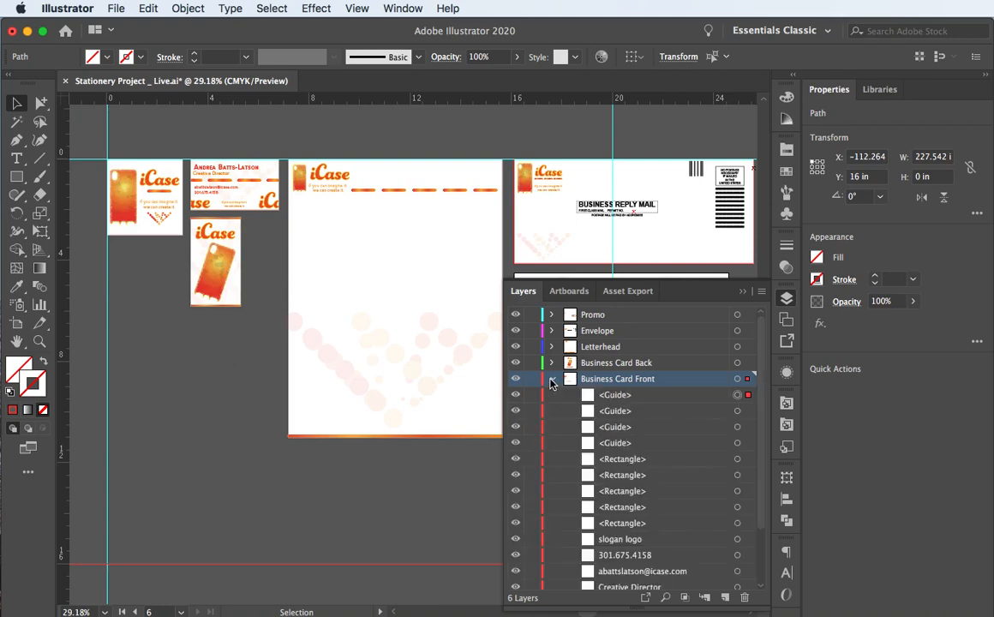
pyautogui.scroll(-3, 556, 445)
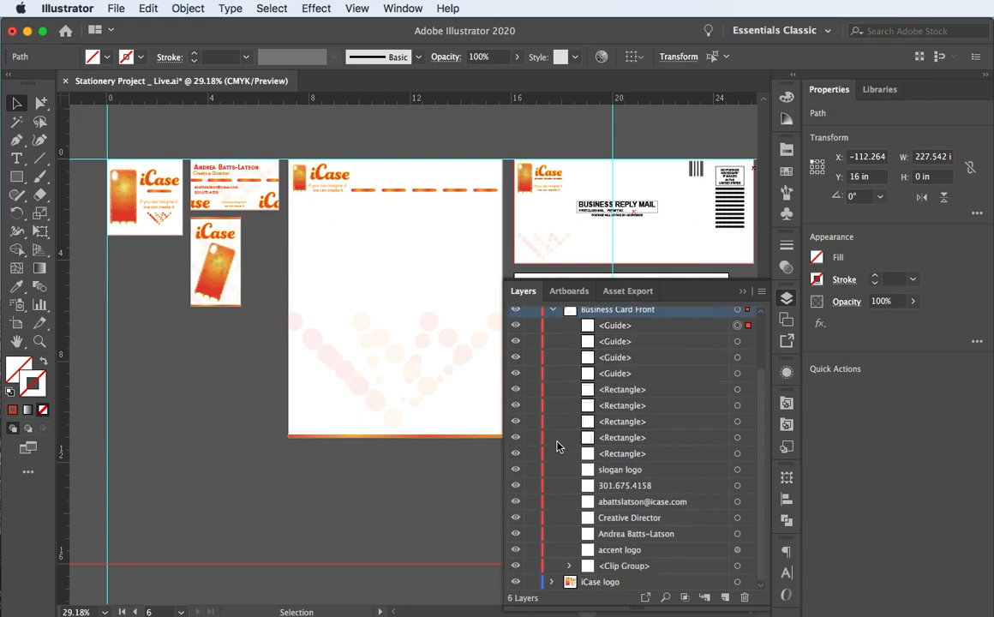
pyautogui.scroll(3, 556, 445)
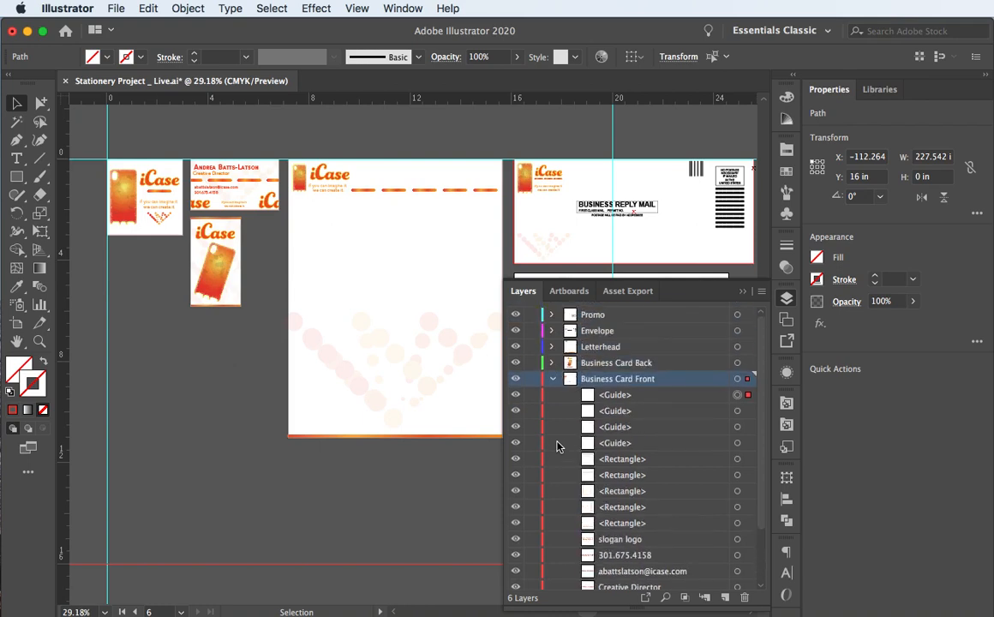
pyautogui.click(553, 380)
pyautogui.click(551, 362)
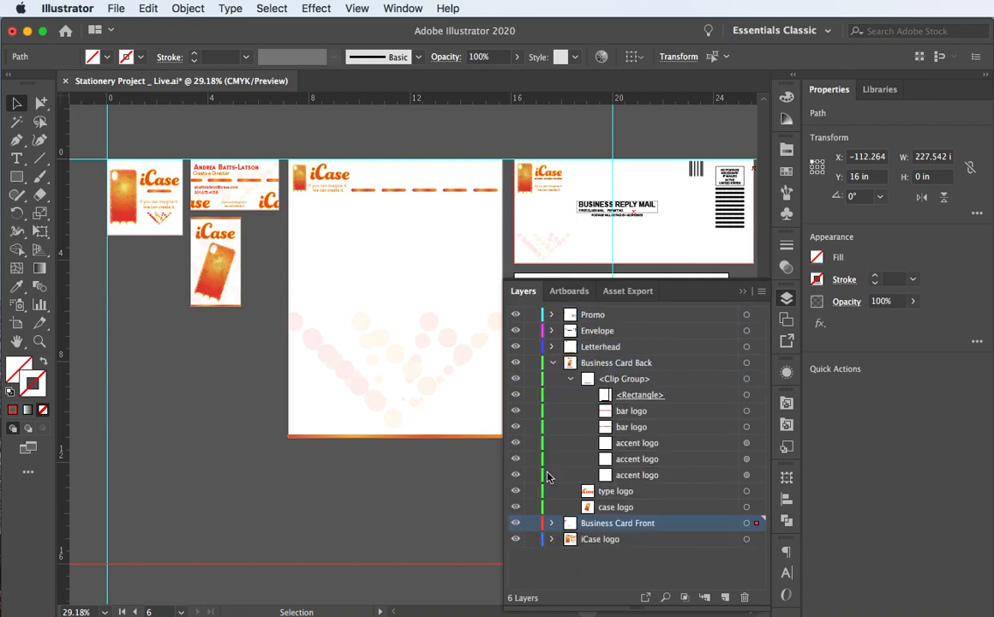
pyautogui.click(551, 363)
pyautogui.click(551, 346)
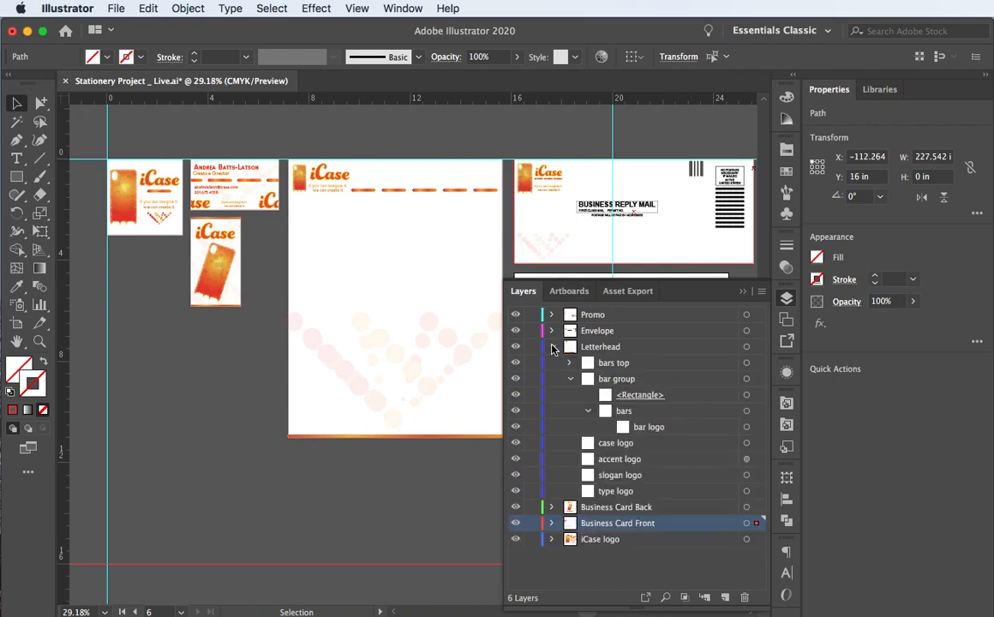
pyautogui.click(551, 346)
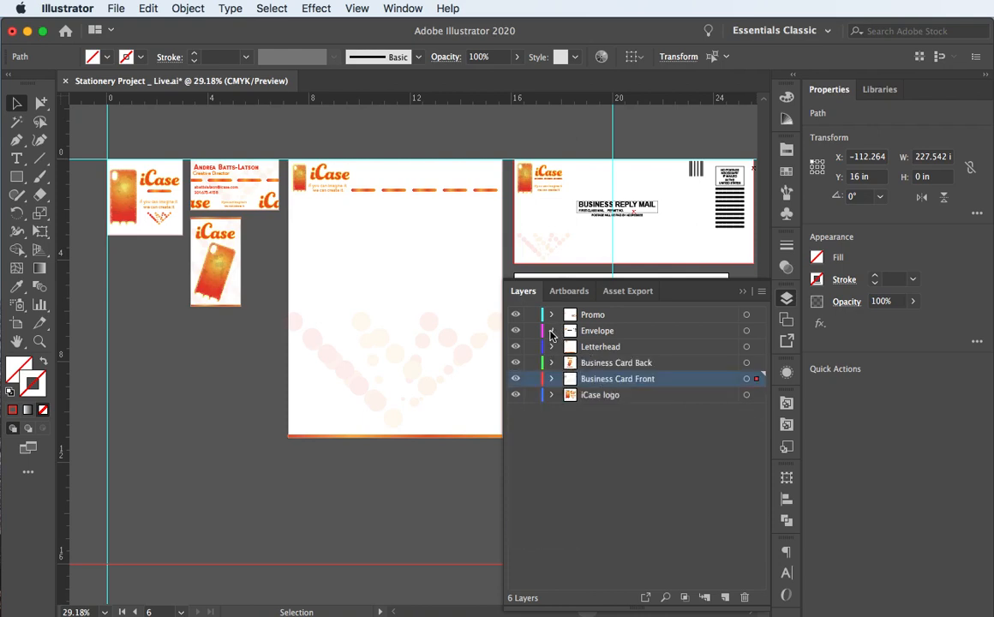
pyautogui.click(551, 332)
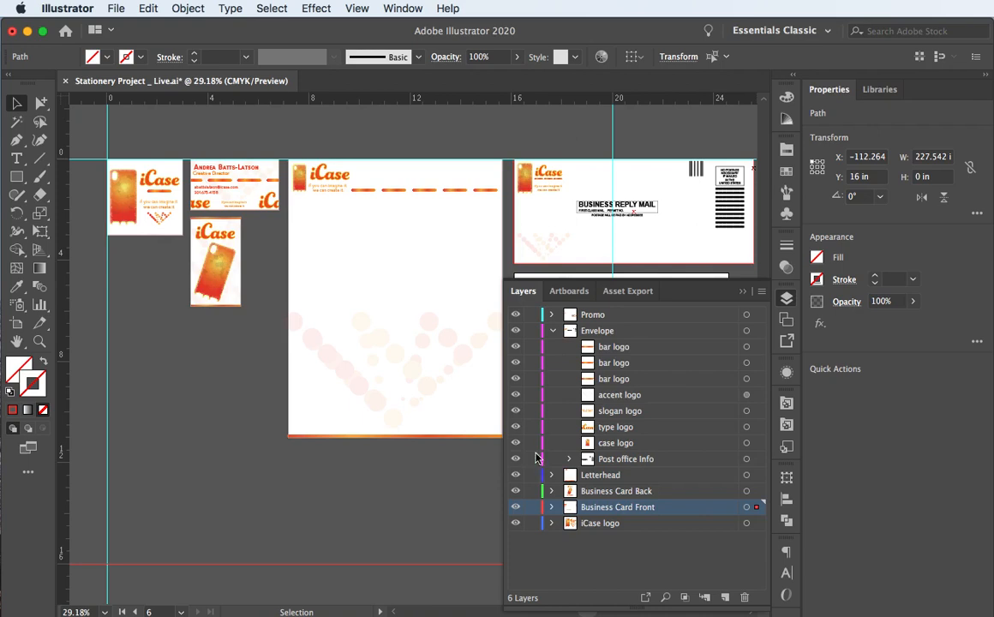
pyautogui.click(551, 332)
pyautogui.click(551, 315)
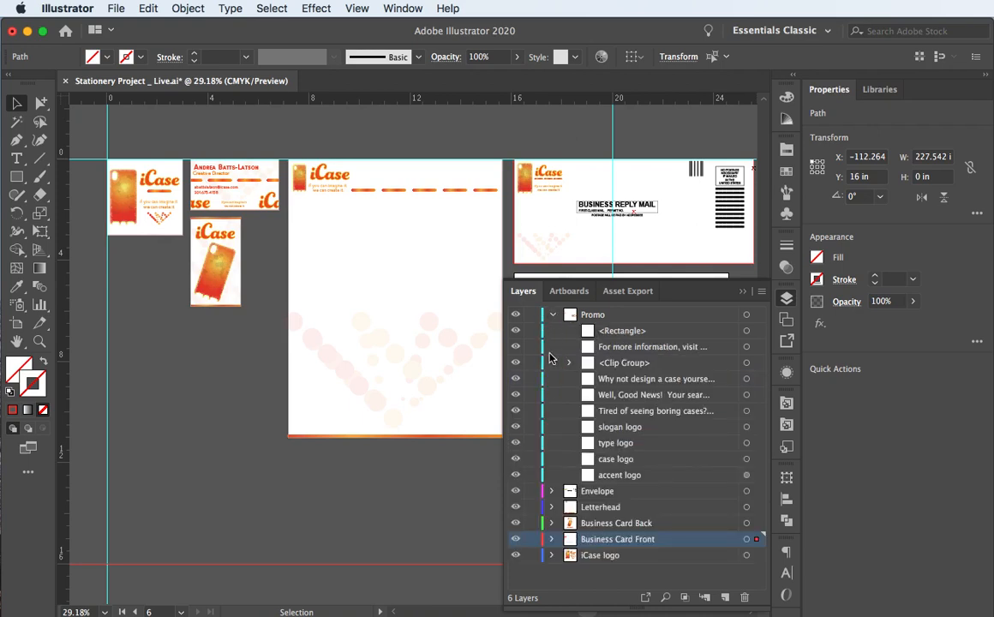
pyautogui.click(552, 316)
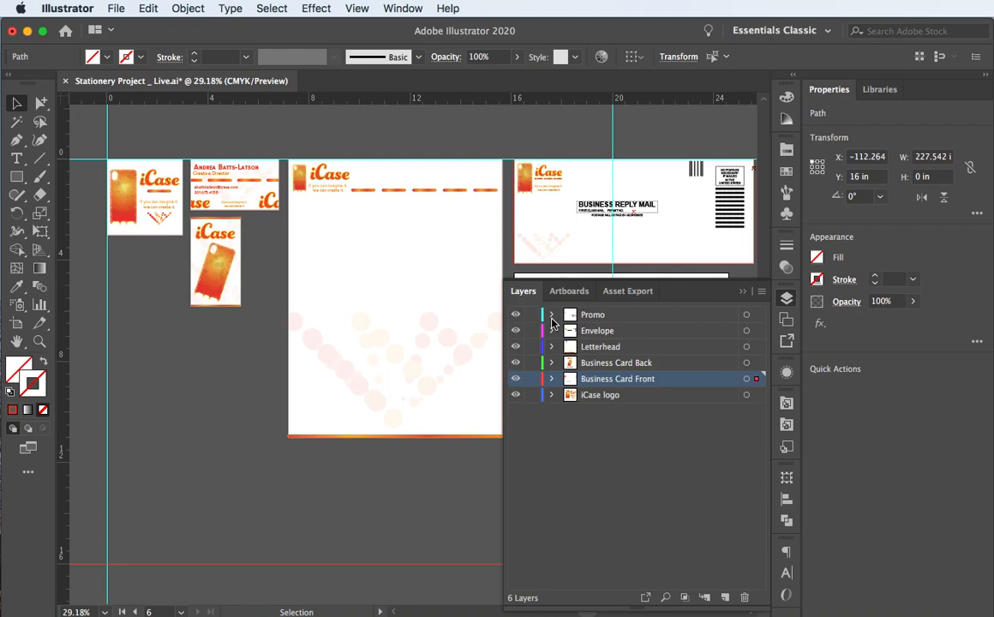
pyautogui.scroll(1, 550, 279)
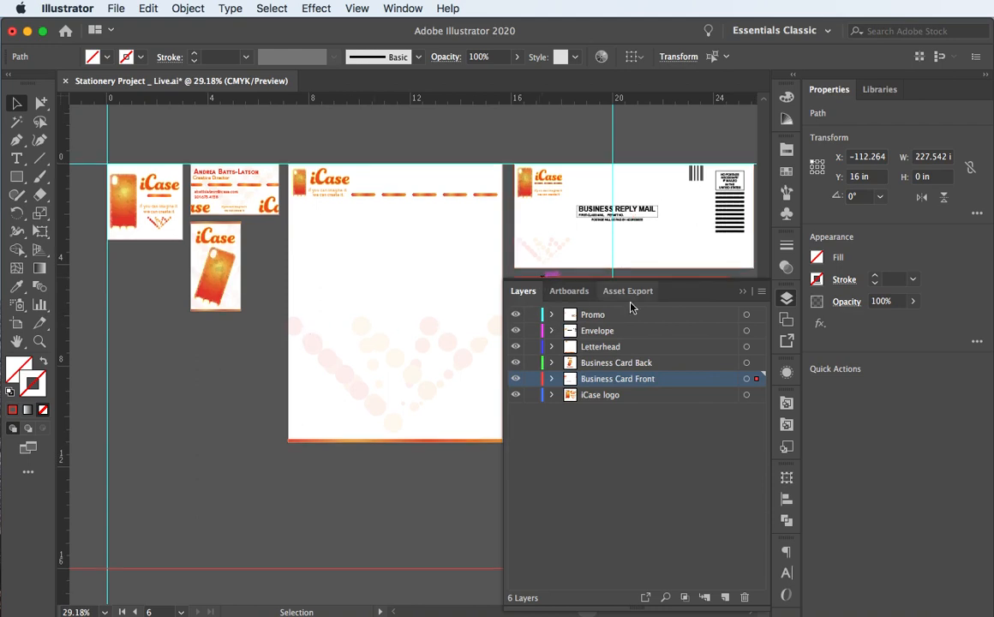
pyautogui.click(744, 292)
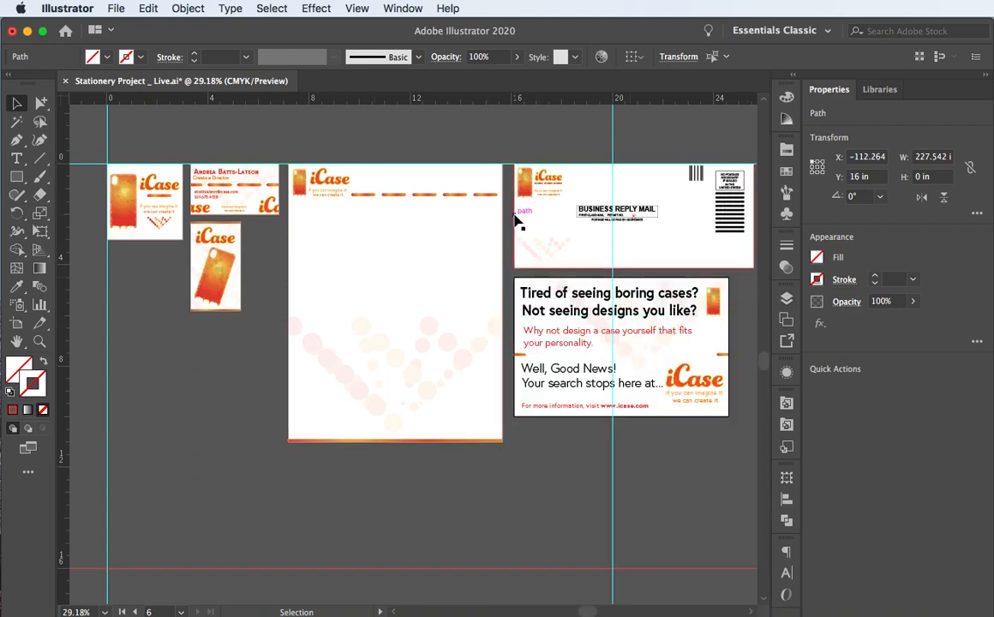
# Move the Envelope artboard with its artwork below the letterhead and the Promo artboard to its left, both at Y 11.53 in
pyautogui.click(17, 324)
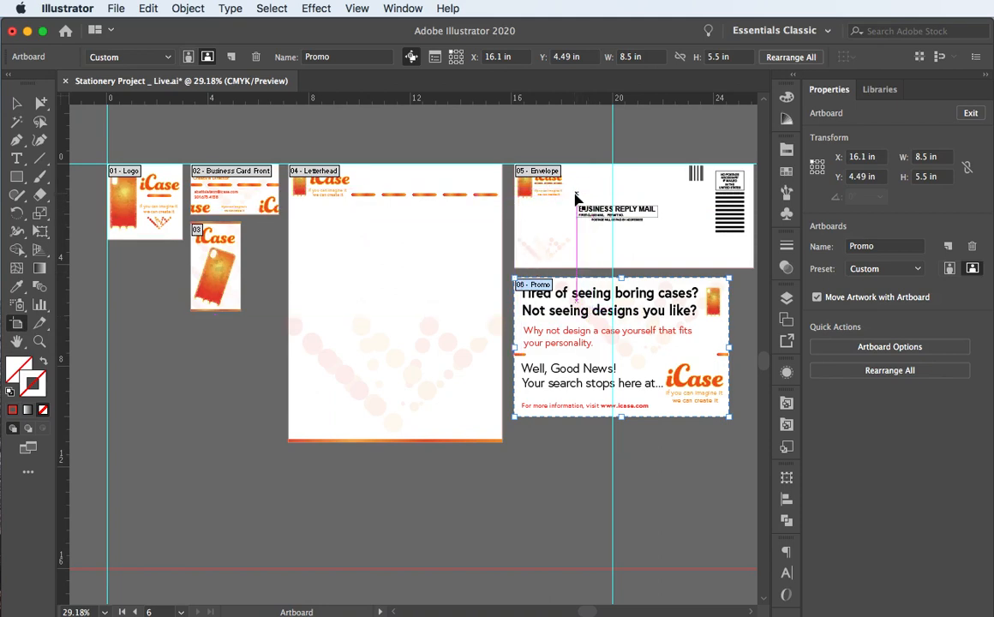
pyautogui.moveTo(576, 199); pyautogui.dragTo(424, 485)
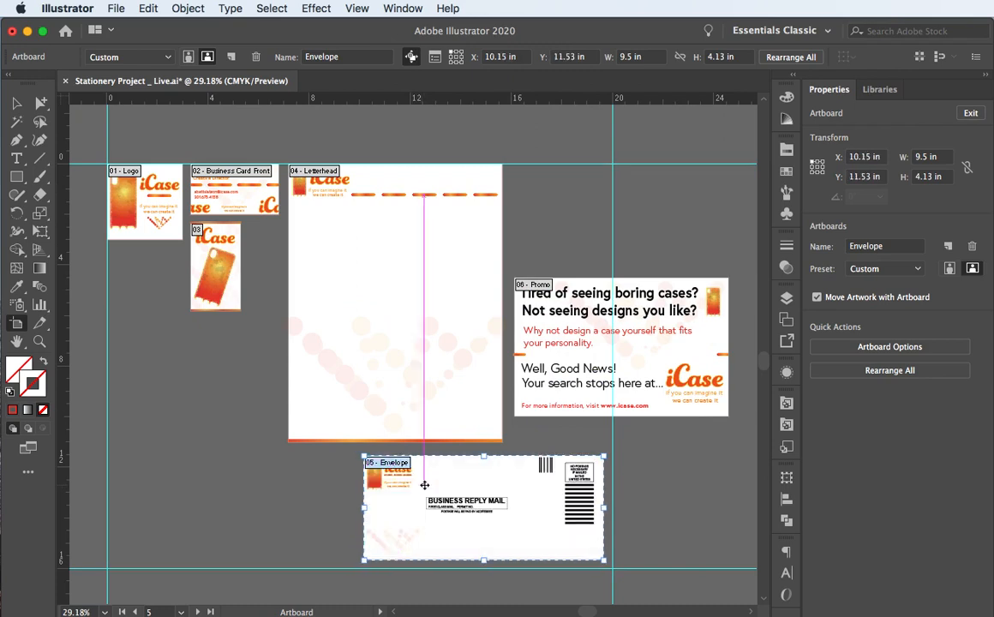
pyautogui.click(660, 306)
pyautogui.moveTo(660, 308); pyautogui.dragTo(260, 487)
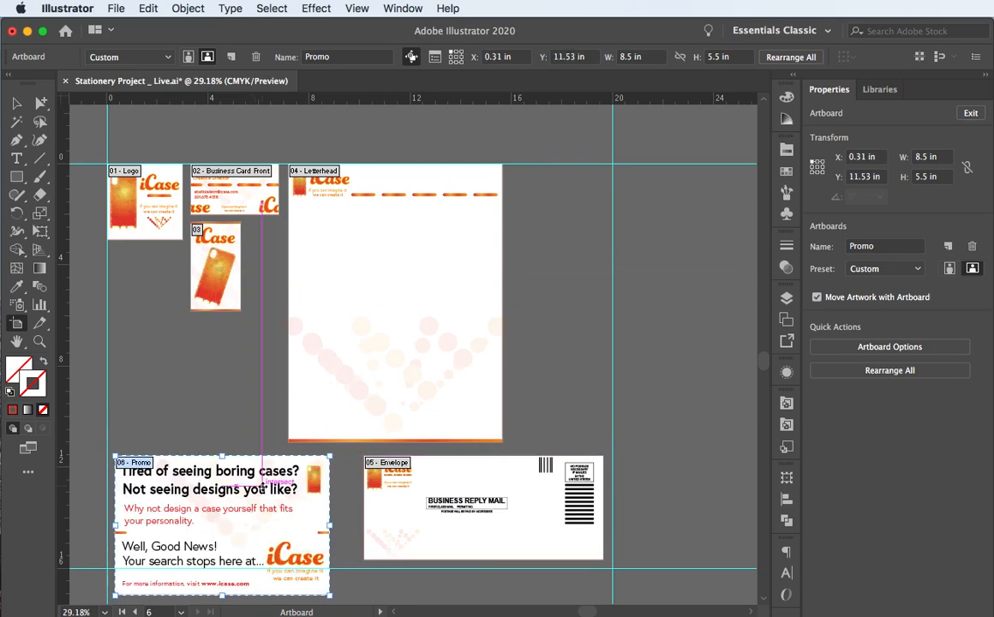
# Move the Letterhead artboard to X 11.15 in, Y 0.3 in, and the Promo artboard to X 0.49 in, Y 10.16 in
pyautogui.click(381, 233)
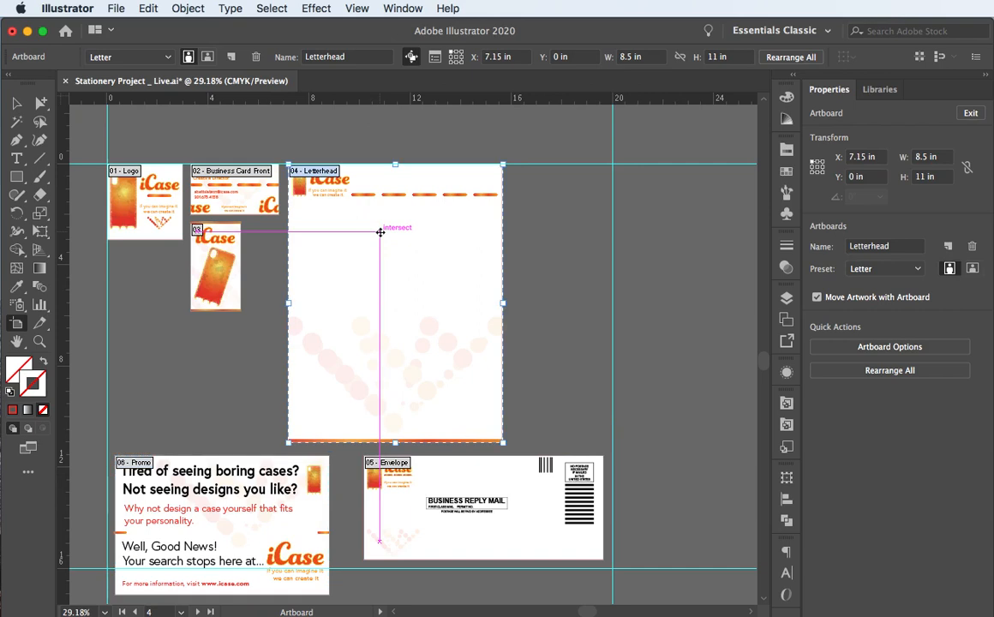
pyautogui.moveTo(380, 232); pyautogui.dragTo(479, 233)
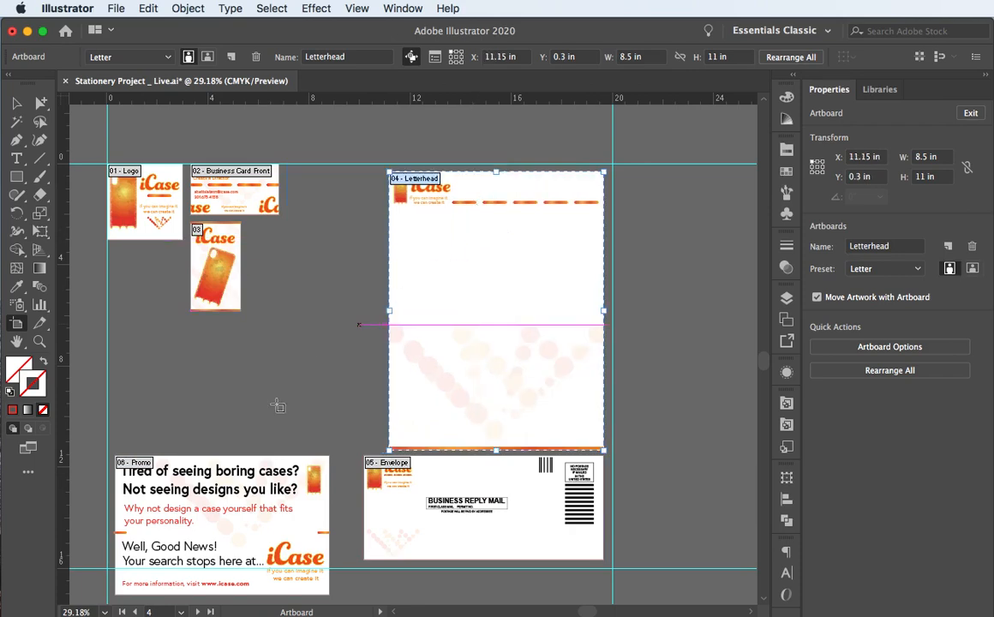
pyautogui.click(209, 489)
pyautogui.moveTo(227, 495); pyautogui.dragTo(229, 457)
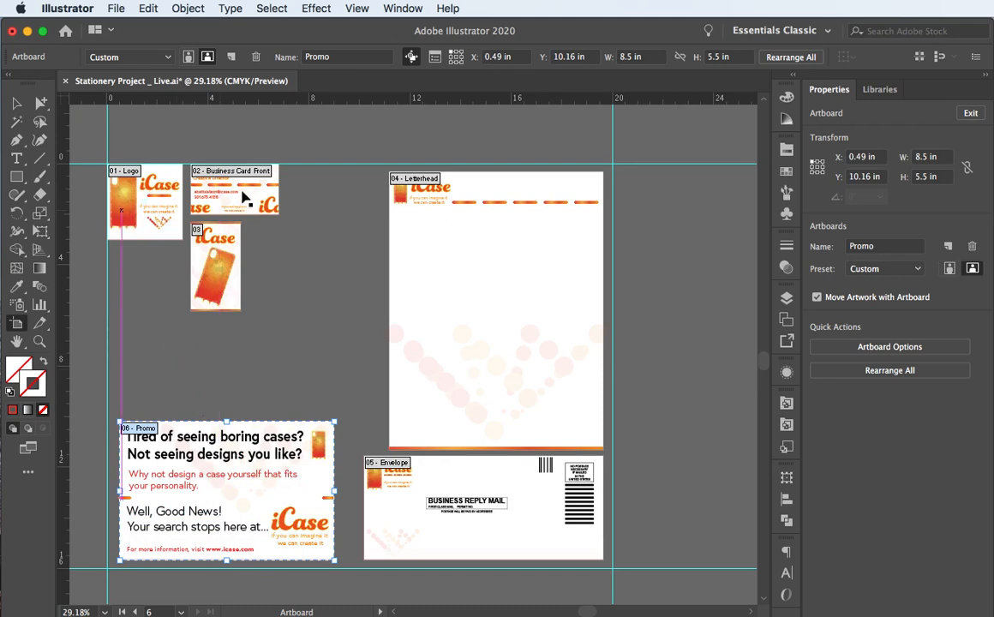
# Stack the business card artboards beside the Letterhead at Y 0.3 in and 3 in, and move the Logo to X 0.49 in, Y 0.3 in
pyautogui.moveTo(243, 197); pyautogui.dragTo(320, 198)
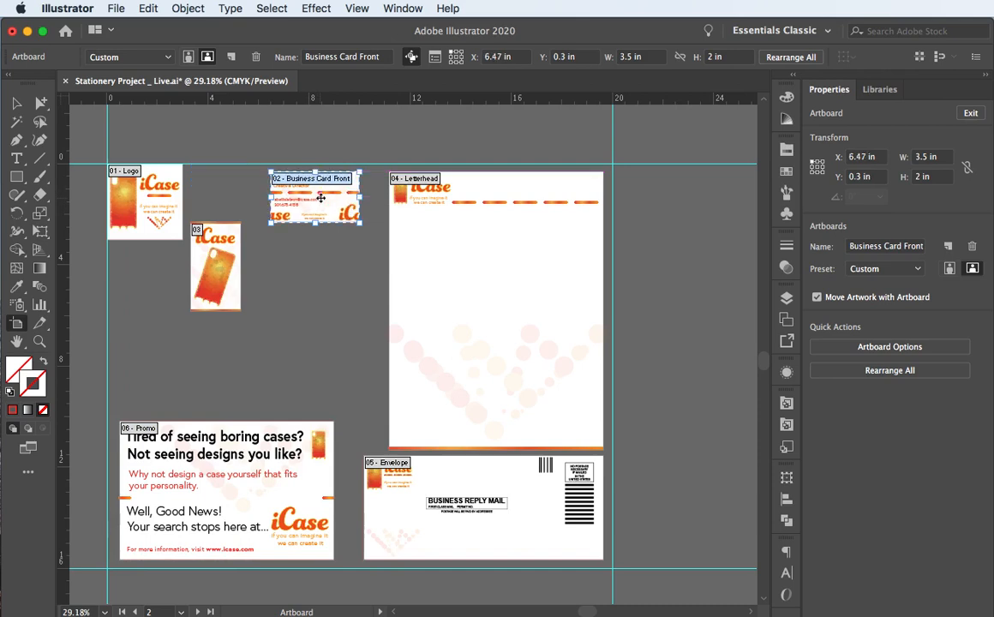
pyautogui.click(215, 270)
pyautogui.moveTo(216, 270); pyautogui.dragTo(309, 286)
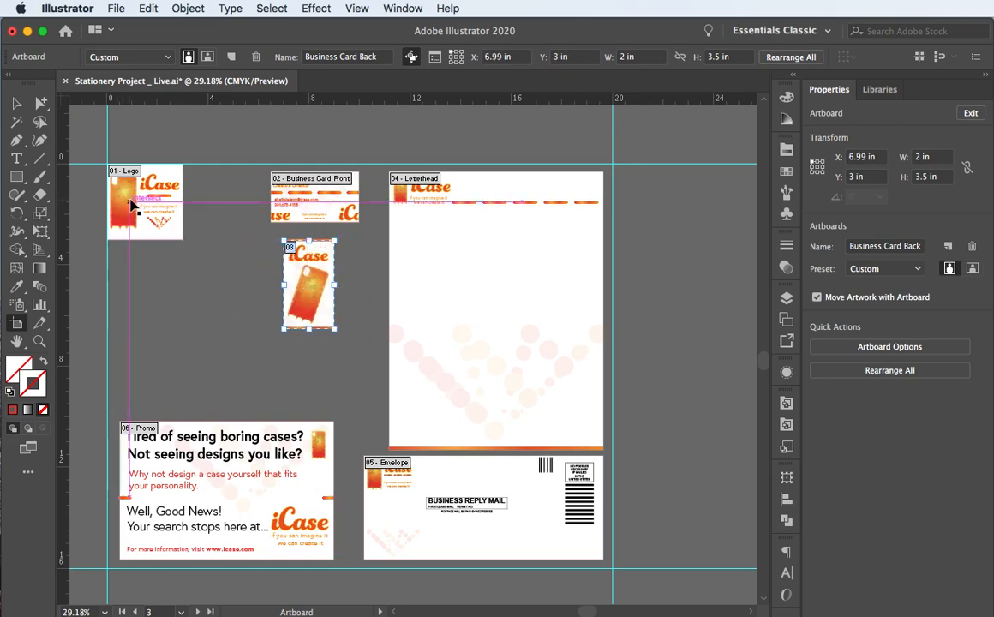
pyautogui.click(135, 202)
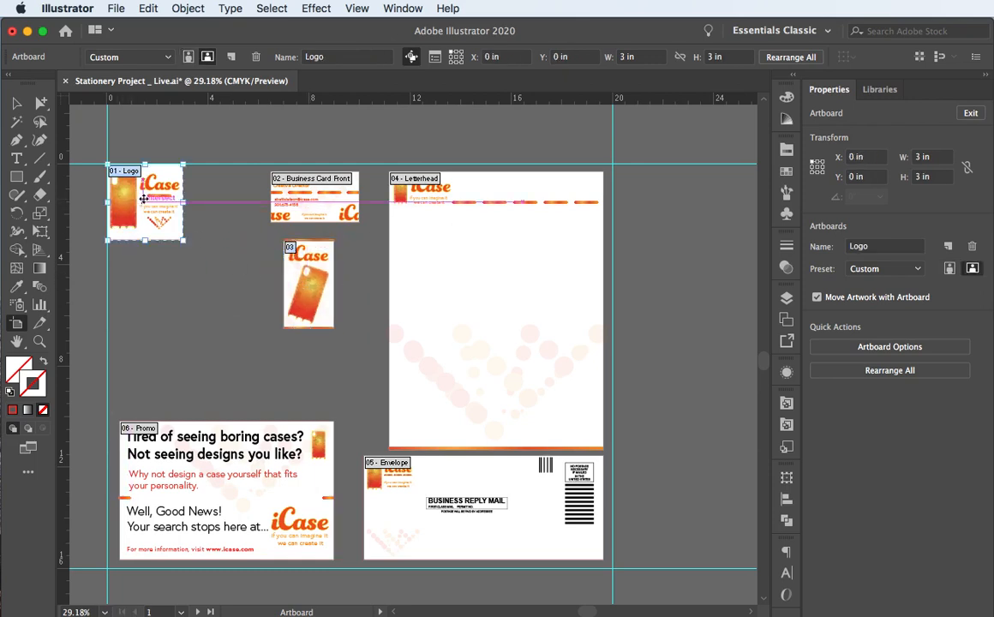
pyautogui.moveTo(144, 199)
pyautogui.mouseDown()
pyautogui.moveTo(177, 215)
pyautogui.moveTo(154, 208)
pyautogui.mouseUp()
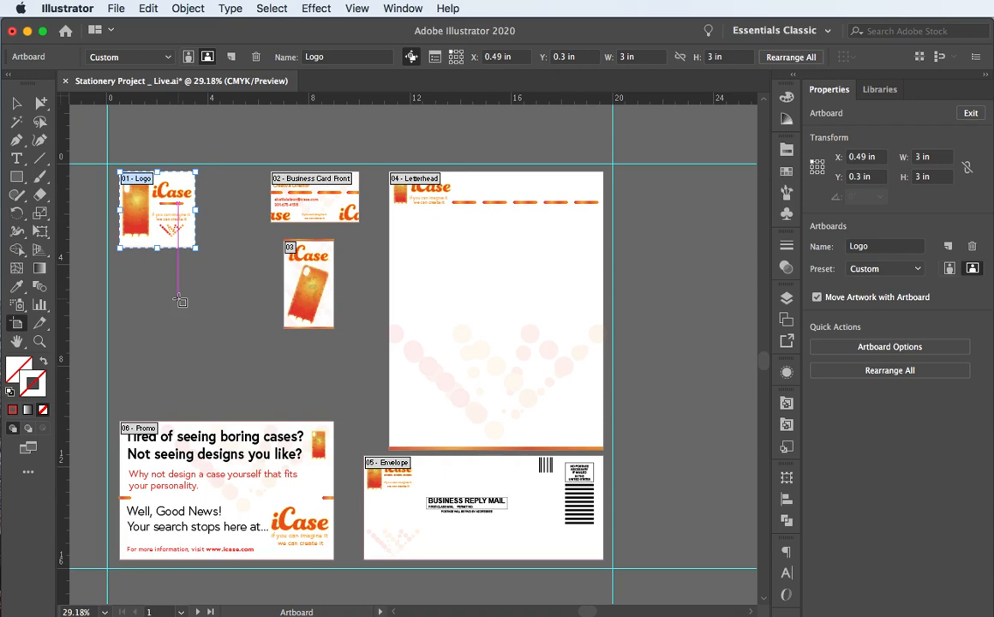
# Shift the Business Card Back artboard to X 8.5 in, Y 3 in, and Business Card Front to X 7.24 in, Y 0.3 in
pyautogui.scroll(-5, 179, 299)
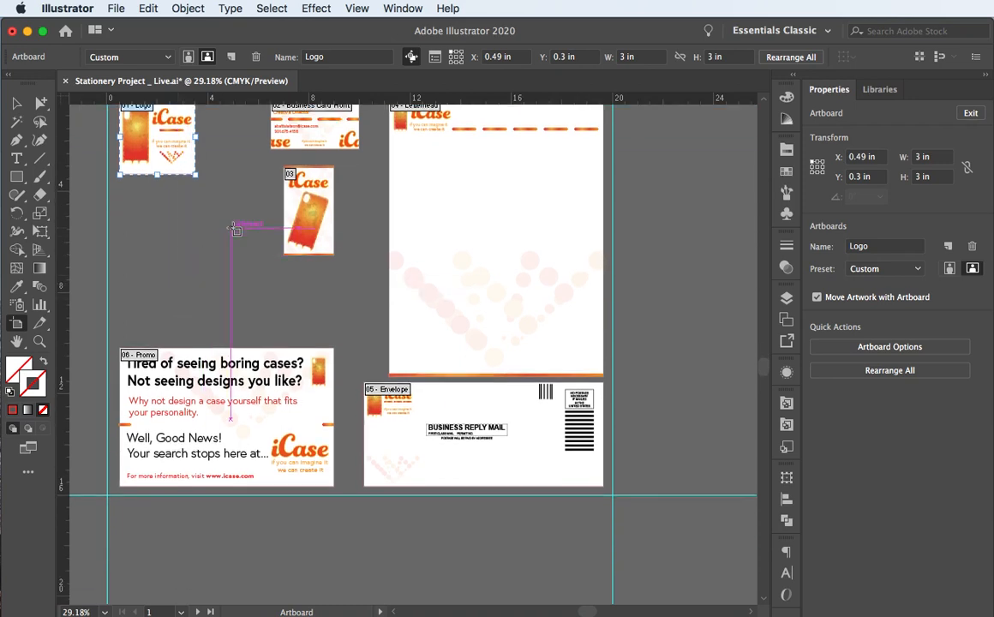
pyautogui.scroll(4, 238, 228)
pyautogui.moveTo(309, 267); pyautogui.dragTo(350, 247)
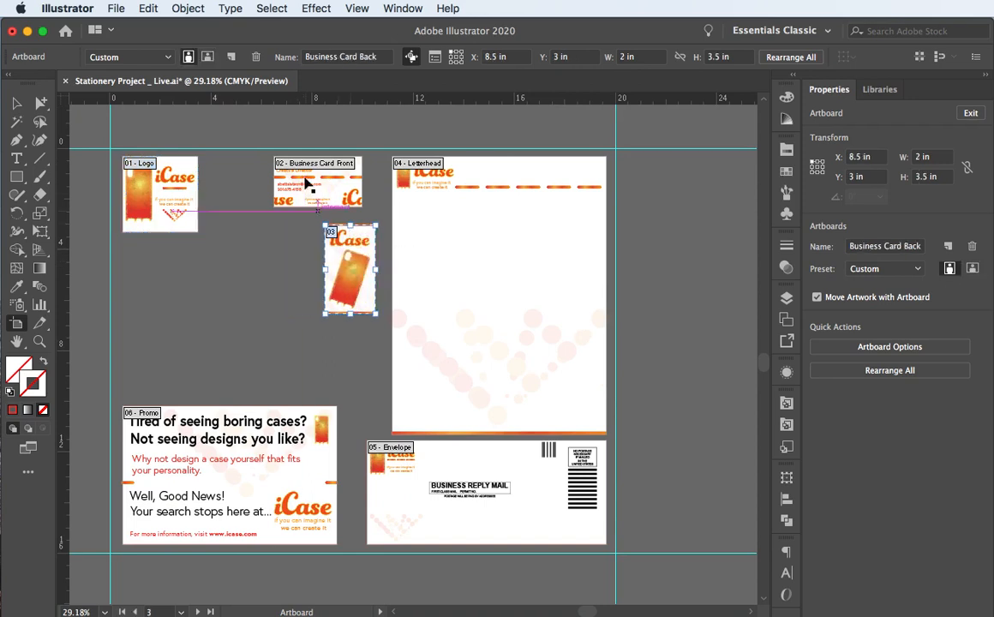
pyautogui.moveTo(317, 184); pyautogui.dragTo(336, 184)
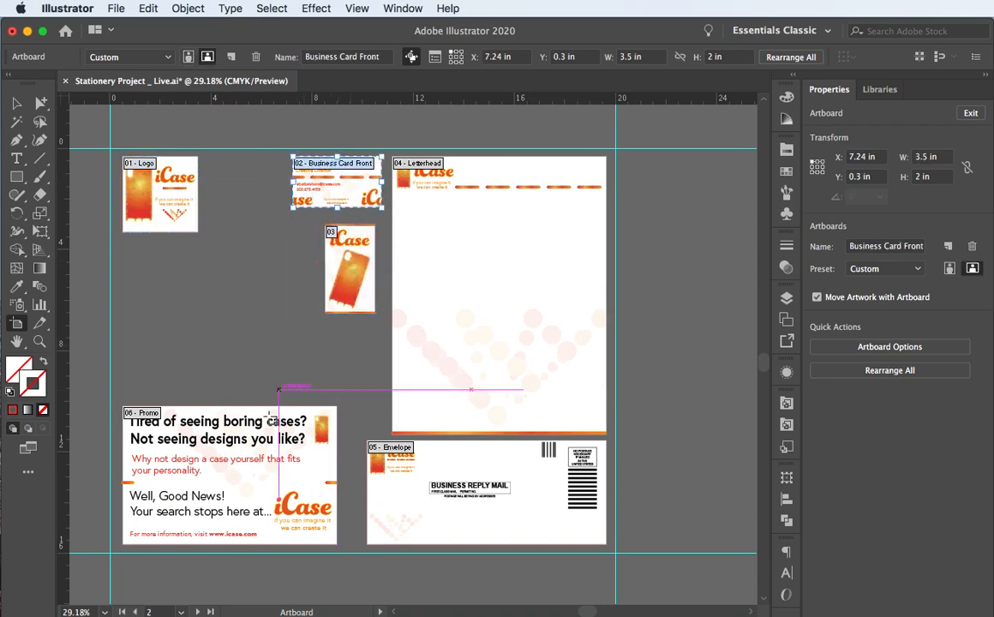
# Place Business Card Back between the Logo and Business Card Front at X 4.39 in, Y 0.3 in, and raise the Promo to Y 4.15 in
pyautogui.click(248, 442)
pyautogui.moveTo(227, 440); pyautogui.dragTo(230, 371)
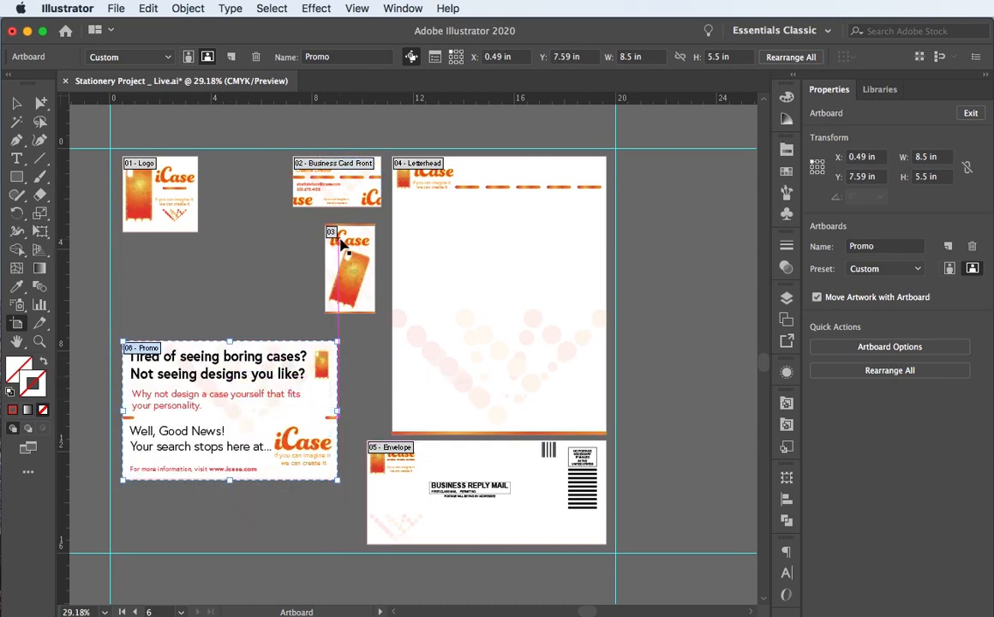
pyautogui.moveTo(350, 244); pyautogui.dragTo(247, 171)
pyautogui.moveTo(245, 415); pyautogui.dragTo(239, 324)
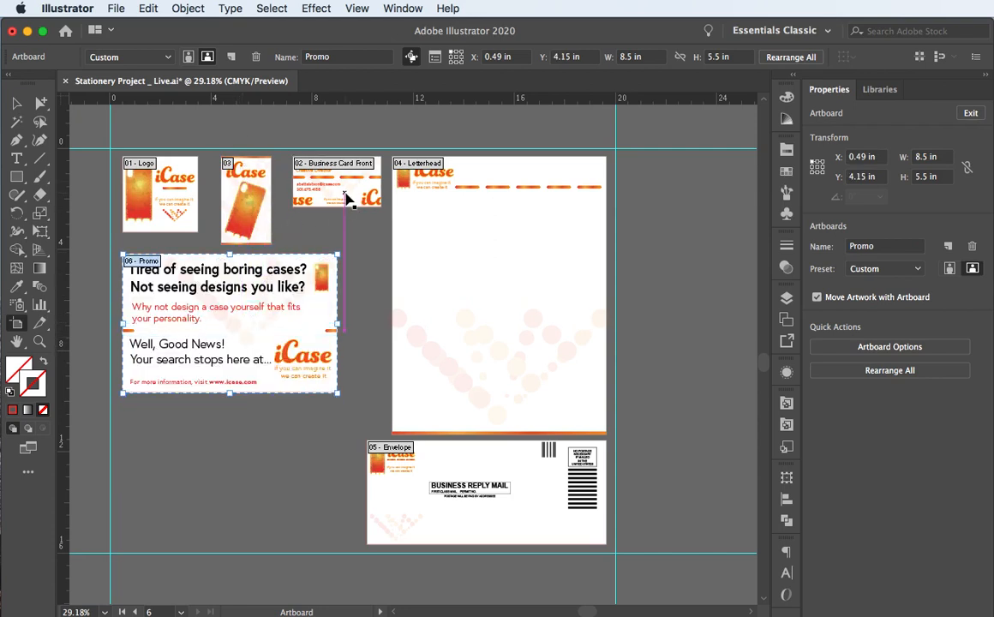
# Move Business Card Back below the Promo to X 5.96 in, Y 11.53 in, and Business Card Front to X 0.75 in, Y 12.28 in
pyautogui.click(252, 209)
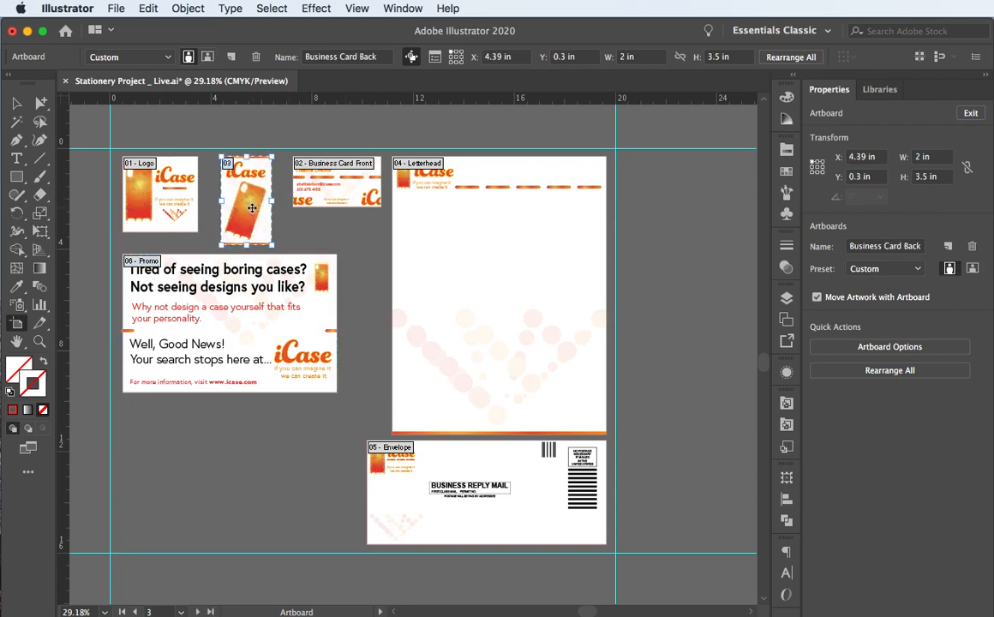
pyautogui.moveTo(249, 207); pyautogui.dragTo(287, 490)
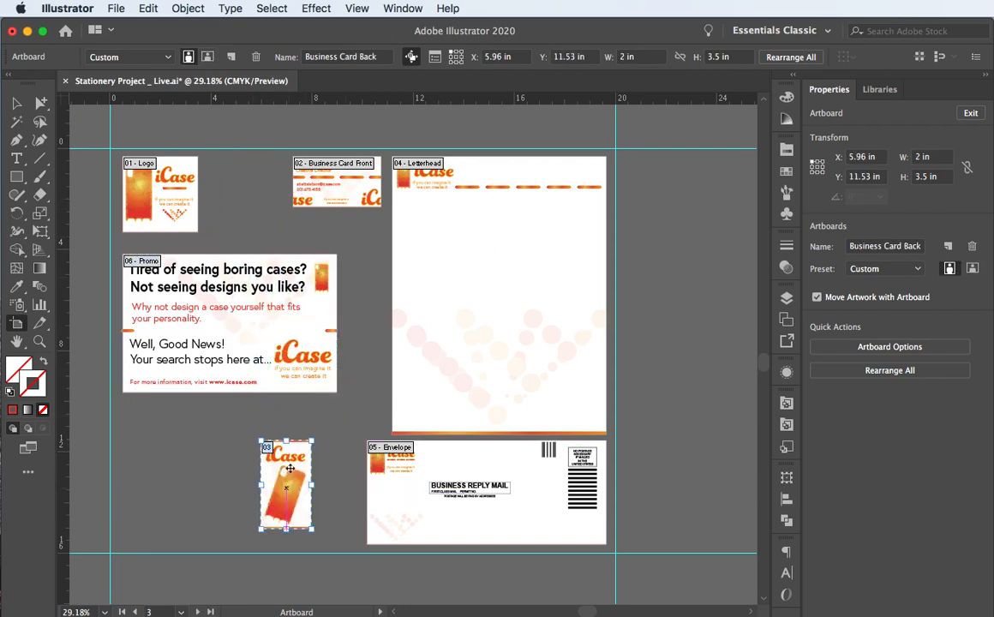
pyautogui.click(327, 182)
pyautogui.moveTo(328, 182); pyautogui.dragTo(162, 484)
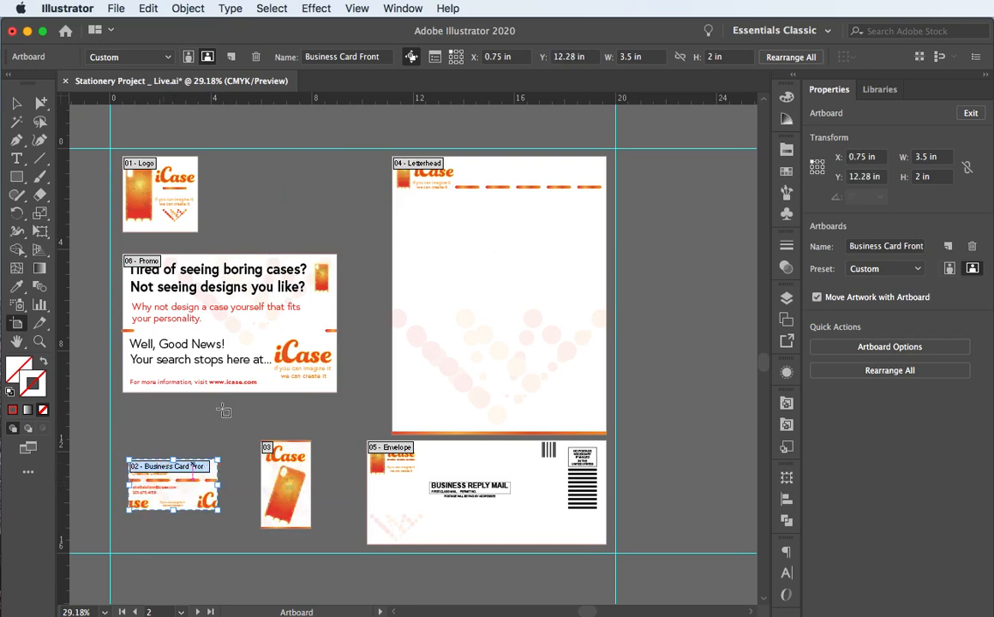
# Move the Logo artboard below Business Card Front and the Promo artboard outside the guides to X 20.83 in, Y 4.33 in
pyautogui.moveTo(209, 325); pyautogui.dragTo(249, 299)
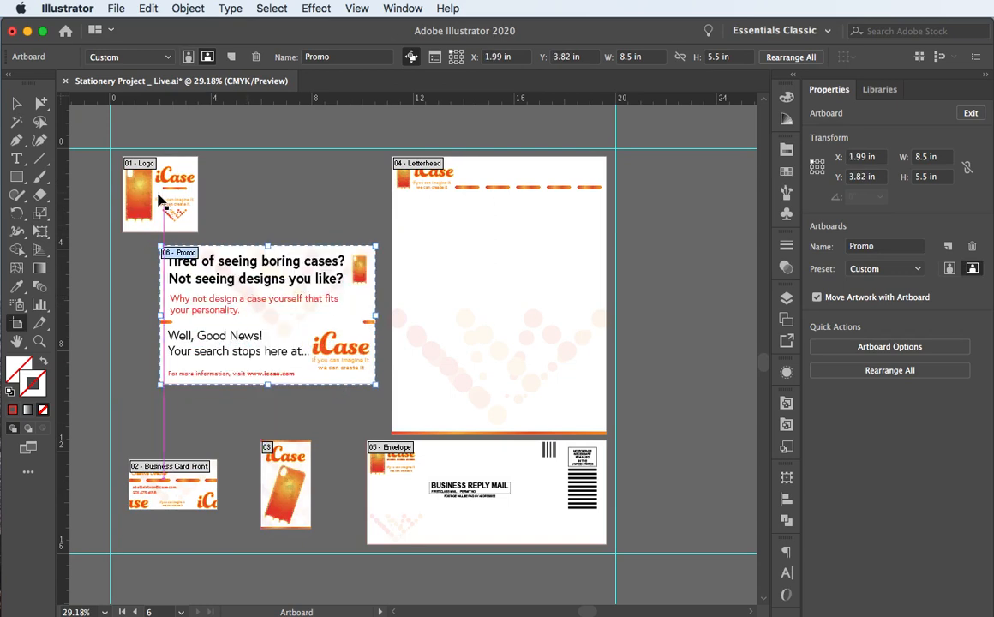
pyautogui.click(156, 192)
pyautogui.moveTo(156, 192); pyautogui.dragTo(207, 546)
pyautogui.click(271, 298)
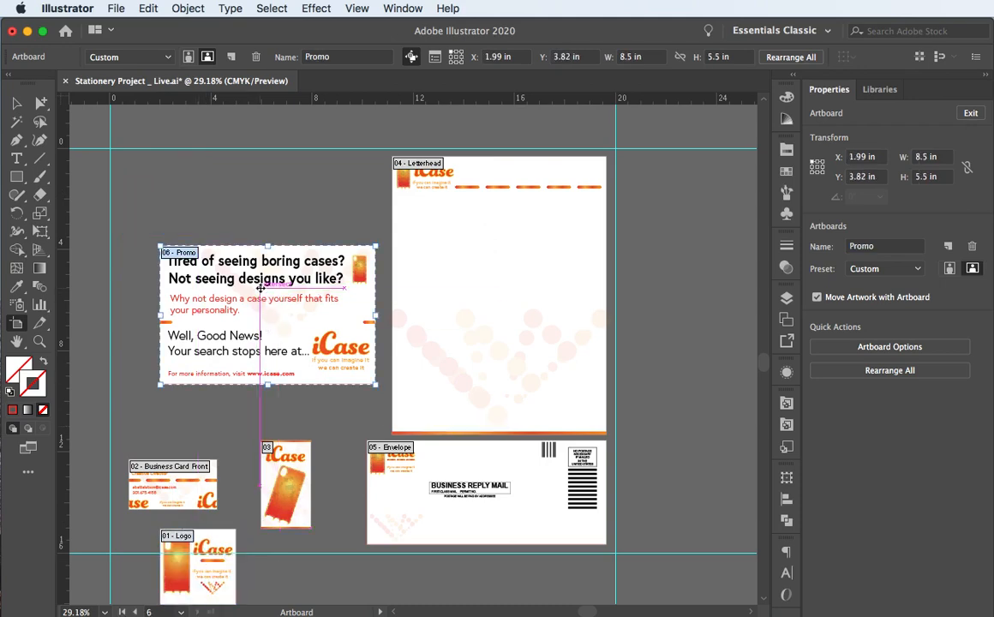
pyautogui.moveTo(261, 289); pyautogui.dragTo(736, 302)
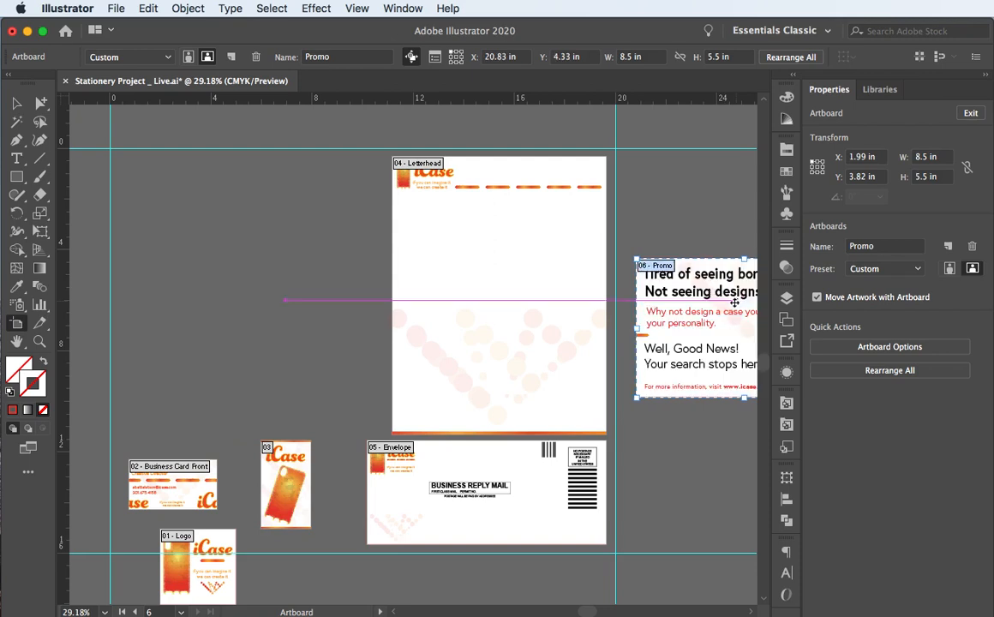
# Move the Letterhead artboard to X 0.55 in, Y 0.53 in, and Business Card Back below it at X 5.78 in, Y 12.41 in
pyautogui.moveTo(524, 294); pyautogui.dragTo(241, 286)
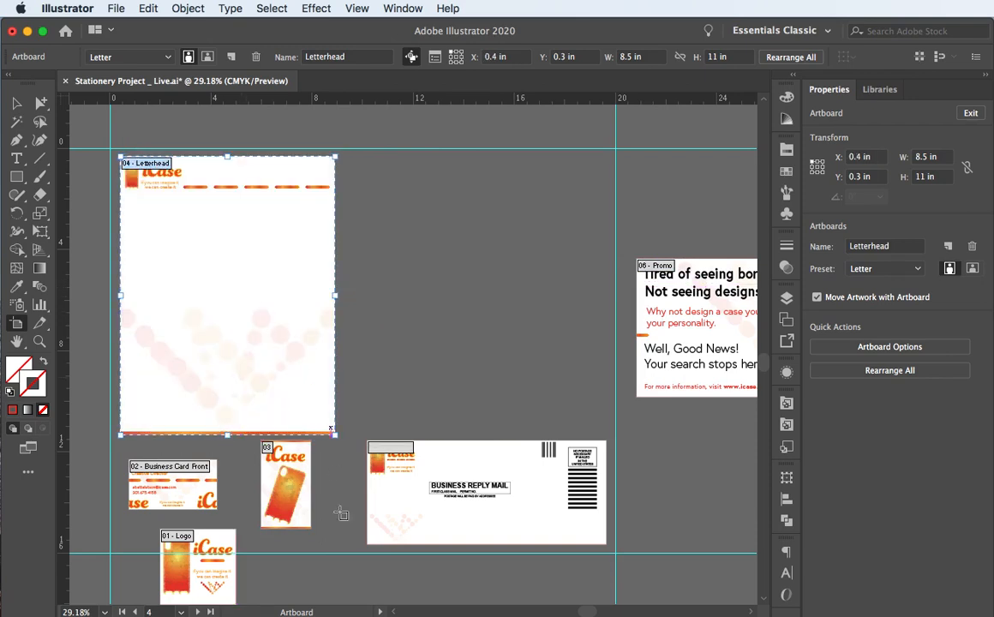
pyautogui.click(287, 493)
pyautogui.moveTo(285, 493); pyautogui.dragTo(515, 371)
pyautogui.moveTo(270, 340); pyautogui.dragTo(272, 337)
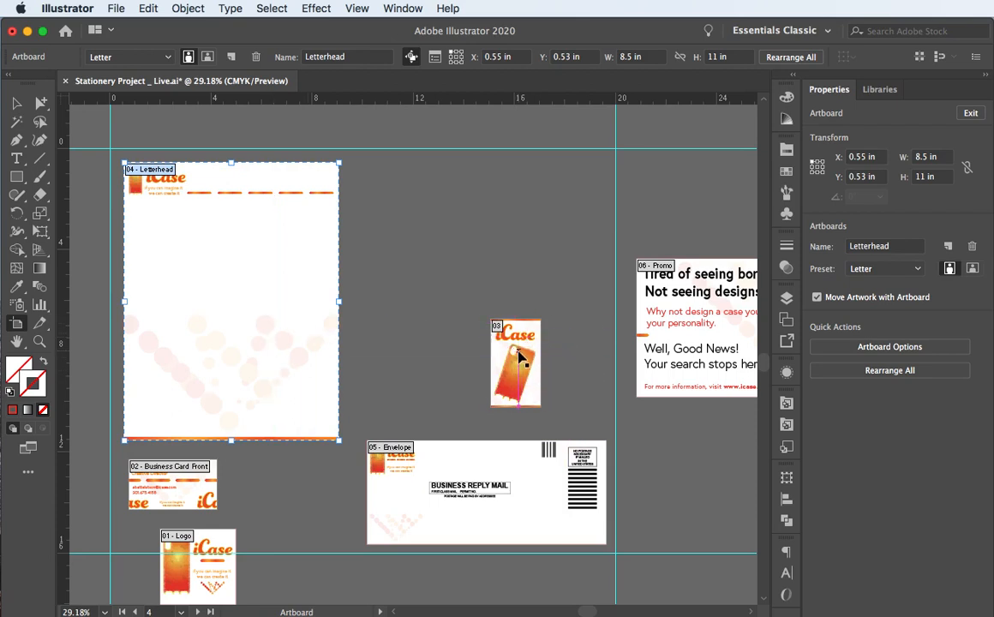
pyautogui.moveTo(518, 355); pyautogui.dragTo(285, 500)
# Move the Promo inside the guides to X 10.89 in, Y 0.53 in, and the Envelope below it to X 10.15 in, Y 7.41 in
pyautogui.moveTo(677, 306); pyautogui.dragTo(440, 201)
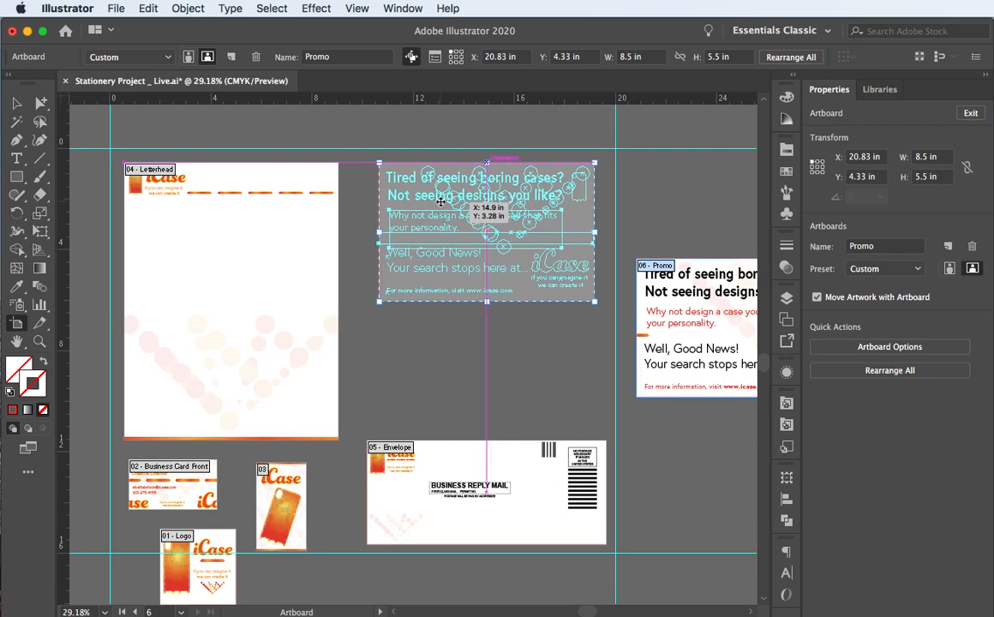
pyautogui.moveTo(441, 202); pyautogui.dragTo(447, 201)
pyautogui.scroll(3, 428, 497)
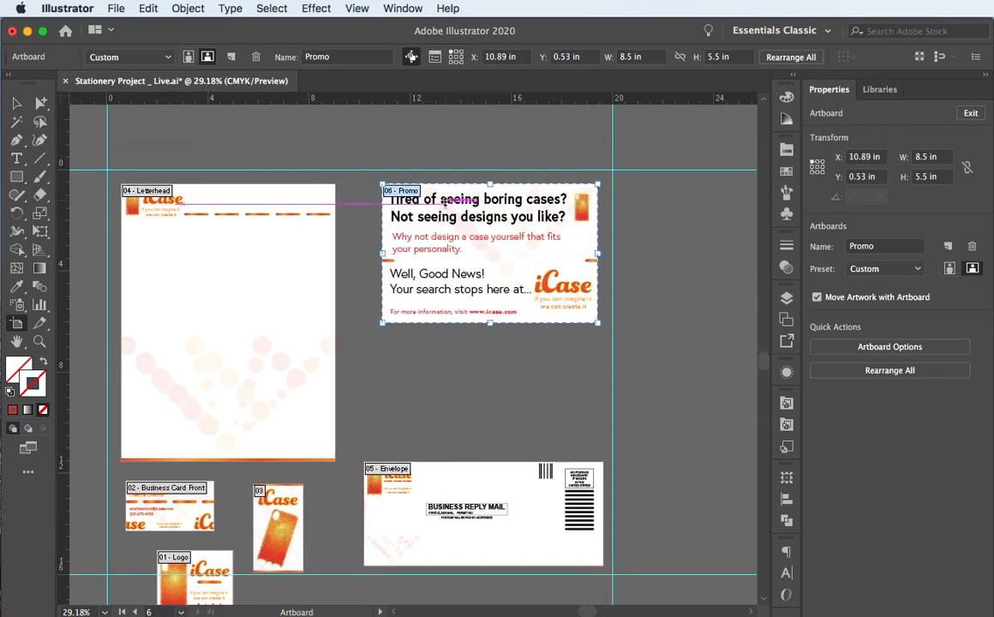
pyautogui.moveTo(427, 464); pyautogui.dragTo(425, 387)
# Save the stationery document
pyautogui.scroll(-3, 249, 450)
pyautogui.hscroll(-2, 249, 450)
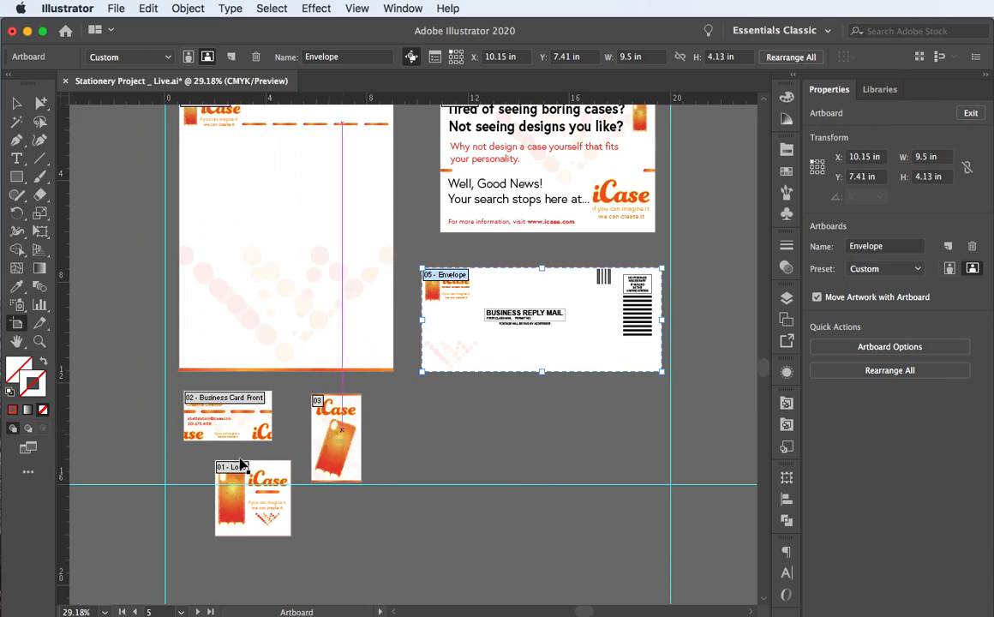
pyautogui.click(334, 427)
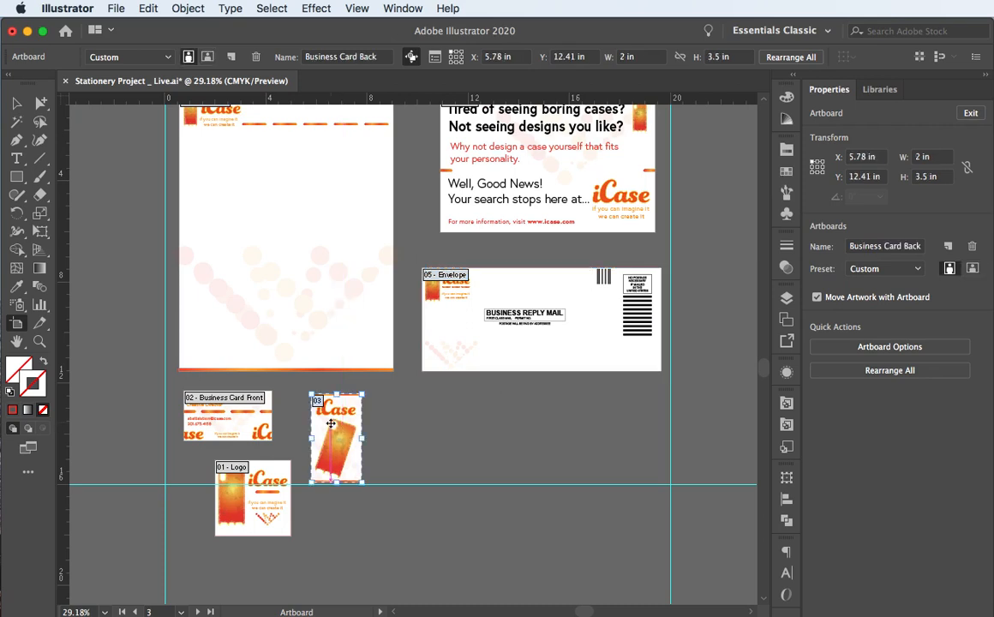
pyautogui.press('v')
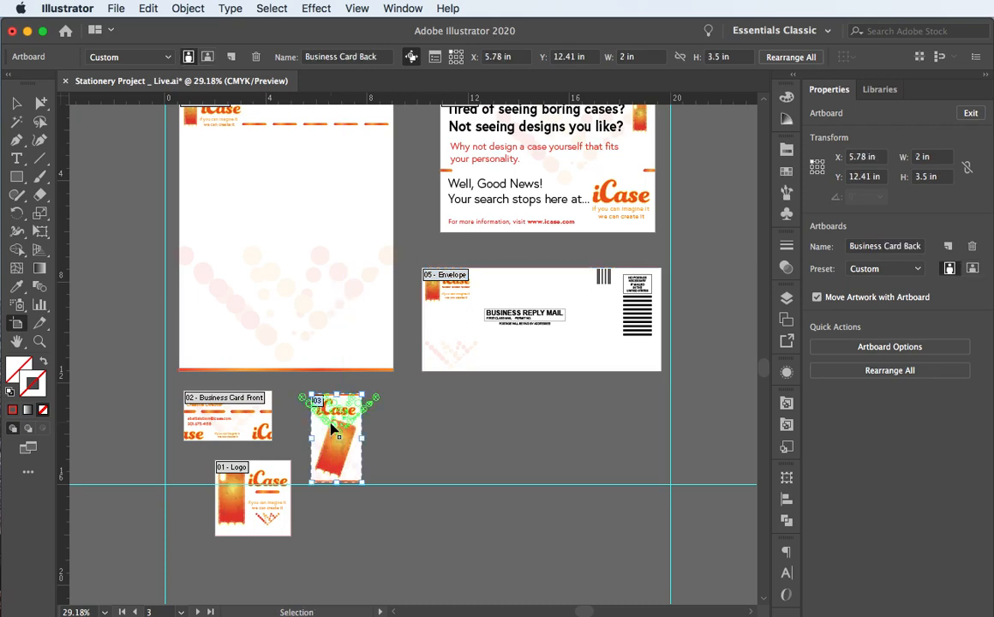
pyautogui.press('super+s')
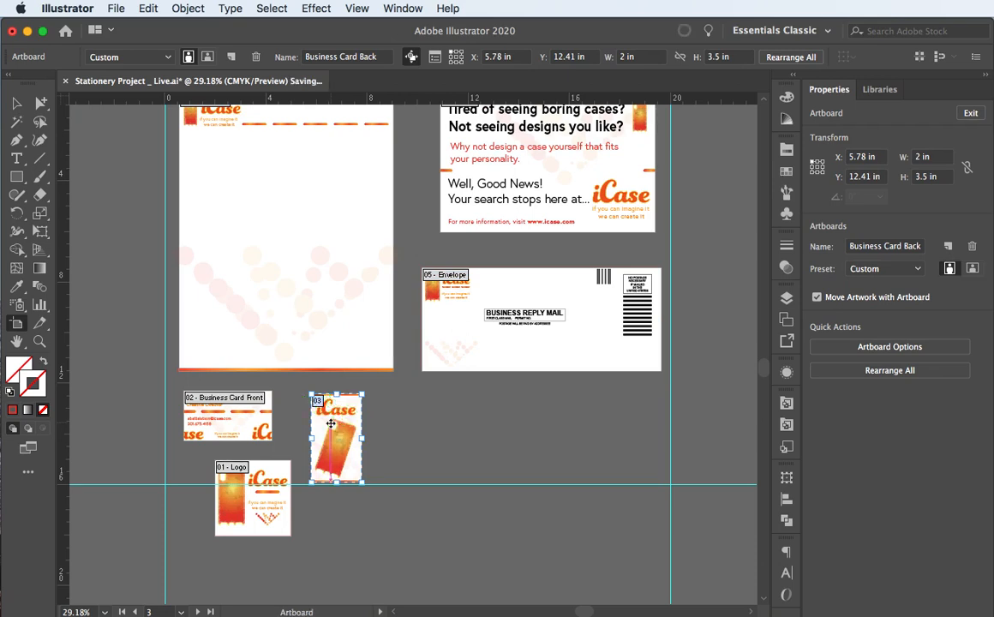
# Place Business Card Front and Back below the Envelope at X 10.15 in and 15.29 in, and the Logo below the Letterhead at X 3.49 in
pyautogui.moveTo(331, 424); pyautogui.dragTo(574, 412)
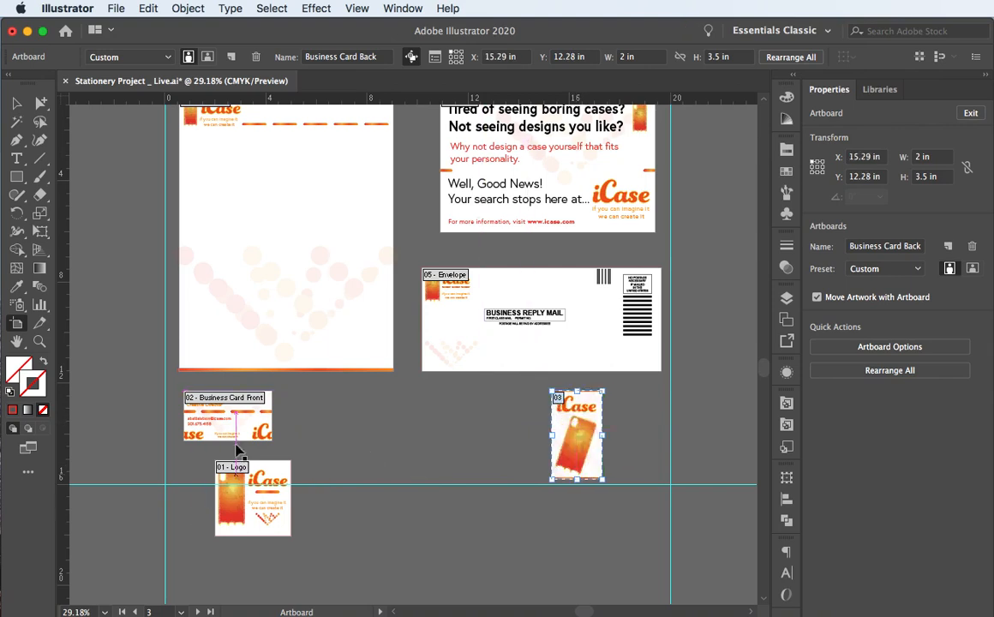
pyautogui.moveTo(234, 431); pyautogui.dragTo(478, 445)
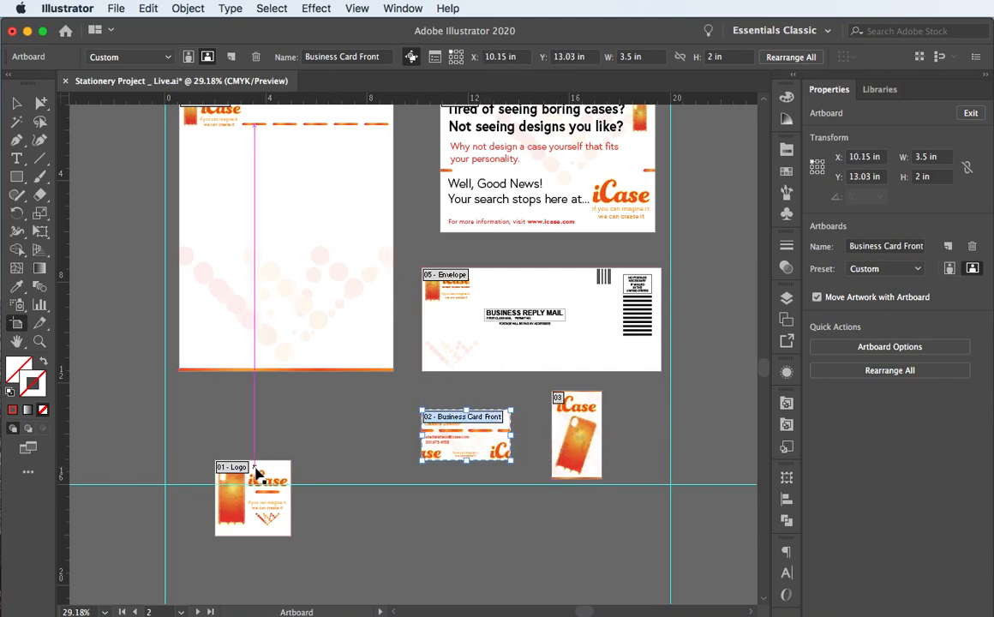
pyautogui.click(257, 470)
pyautogui.moveTo(257, 470); pyautogui.dragTo(307, 401)
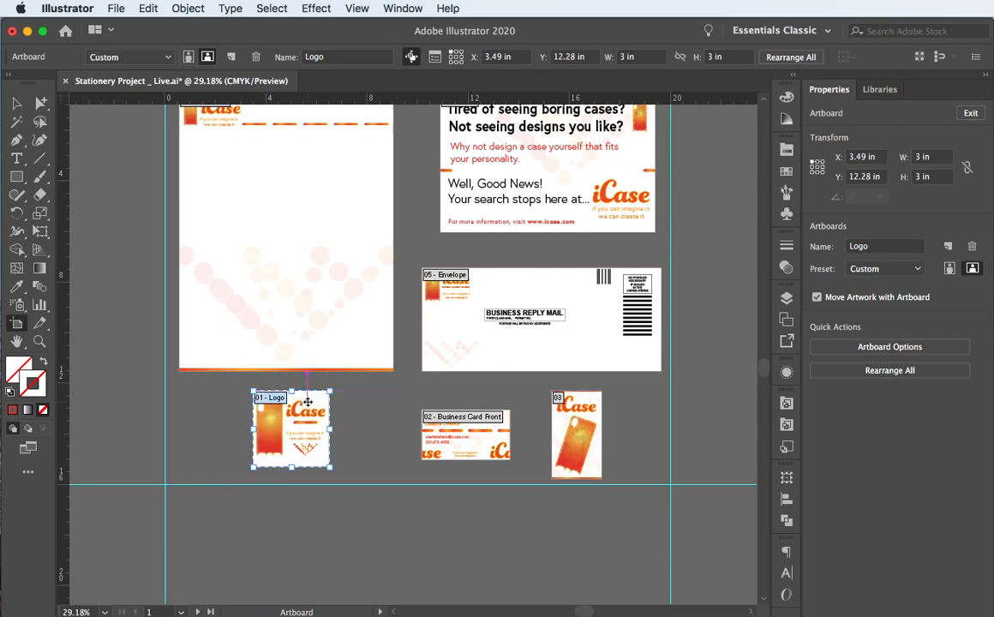
# Shift the Envelope artboard horizontally to X 9.89 in so its right edge aligns with the Promo artboard above it
pyautogui.hscroll(5, 287, 403)
pyautogui.scroll(2, 274, 404)
pyautogui.hscroll(-4, 274, 404)
pyautogui.scroll(4, 273, 404)
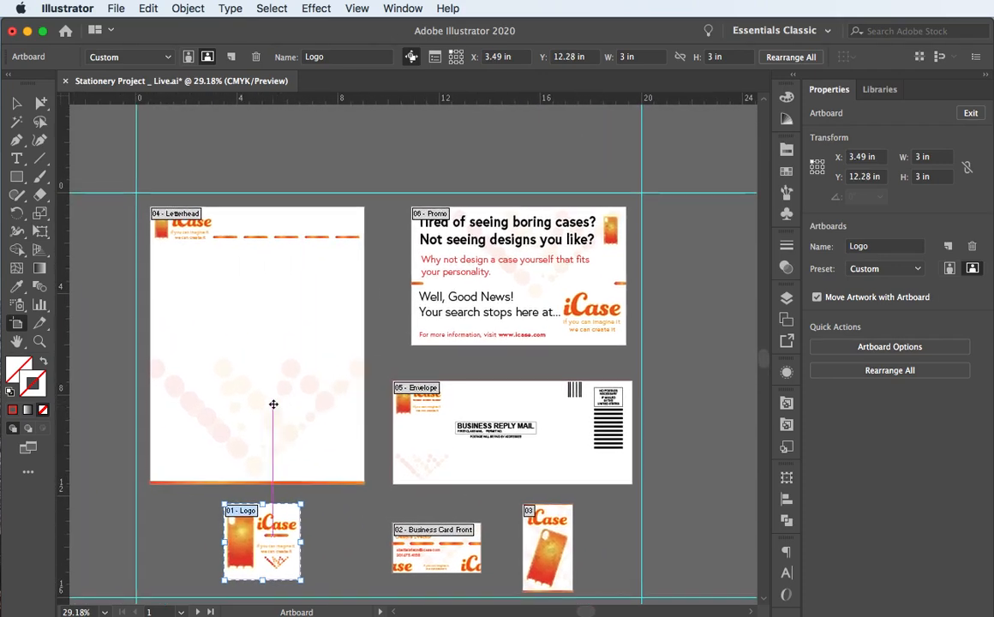
pyautogui.scroll(-2, 273, 404)
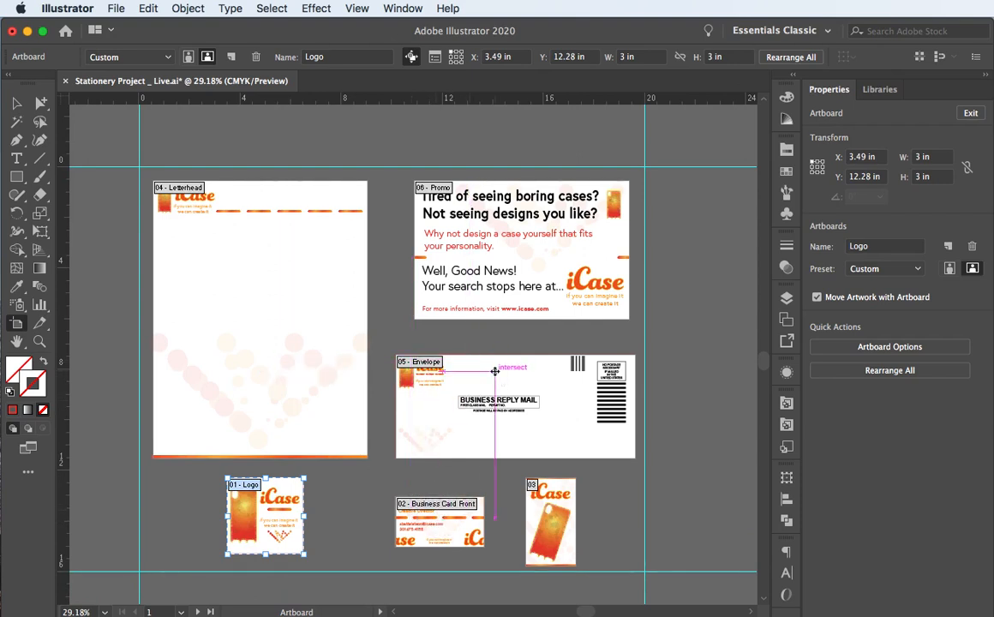
pyautogui.moveTo(495, 372); pyautogui.dragTo(486, 373)
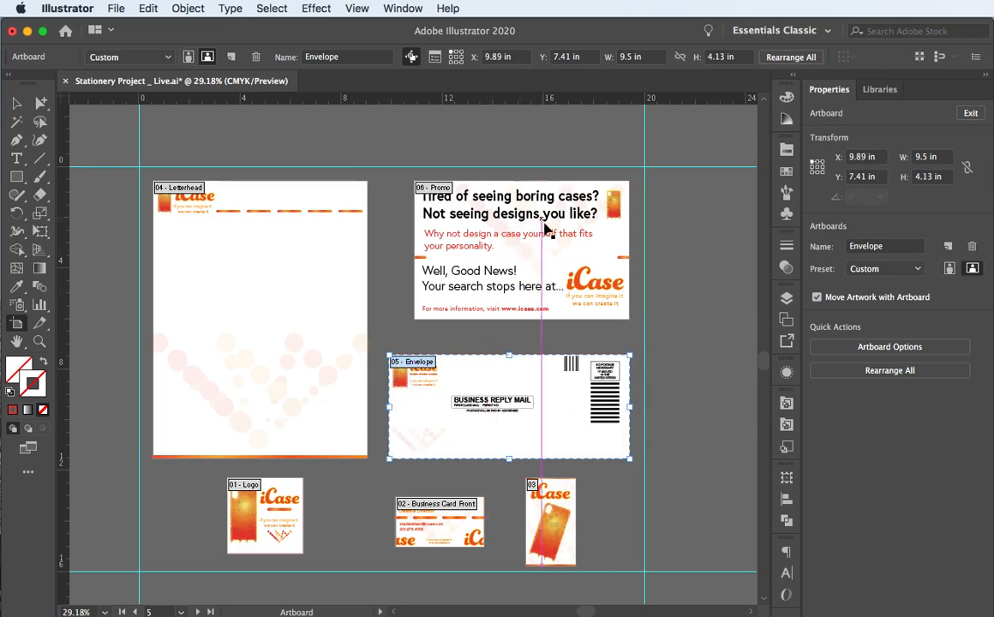
pyautogui.moveTo(545, 229)
pyautogui.mouseDown()
pyautogui.moveTo(532, 230)
pyautogui.moveTo(545, 229)
pyautogui.mouseUp()
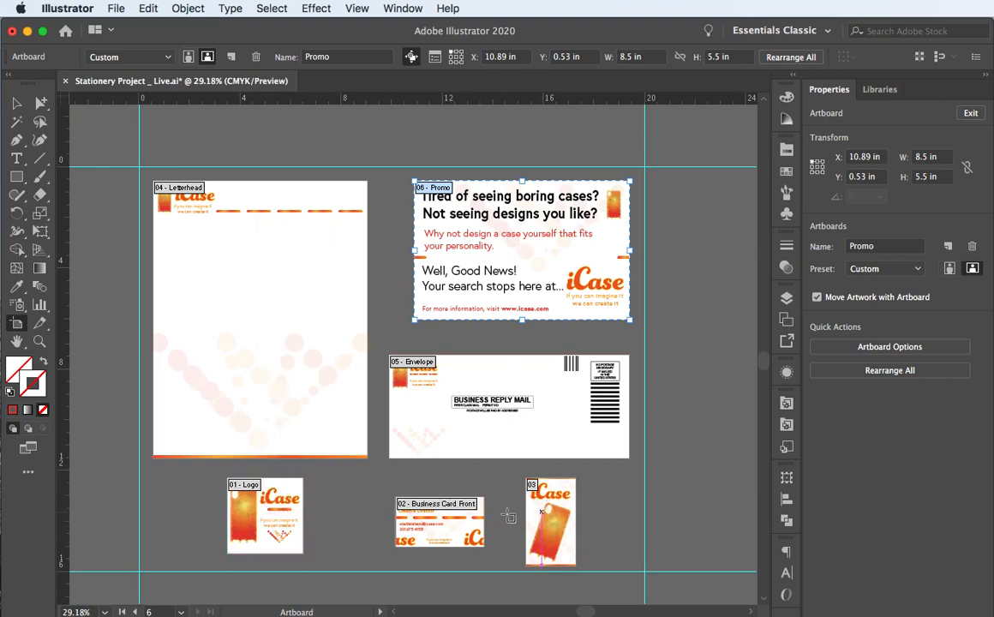
# Move Business Card Front slightly up, aligning its left edge with the Envelope, and raise Business Card Back to Y 12.03 in
pyautogui.moveTo(460, 523)
pyautogui.mouseDown()
pyautogui.moveTo(442, 520)
pyautogui.moveTo(453, 512)
pyautogui.mouseUp()
pyautogui.click(540, 514)
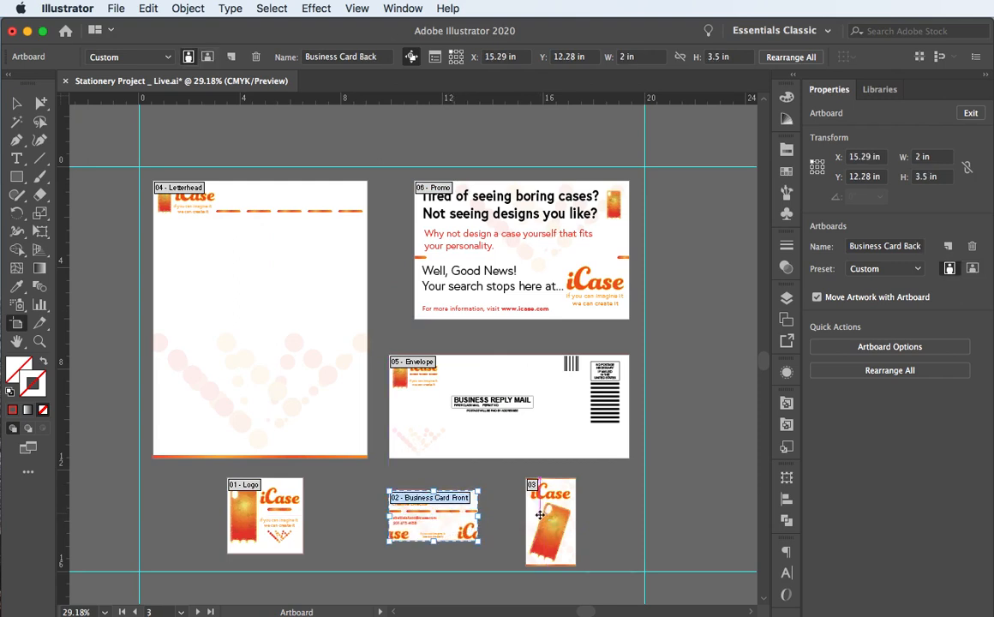
pyautogui.moveTo(540, 515); pyautogui.dragTo(539, 512)
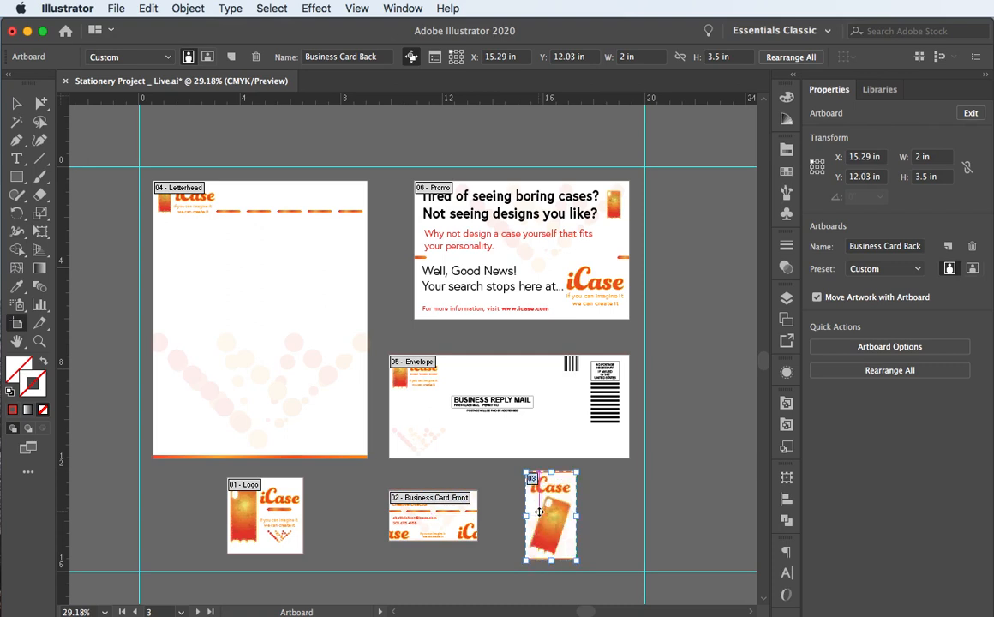
# Shift the Logo artboard horizontally to X 3.3 in, leave artboard editing and save the document
pyautogui.click(249, 520)
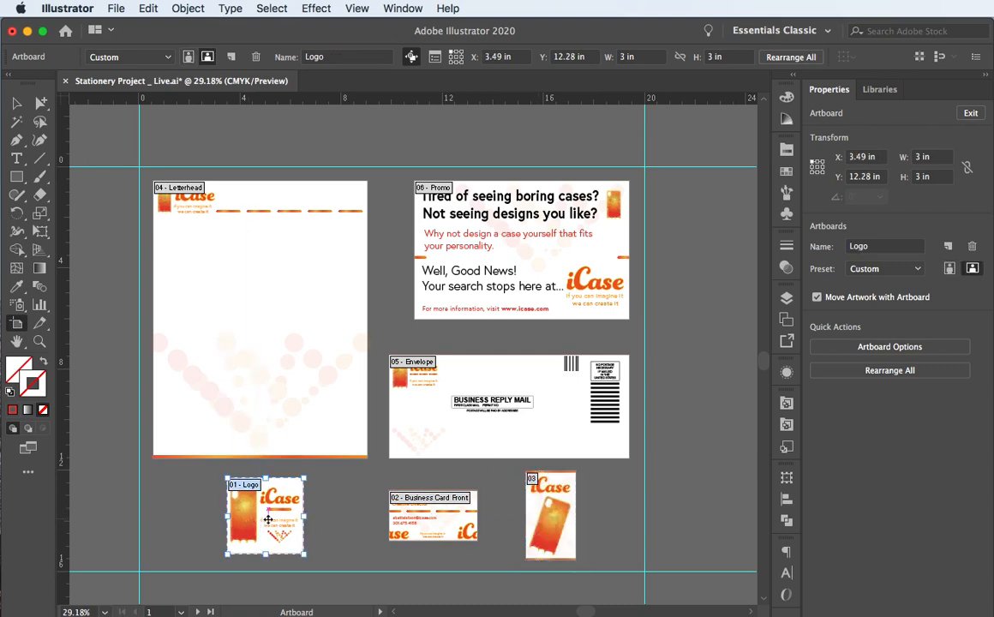
pyautogui.moveTo(269, 519)
pyautogui.mouseDown()
pyautogui.moveTo(254, 520)
pyautogui.moveTo(264, 520)
pyautogui.mouseUp()
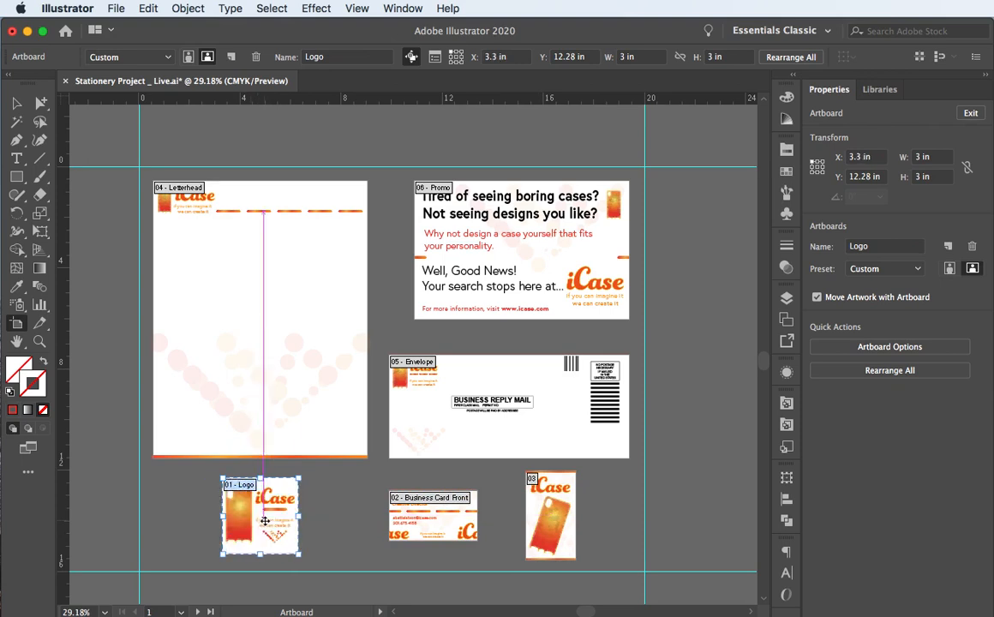
pyautogui.click(162, 518)
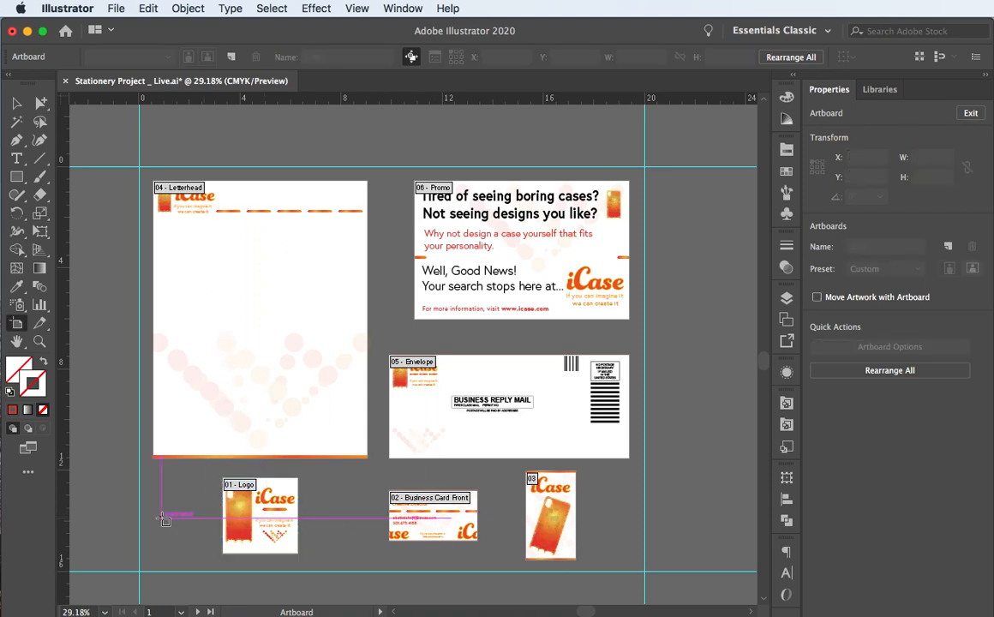
pyautogui.click(15, 103)
pyautogui.hscroll(-3, 377, 143)
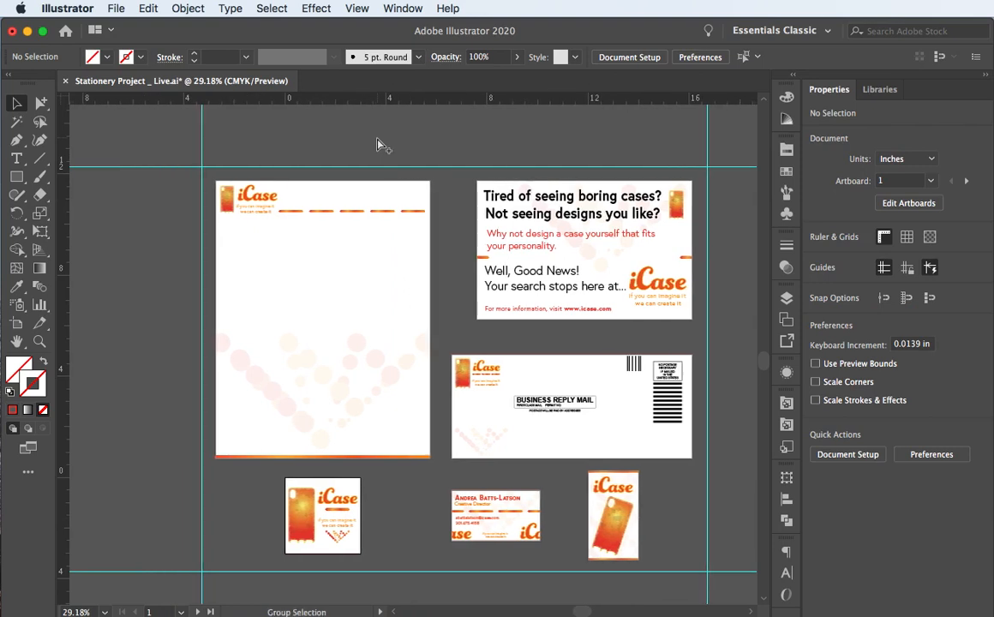
pyautogui.press('super+s')
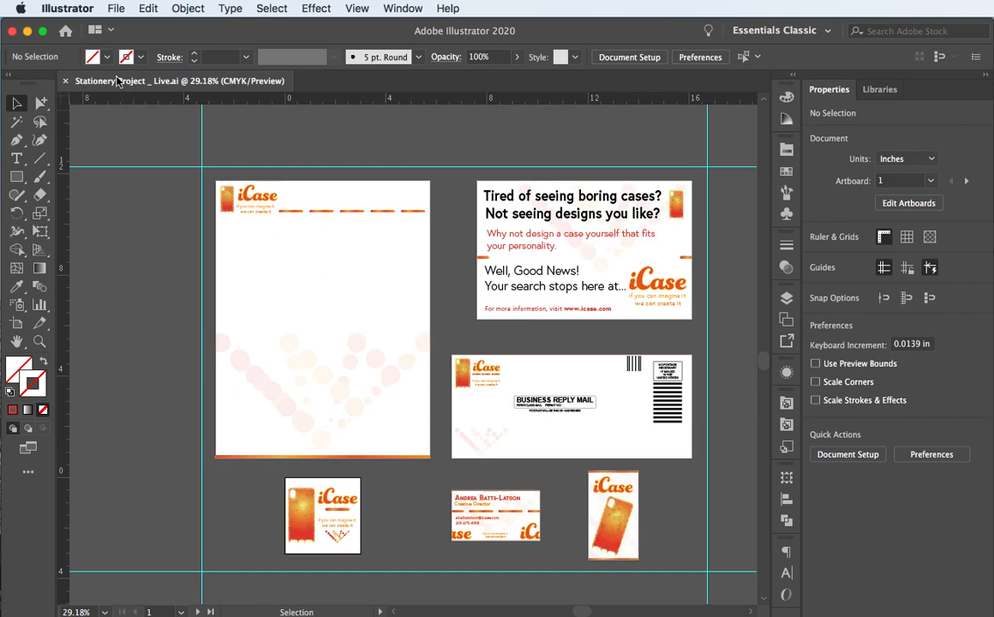
# Preview the print output with Ignore Artboards enabled, restore the option and cancel without printing
pyautogui.click(117, 9)
pyautogui.click(117, 9)
pyautogui.click(113, 9)
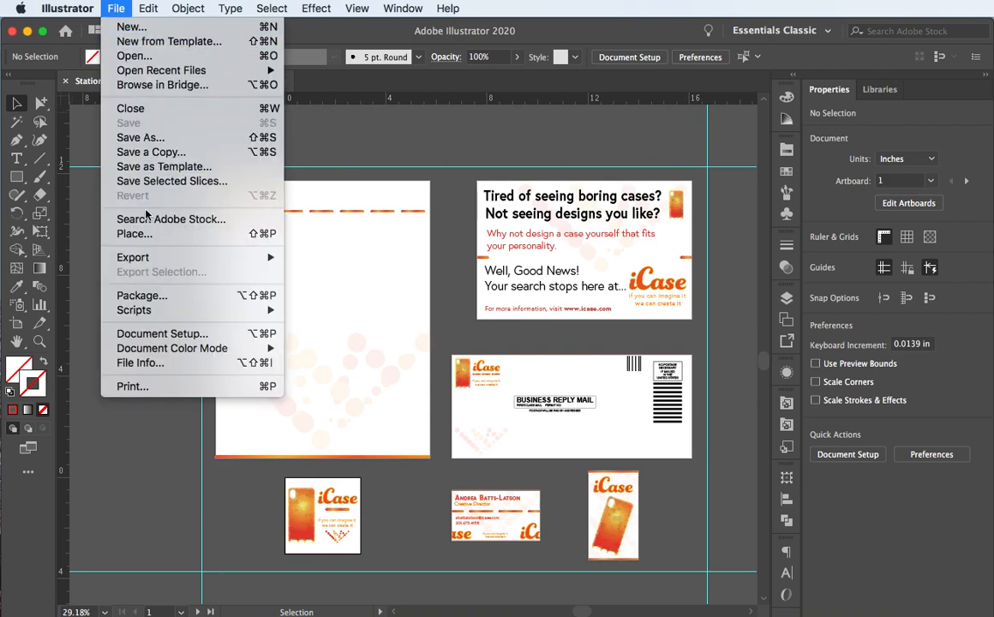
pyautogui.click(161, 388)
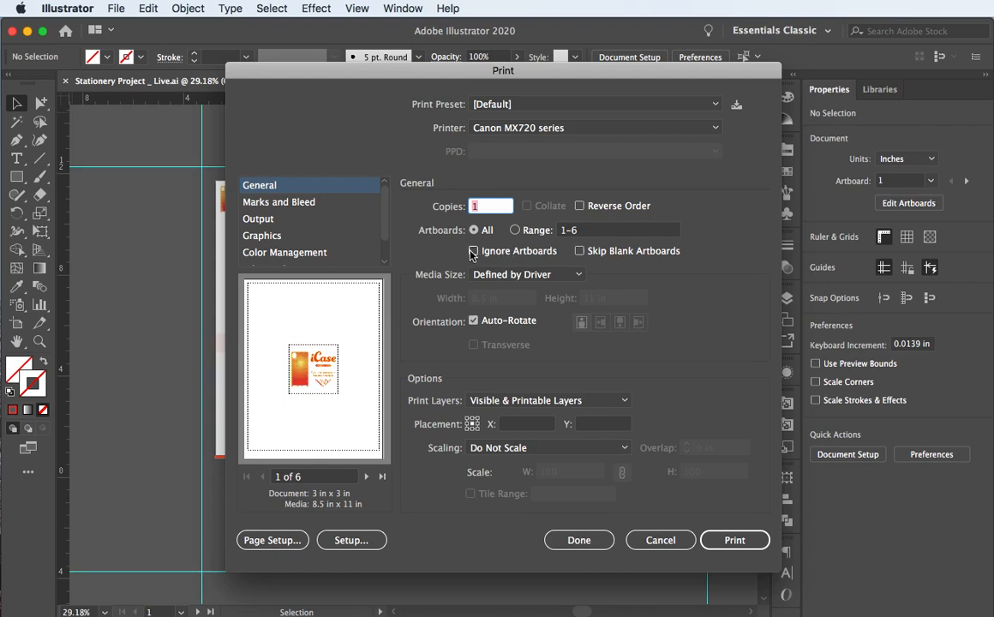
pyautogui.click(473, 251)
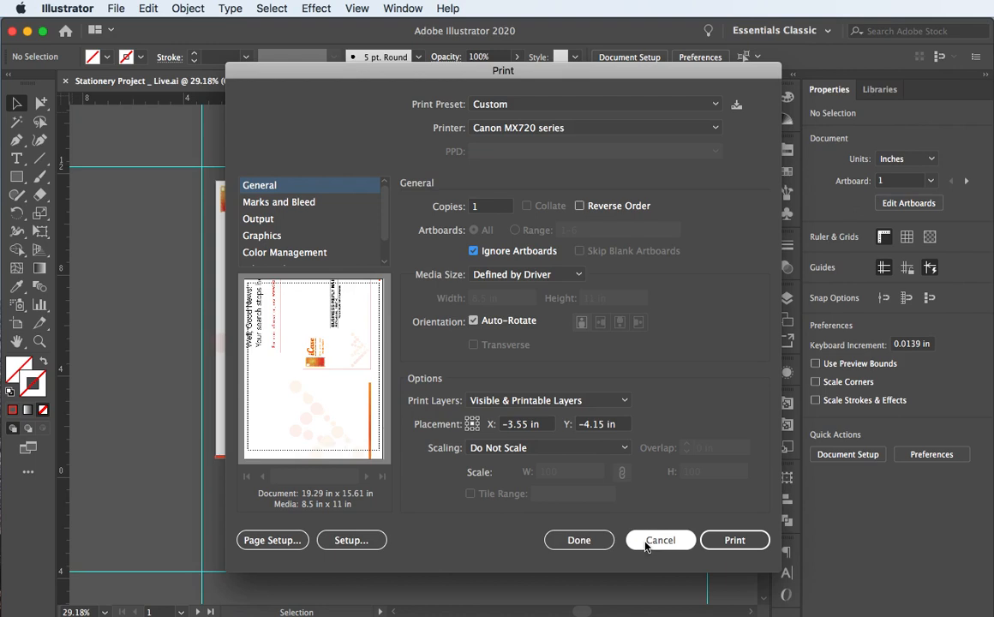
pyautogui.click(474, 251)
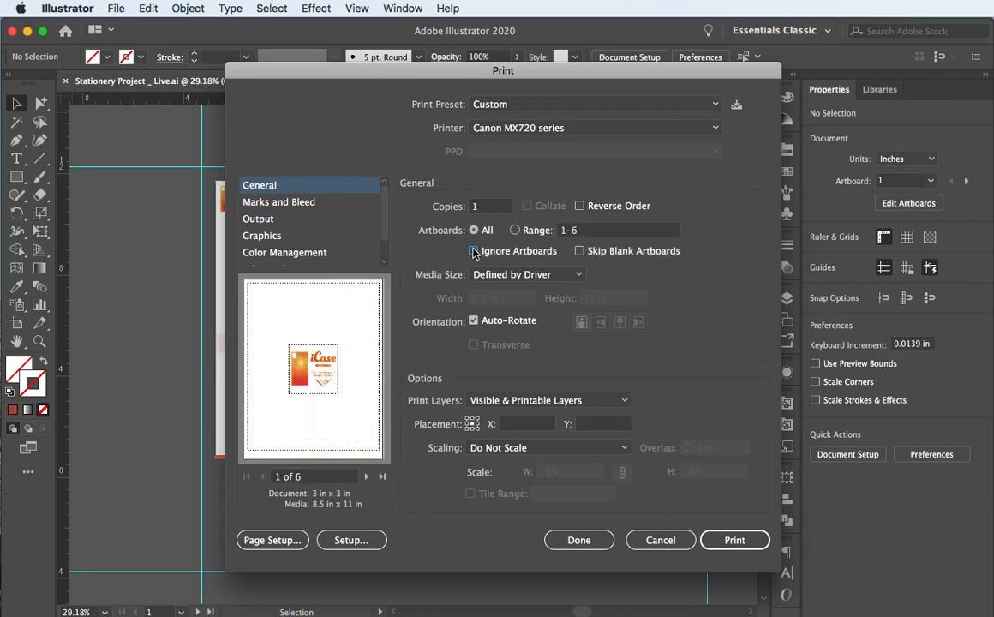
pyautogui.click(660, 540)
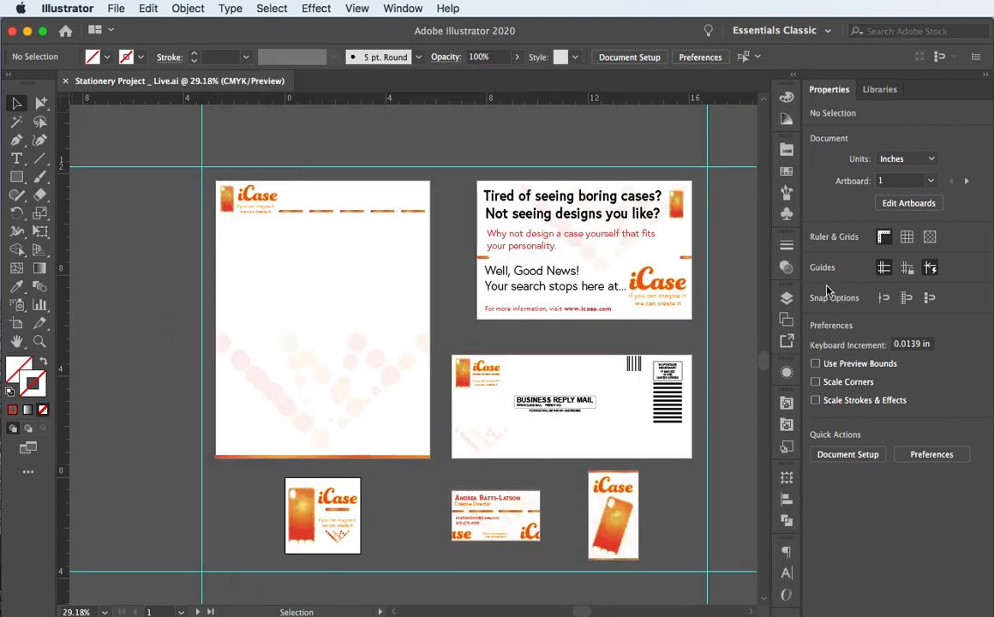
# Lock all six existing layers and add a layer named Print Artboard above the Promo layer
pyautogui.click(785, 300)
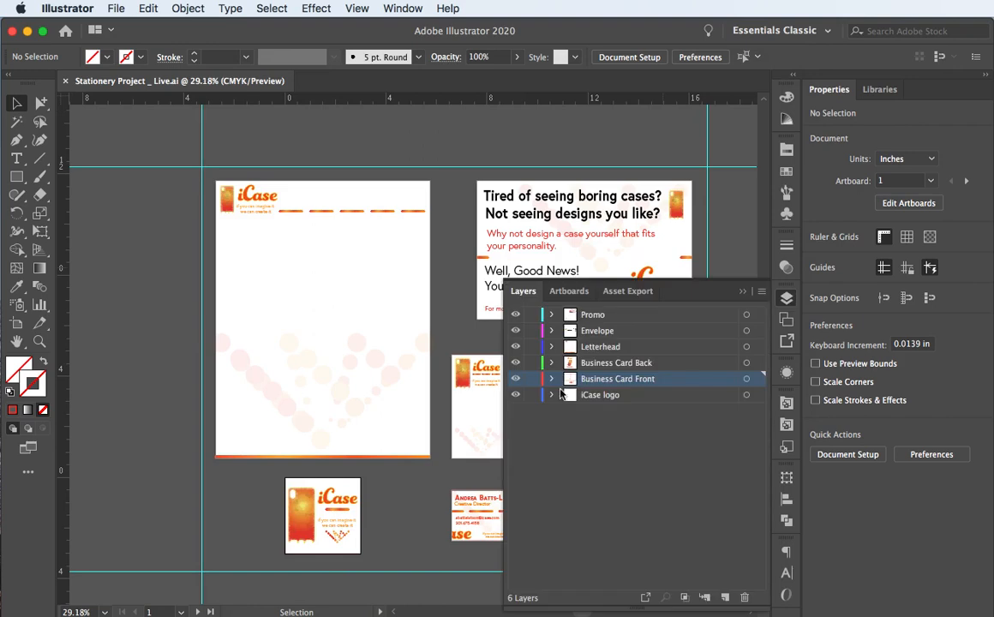
pyautogui.moveTo(530, 396); pyautogui.dragTo(531, 315)
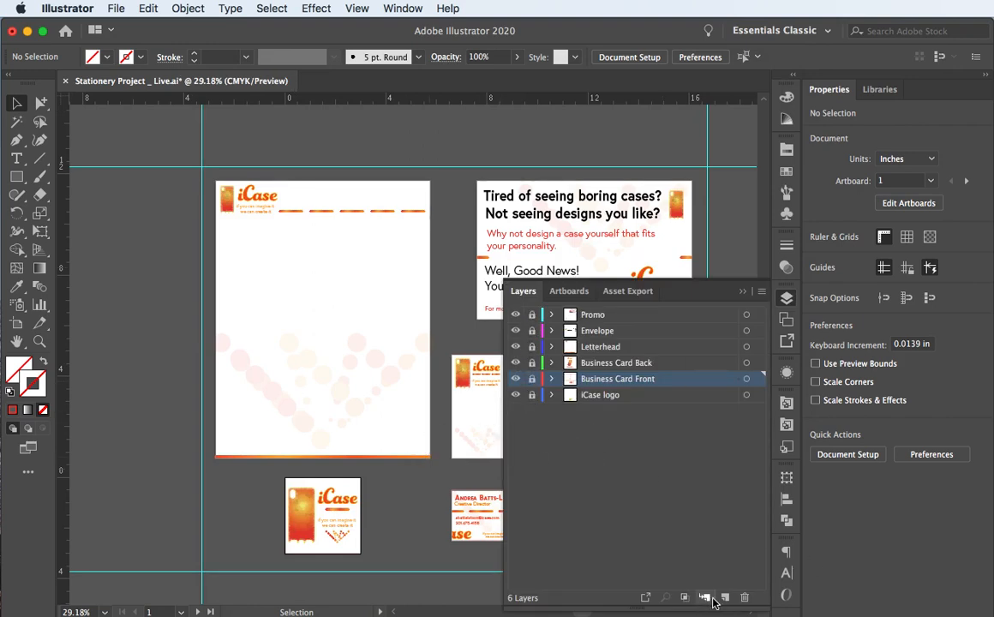
pyautogui.click(630, 321)
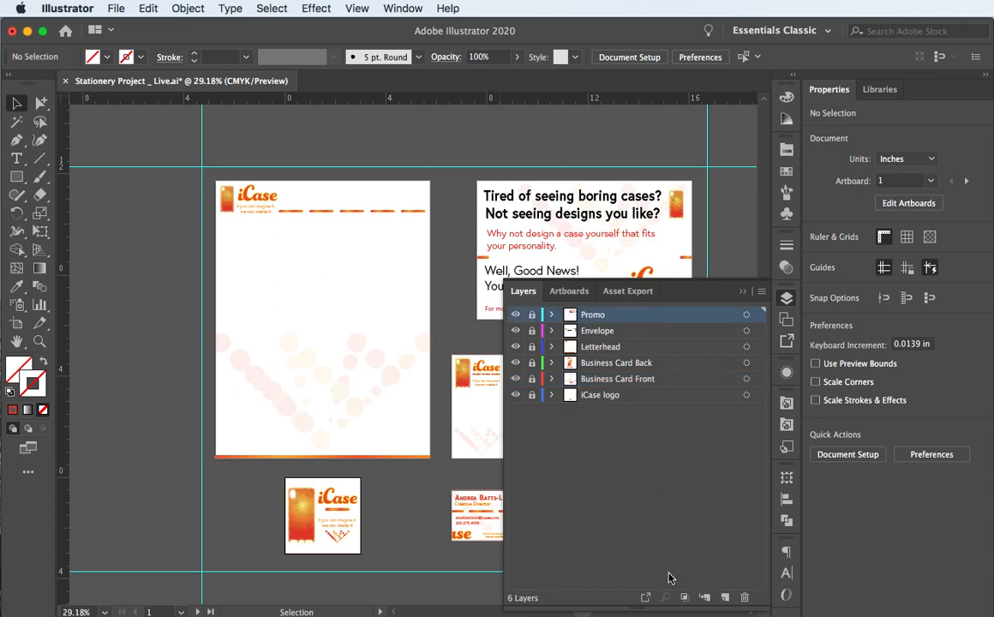
pyautogui.click(724, 597)
pyautogui.doubleClick(592, 315)
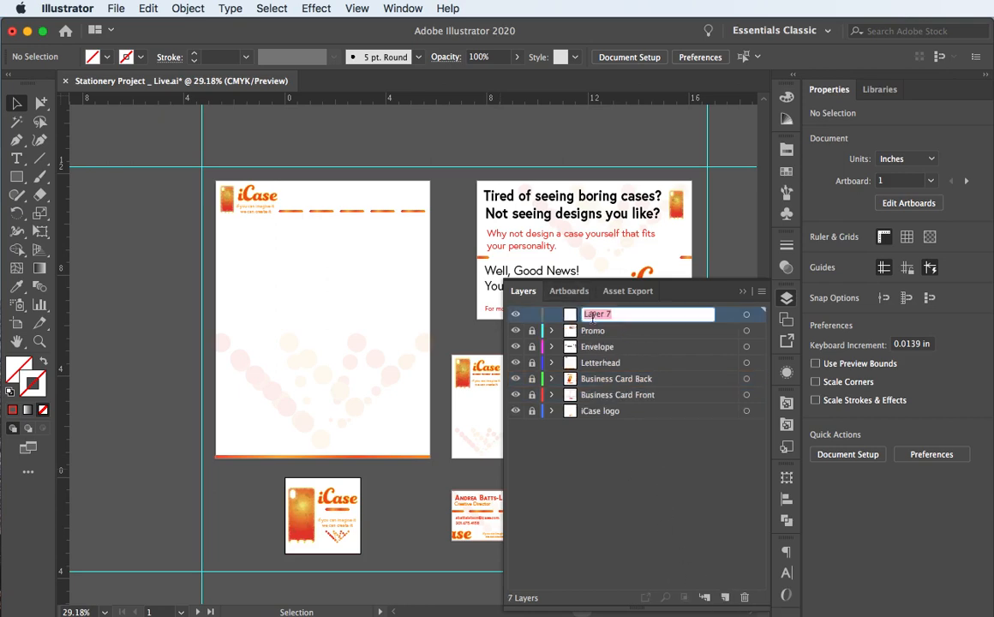
pyautogui.write('Print Artboard')
pyautogui.press('Return')
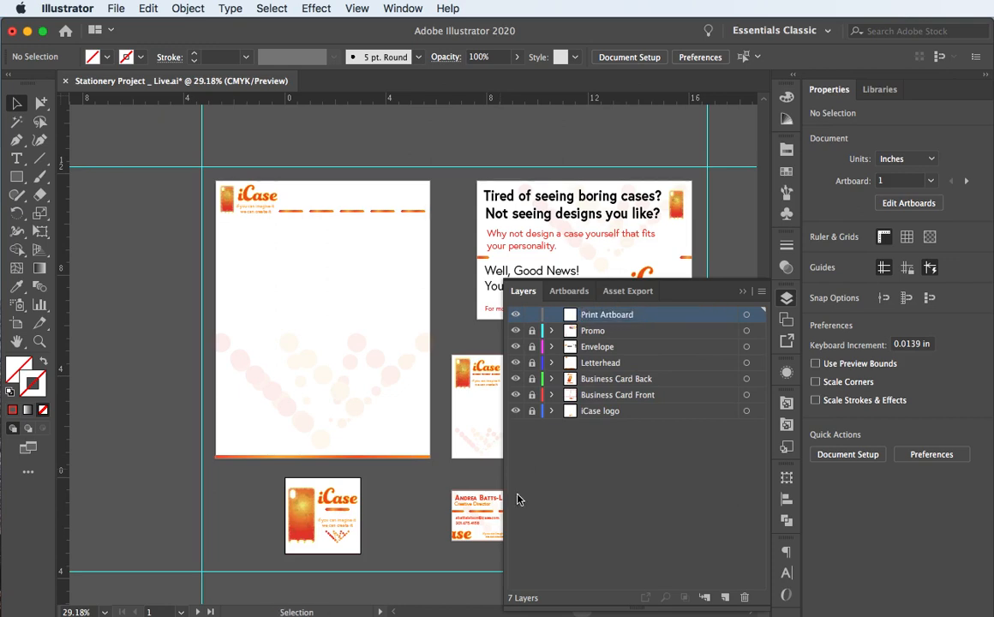
pyautogui.click(742, 290)
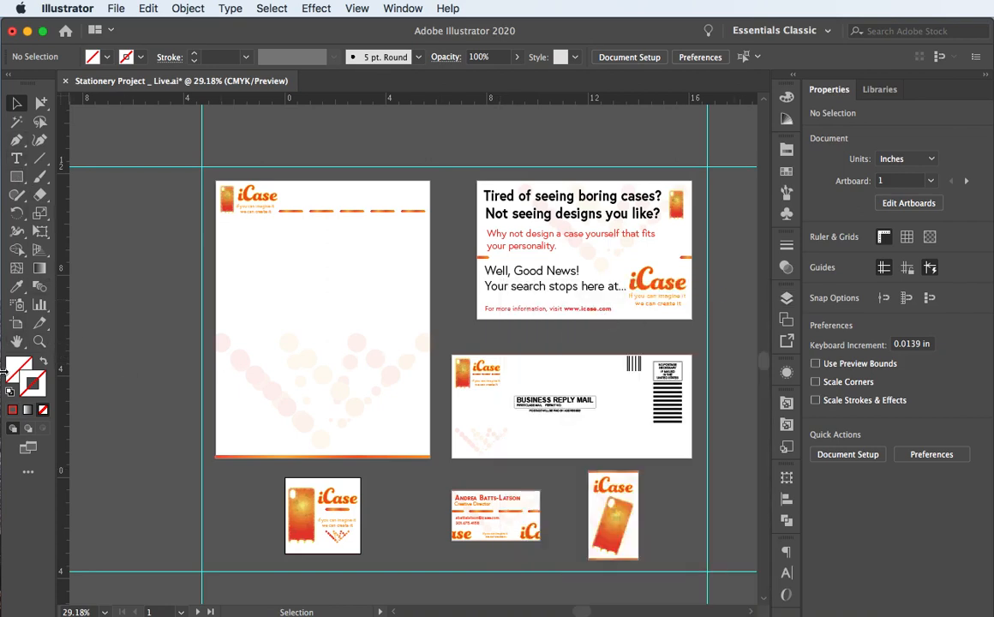
# Draw a 20 by 16 in artboard snapped to the guides around all the pieces and name it Print 16x20
pyautogui.click(18, 324)
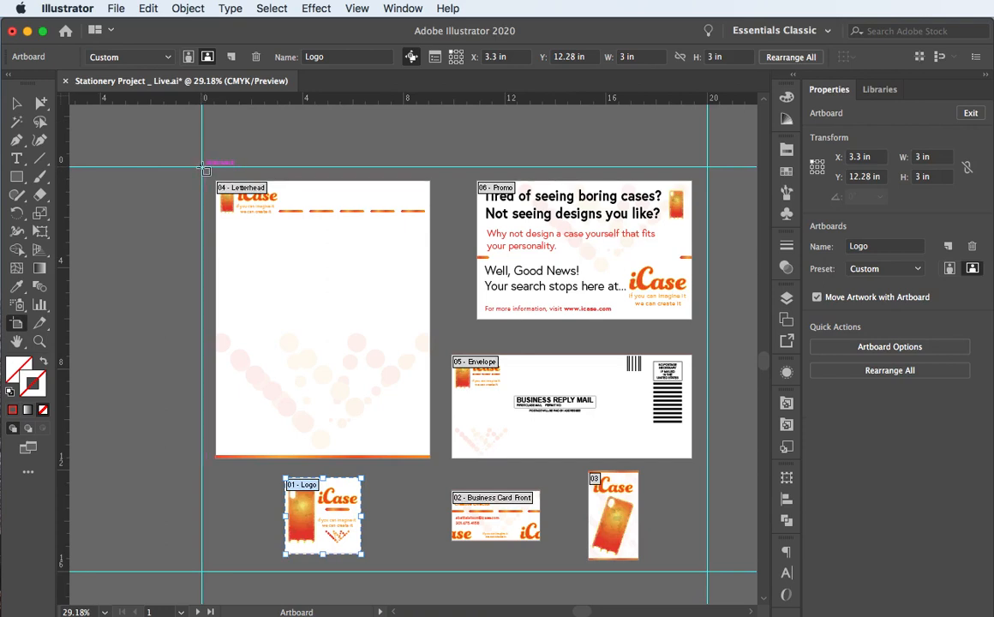
pyautogui.moveTo(203, 167); pyautogui.dragTo(711, 574)
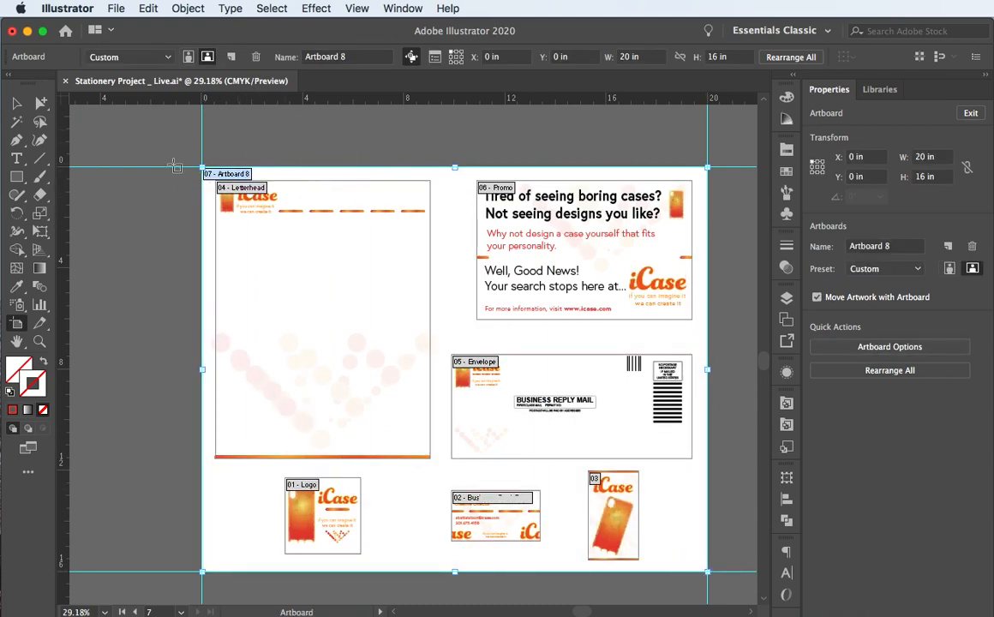
pyautogui.moveTo(316, 60); pyautogui.dragTo(305, 57)
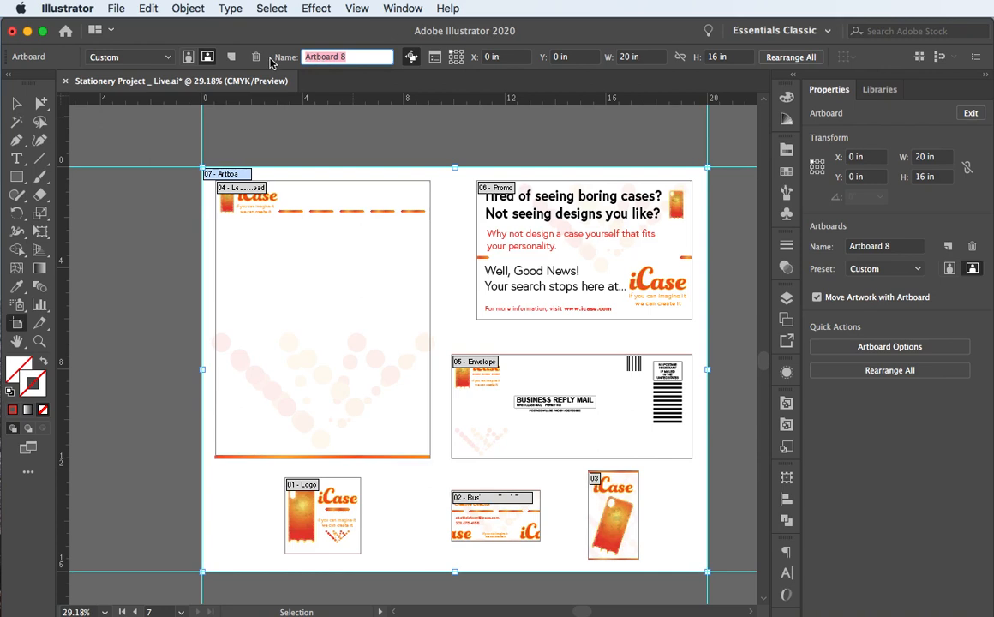
pyautogui.write('Print 16x20')
pyautogui.press('Return')
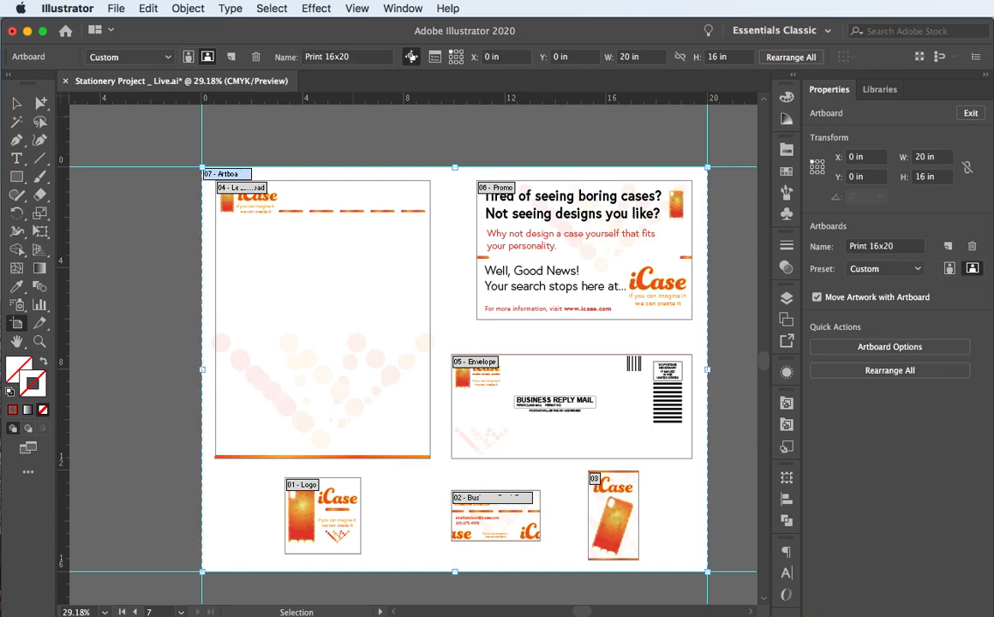
pyautogui.hscroll(4, 191, 224)
pyautogui.scroll(-2, 190, 224)
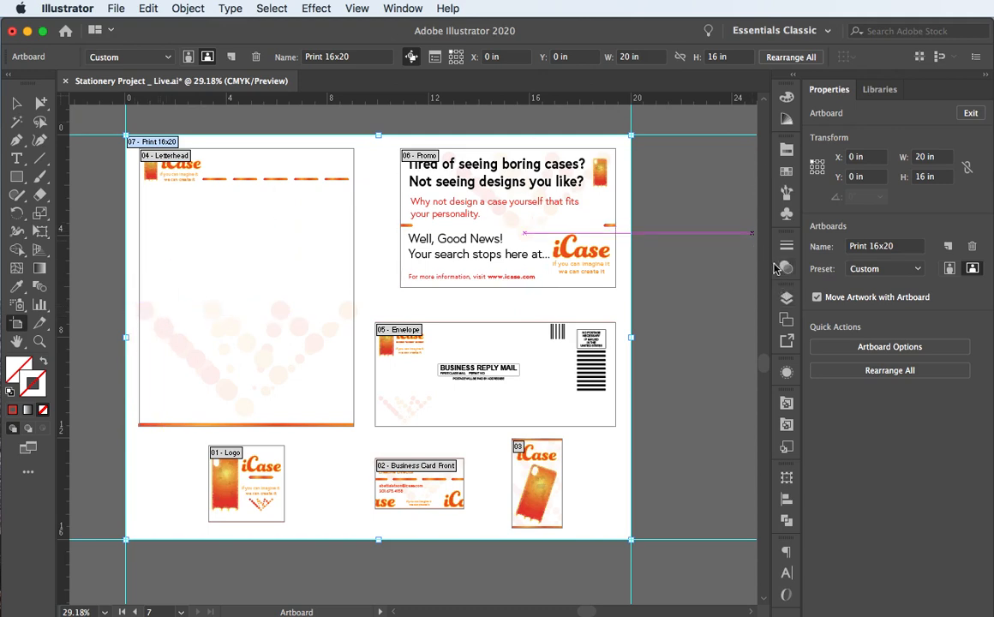
pyautogui.hscroll(-3, 79, 280)
pyautogui.scroll(-2, 80, 280)
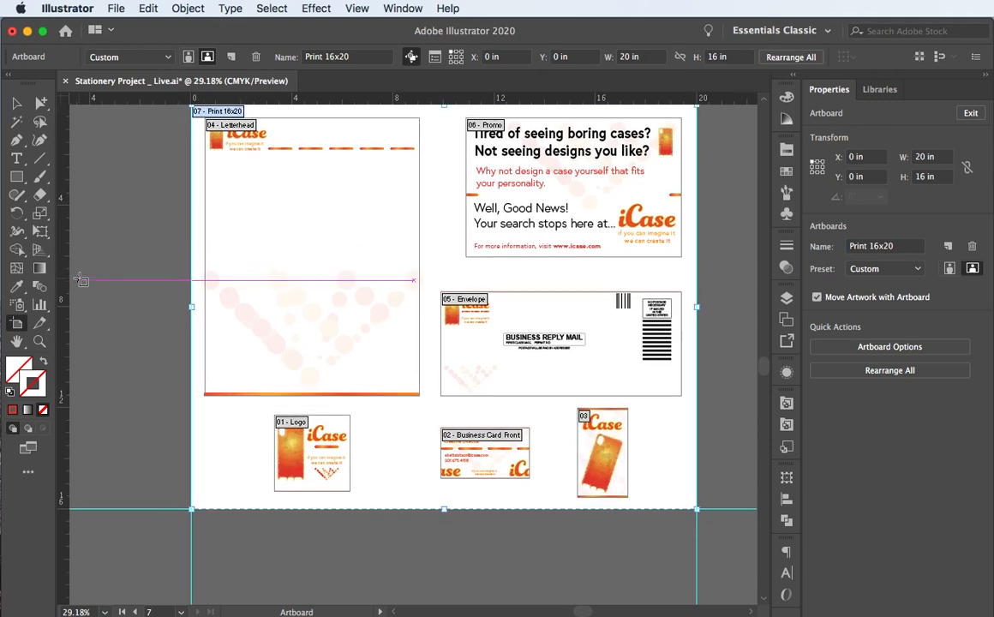
pyautogui.scroll(3, 80, 280)
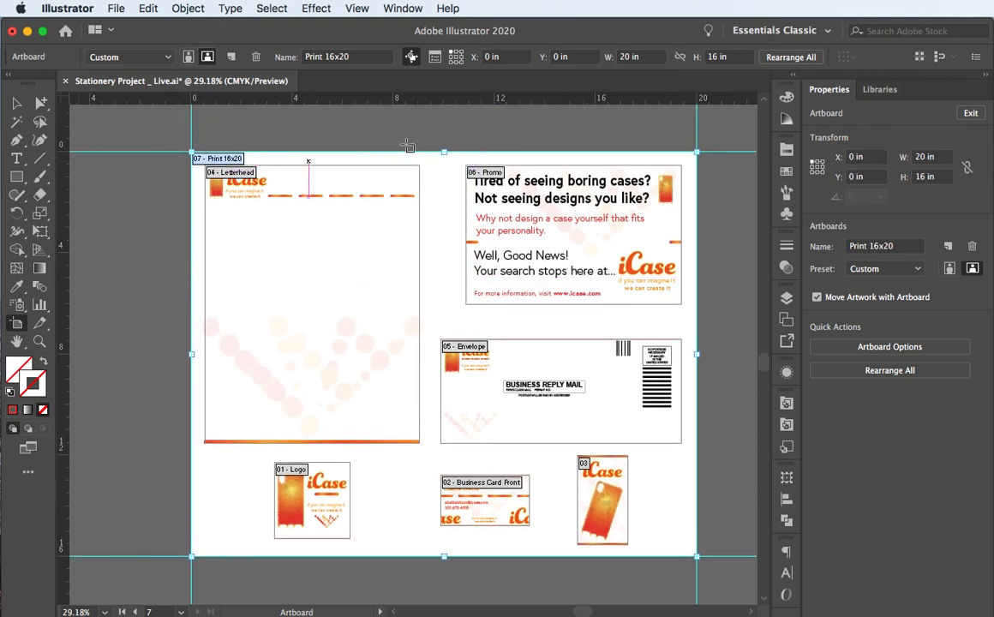
pyautogui.click(16, 103)
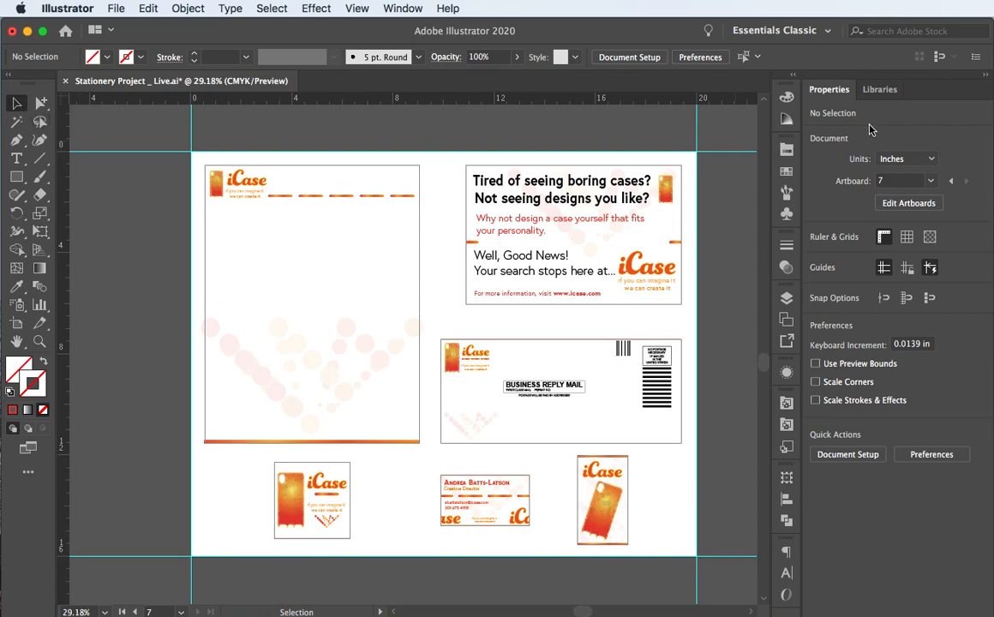
# Move the Print Artboard layer to the bottom of the layer stack, below iCase logo
pyautogui.click(787, 173)
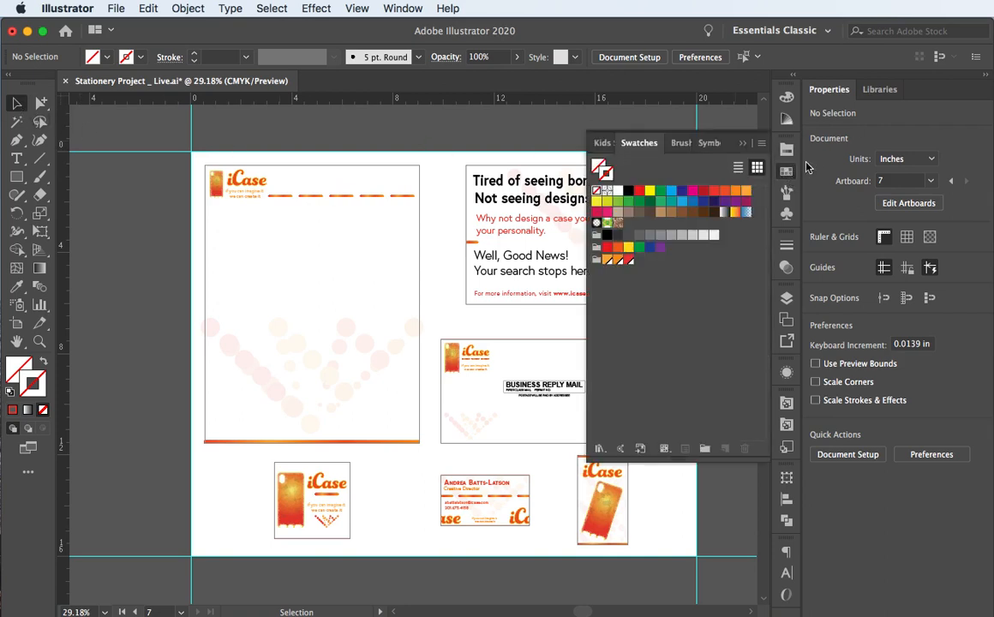
pyautogui.click(787, 173)
pyautogui.click(787, 214)
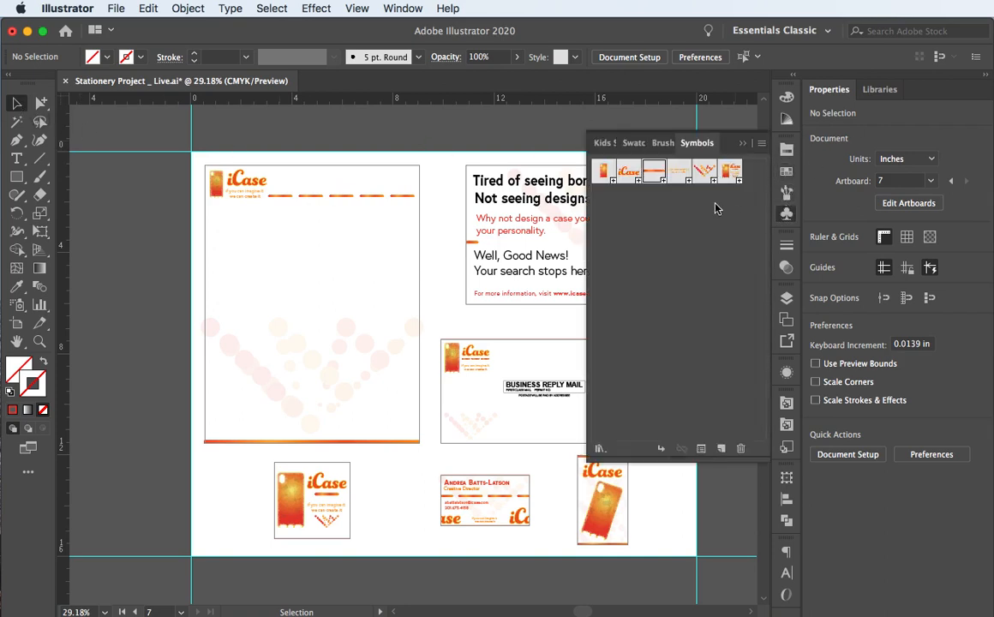
pyautogui.click(742, 145)
pyautogui.press('F7')
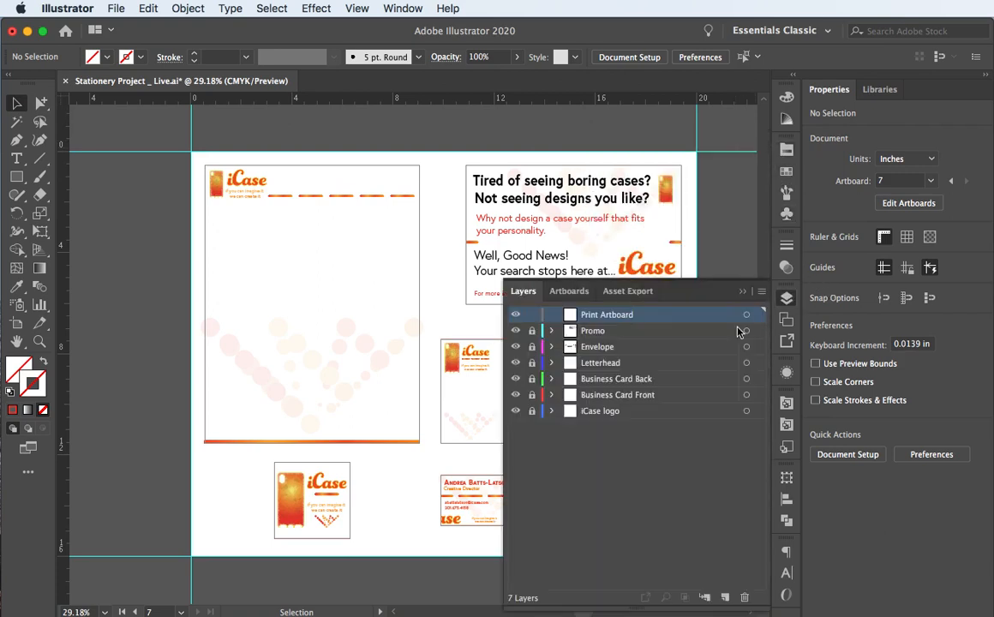
pyautogui.moveTo(635, 317); pyautogui.dragTo(634, 418)
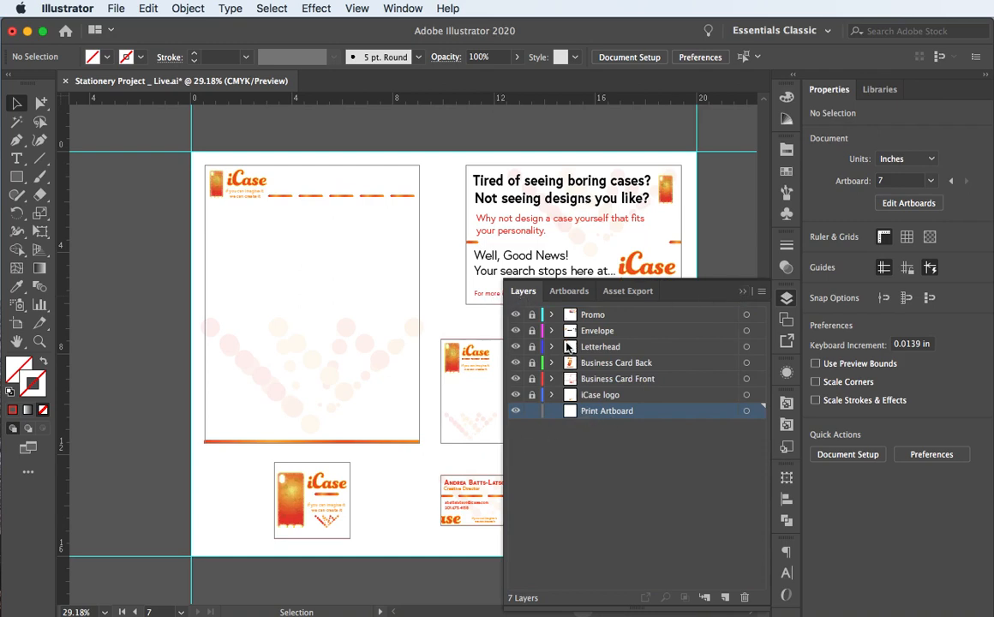
pyautogui.click(743, 293)
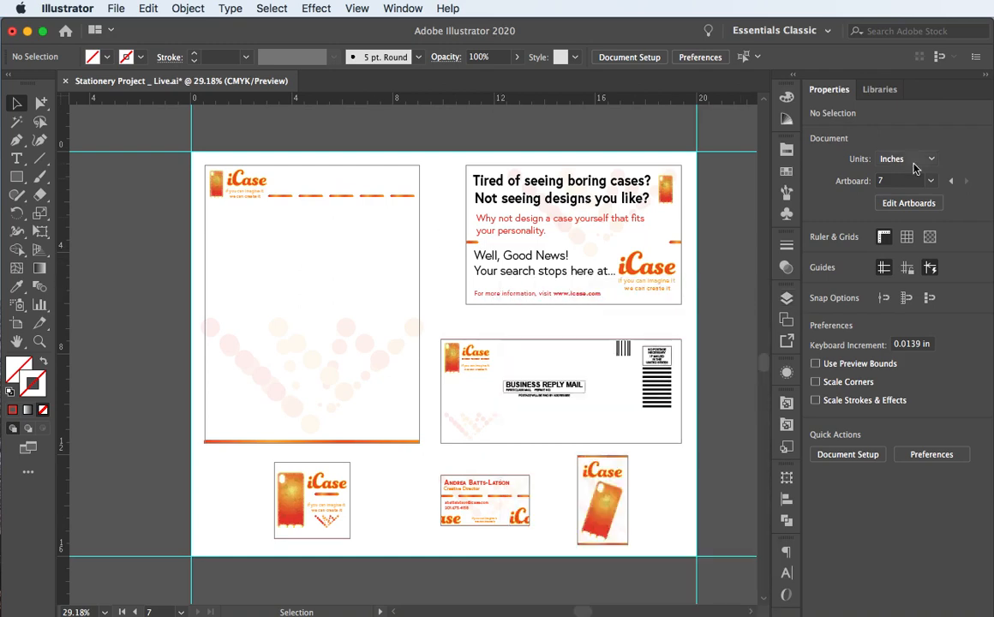
pyautogui.click(786, 213)
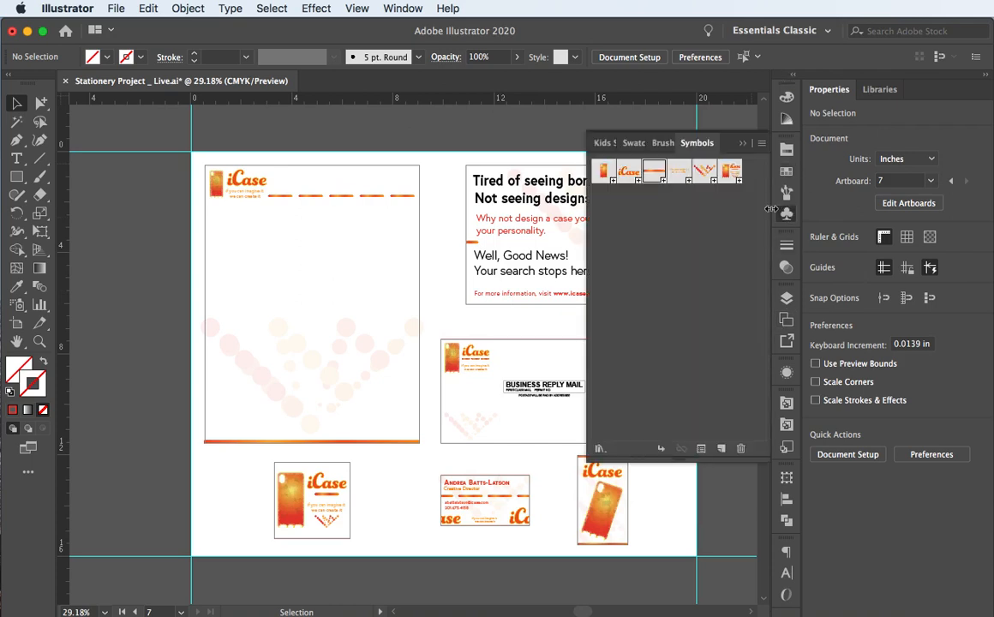
pyautogui.doubleClick(654, 171)
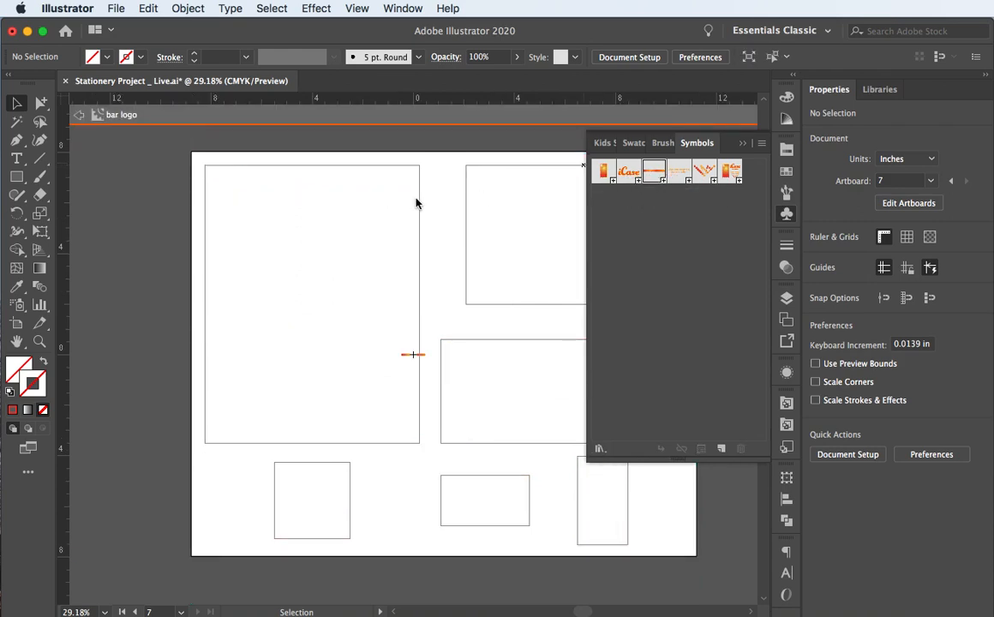
pyautogui.click(79, 114)
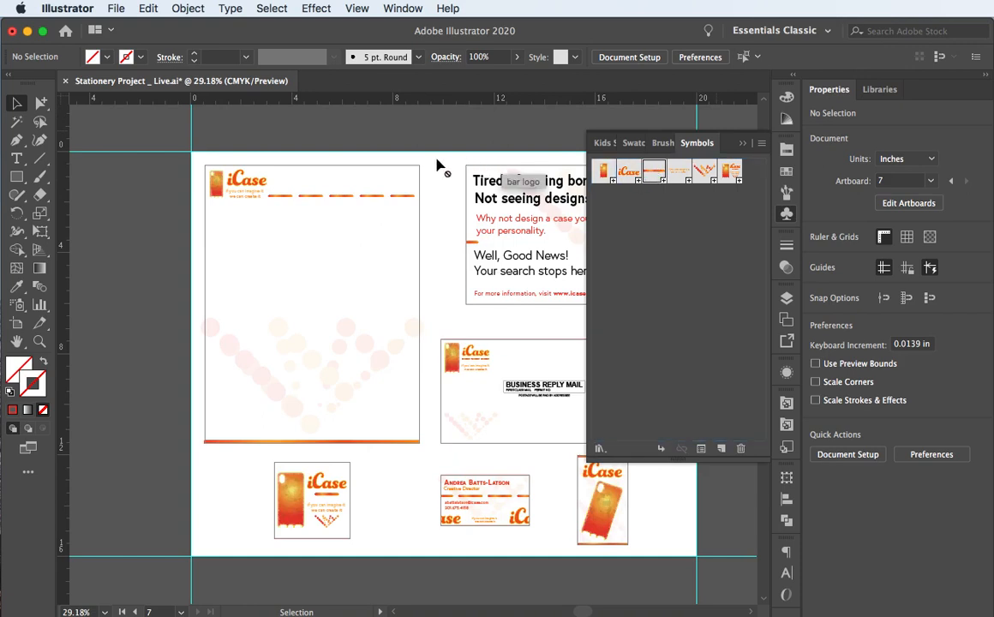
pyautogui.click(742, 144)
# Make the Print Artboard layer active and target it for new artwork
pyautogui.click(787, 298)
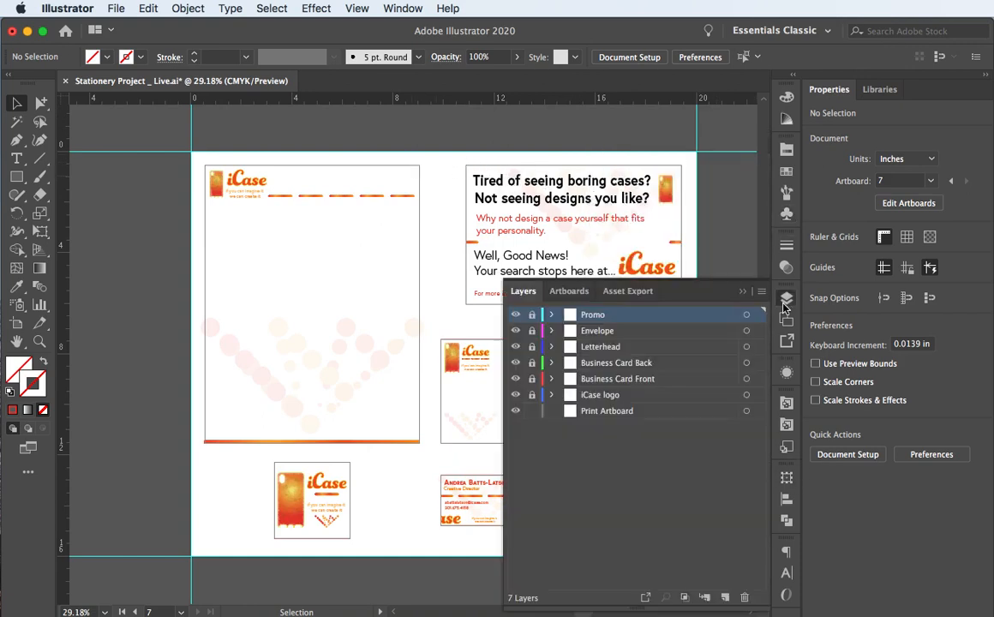
pyautogui.click(634, 412)
pyautogui.click(747, 410)
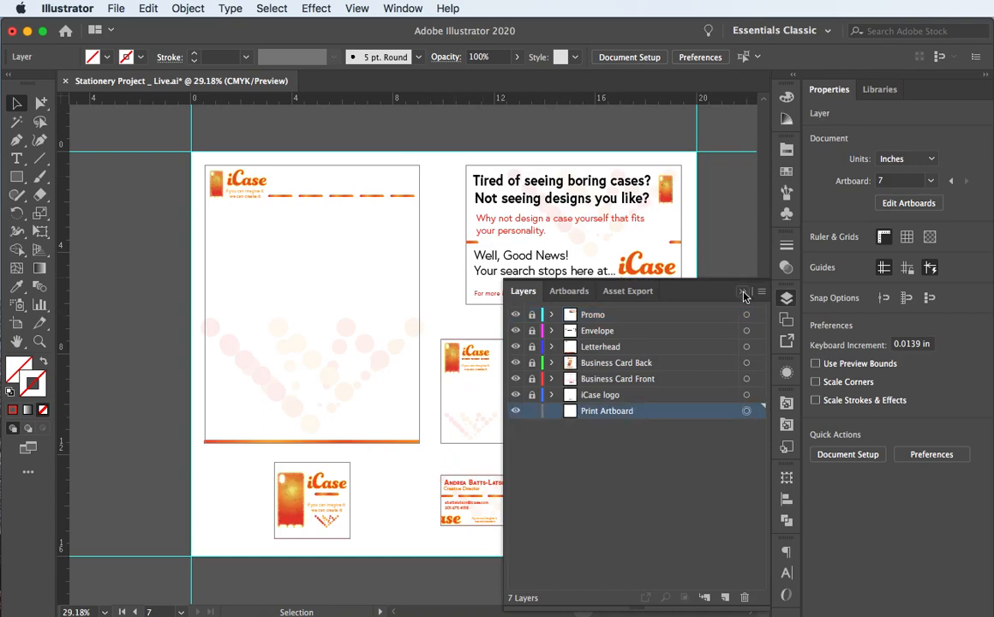
pyautogui.click(787, 298)
# Place a bar logo symbol instance at the upper-left corner of the print artboard
pyautogui.click(786, 210)
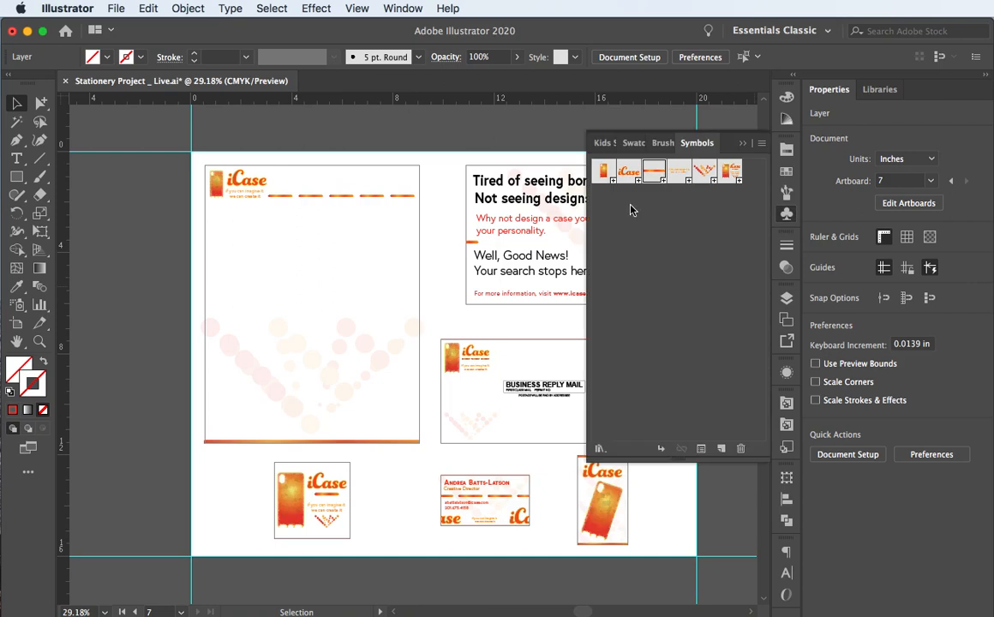
pyautogui.moveTo(656, 175); pyautogui.dragTo(202, 154)
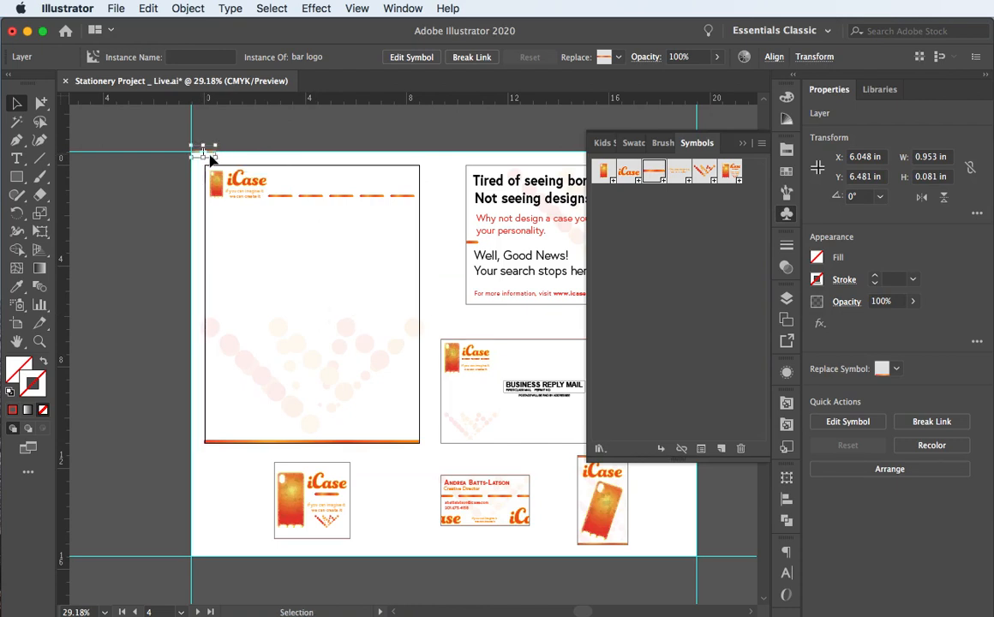
pyautogui.click(743, 146)
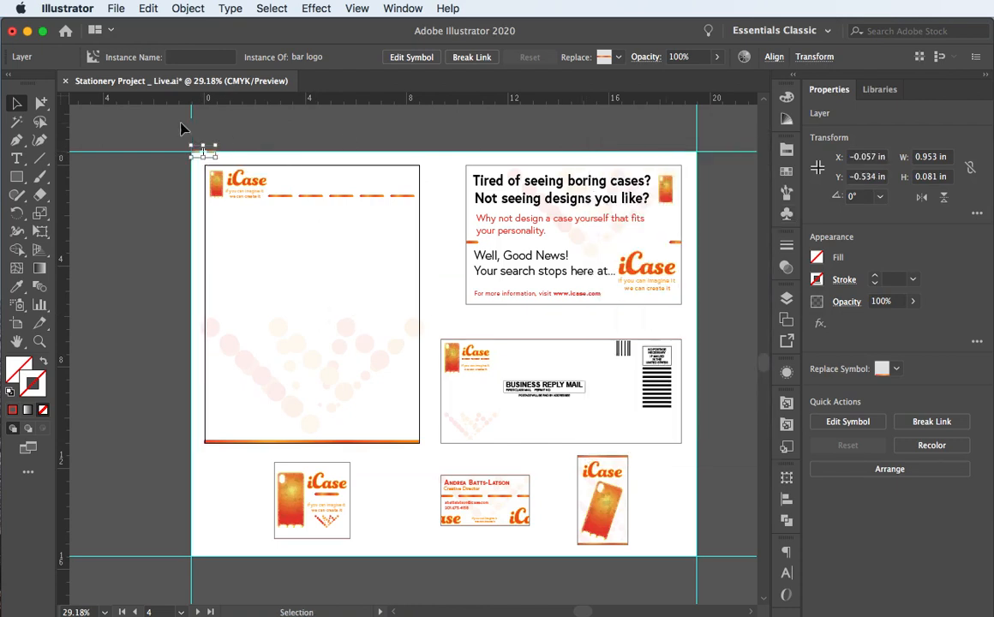
# Enlarge the bar logo instance to about 22.89 by 1.94 in along the print artboard's top edge
pyautogui.moveTo(216, 154); pyautogui.dragTo(690, 214)
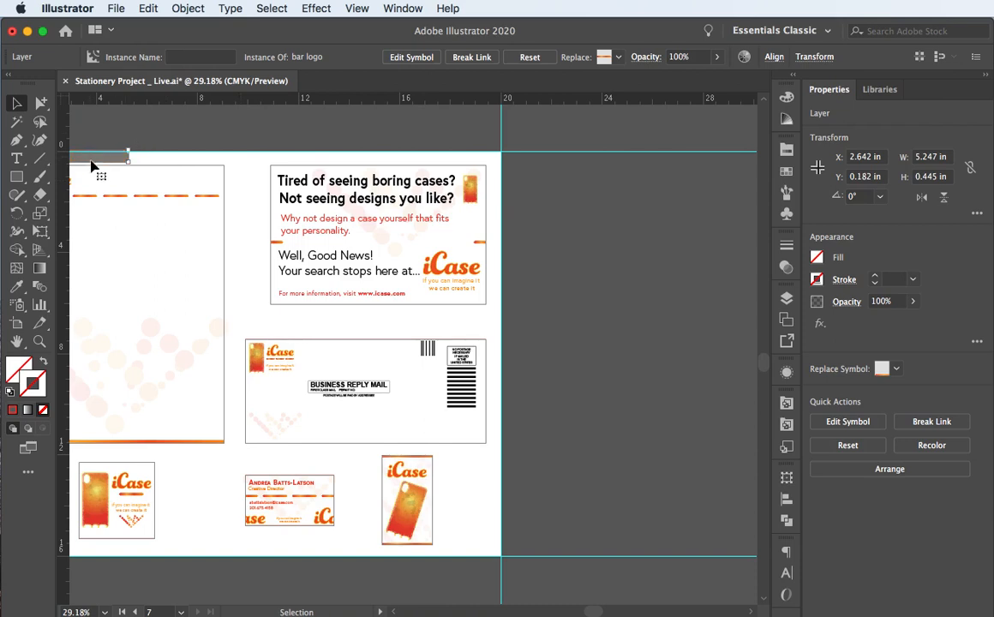
pyautogui.moveTo(113, 162); pyautogui.dragTo(471, 154)
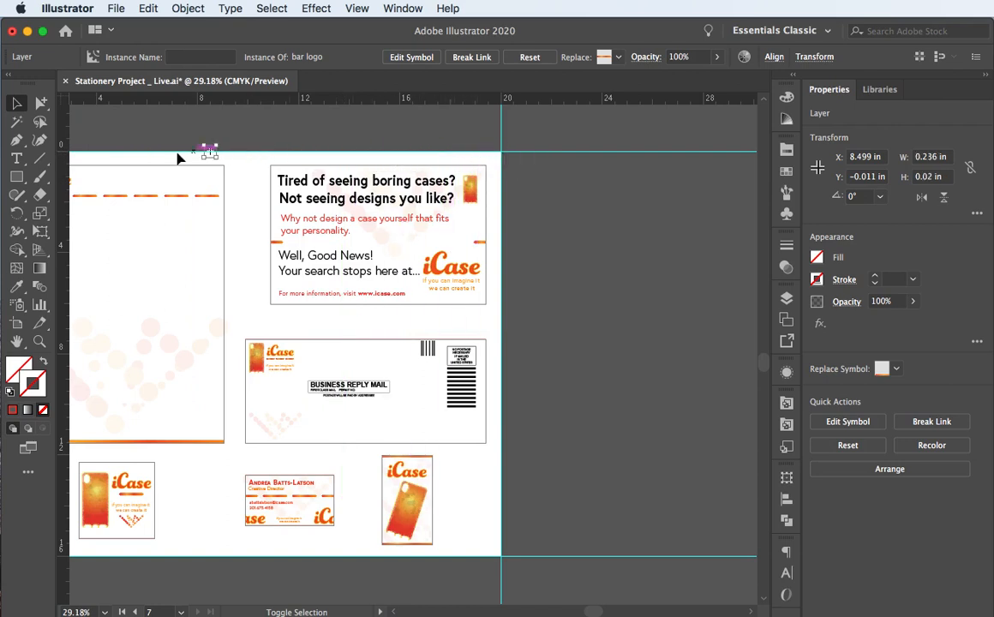
pyautogui.moveTo(203, 153); pyautogui.dragTo(143, 154)
pyautogui.moveTo(276, 152); pyautogui.dragTo(581, 184)
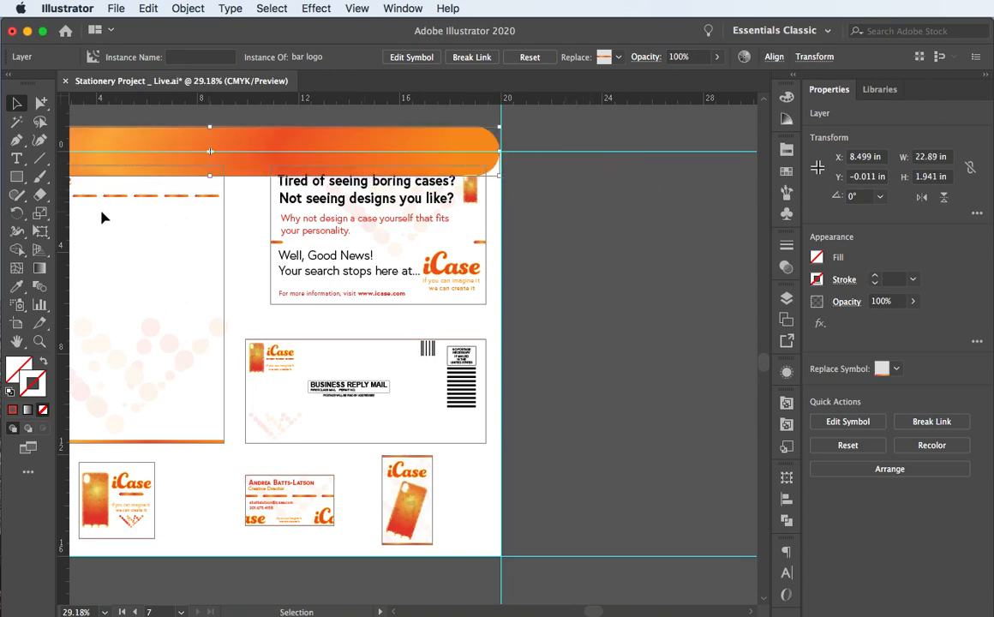
# Reduce the bar's height to about 1.27 in and shift it right to span the print artboard's top edge
pyautogui.hscroll(-6, 169, 225)
pyautogui.scroll(2, 169, 225)
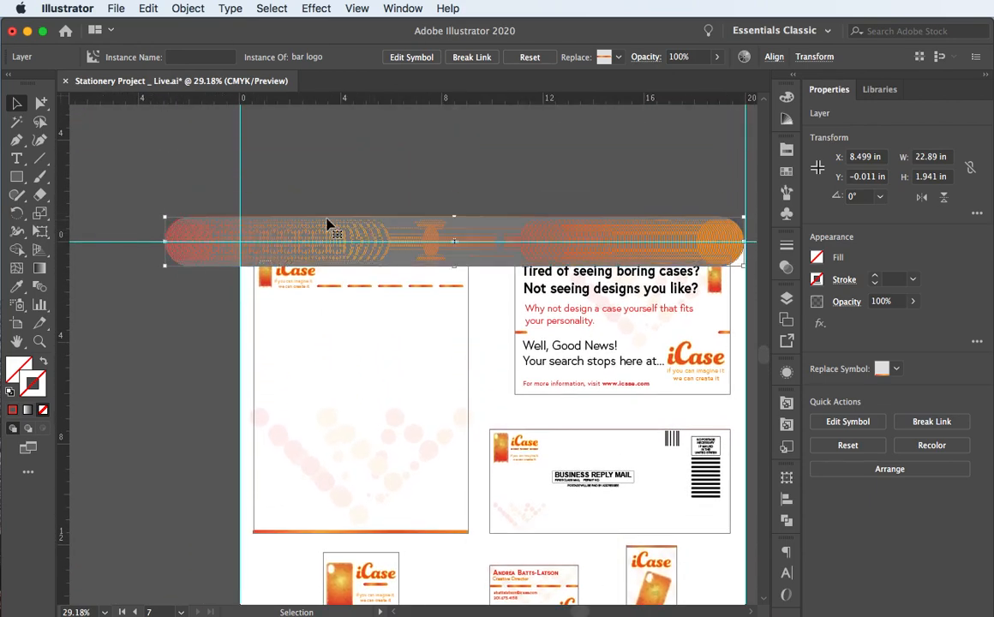
pyautogui.moveTo(463, 210); pyautogui.dragTo(462, 246)
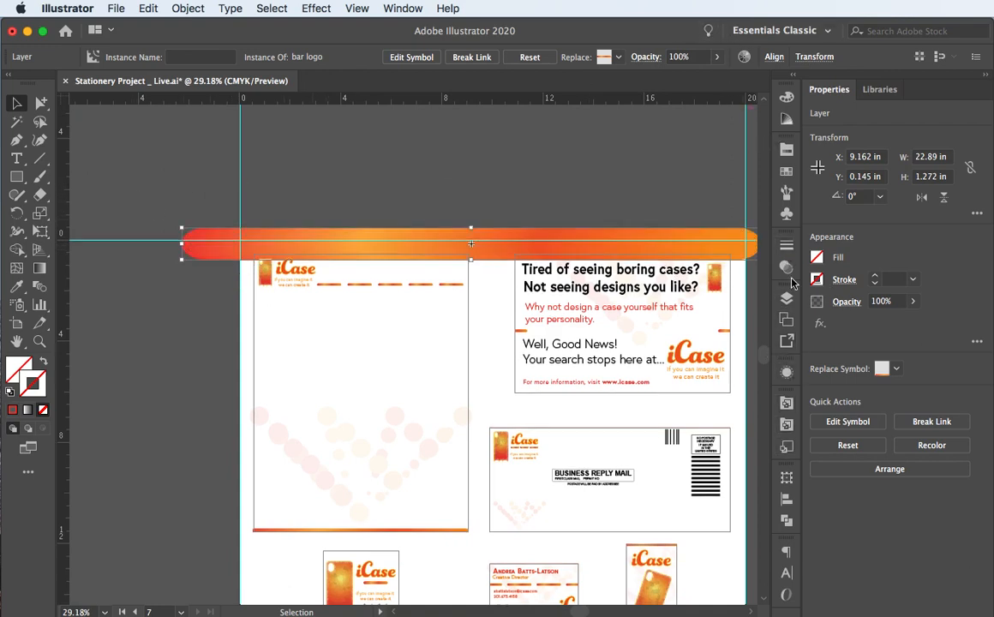
# Break the bar's link to its symbol and try to expand the resulting artwork
pyautogui.click(787, 216)
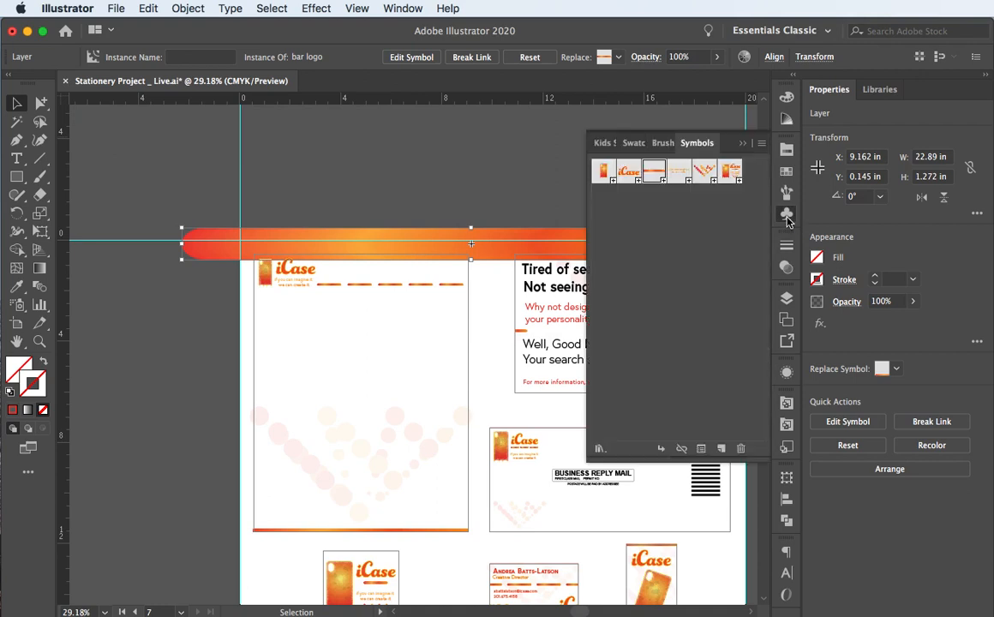
pyautogui.click(661, 448)
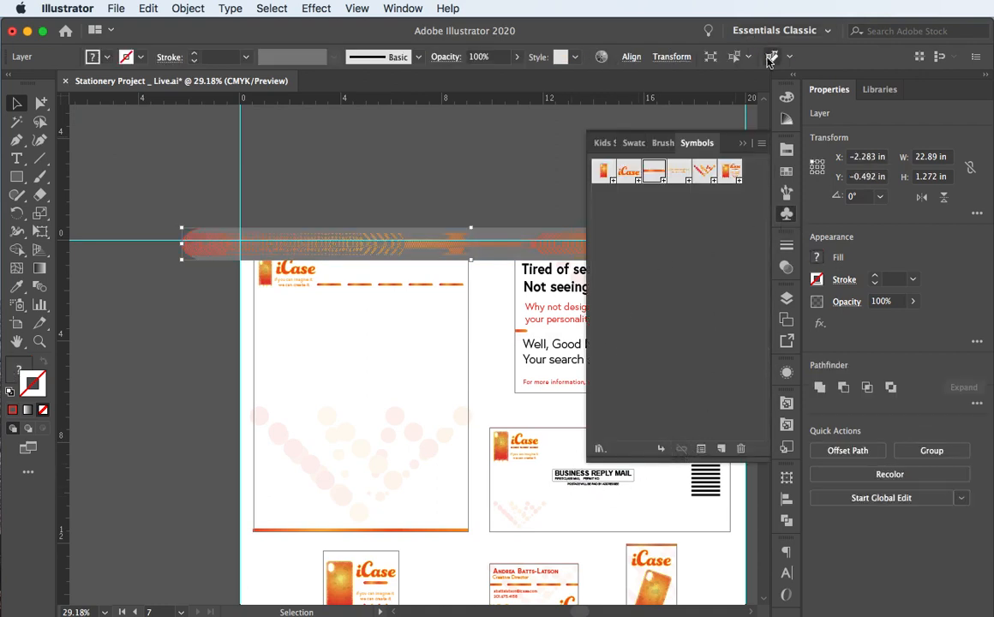
pyautogui.click(743, 143)
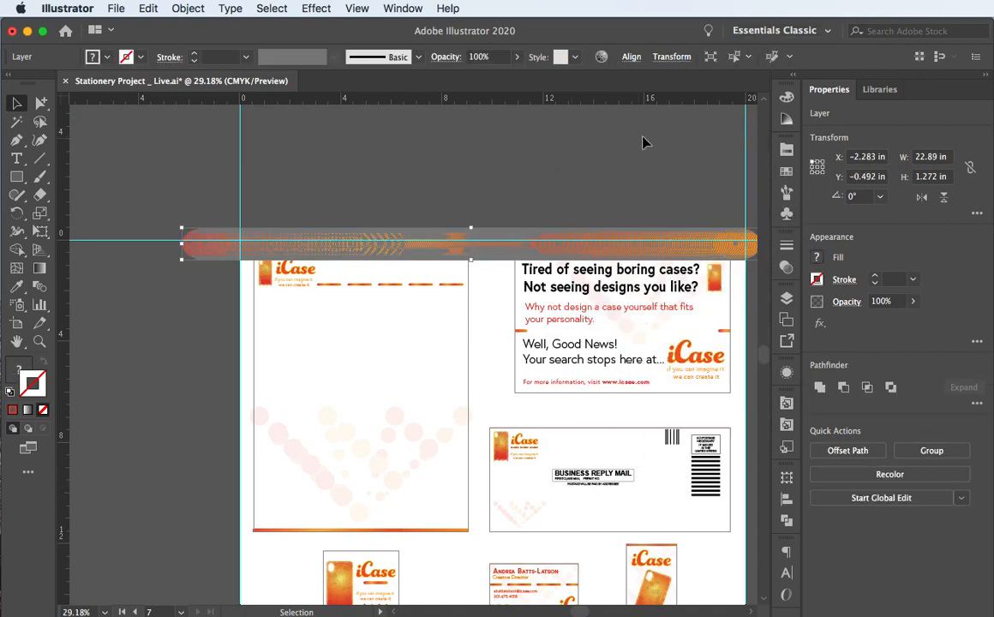
pyautogui.click(182, 10)
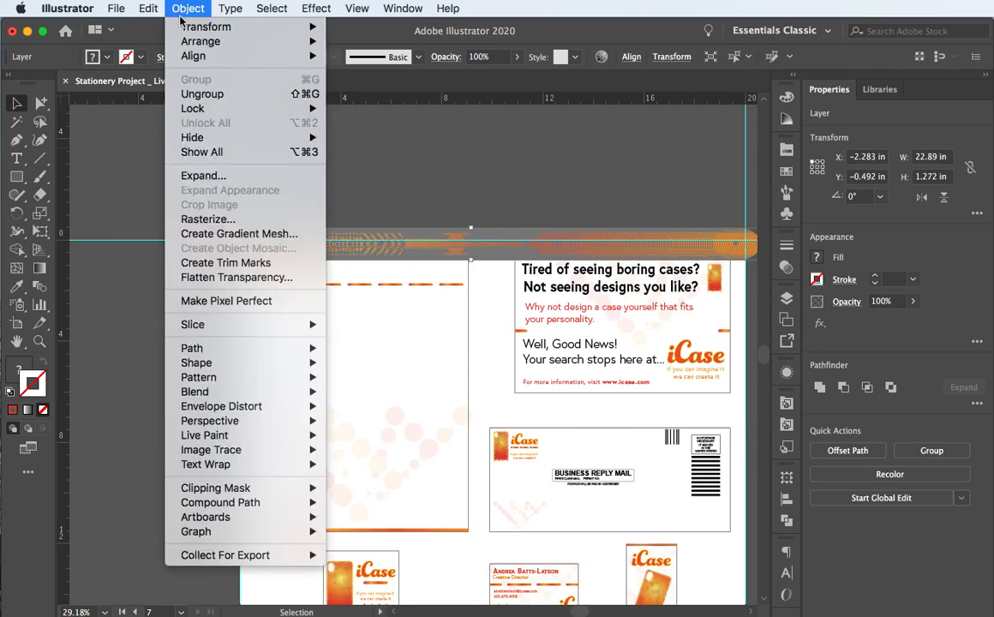
pyautogui.click(208, 176)
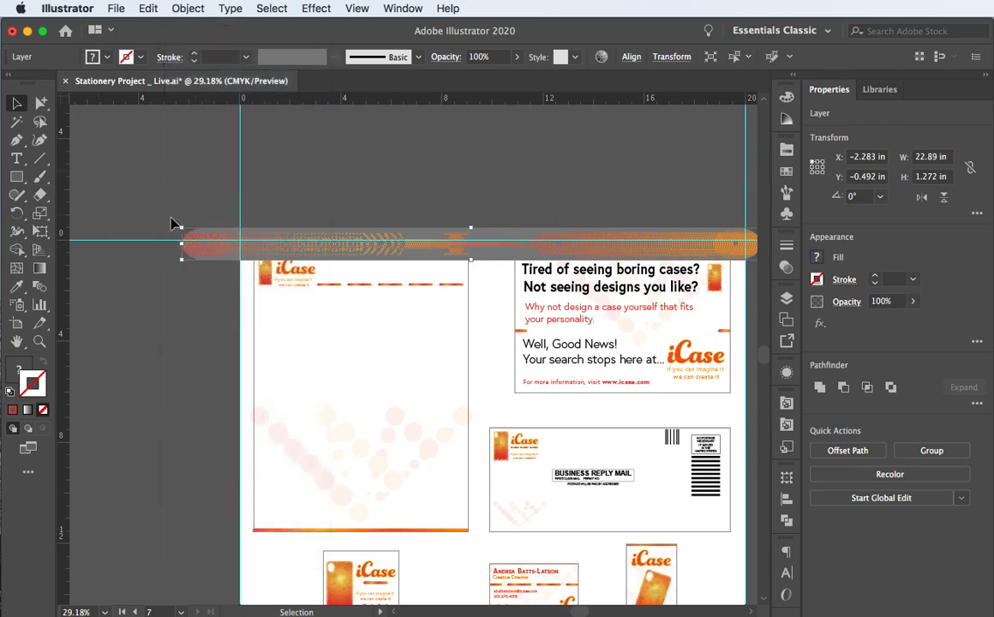
pyautogui.click(182, 11)
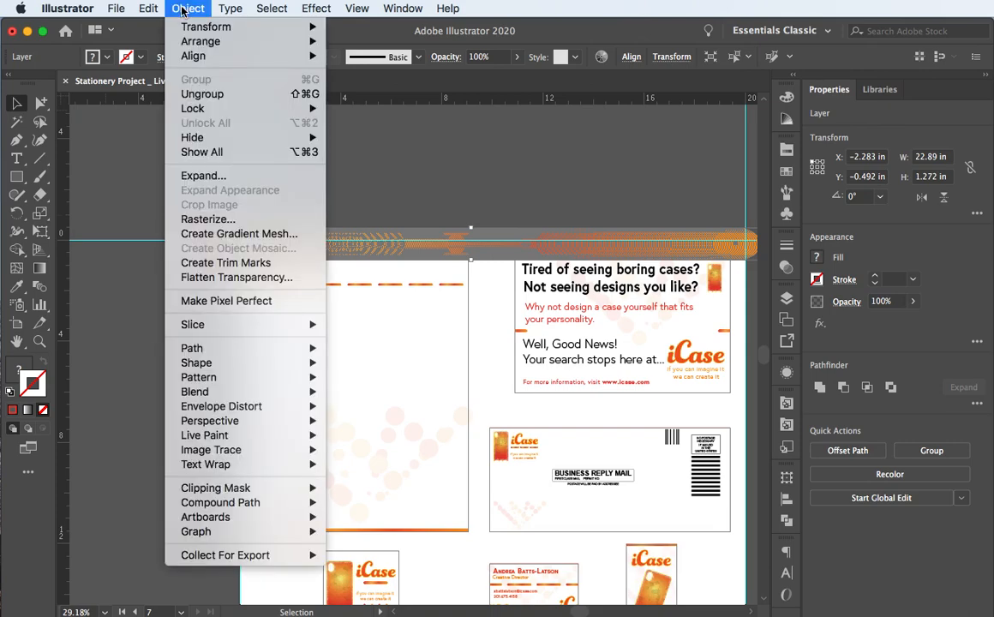
pyautogui.click(182, 11)
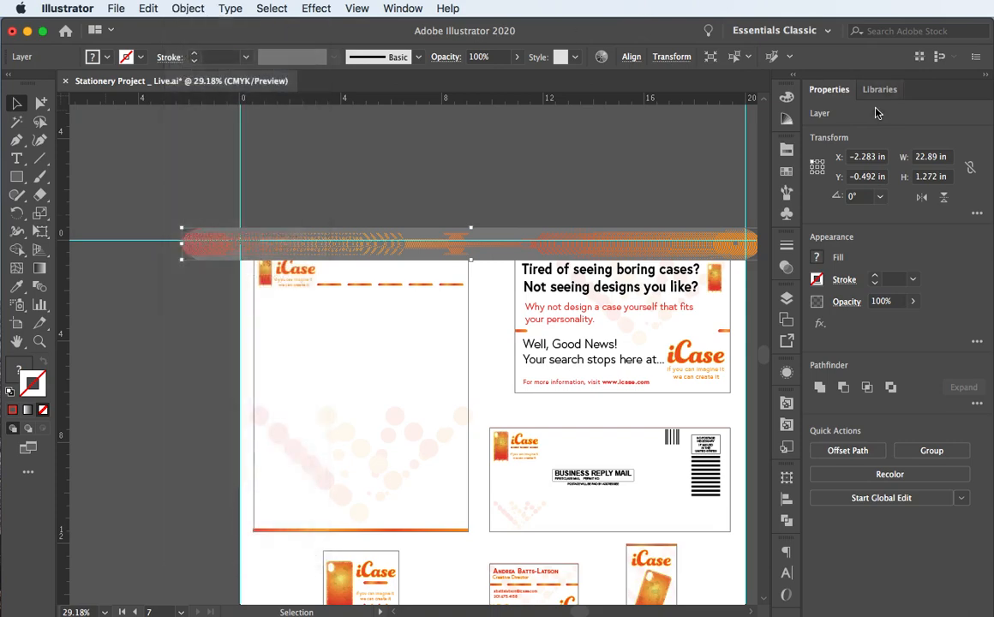
# Examine the nested groups and paths of the bar inside the Print Artboard layer
pyautogui.click(788, 296)
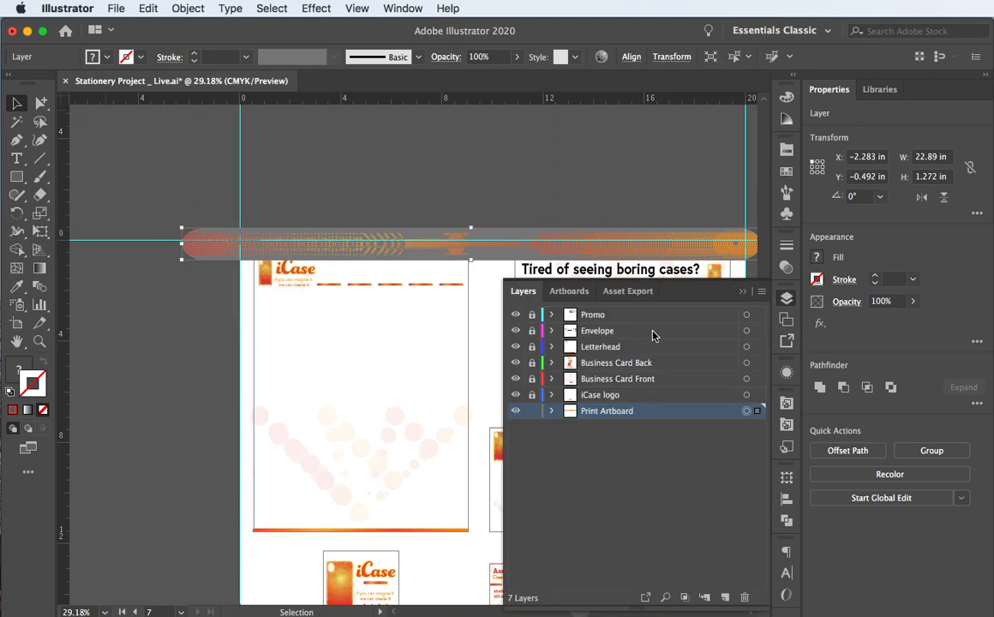
pyautogui.click(552, 411)
pyautogui.click(570, 426)
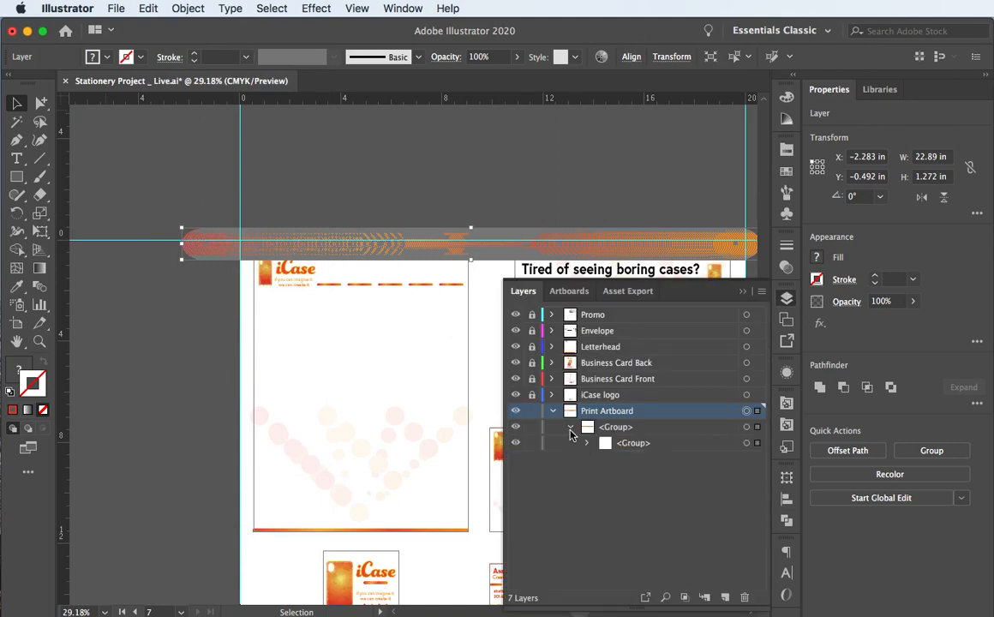
pyautogui.click(587, 443)
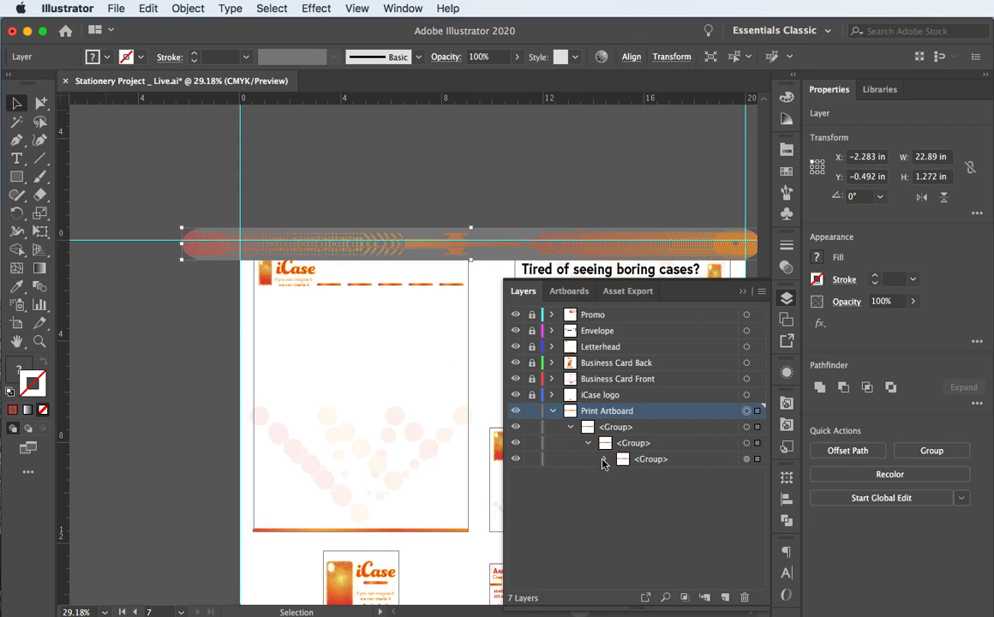
pyautogui.click(606, 460)
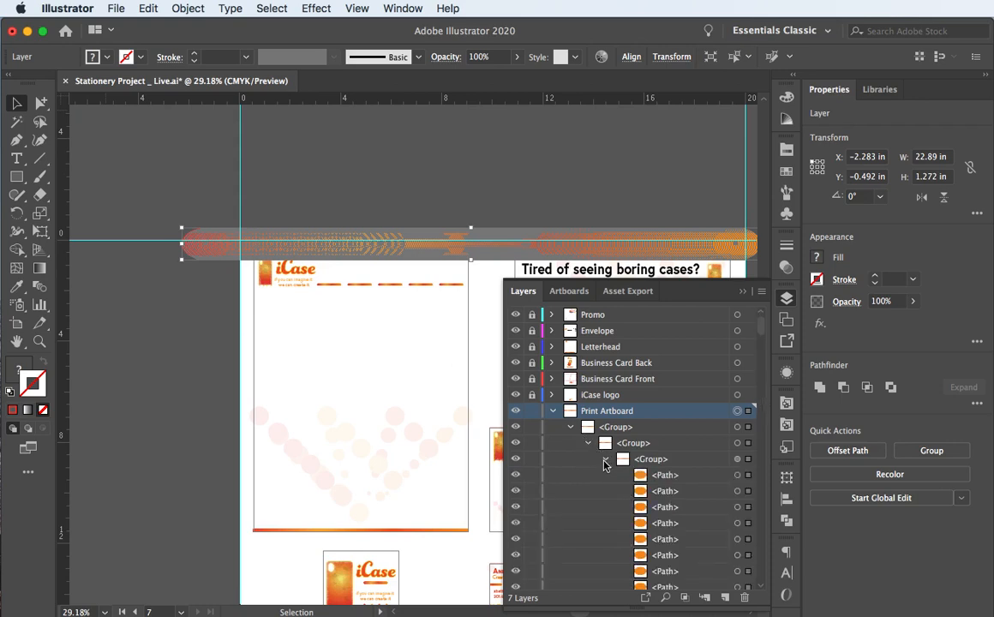
pyautogui.click(606, 461)
pyautogui.click(588, 443)
pyautogui.click(570, 427)
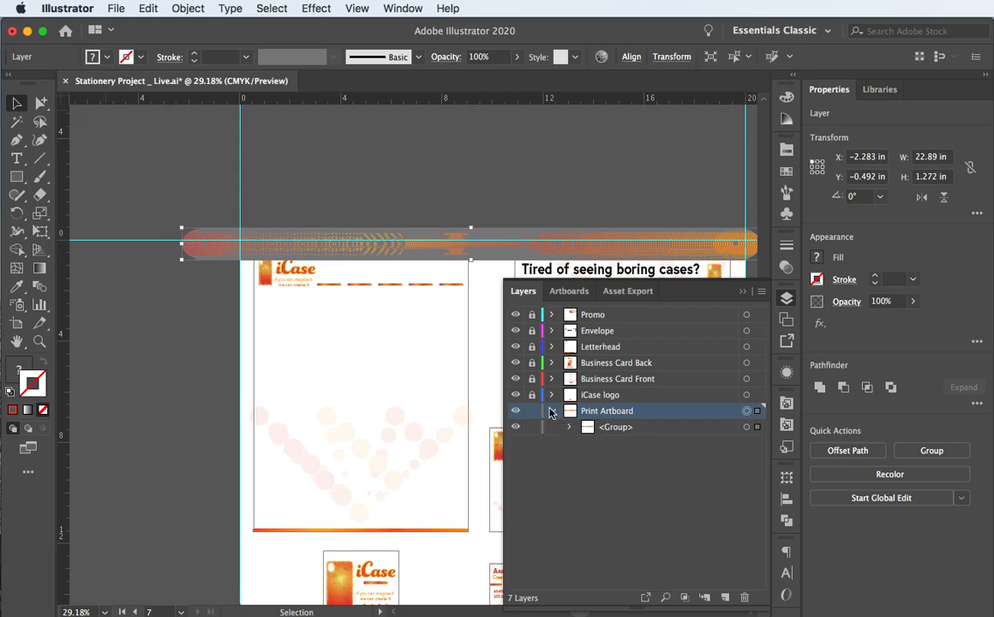
pyautogui.click(552, 412)
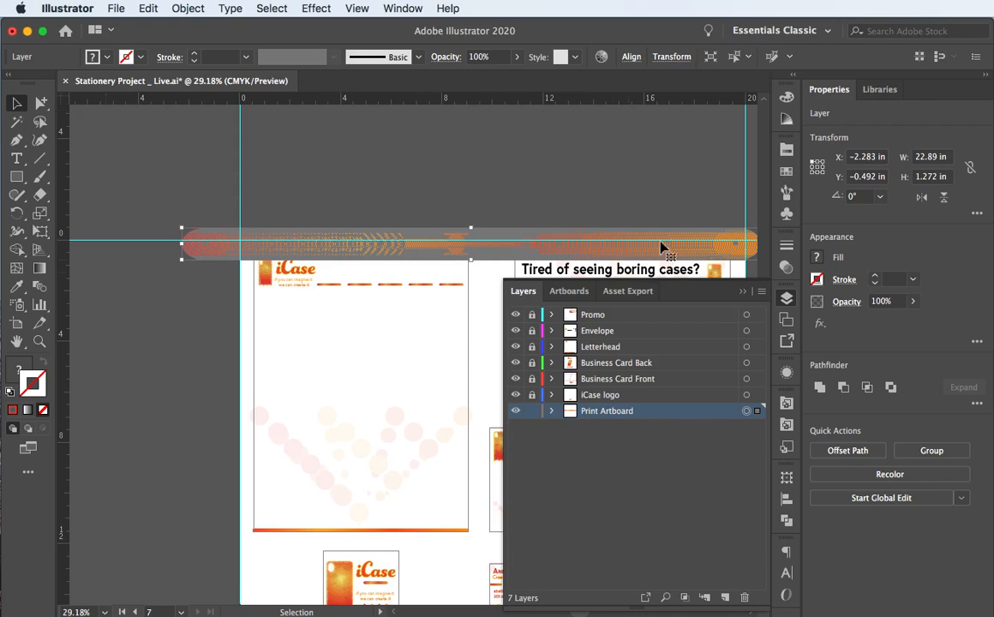
pyautogui.click(740, 292)
# Nudge the bar group slightly upward and delete it from the print artboard
pyautogui.click(550, 175)
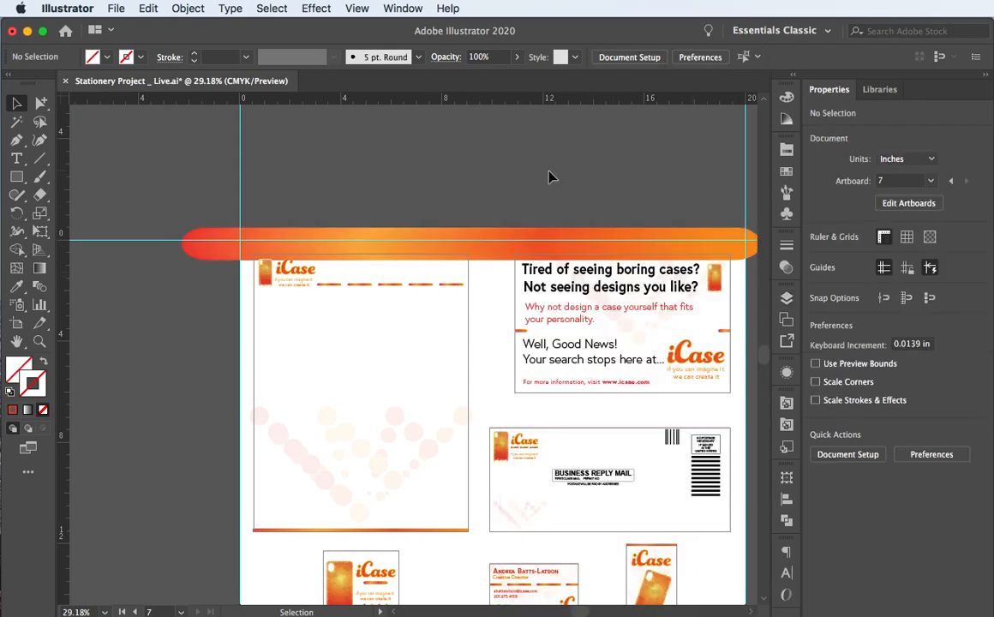
pyautogui.click(520, 237)
pyautogui.hscroll(5, 520, 236)
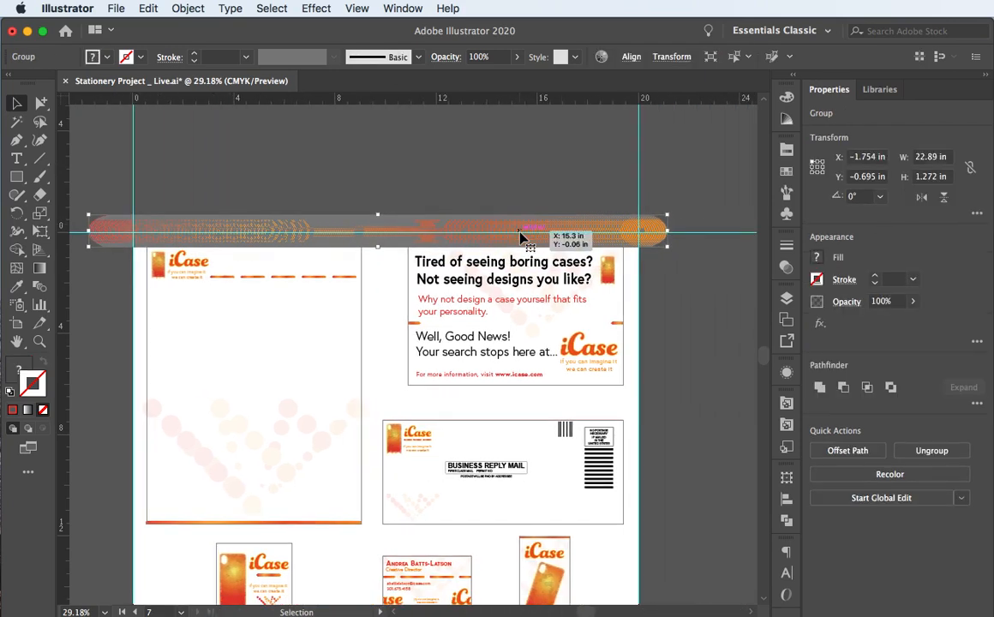
pyautogui.press('Up')
pyautogui.press('Up')
pyautogui.press('Up')
pyautogui.press('Up')
pyautogui.press('Up')
pyautogui.press('Up')
pyautogui.press('Up')
pyautogui.press('Up')
pyautogui.press('Up')
pyautogui.press('Up')
pyautogui.press('Up')
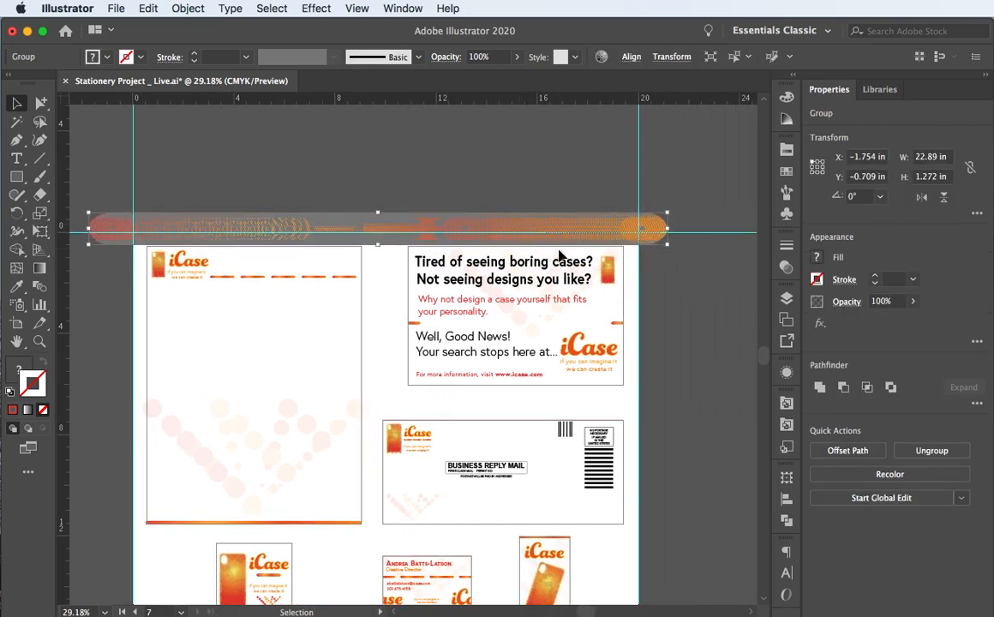
pyautogui.press('Delete')
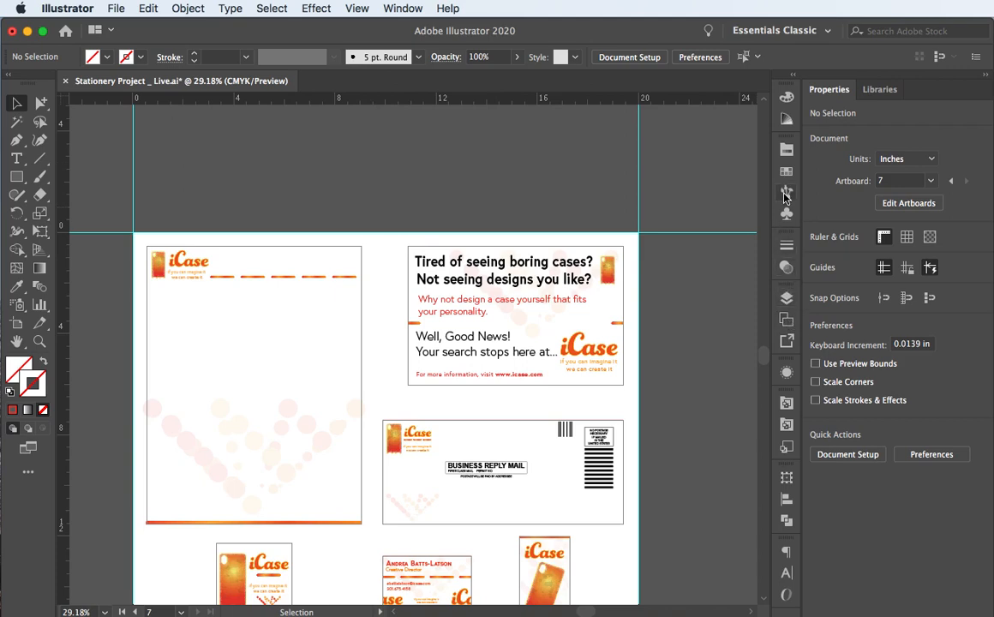
# Place an accent logo symbol instance at about X 10.3 in, Y 5.2 in on the print artboard and deselect it
pyautogui.click(786, 215)
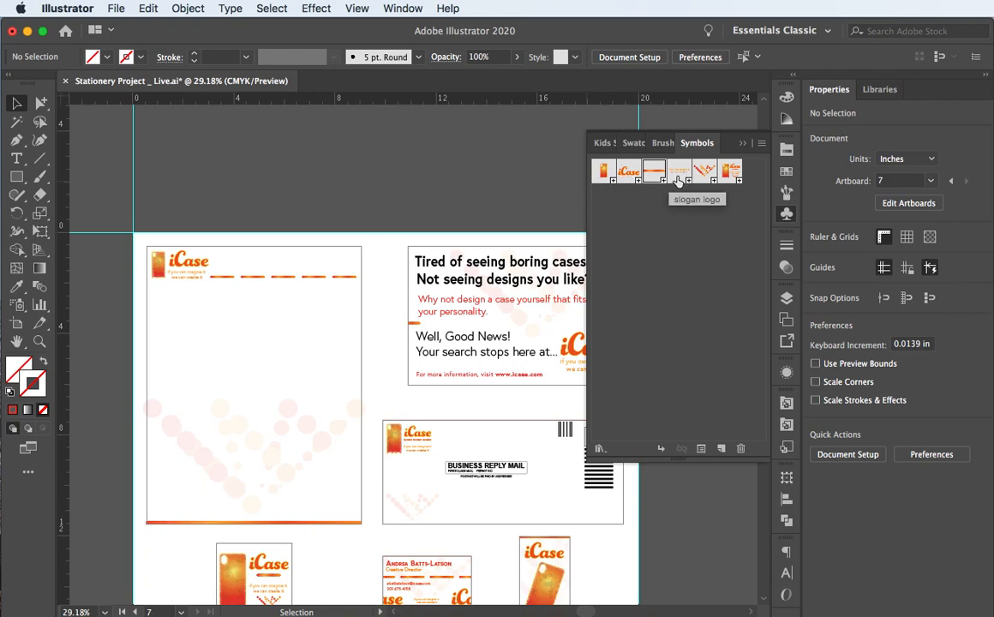
pyautogui.click(703, 172)
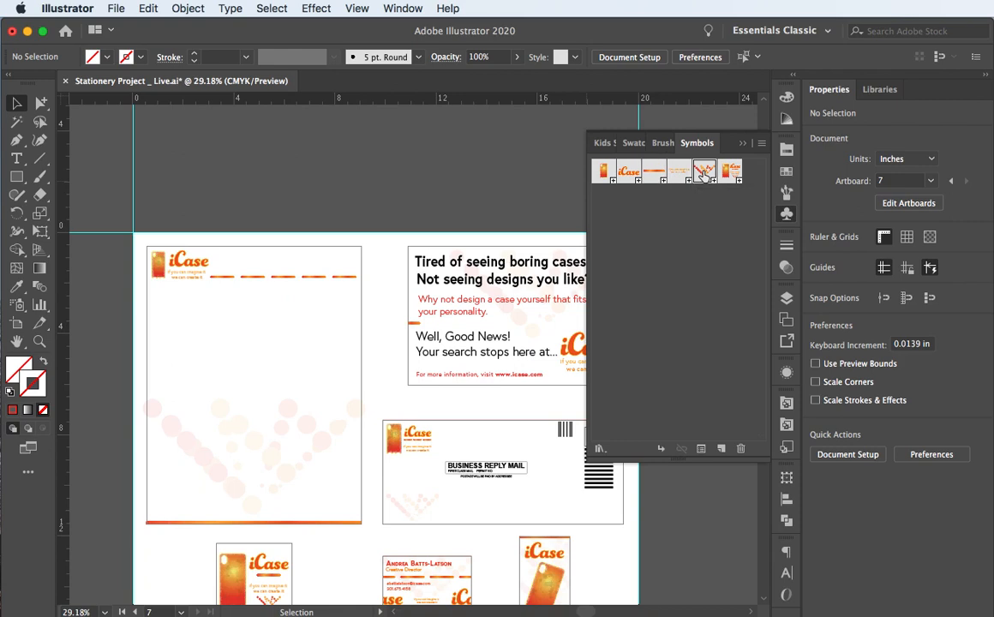
pyautogui.moveTo(704, 172); pyautogui.dragTo(380, 414)
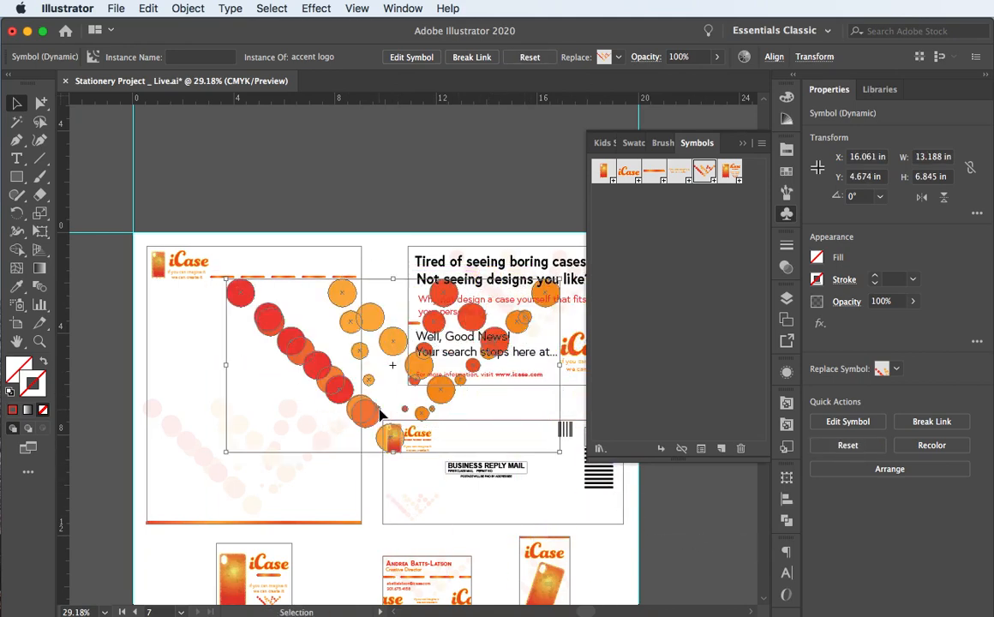
pyautogui.scroll(-3, 368, 419)
pyautogui.hscroll(2, 369, 419)
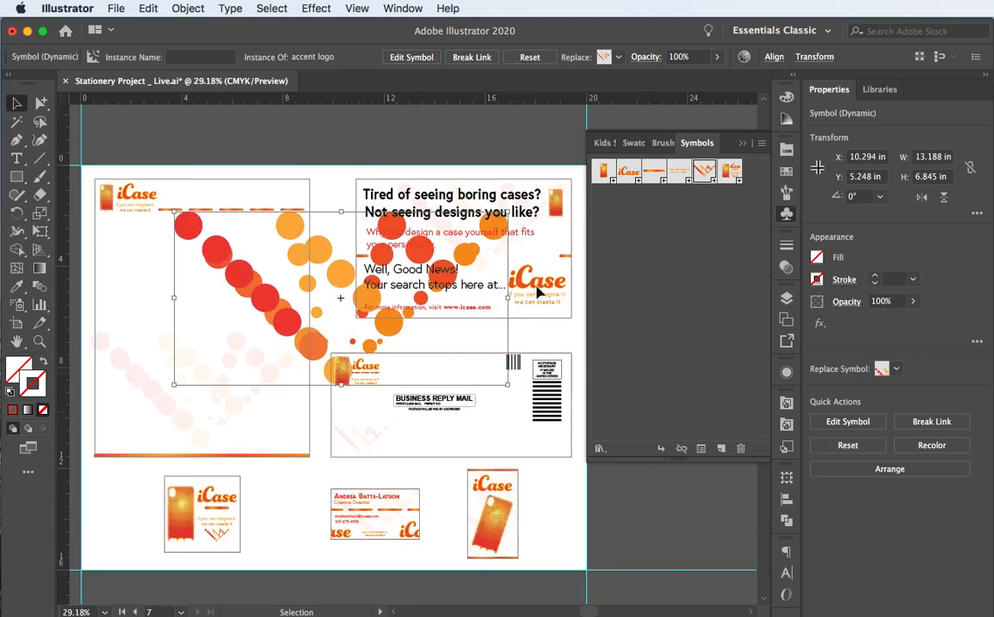
pyautogui.click(744, 144)
pyautogui.click(505, 392)
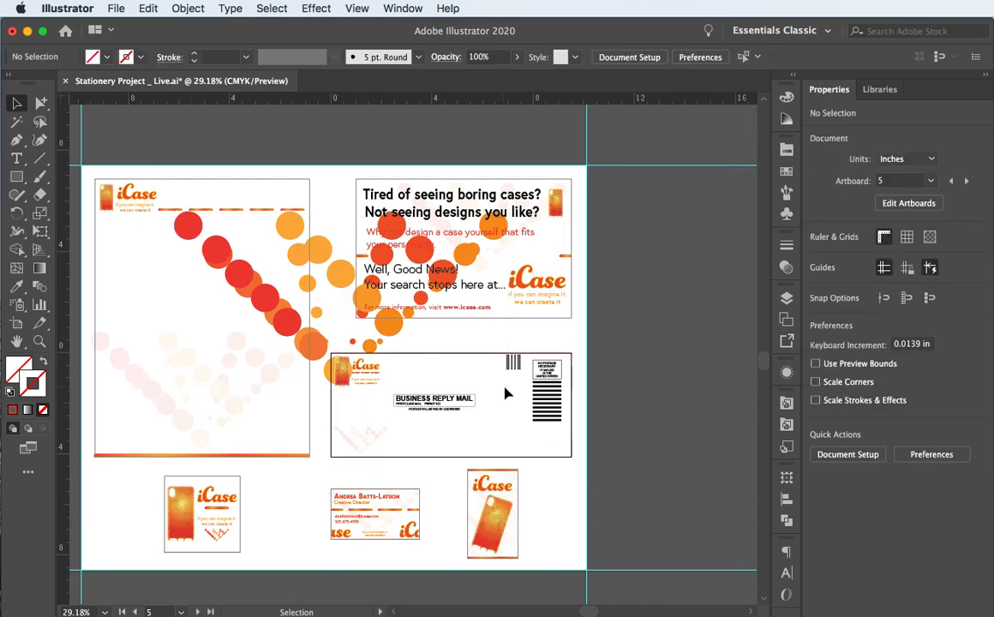
# Enlarge the colored accent logo symbol to about 42 by 22 in so it spreads across the whole print sheet
pyautogui.click(369, 315)
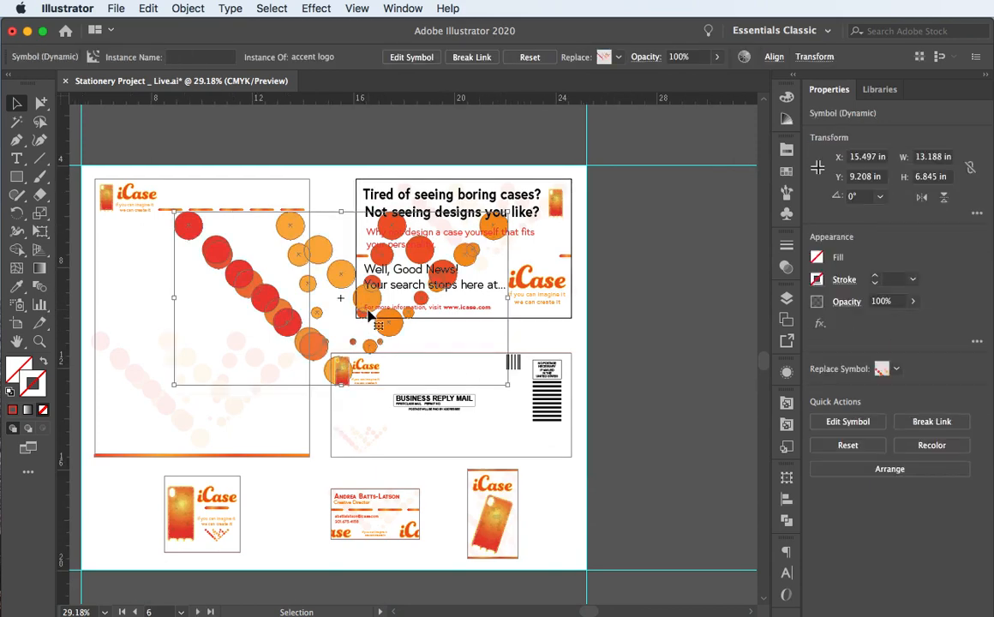
pyautogui.scroll(-5, 370, 315)
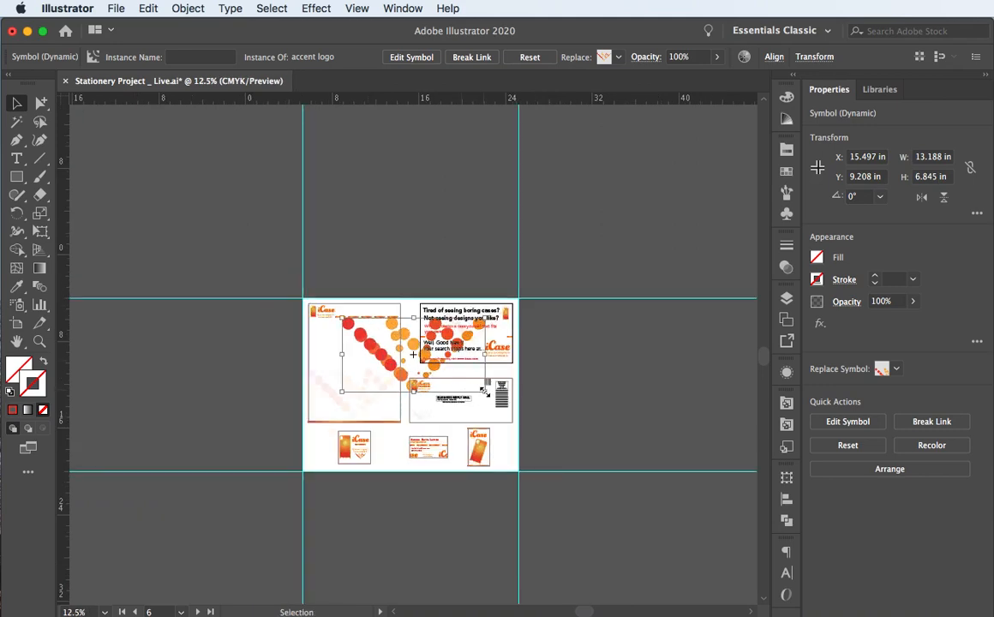
pyautogui.moveTo(485, 390); pyautogui.dragTo(641, 472)
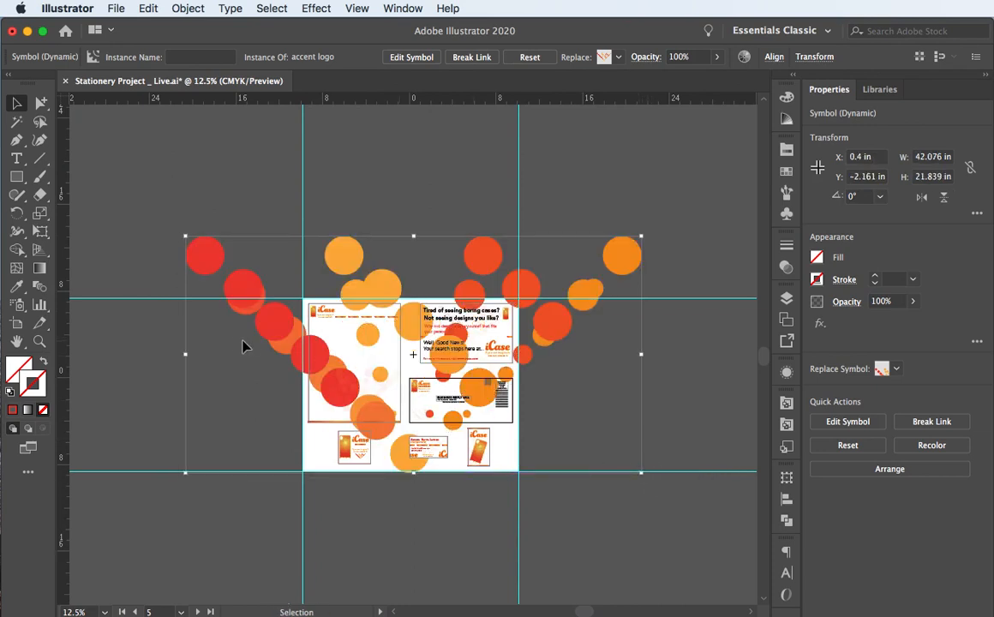
pyautogui.press('Down')
pyautogui.press('Down')
pyautogui.press('Down')
pyautogui.press('Down')
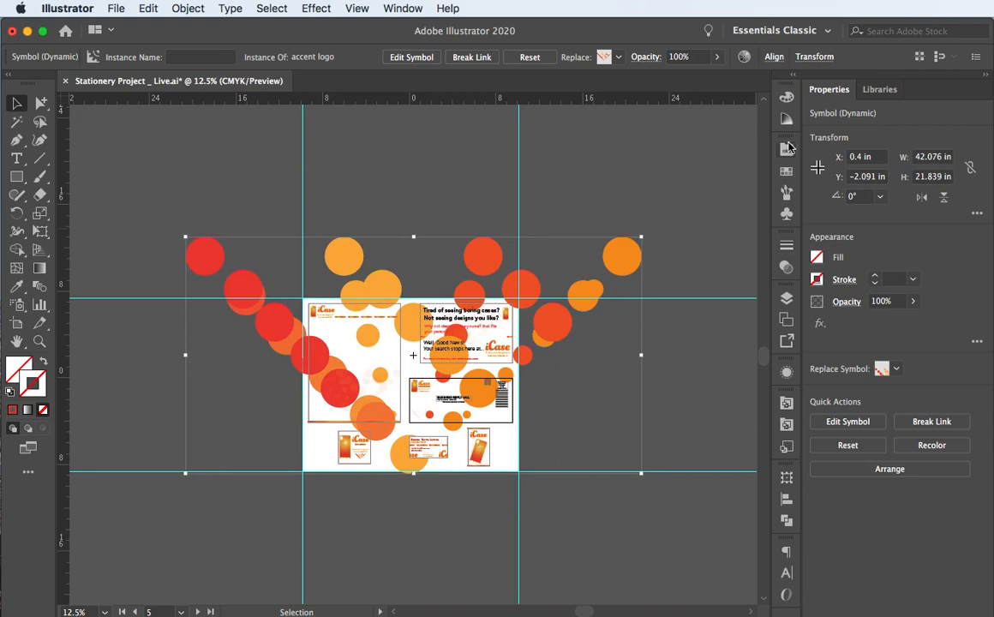
# Check which objects the Print Artboard layer contains
pyautogui.click(786, 300)
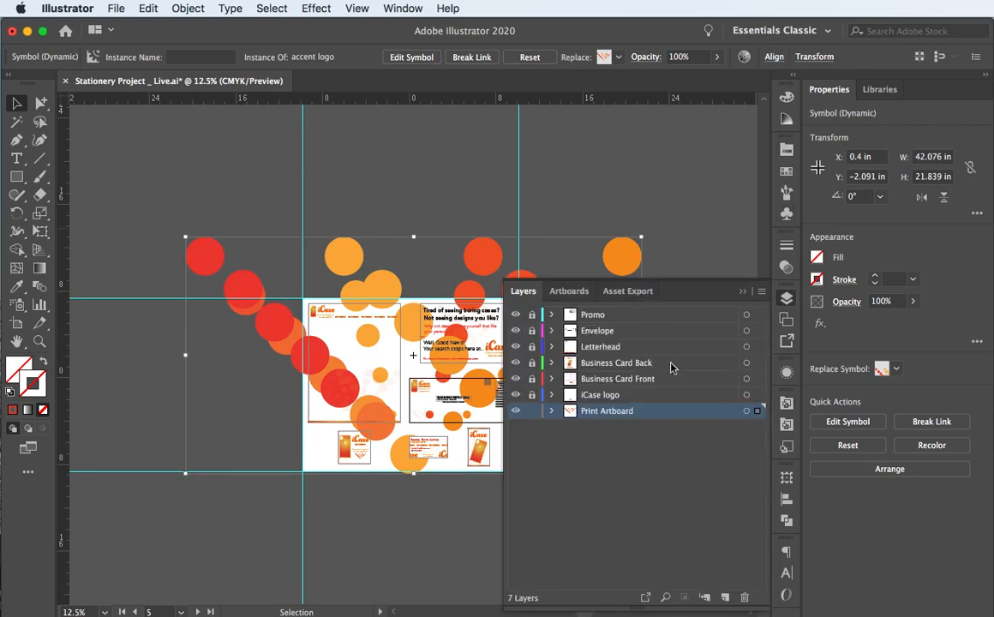
pyautogui.click(552, 410)
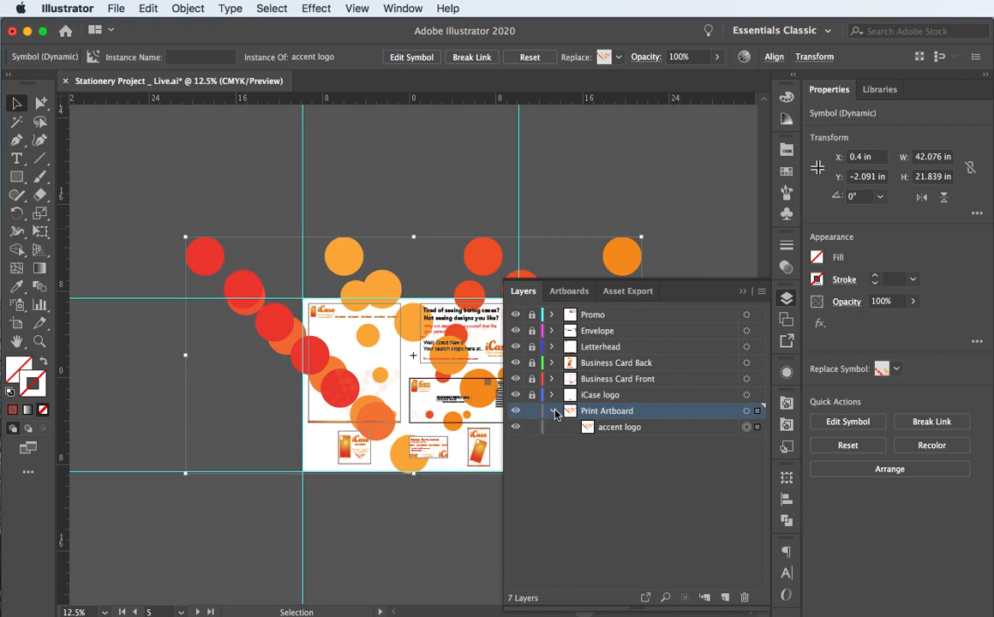
pyautogui.click(552, 411)
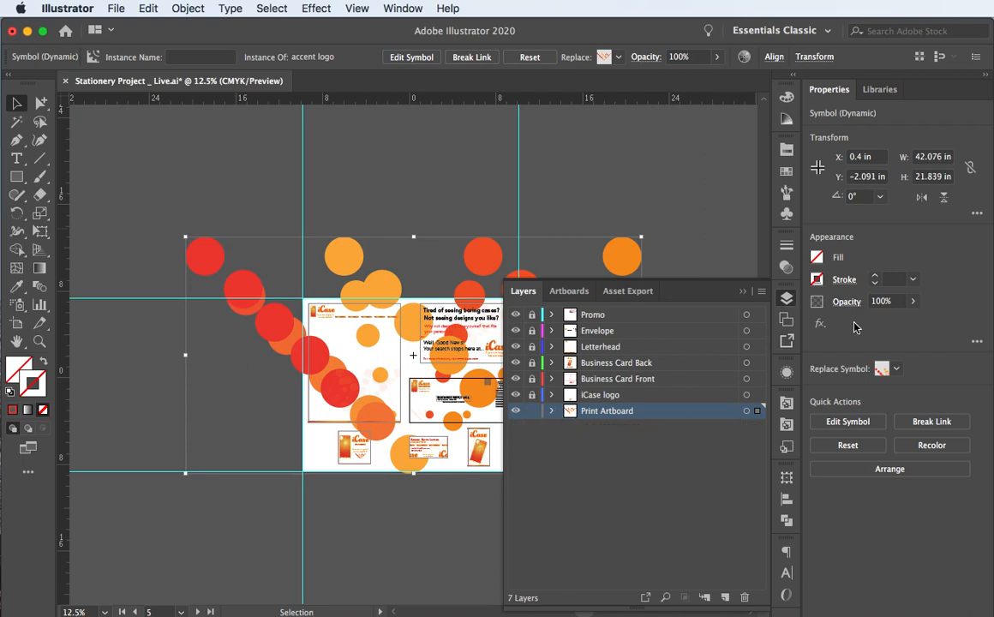
pyautogui.click(743, 293)
# Set the enlarged accent logo's opacity to 5%
pyautogui.moveTo(903, 302); pyautogui.dragTo(851, 304)
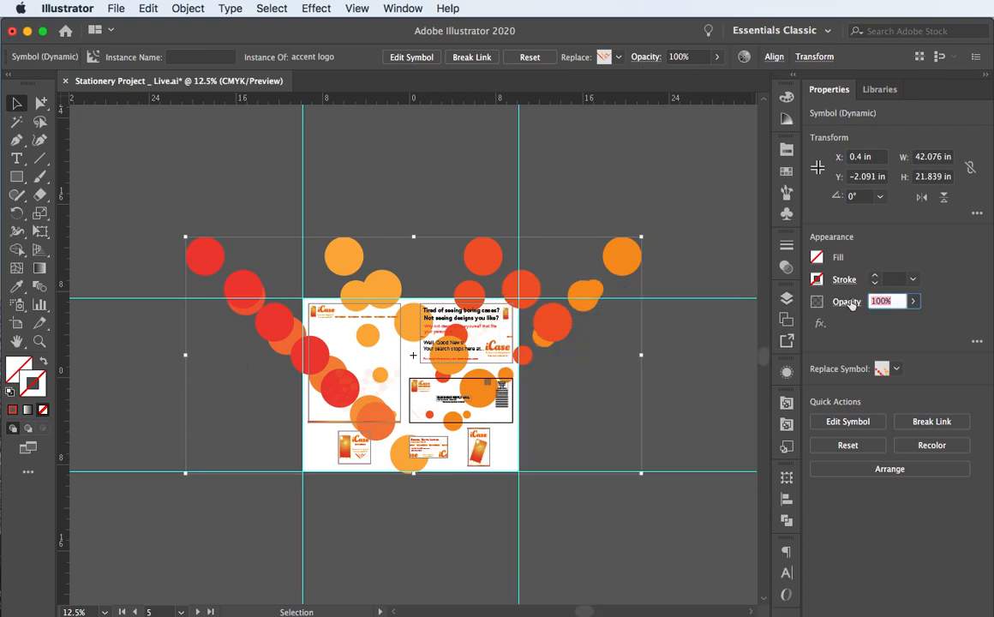
pyautogui.write('5')
pyautogui.press('Return')
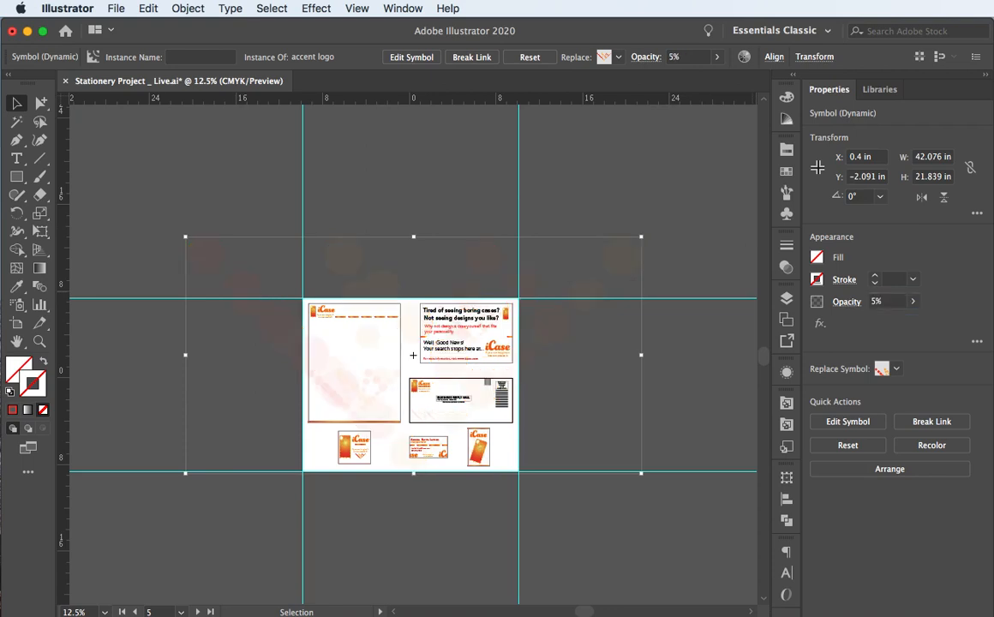
# Shrink the accent logo to about 1.9 by 1.7 in and place it, rotated to about 322°, in the print sheet's bottom-left corner
pyautogui.moveTo(373, 295); pyautogui.dragTo(512, 251)
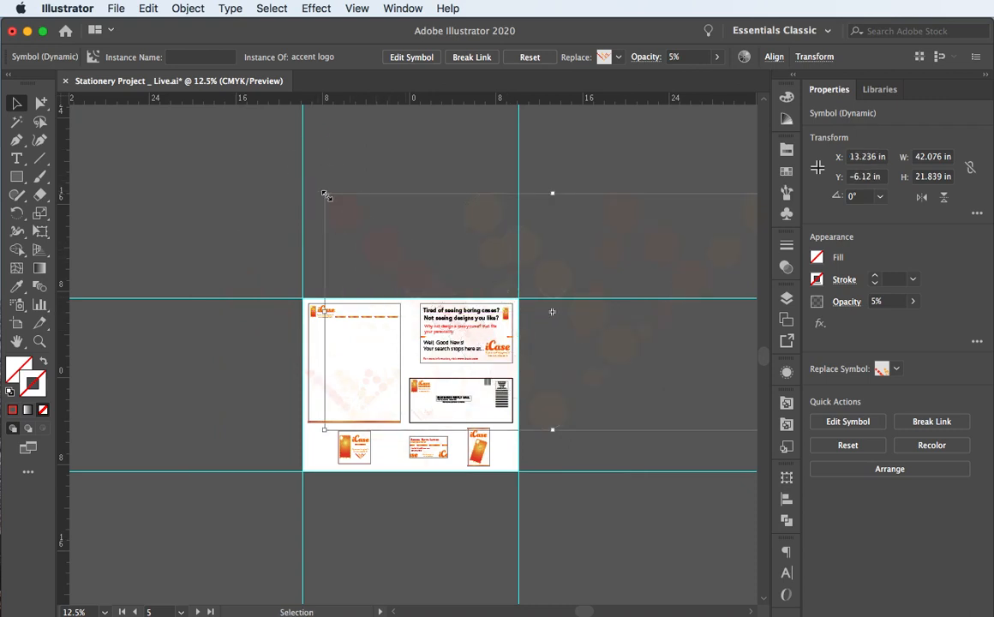
pyautogui.moveTo(325, 195); pyautogui.dragTo(512, 253)
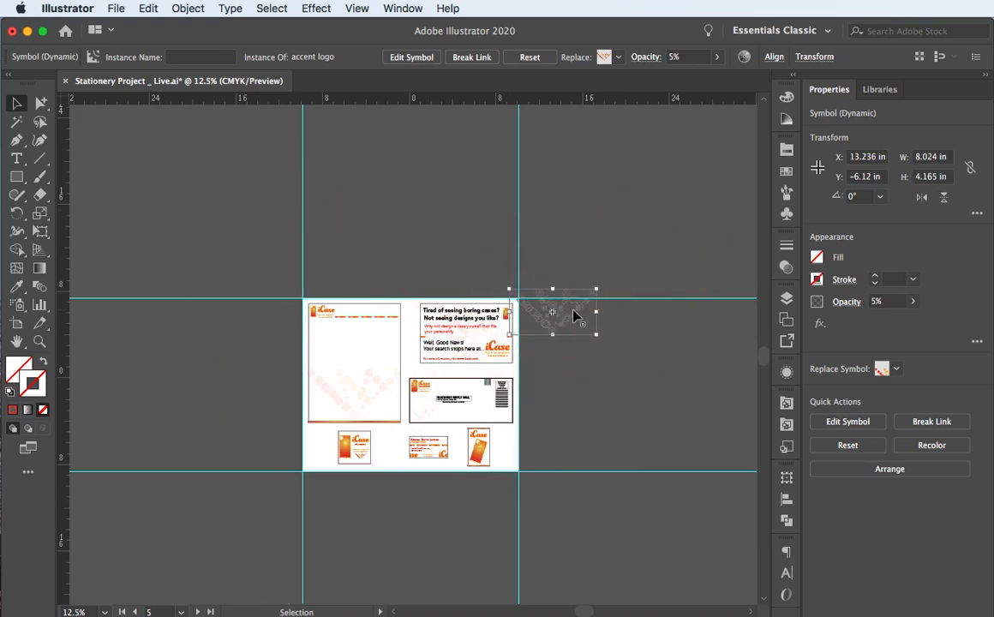
pyautogui.moveTo(555, 329); pyautogui.dragTo(334, 464)
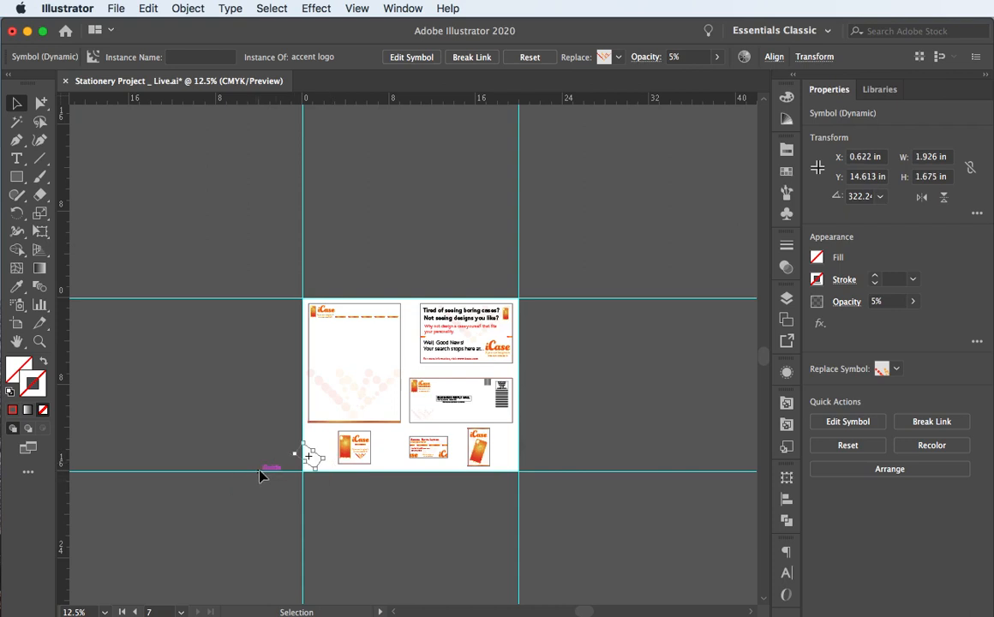
pyautogui.moveTo(313, 467); pyautogui.dragTo(316, 468)
# Try opacities of 15% and 20% on the accent logo in the sheet's corner
pyautogui.scroll(5, 251, 461)
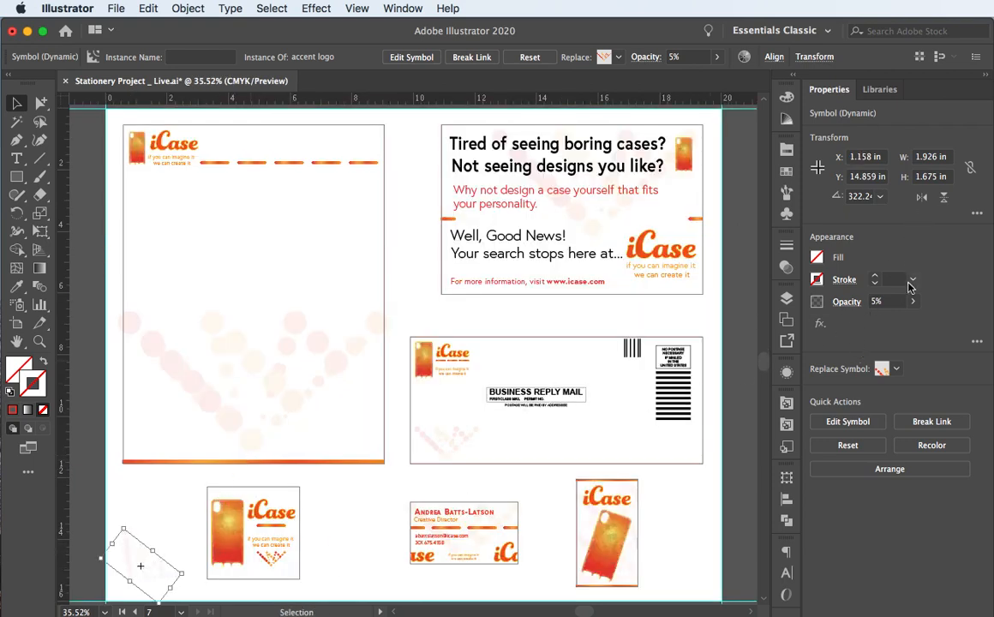
pyautogui.click(883, 301)
pyautogui.write('1')
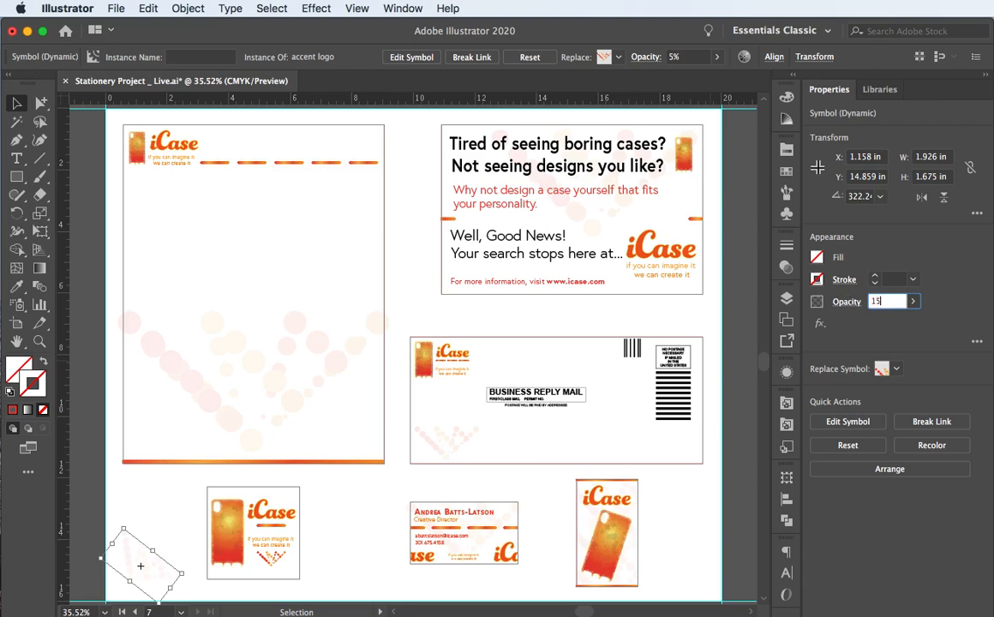
pyautogui.write('5')
pyautogui.press('Return')
pyautogui.click(879, 301)
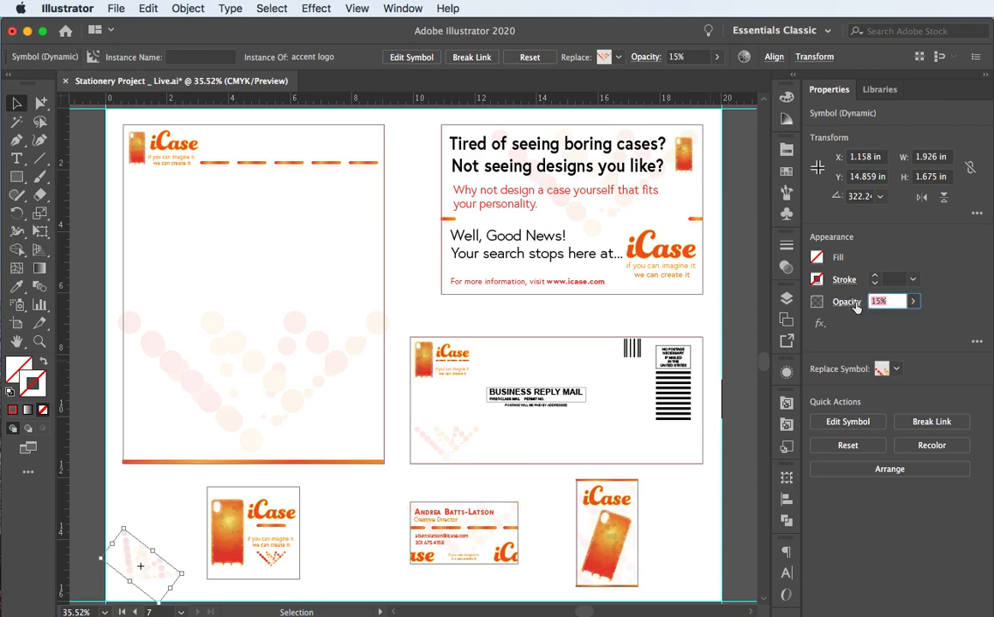
pyautogui.write('20')
pyautogui.press('Return')
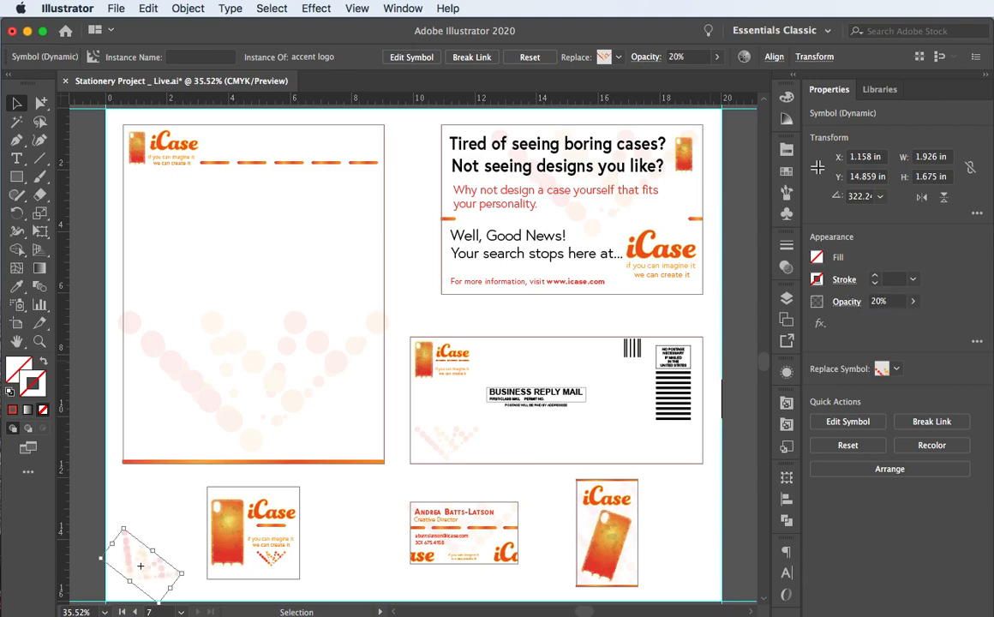
# Raise the corner accent logo's opacity to 30% and then to 50%
pyautogui.click(891, 301)
pyautogui.write('30')
pyautogui.press('Return')
pyautogui.click(891, 302)
pyautogui.write('50')
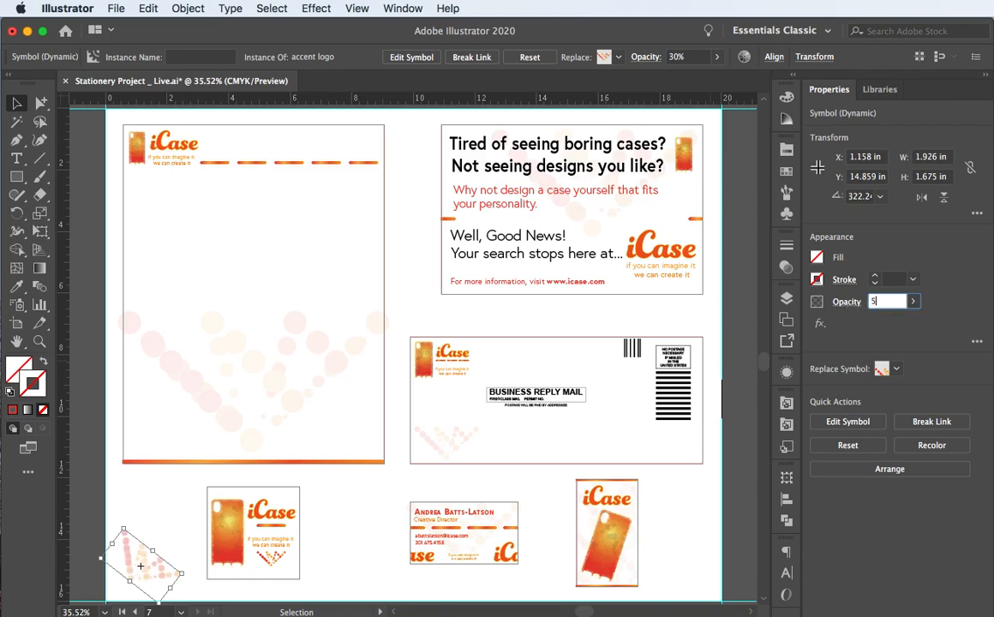
pyautogui.press('Return')
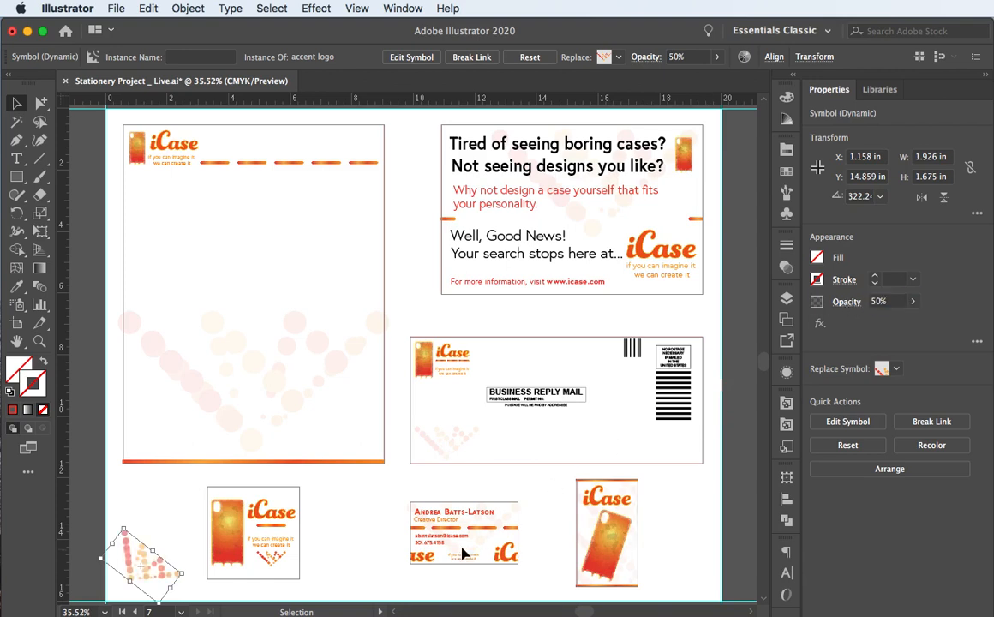
pyautogui.click(169, 516)
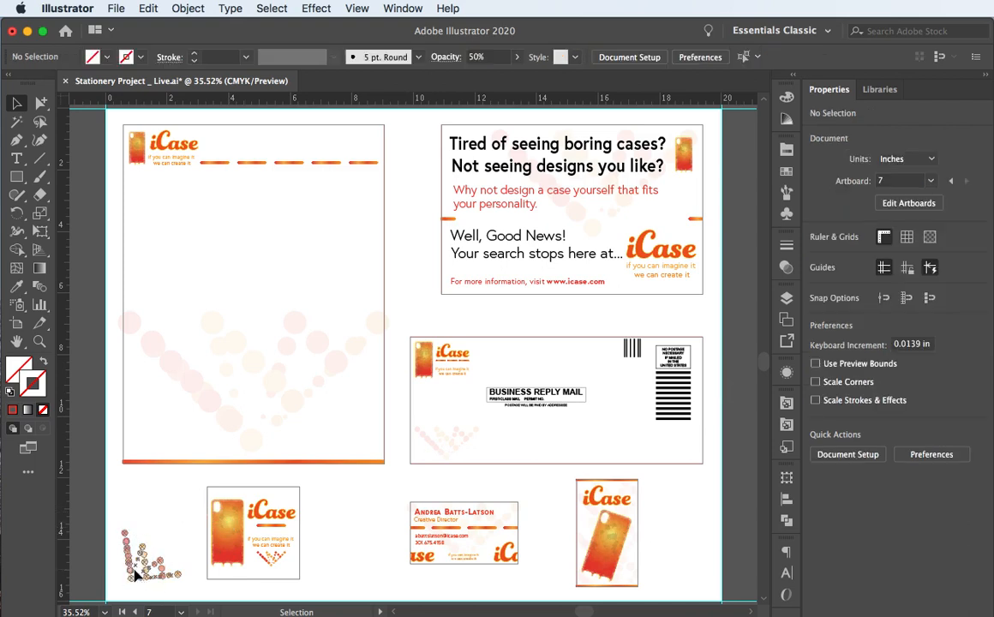
# Move the accent logo deeper into the sheet's bottom-left corner, to about X 0.83 in and Y 15.28 in
pyautogui.click(130, 532)
pyautogui.press('Down')
pyautogui.press('Down')
pyautogui.press('Down')
pyautogui.press('Down')
pyautogui.press('Down')
pyautogui.press('Down')
pyautogui.press('Down')
pyautogui.press('Down')
pyautogui.press('Down')
pyautogui.press('Down')
pyautogui.press('Down')
pyautogui.press('Down')
pyautogui.press('Down')
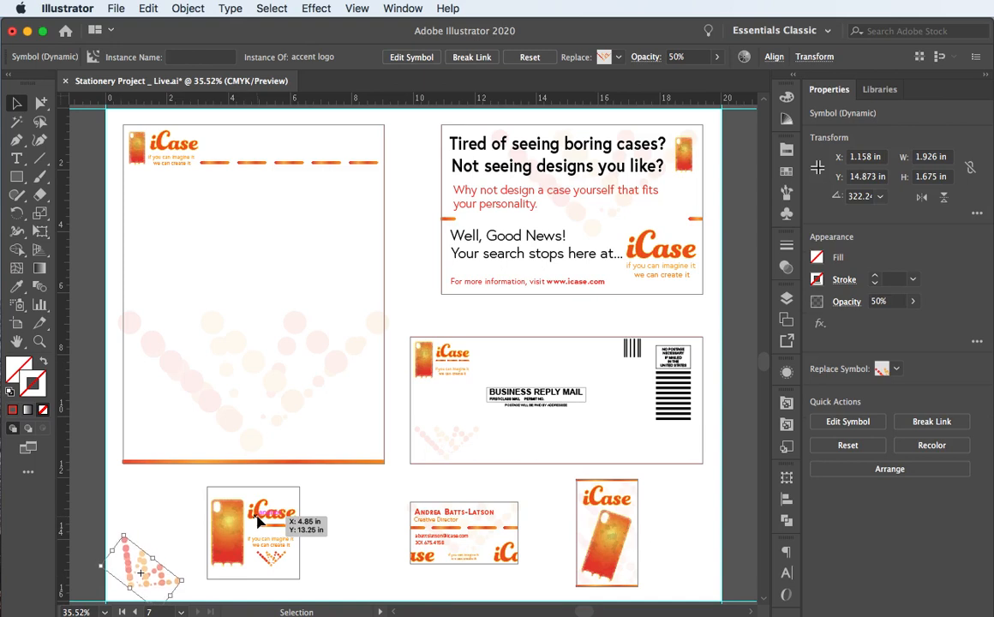
pyautogui.moveTo(142, 563)
pyautogui.mouseDown()
pyautogui.moveTo(133, 561)
pyautogui.moveTo(136, 579)
pyautogui.mouseUp()
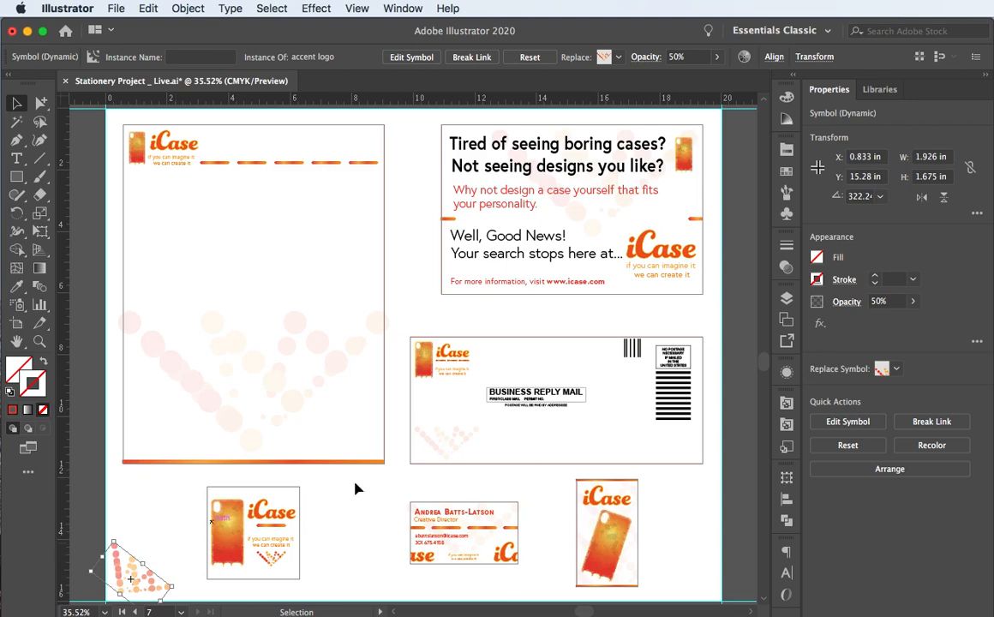
# Set the corner accent logo's opacity to 75%
pyautogui.click(881, 302)
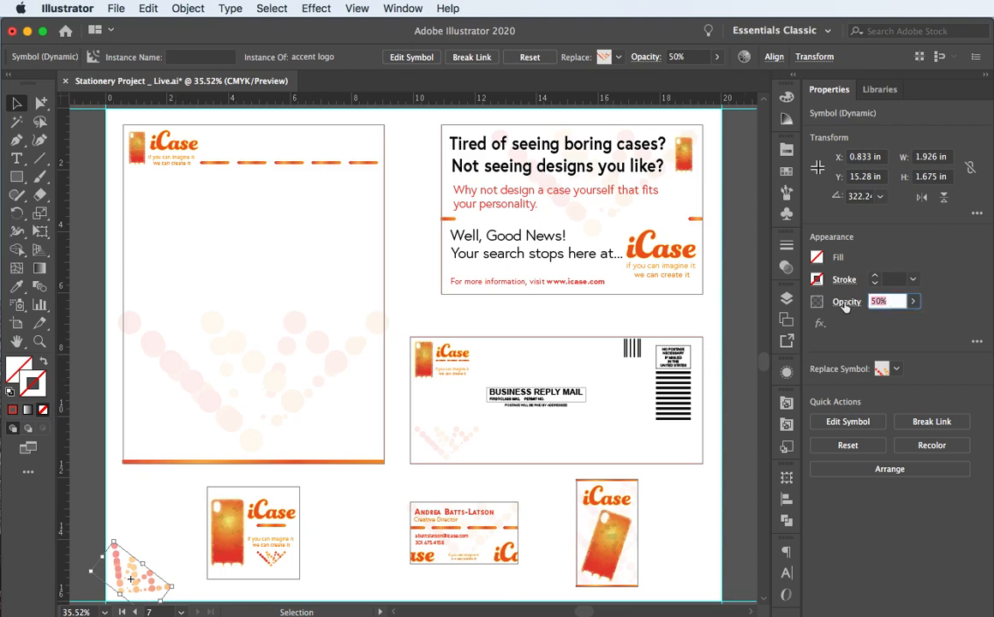
pyautogui.write('75')
pyautogui.press('Return')
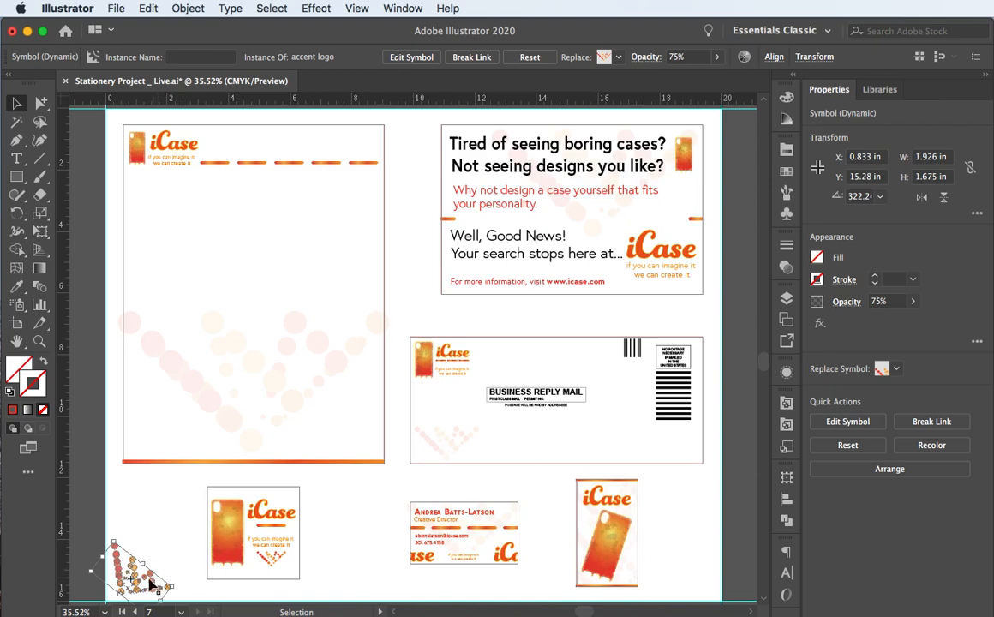
# Duplicate the accent logo into the print sheet's bottom-right corner and rotate the copy to about 33°
pyautogui.moveTo(151, 584); pyautogui.dragTo(698, 576)
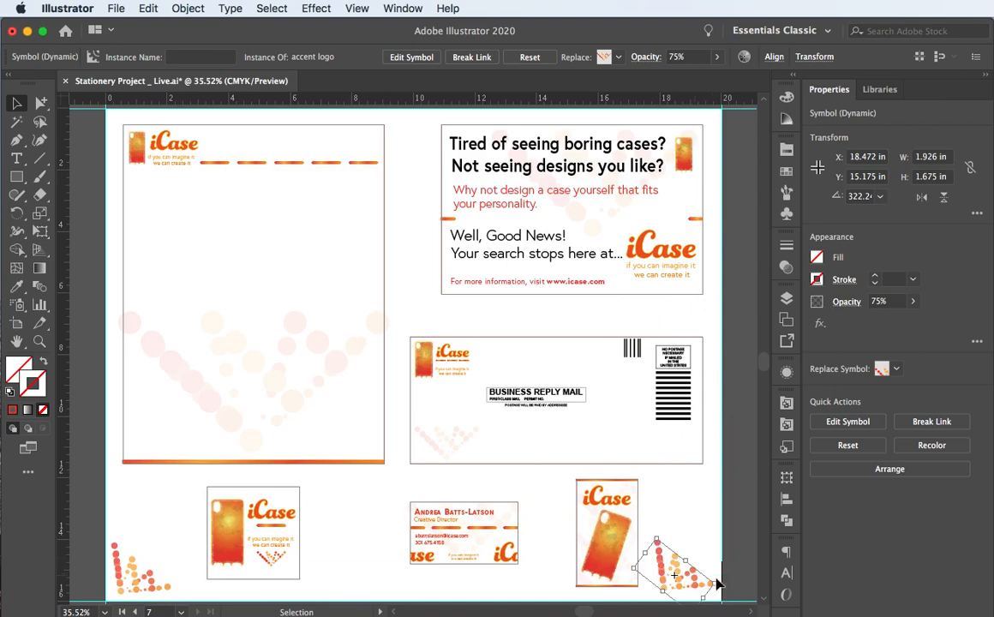
pyautogui.moveTo(716, 579); pyautogui.dragTo(677, 547)
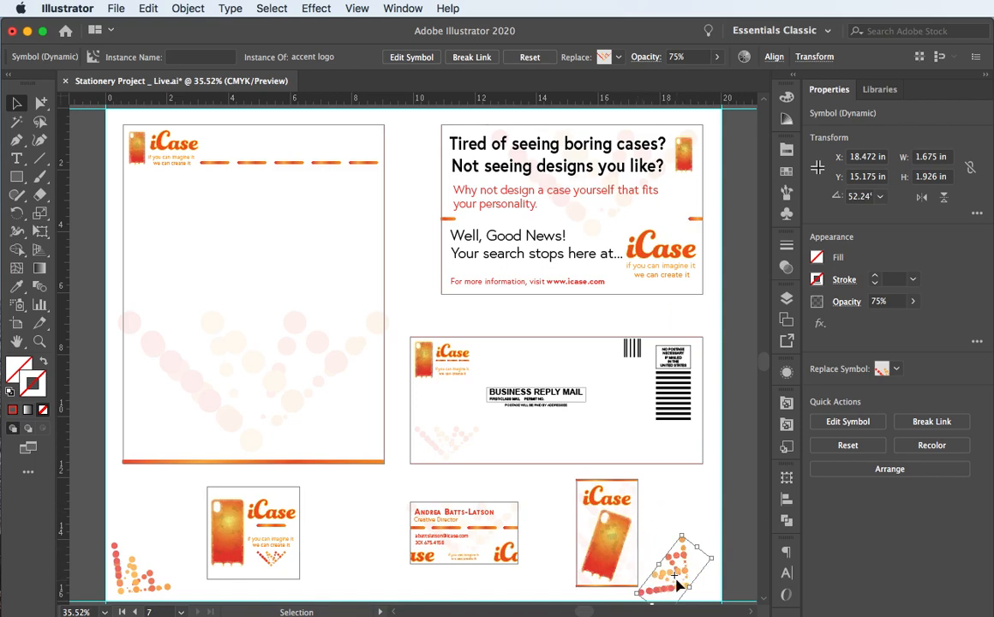
pyautogui.moveTo(684, 588); pyautogui.dragTo(722, 594)
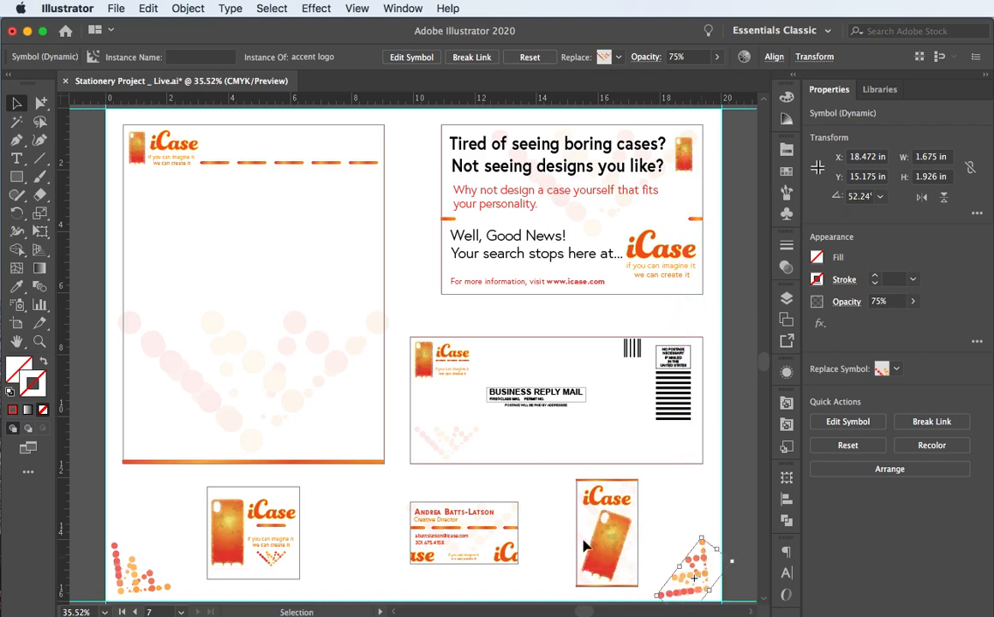
pyautogui.click(540, 525)
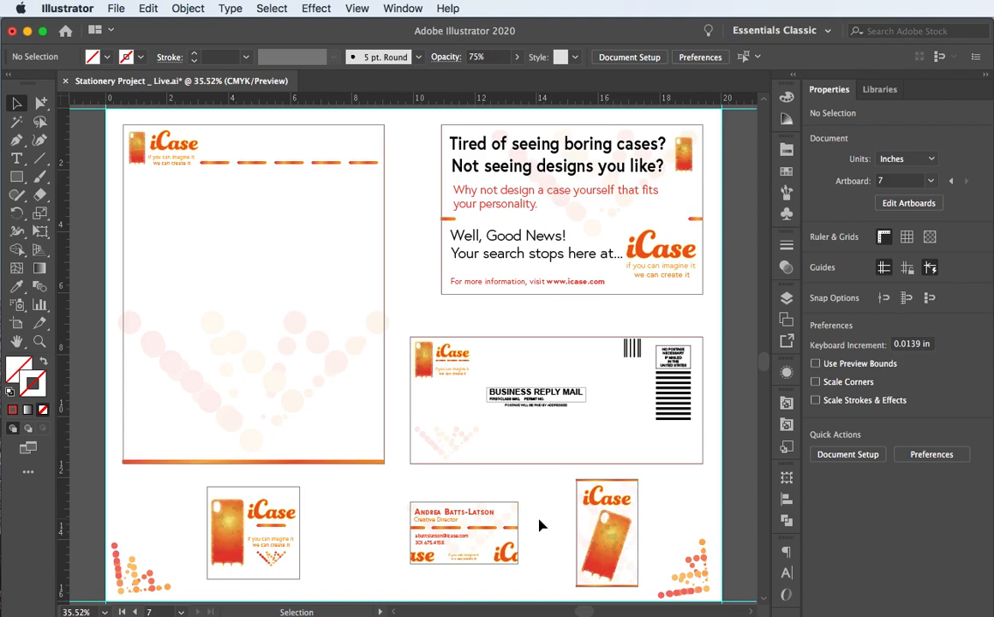
pyautogui.click(689, 581)
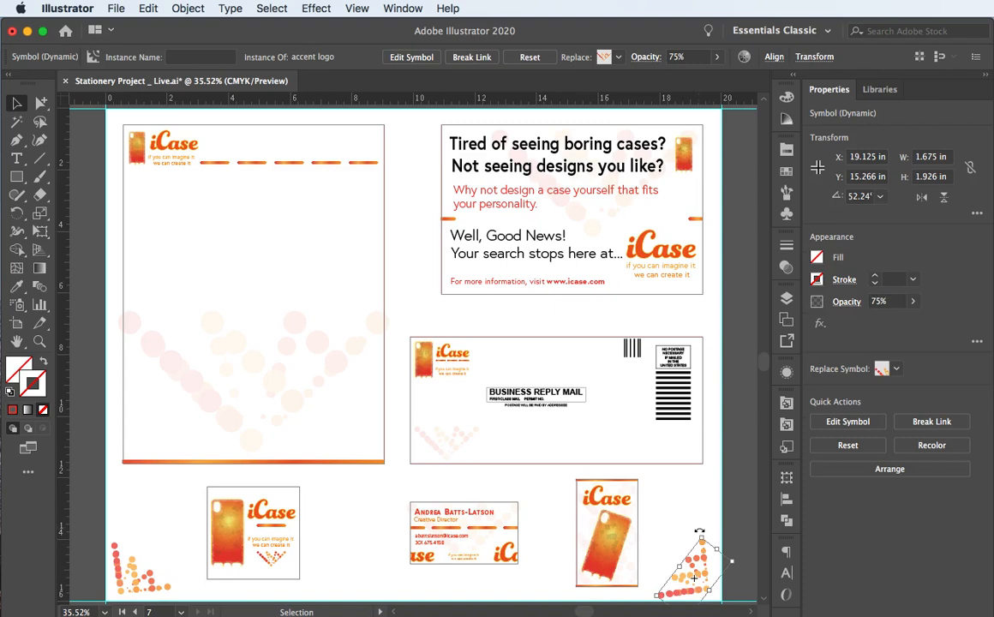
pyautogui.moveTo(699, 532); pyautogui.dragTo(716, 529)
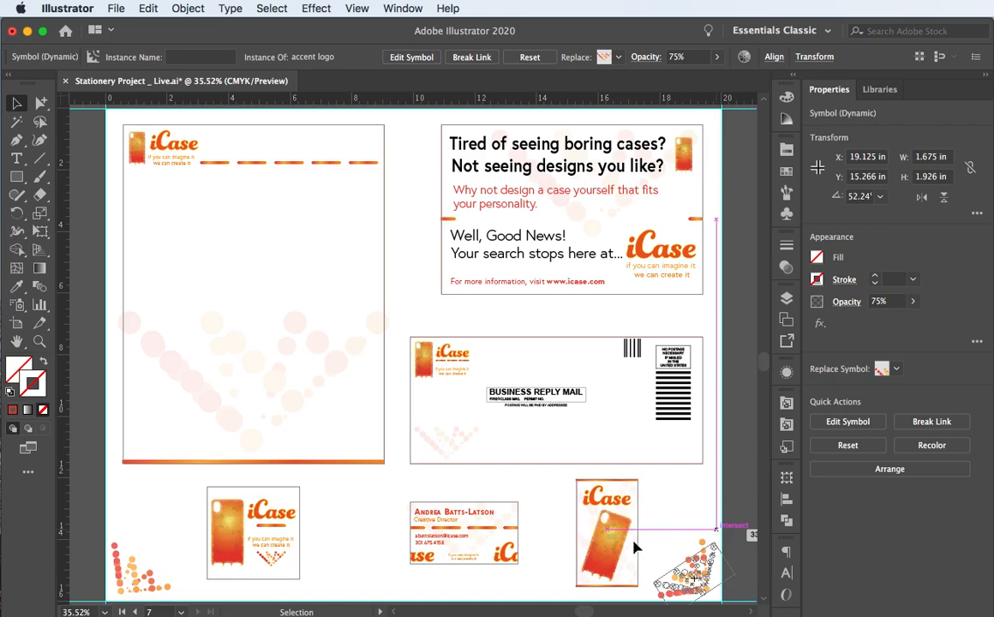
# Review the whole print sheet layout, including the accent logos in both bottom corners
pyautogui.scroll(1, 635, 547)
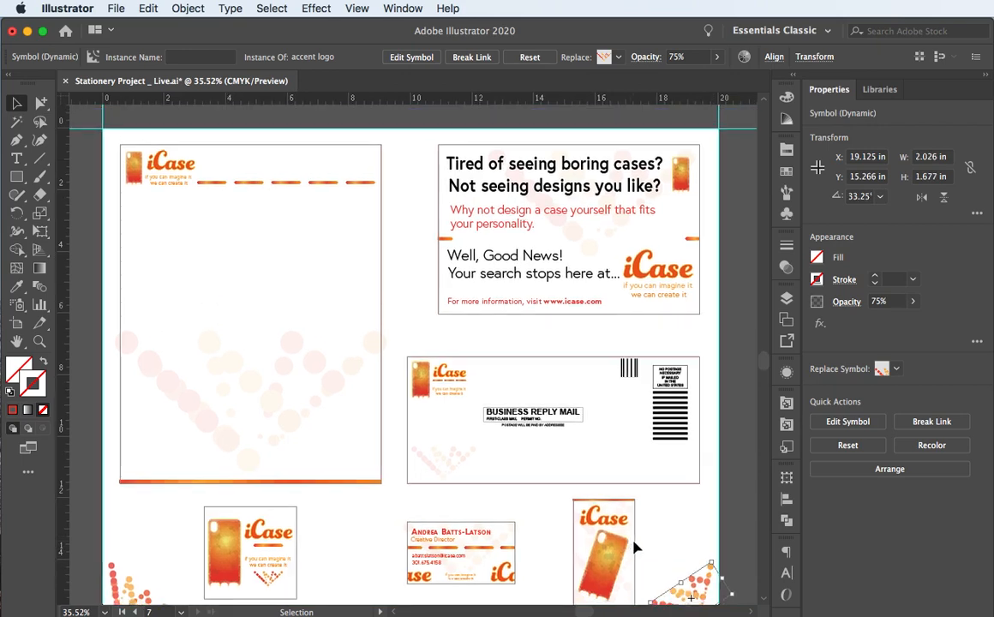
pyautogui.scroll(-5, 634, 547)
pyautogui.hscroll(2, 634, 547)
pyautogui.hscroll(-2, 634, 546)
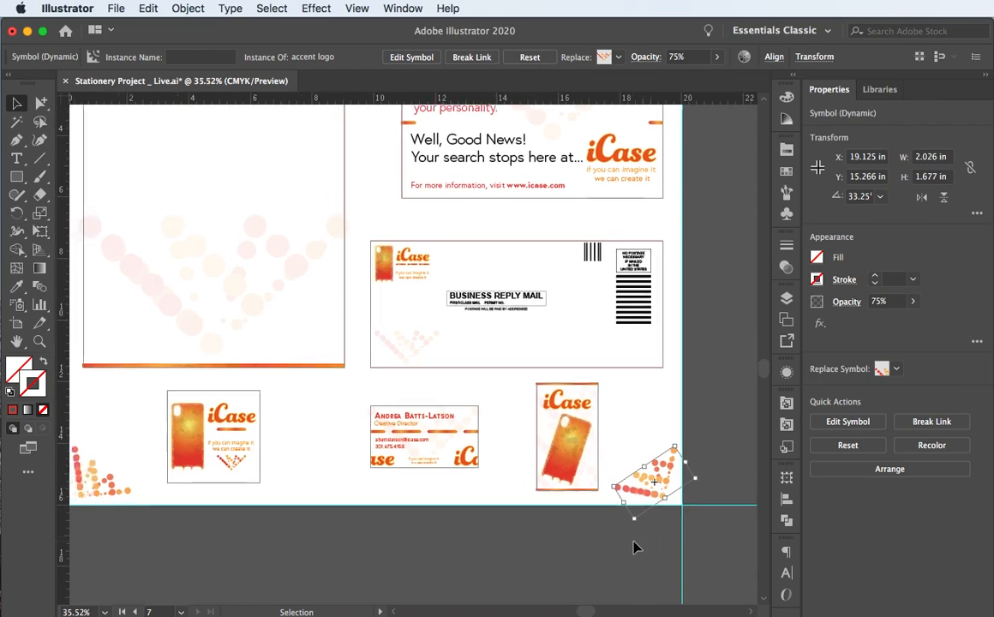
pyautogui.scroll(2, 635, 547)
pyautogui.scroll(2, 634, 547)
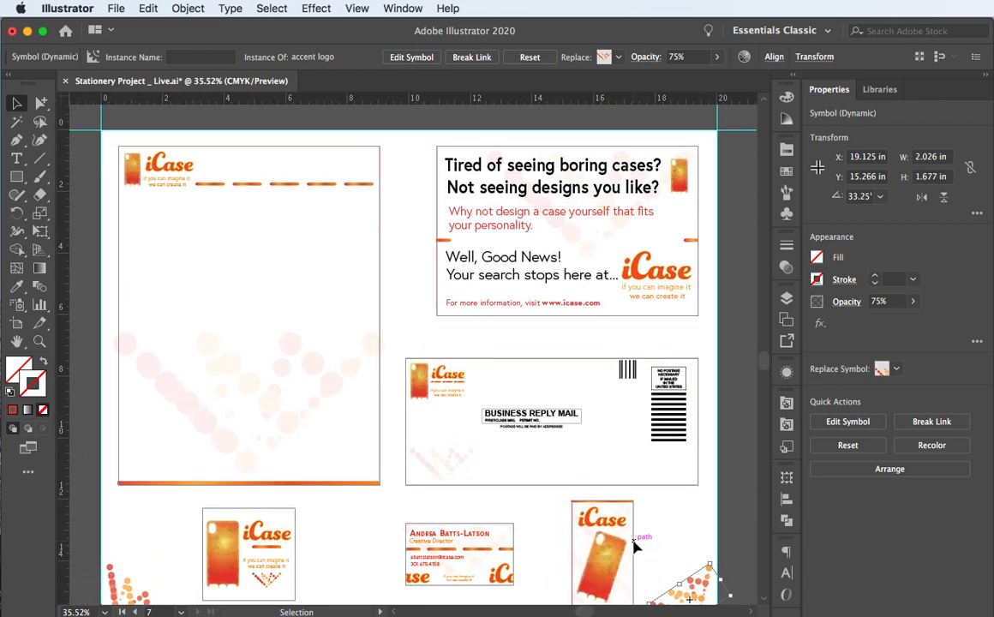
pyautogui.click(395, 206)
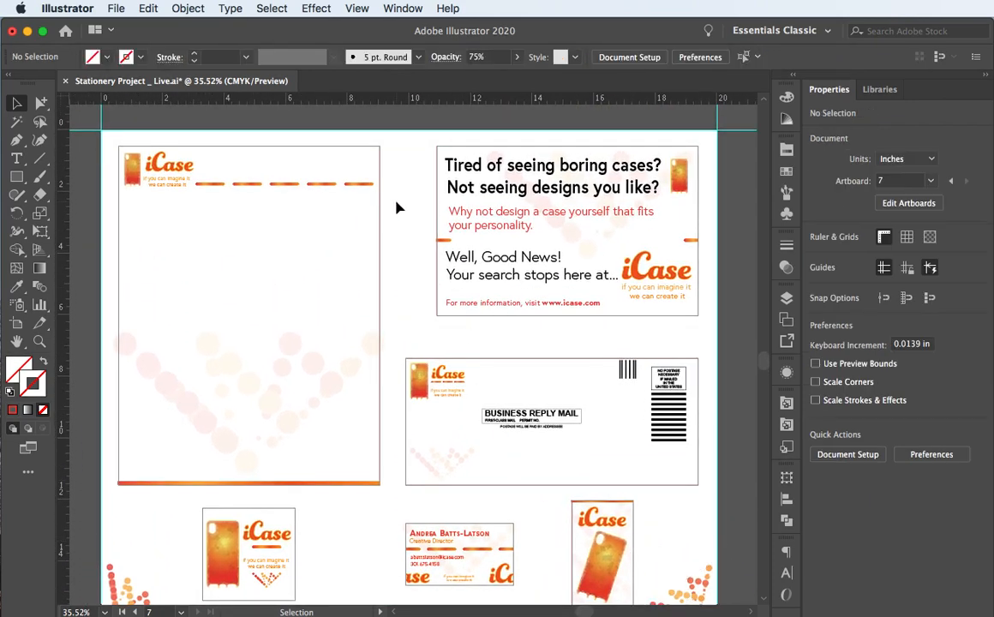
pyautogui.scroll(-4, 397, 206)
pyautogui.hscroll(1, 397, 207)
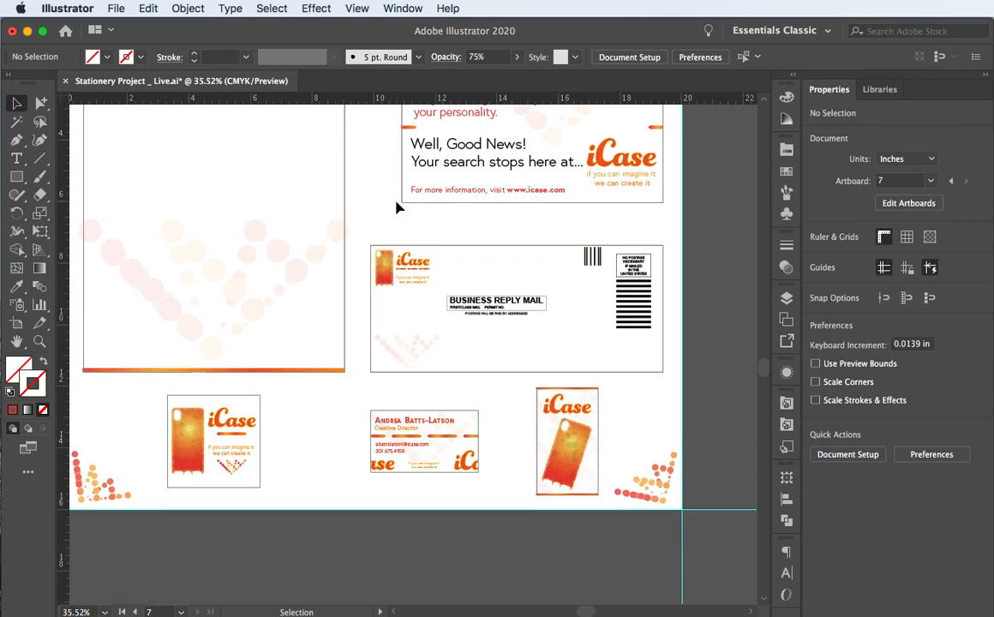
pyautogui.scroll(5, 396, 207)
pyautogui.hscroll(-2, 397, 207)
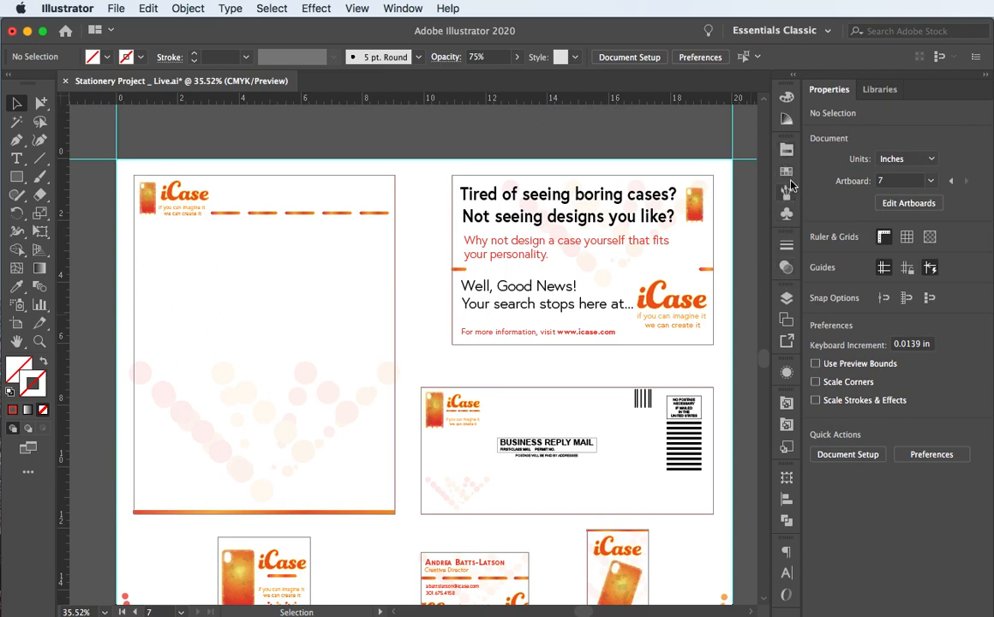
# Build a vertical dashed line of six bar logo symbols, rotated to 270°, between the letterhead and the "Tired of seeing boring cases?" card
pyautogui.click(786, 215)
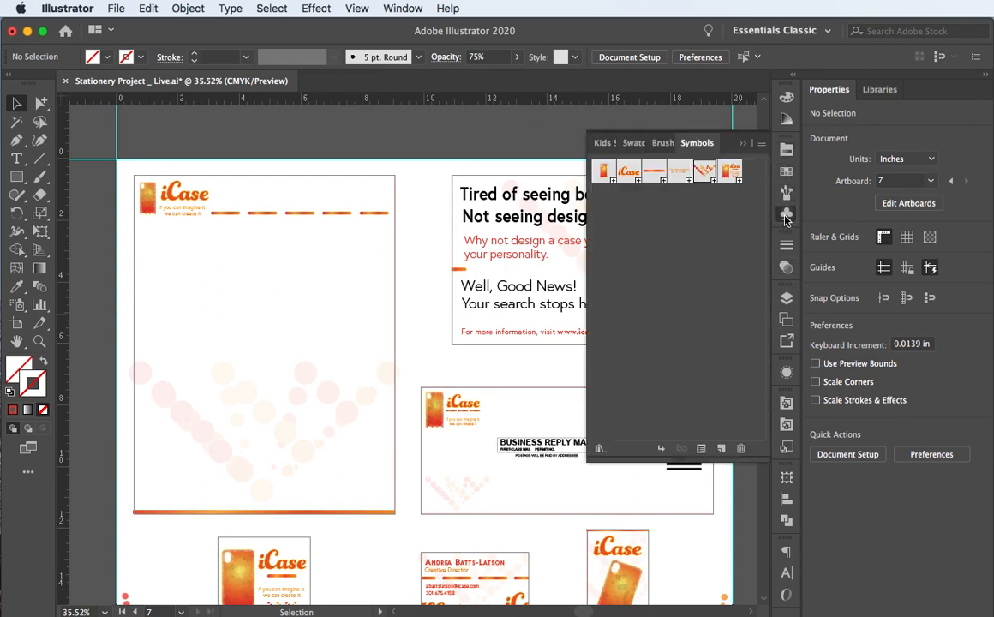
pyautogui.moveTo(649, 187); pyautogui.dragTo(422, 378)
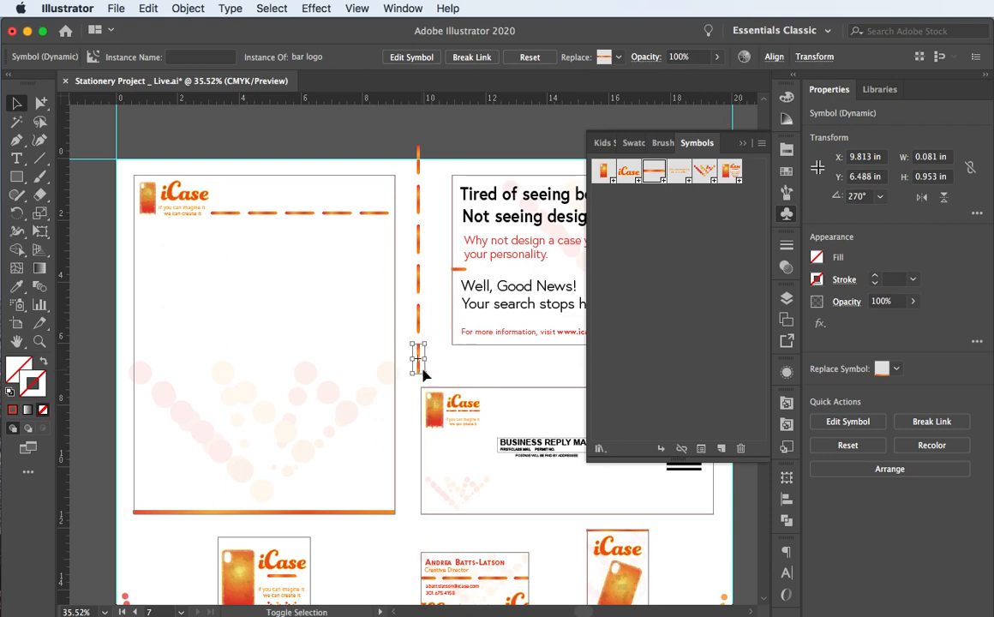
pyautogui.hscroll(4, 366, 248)
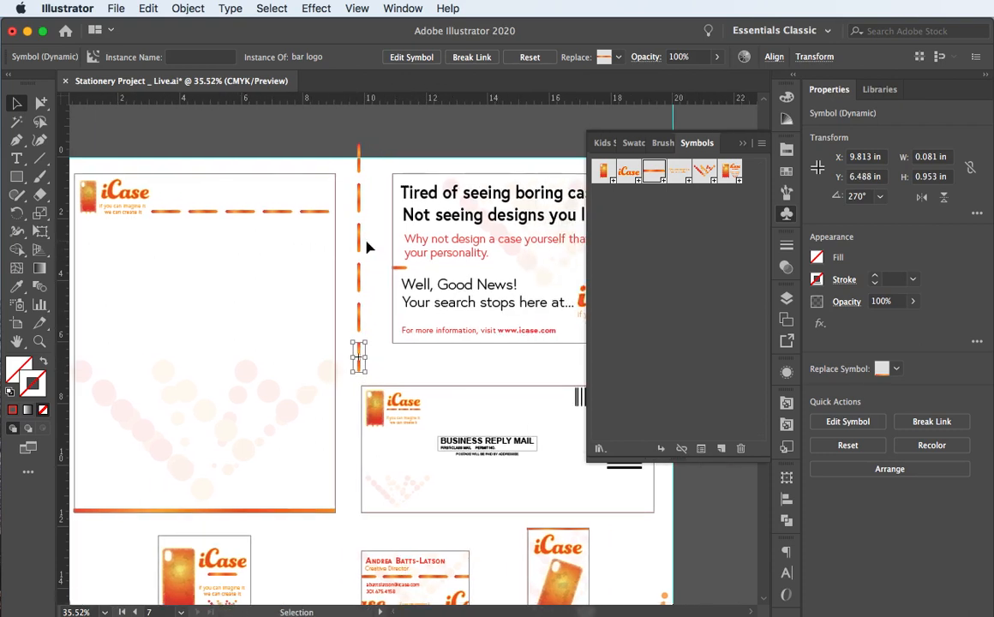
# Move the six vertical bar symbols together to about X 9.94 in and group them
pyautogui.moveTo(346, 127); pyautogui.dragTo(369, 341)
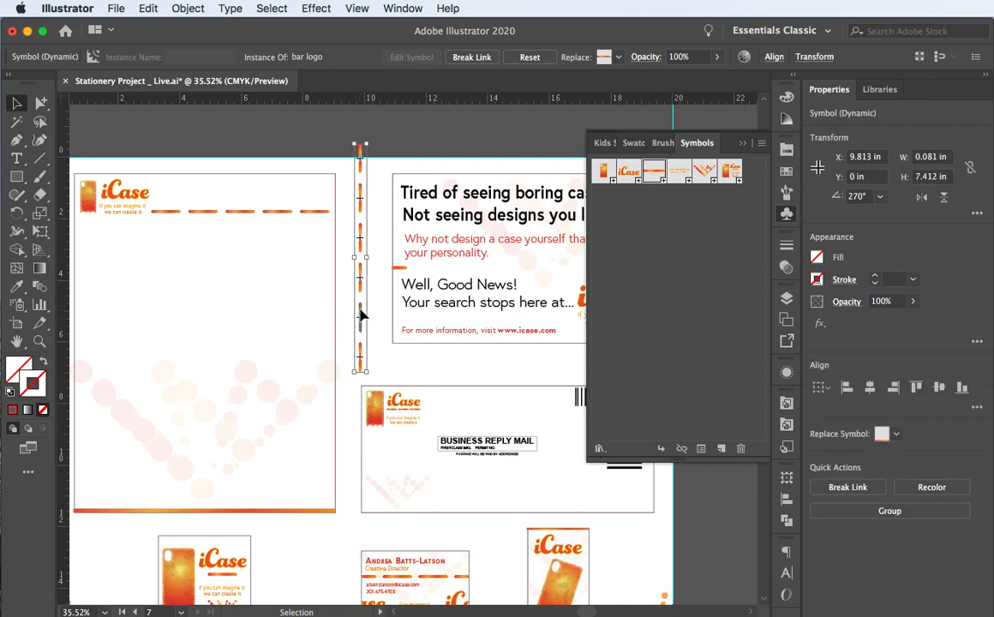
pyautogui.moveTo(360, 315); pyautogui.dragTo(366, 314)
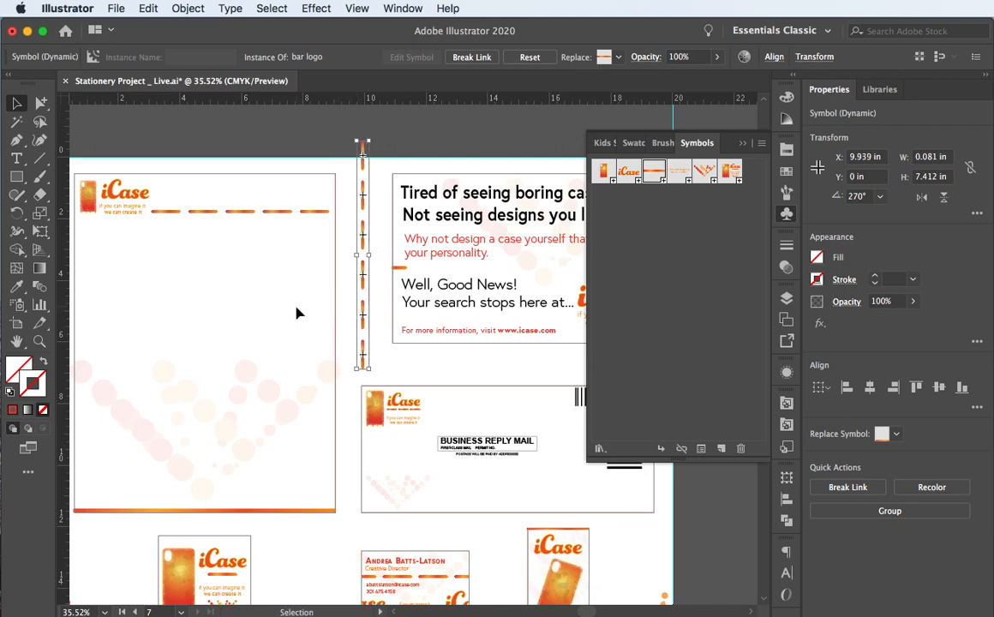
pyautogui.press('alt+super')
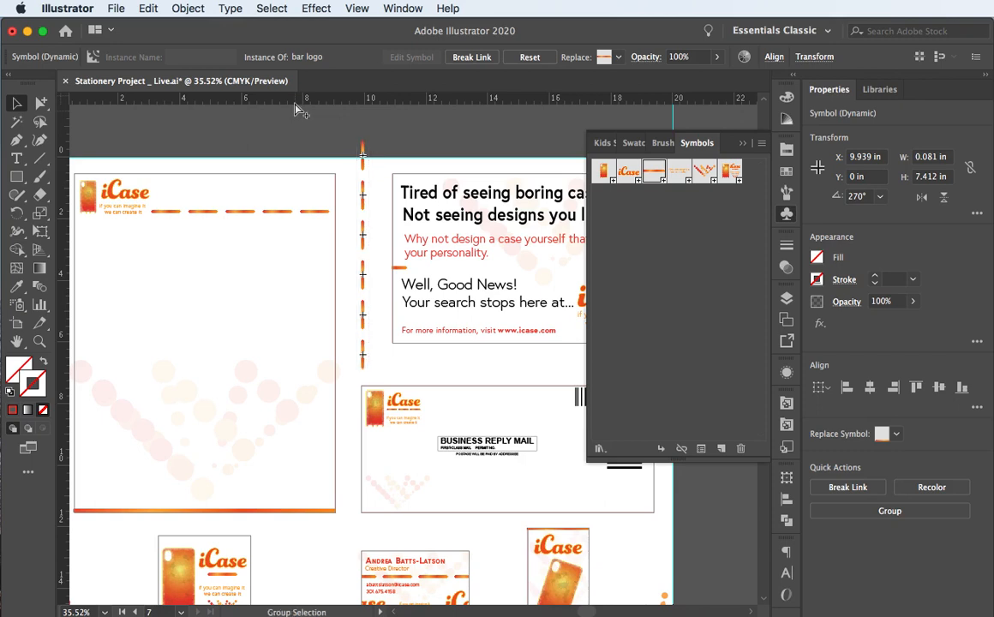
pyautogui.click(294, 134)
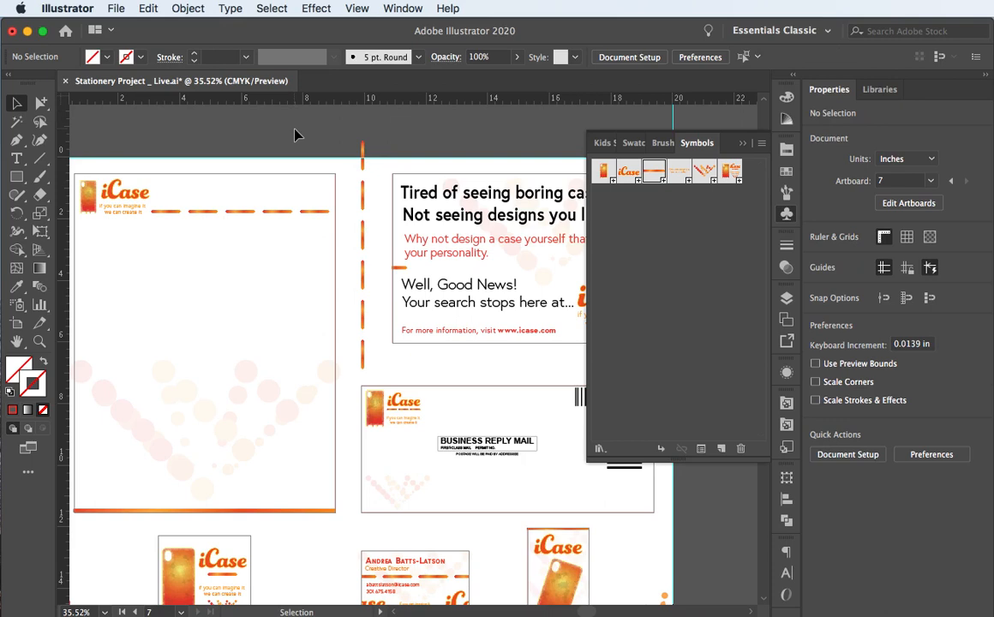
# Delete only the lowest bar from the vertical bar group
pyautogui.click(365, 364)
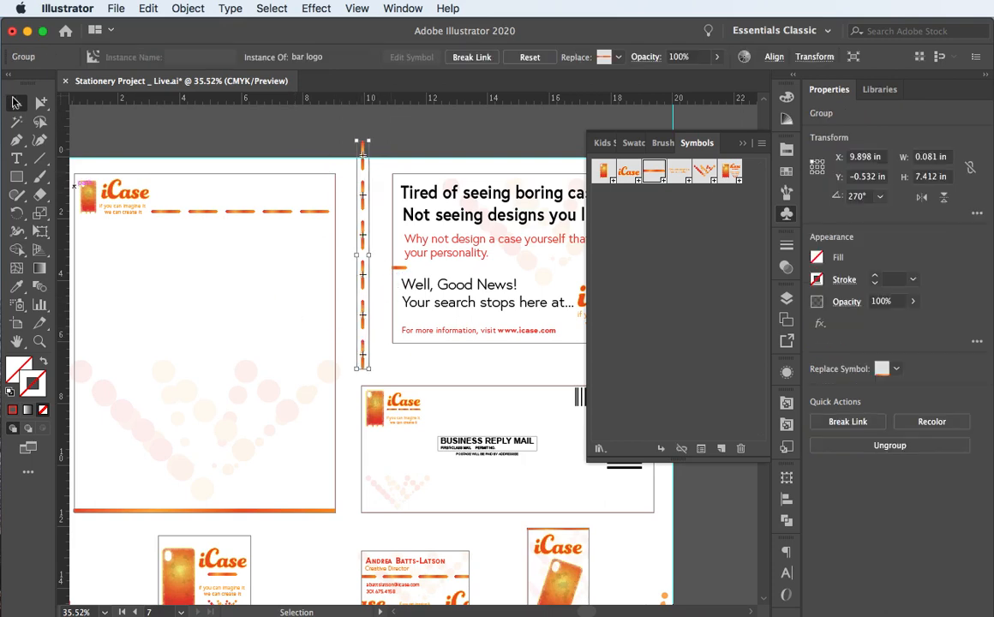
pyautogui.click(40, 103)
pyautogui.click(336, 340)
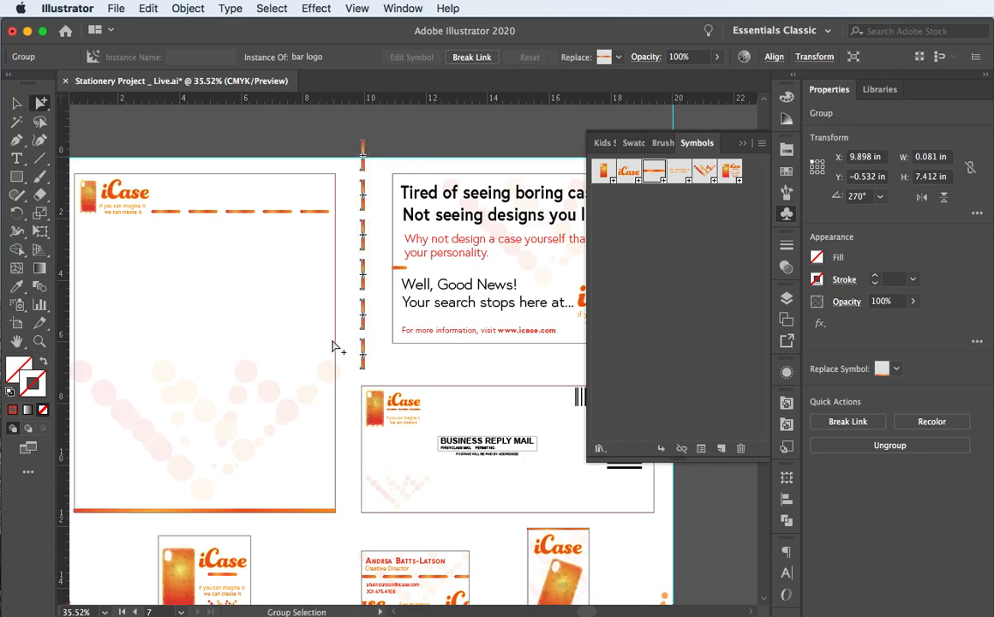
pyautogui.click(360, 351)
pyautogui.click(363, 354)
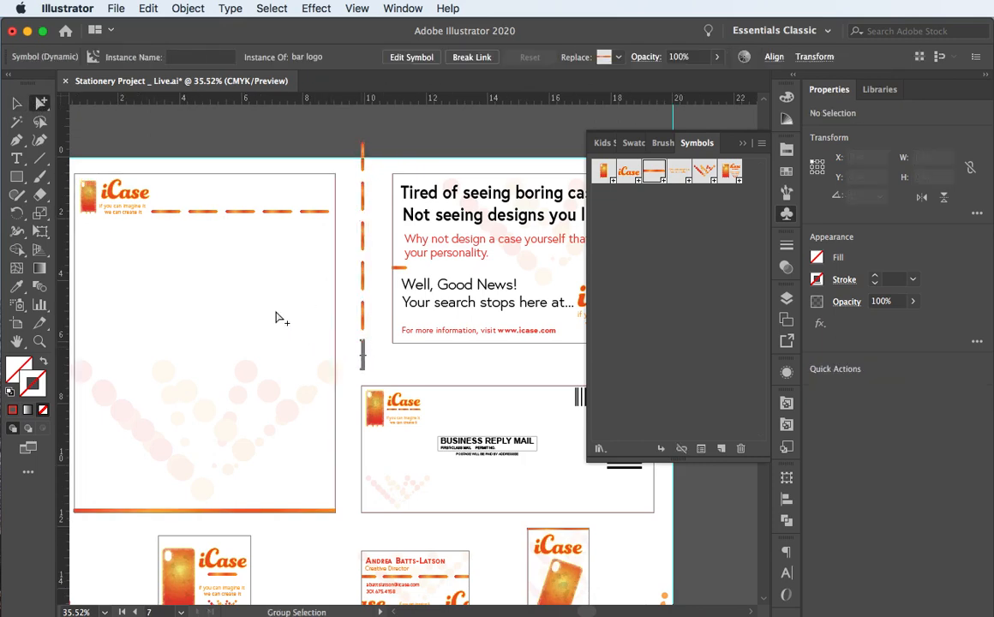
pyautogui.press('Delete')
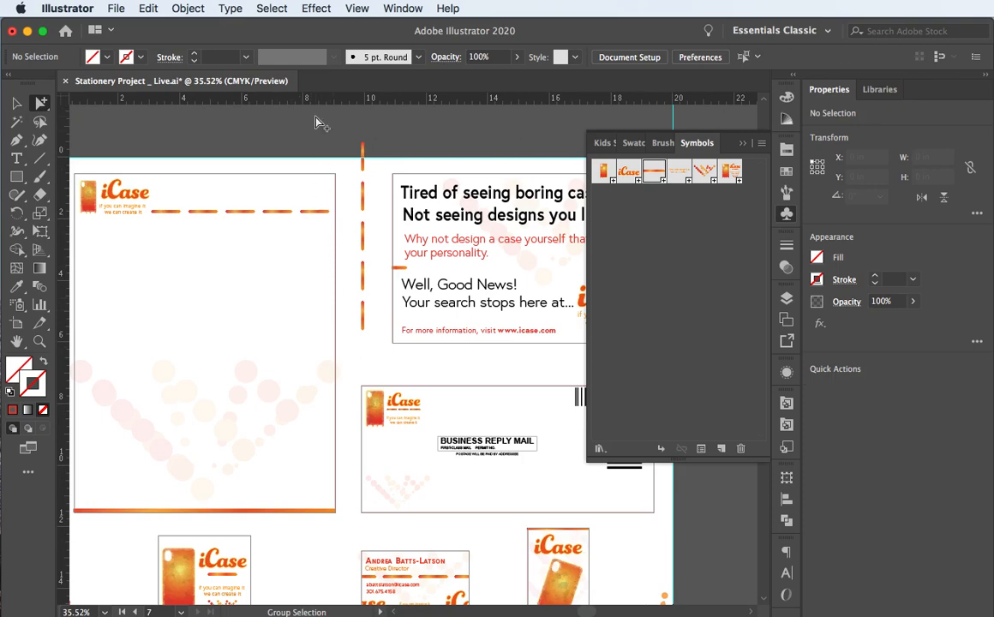
# Move the vertical bar group down to about Y 0.48 in, in line with the upper edge of the letterhead
pyautogui.click(17, 103)
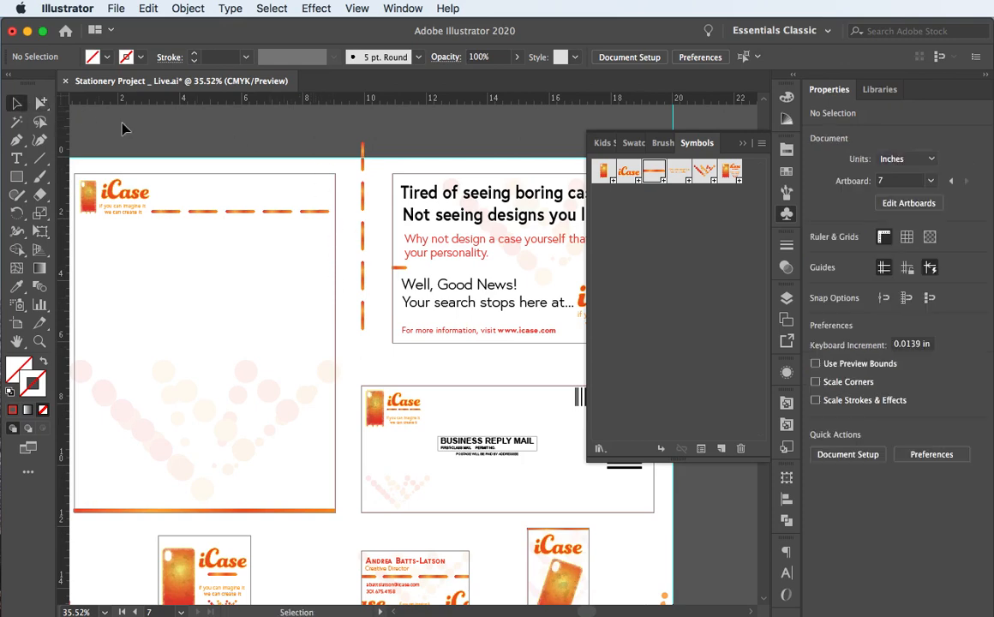
pyautogui.click(363, 239)
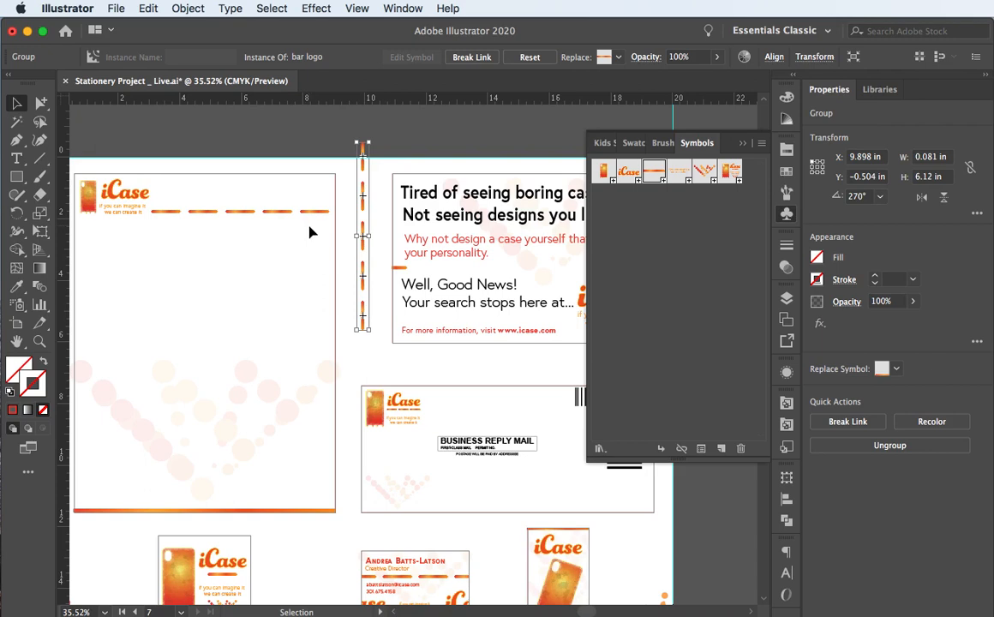
pyautogui.moveTo(361, 223); pyautogui.dragTo(365, 267)
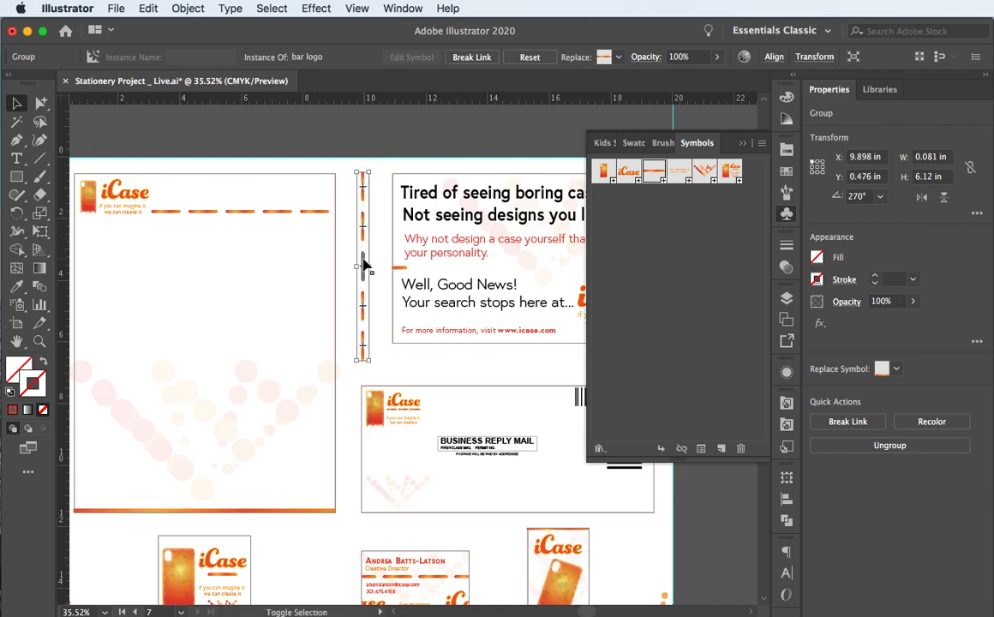
pyautogui.click(288, 158)
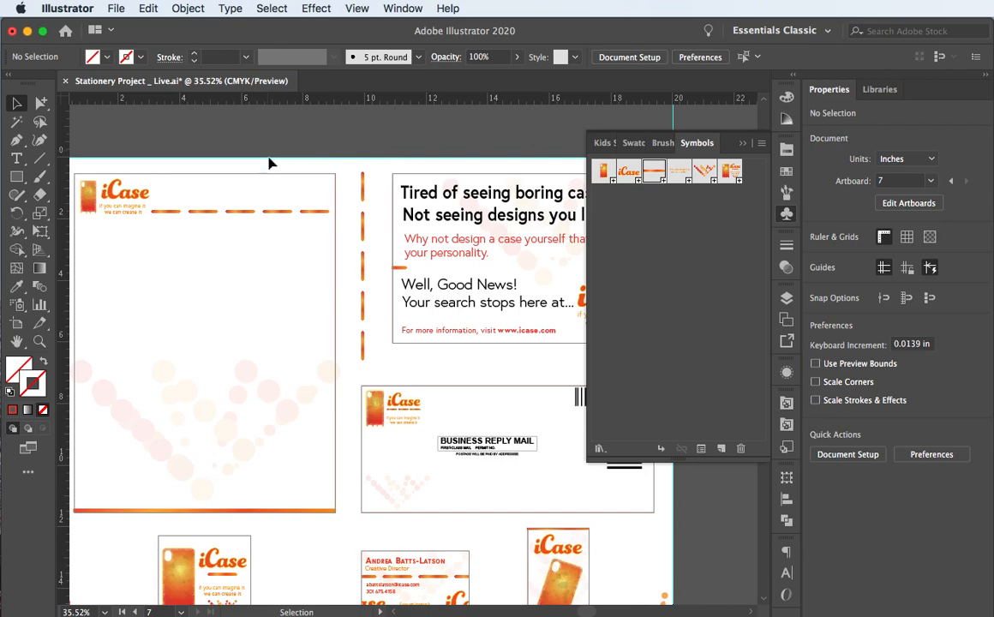
# Examine the print sheet's layout for further places to add a dashed bar divider
pyautogui.scroll(-5, 278, 191)
pyautogui.hscroll(6, 278, 191)
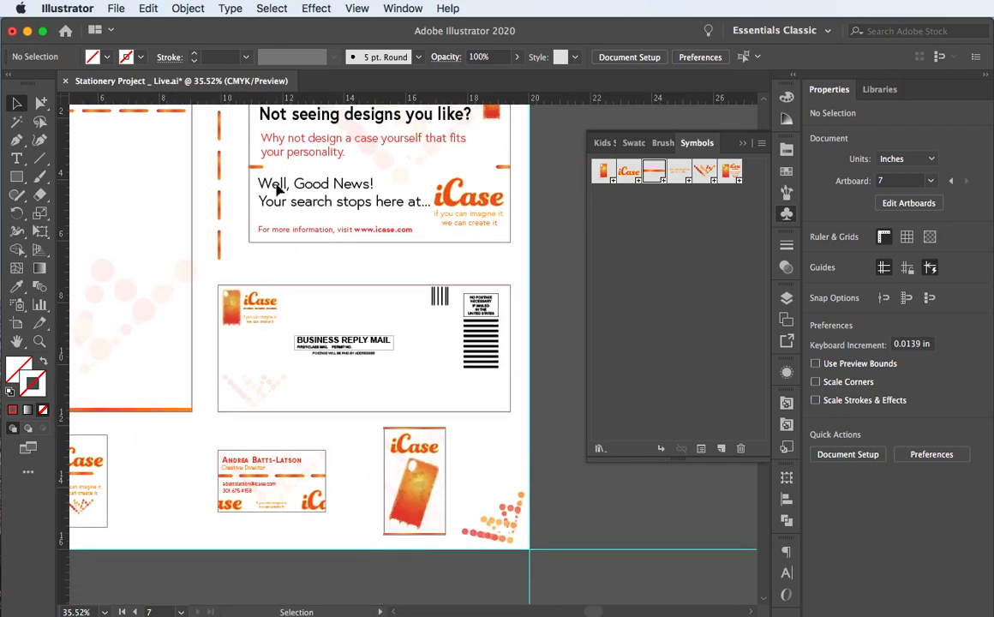
pyautogui.scroll(-6, 278, 190)
pyautogui.hscroll(-10, 277, 190)
pyautogui.scroll(4, 278, 190)
pyautogui.hscroll(3, 278, 191)
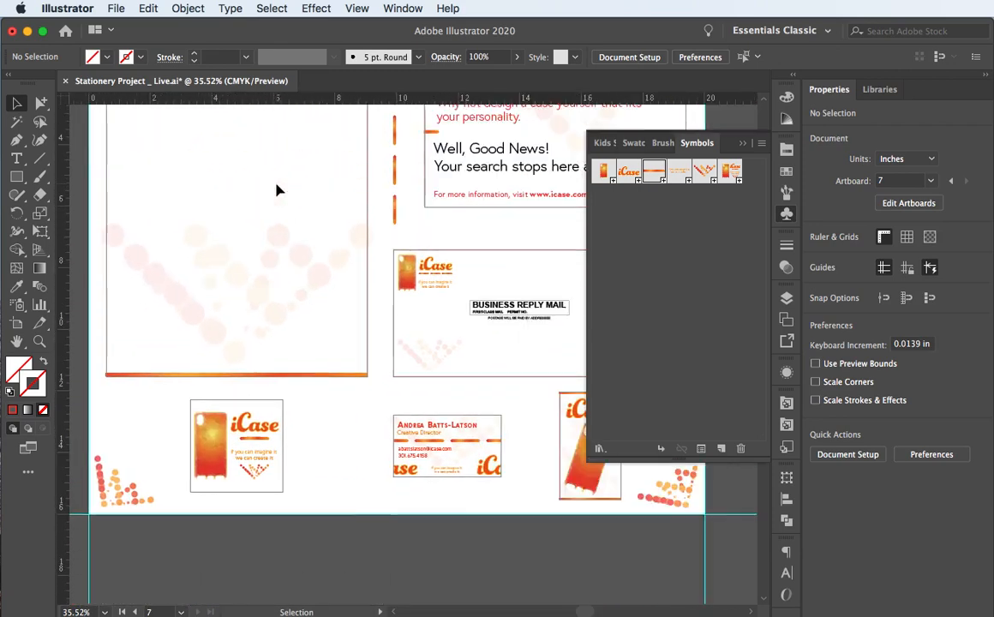
pyautogui.scroll(4, 276, 190)
pyautogui.hscroll(7, 276, 189)
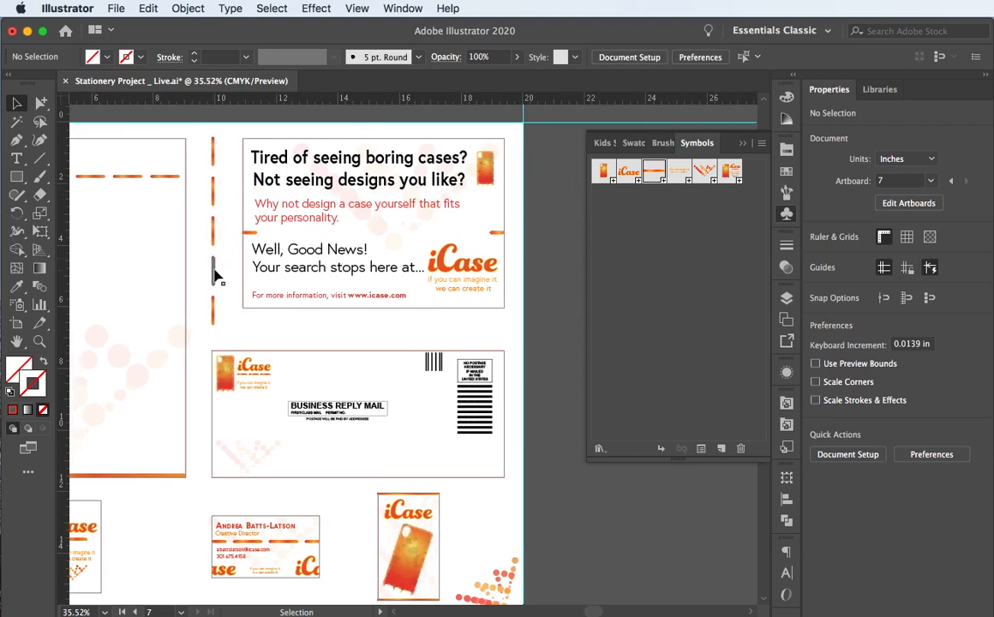
# Duplicate the vertical bar group, rotate the copy to horizontal, and place it between the "Tired of seeing boring cases?" card and the reply envelope
pyautogui.moveTo(216, 276); pyautogui.dragTo(437, 349)
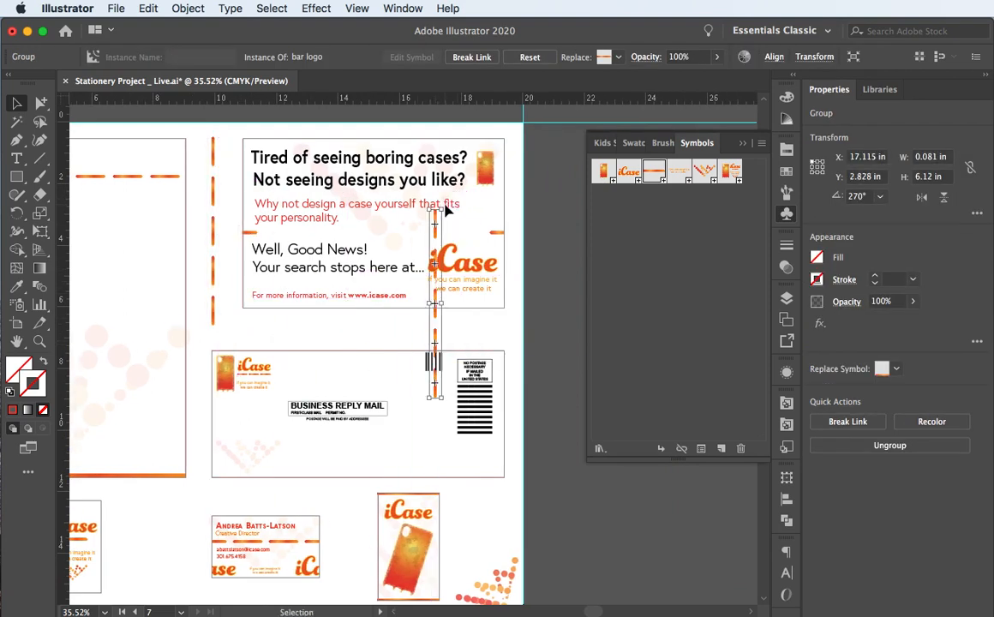
pyautogui.moveTo(444, 206); pyautogui.dragTo(348, 301)
pyautogui.moveTo(431, 306); pyautogui.dragTo(407, 334)
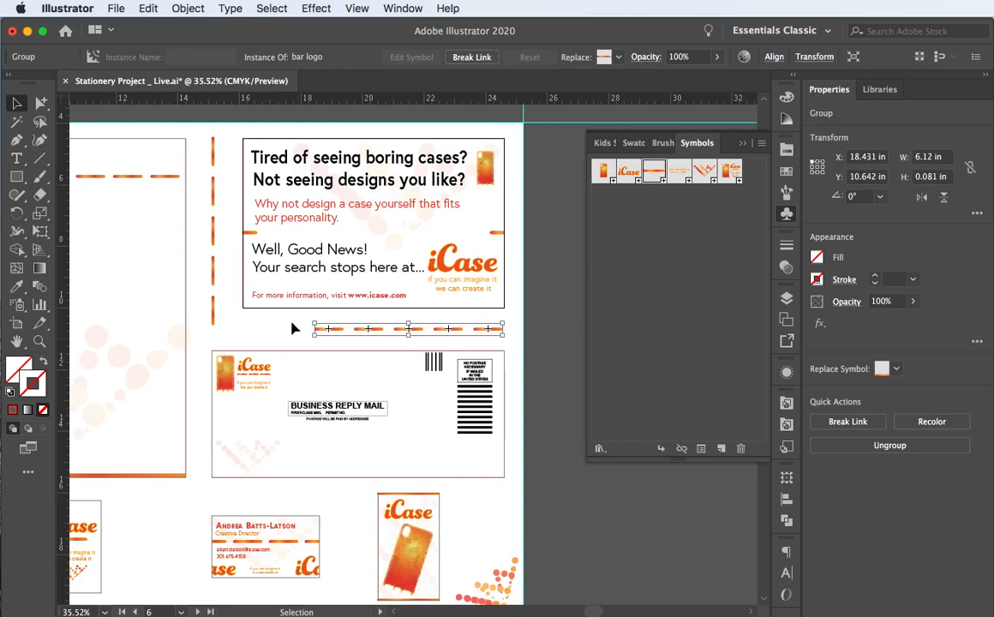
# Isolate the horizontal bar group and add two copies of its first bar, extending the line to about 9.04 in wide
pyautogui.doubleClick(322, 332)
pyautogui.click(323, 334)
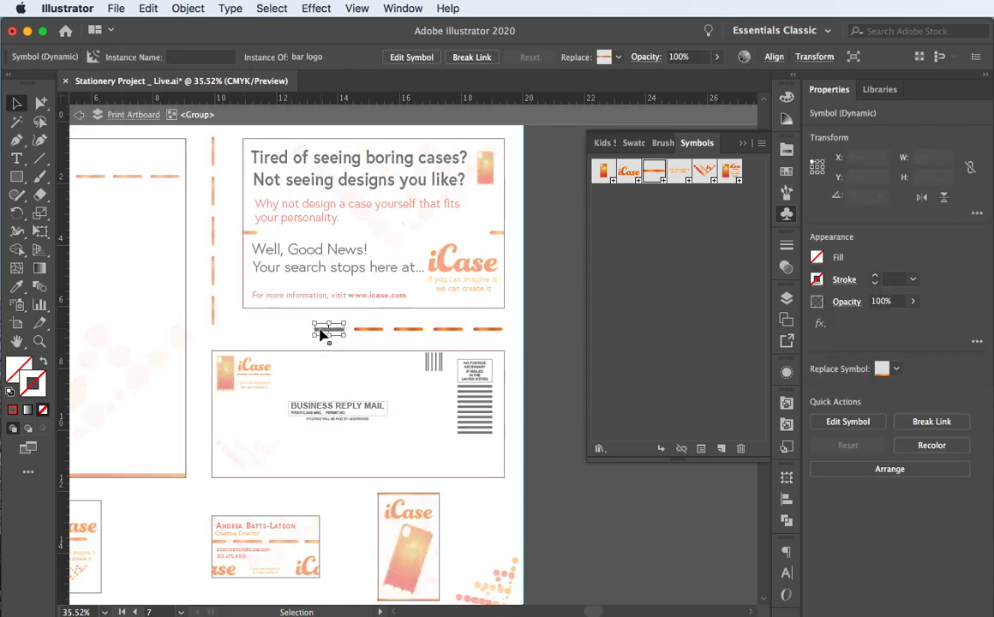
pyautogui.doubleClick(321, 334)
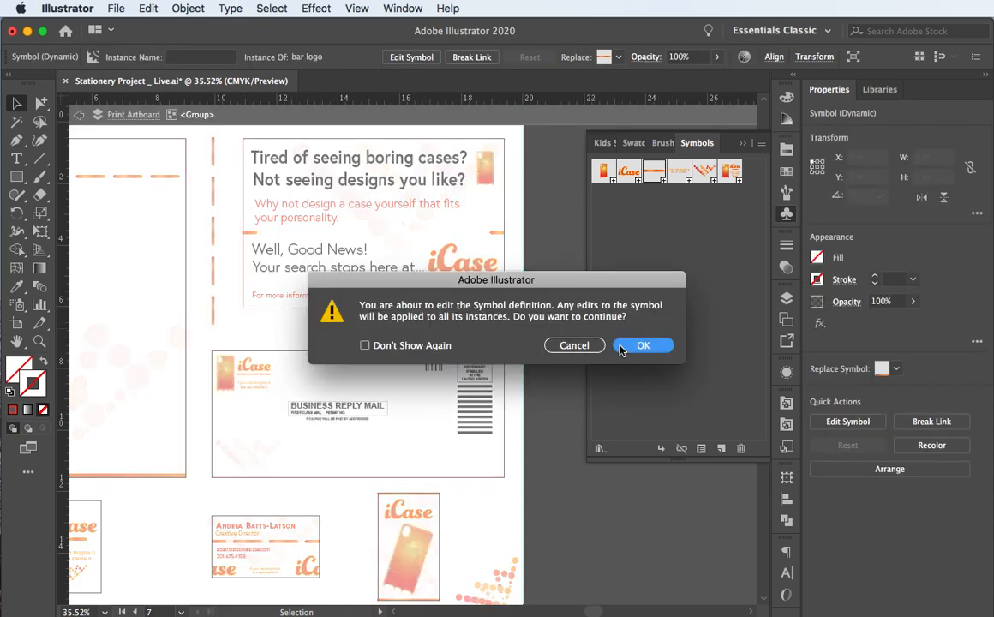
pyautogui.click(576, 345)
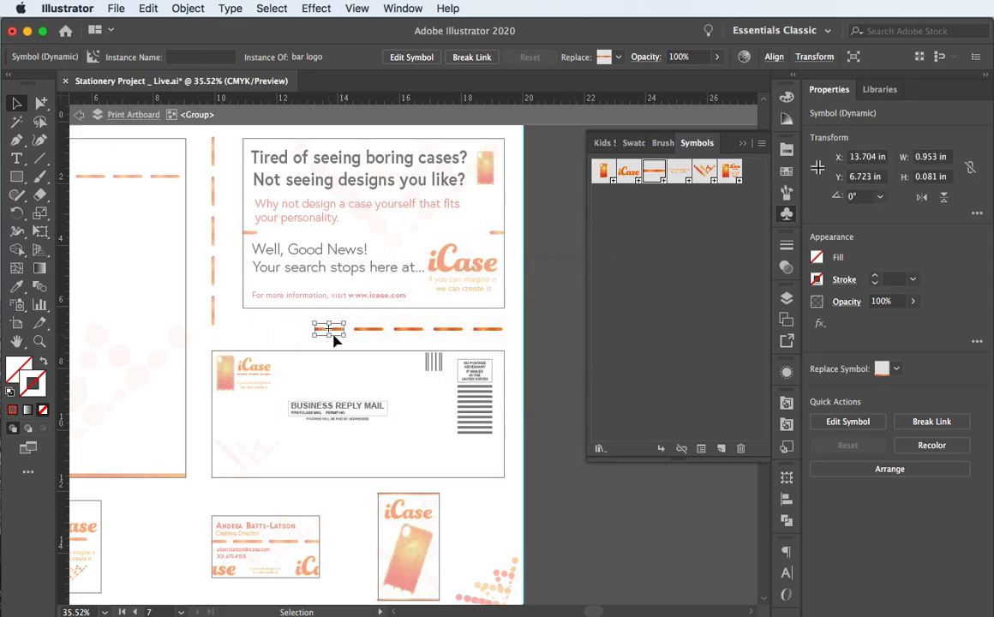
pyautogui.moveTo(321, 334); pyautogui.dragTo(240, 336)
# Select all seven bars of the horizontal dashed line and group them
pyautogui.keyDown('shift'); pyautogui.click(284, 330); pyautogui.keyUp('shift')
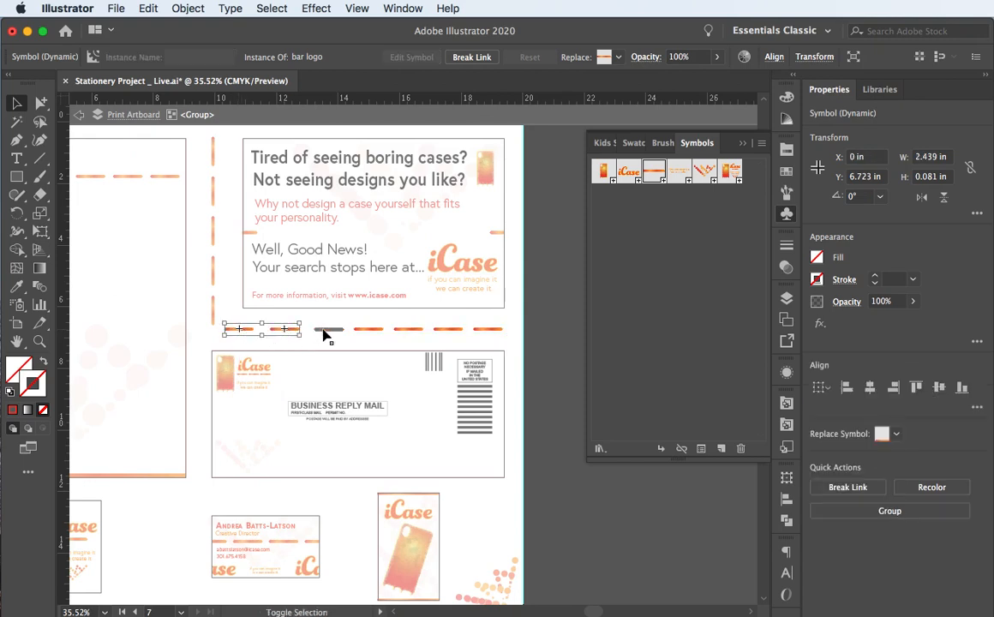
pyautogui.keyDown('shift'); pyautogui.click(328, 330); pyautogui.keyUp('shift')
pyautogui.keyDown('shift'); pyautogui.click(369, 330); pyautogui.keyUp('shift')
pyautogui.keyDown('shift'); pyautogui.click(409, 330); pyautogui.keyUp('shift')
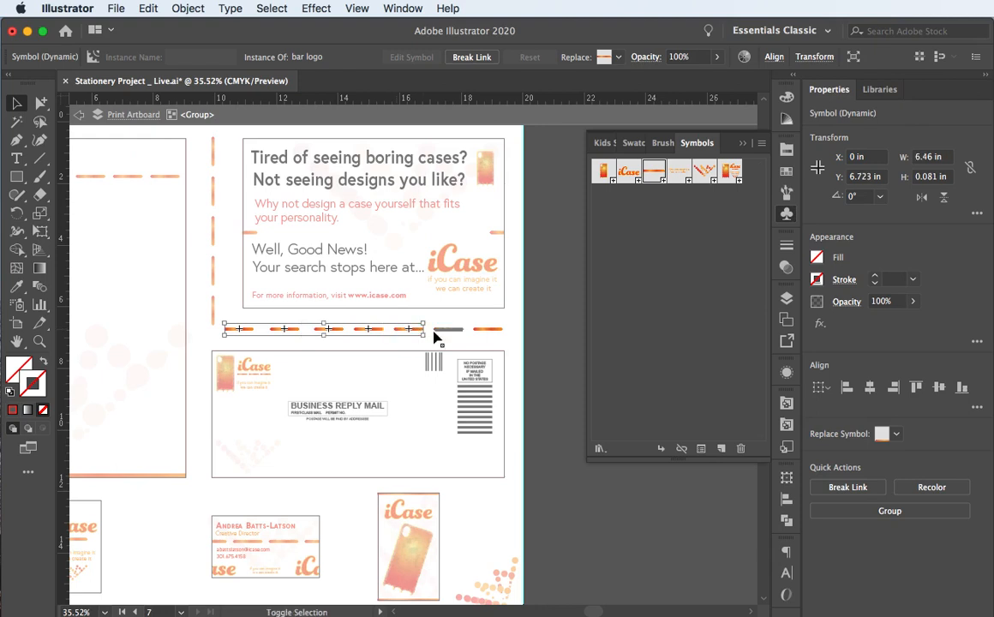
pyautogui.keyDown('shift'); pyautogui.click(447, 331); pyautogui.keyUp('shift')
pyautogui.keyDown('shift'); pyautogui.click(486, 331); pyautogui.keyUp('shift')
pyautogui.press('super+g')
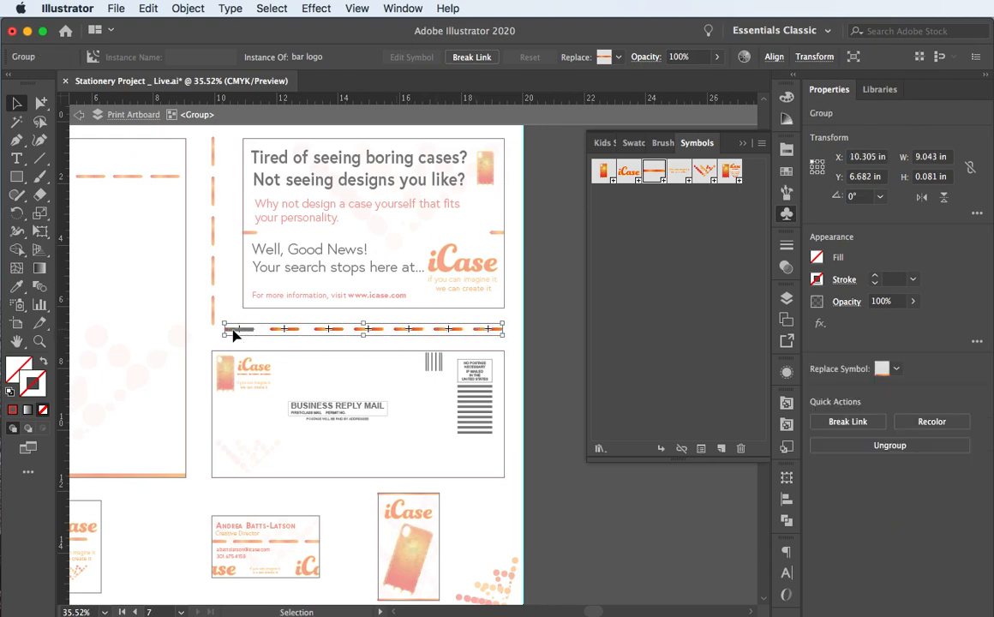
# Try to distribute the horizontal line's bars evenly by their horizontal centers, and undo the attempt
pyautogui.click(774, 58)
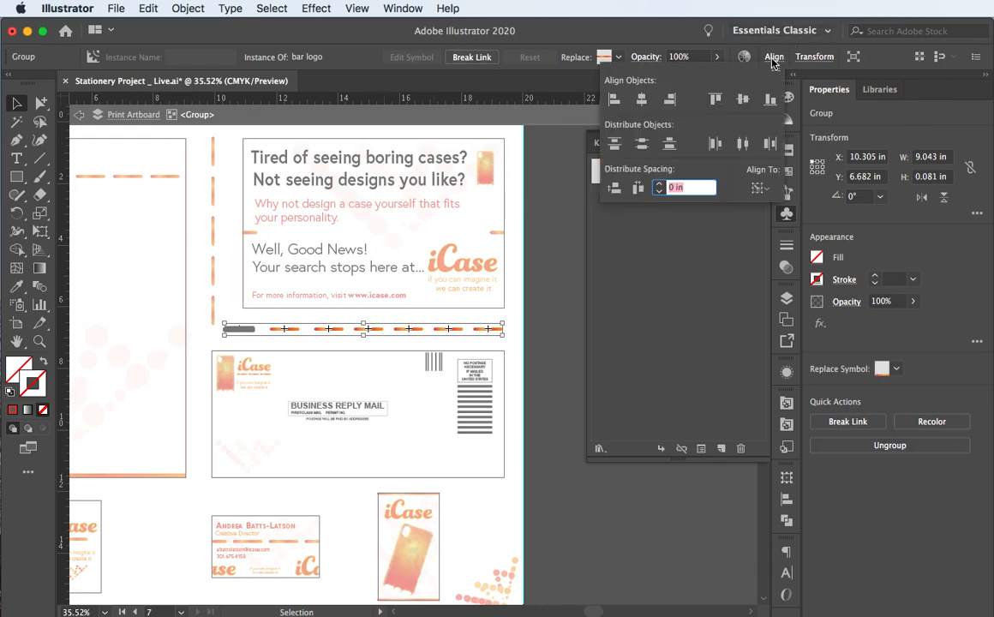
pyautogui.click(744, 144)
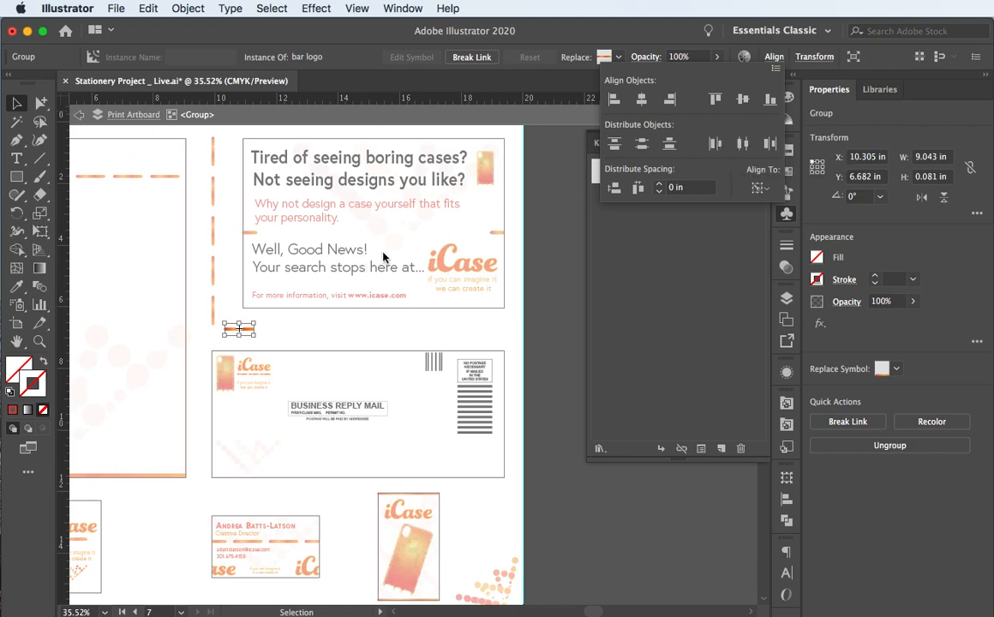
pyautogui.click(258, 335)
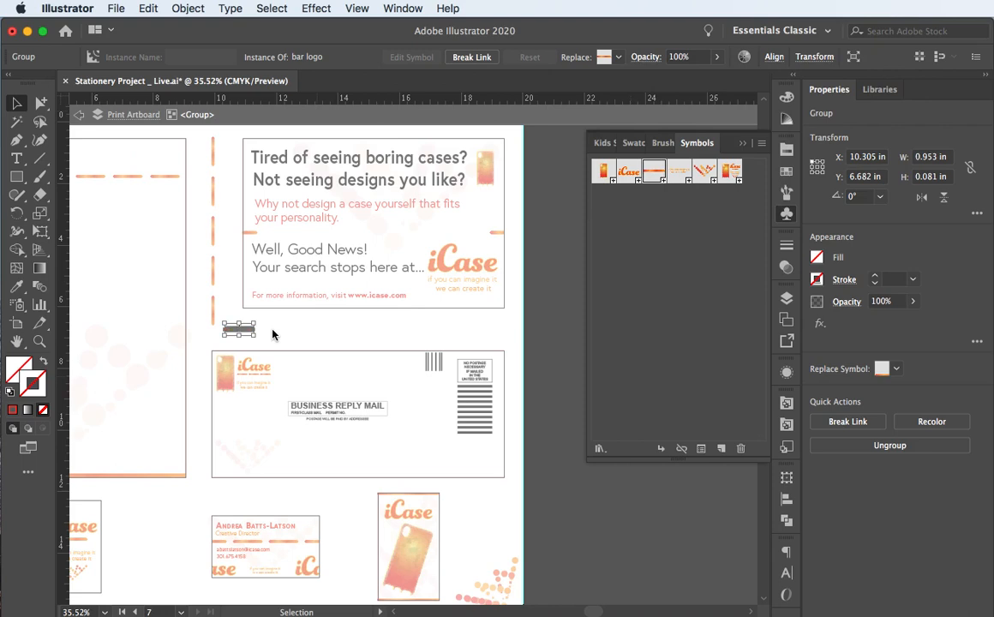
pyautogui.press('super+z')
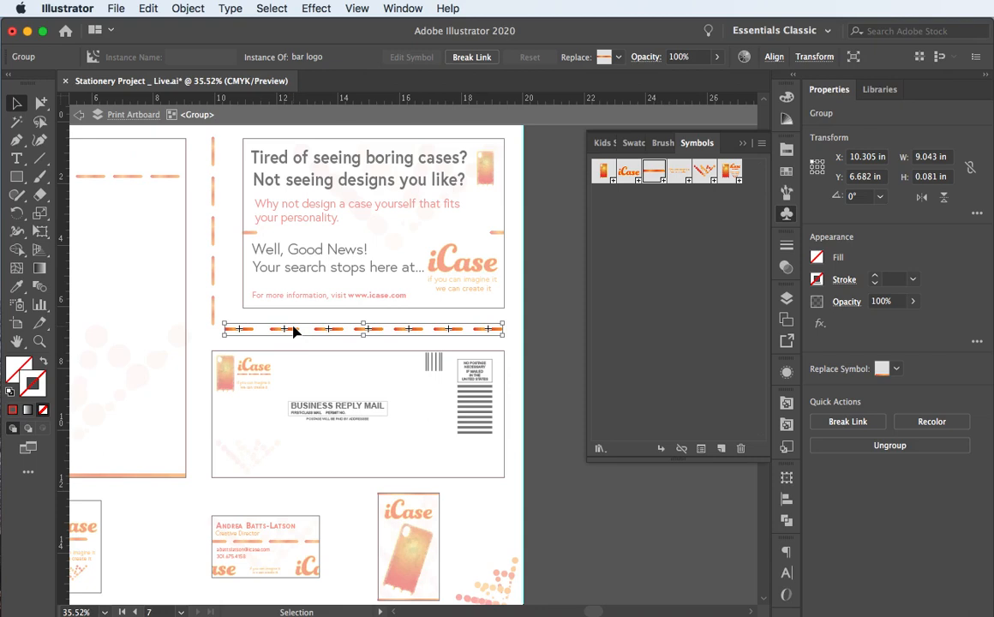
pyautogui.doubleClick(244, 331)
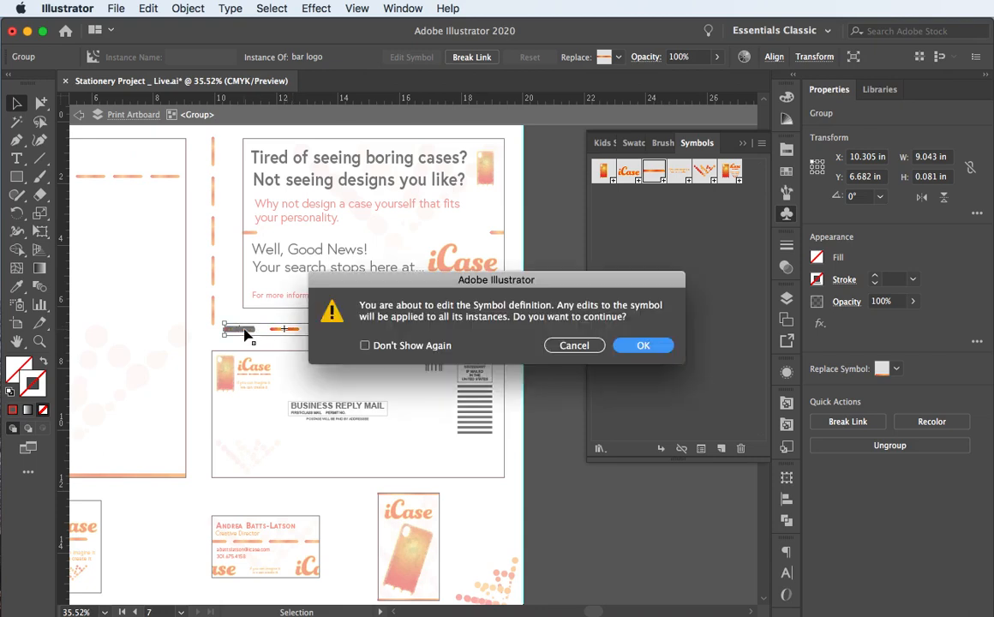
pyautogui.click(642, 351)
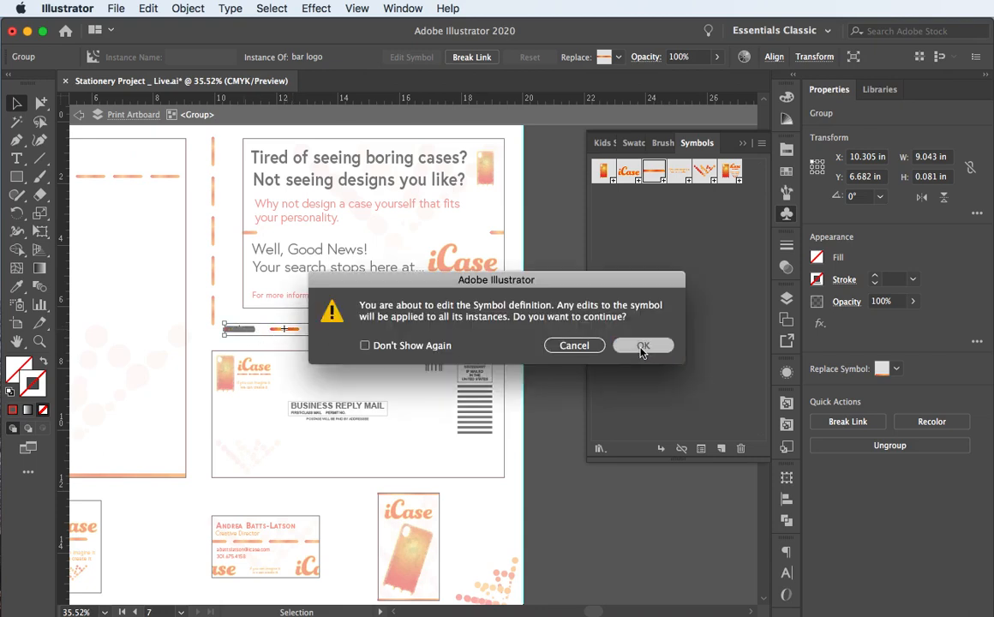
pyautogui.click(574, 347)
# Check individual bars of the horizontal dashed line inside the isolated group
pyautogui.click(301, 344)
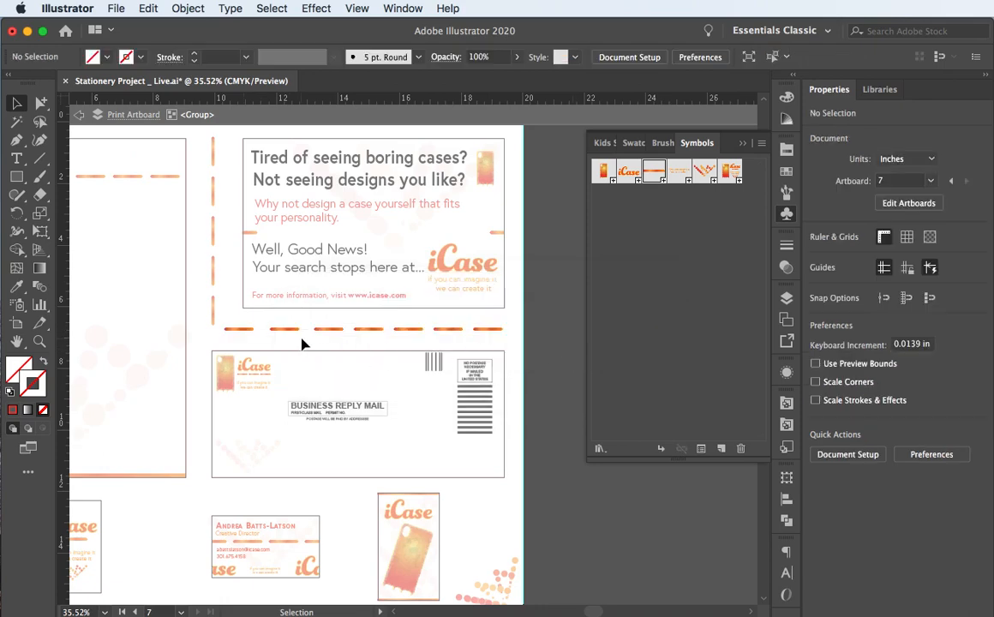
pyautogui.click(281, 330)
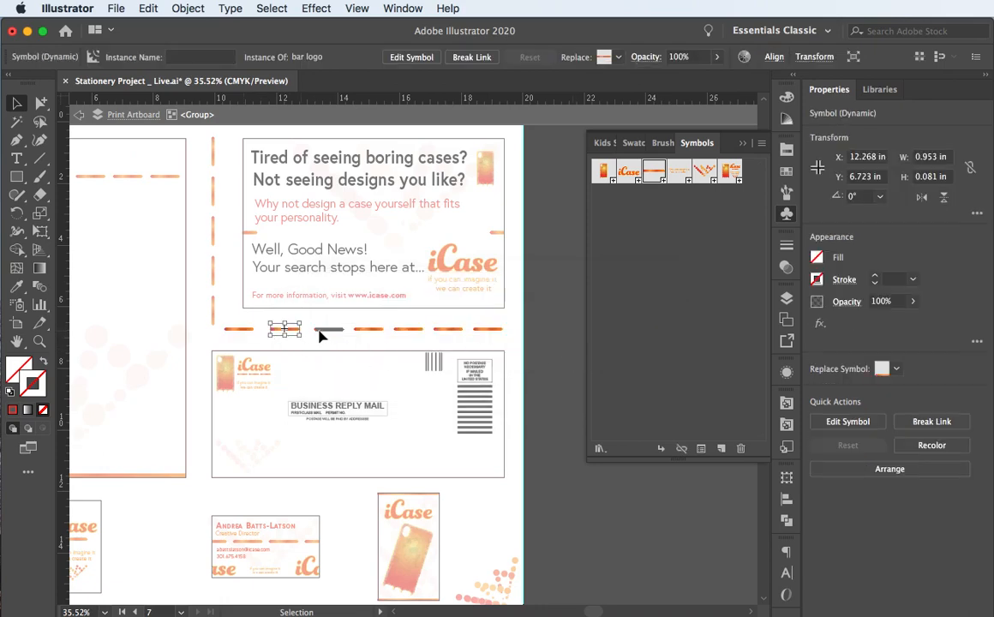
pyautogui.click(320, 330)
pyautogui.click(412, 330)
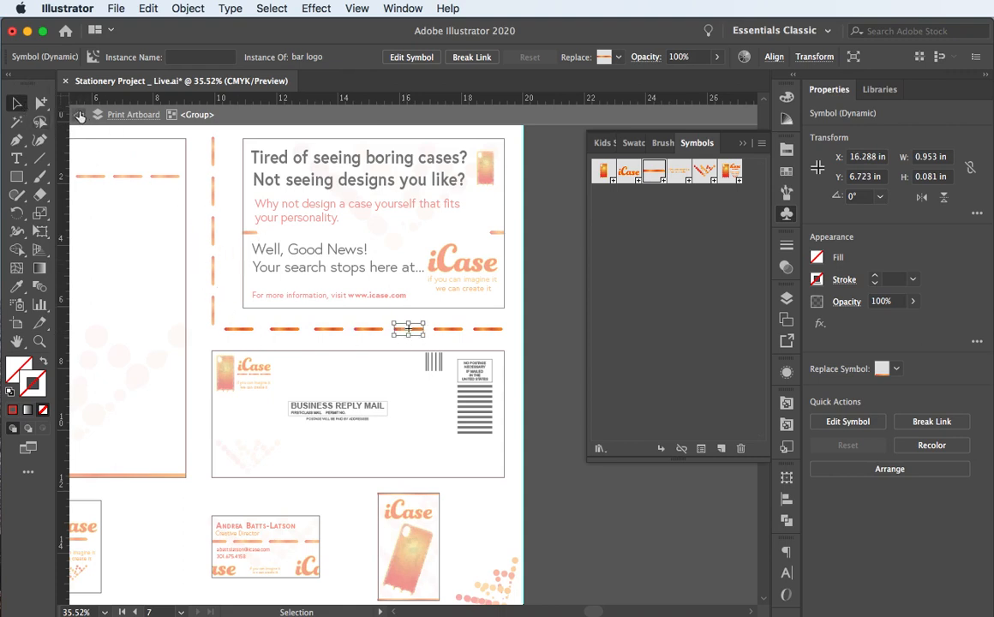
# Group all seven bars of the isolated horizontal dashed line and distribute them evenly across the line's width
pyautogui.click(241, 330)
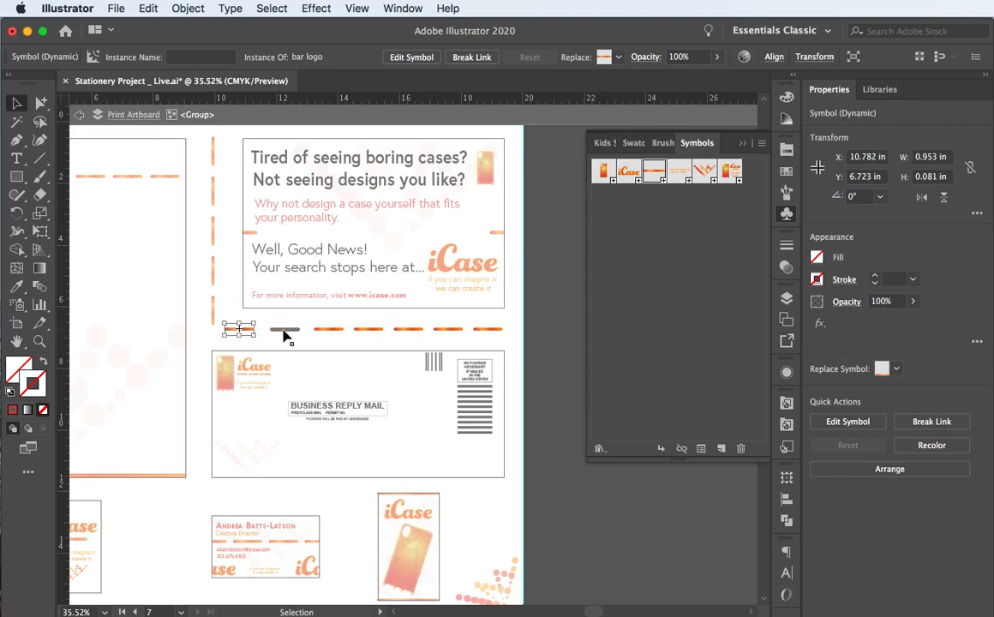
pyautogui.keyDown('shift'); pyautogui.click(286, 331); pyautogui.keyUp('shift')
pyautogui.keyDown('shift'); pyautogui.click(328, 331); pyautogui.keyUp('shift')
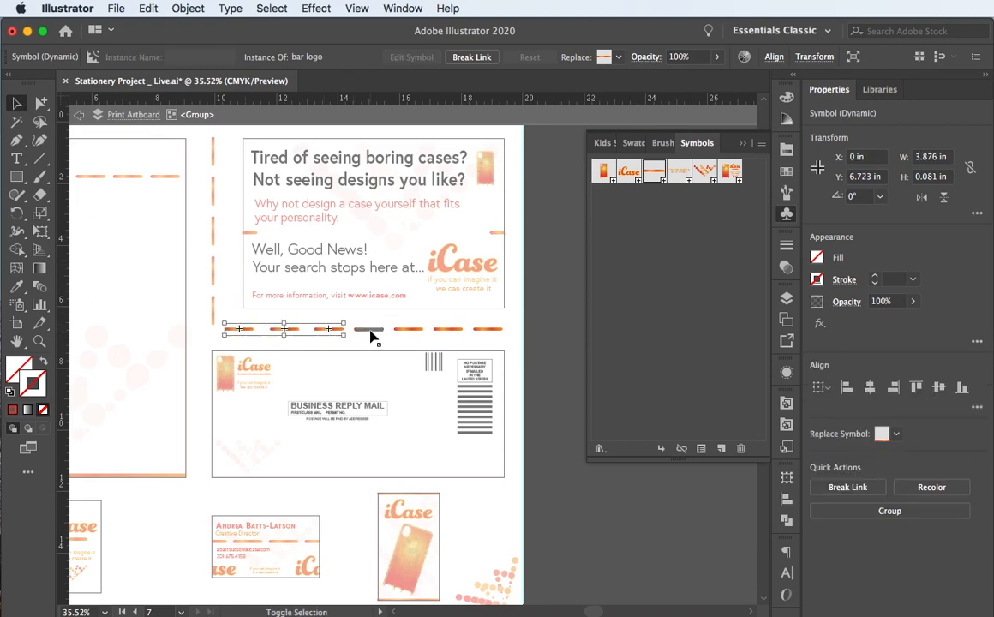
pyautogui.keyDown('shift'); pyautogui.click(370, 333); pyautogui.keyUp('shift')
pyautogui.keyDown('shift'); pyautogui.click(410, 330); pyautogui.keyUp('shift')
pyautogui.keyDown('shift'); pyautogui.click(450, 331); pyautogui.keyUp('shift')
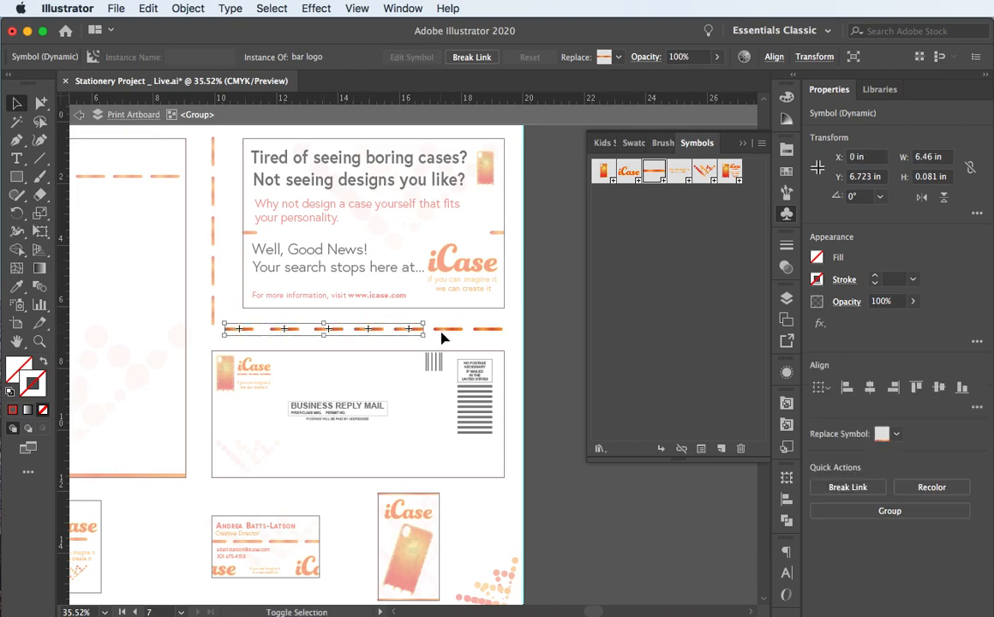
pyautogui.keyDown('shift'); pyautogui.click(489, 330); pyautogui.keyUp('shift')
pyautogui.press('super+g')
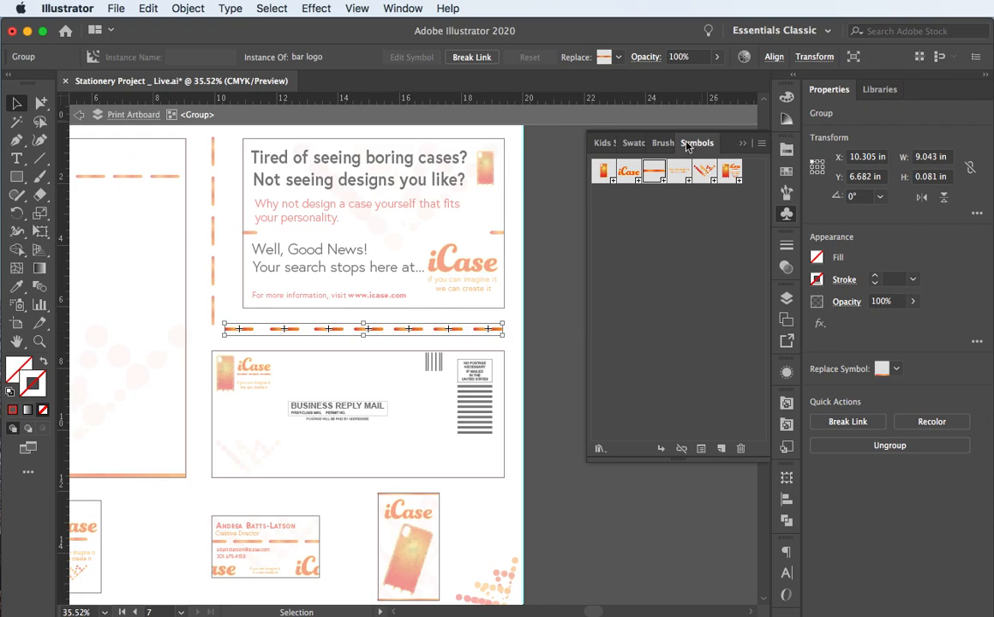
pyautogui.click(743, 144)
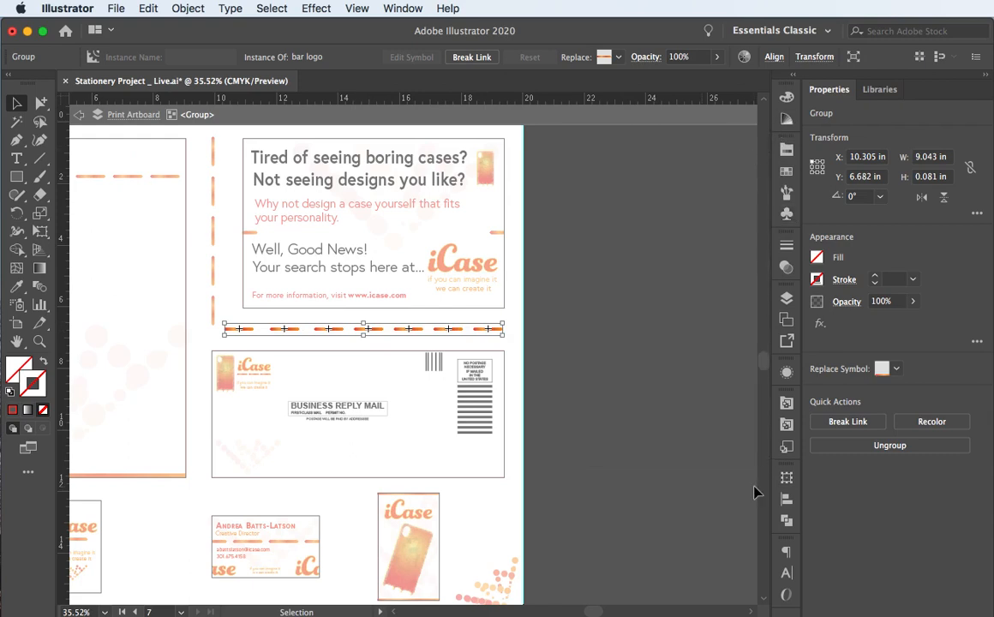
pyautogui.click(788, 501)
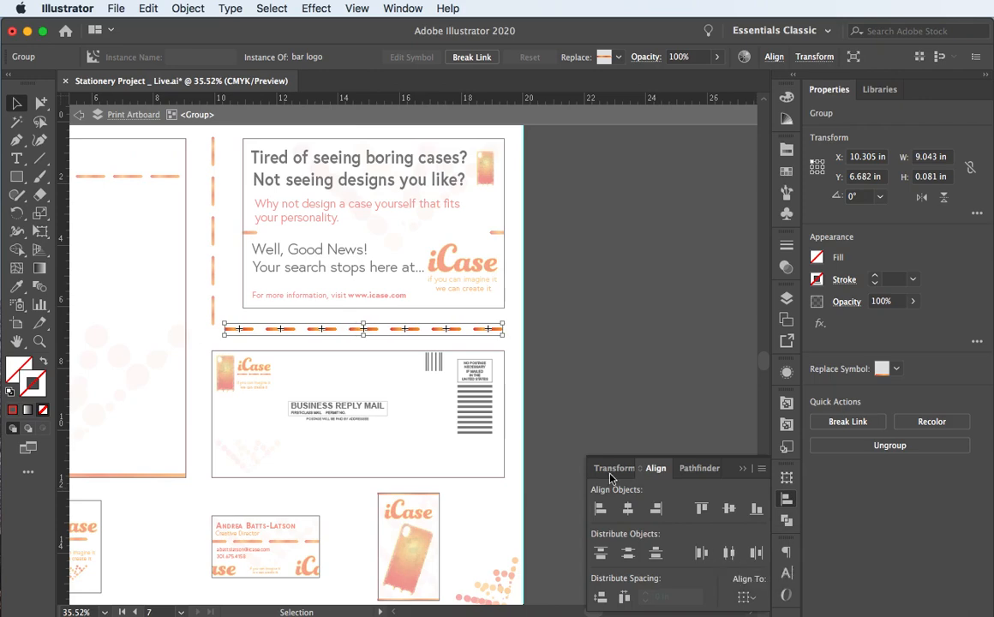
pyautogui.click(569, 345)
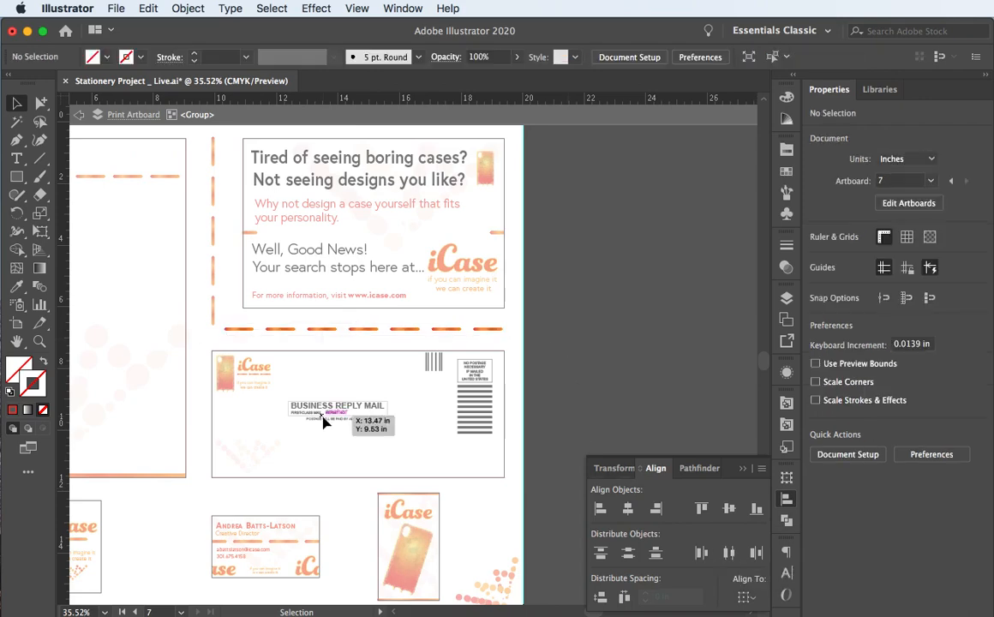
# Leave the group isolation and review the dividers, corner accents and stationery spacing across the whole print artboard
pyautogui.scroll(-5, 326, 420)
pyautogui.hscroll(-5, 326, 420)
pyautogui.hscroll(-1, 326, 422)
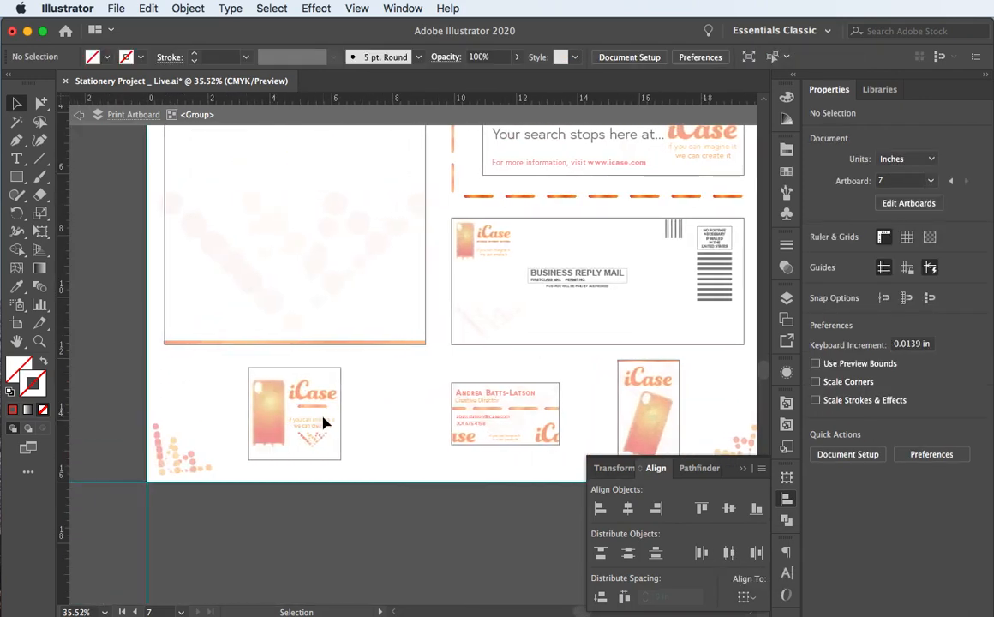
pyautogui.scroll(7, 329, 423)
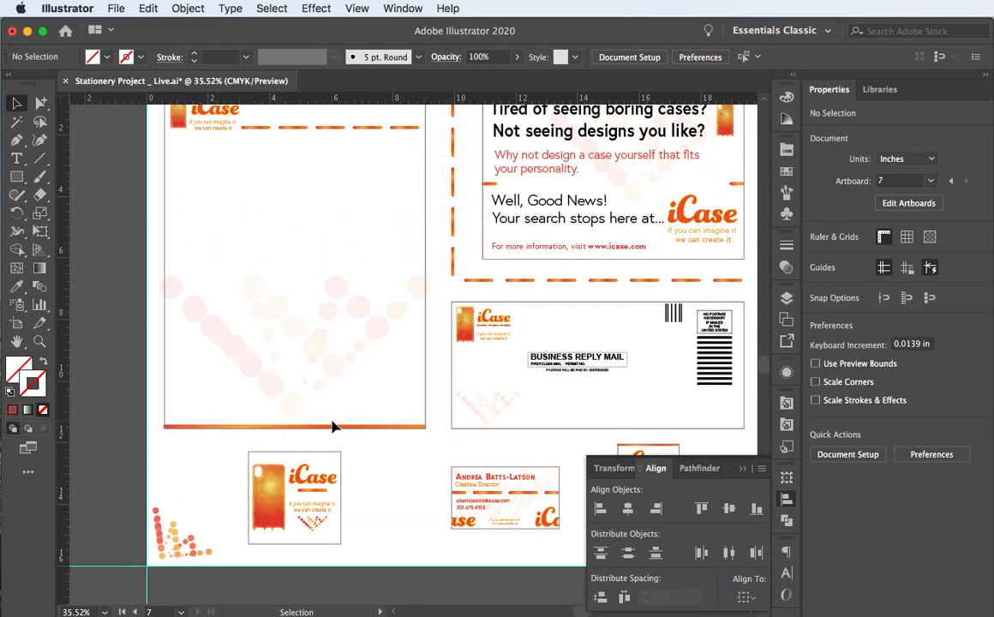
pyautogui.hscroll(4, 329, 424)
pyautogui.scroll(1, 334, 426)
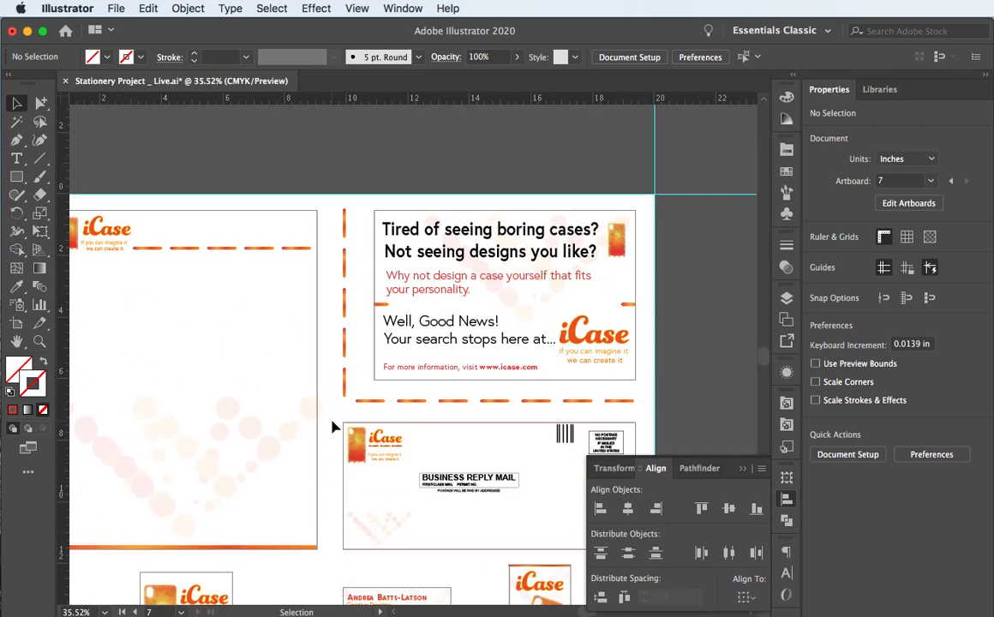
pyautogui.scroll(-6, 334, 426)
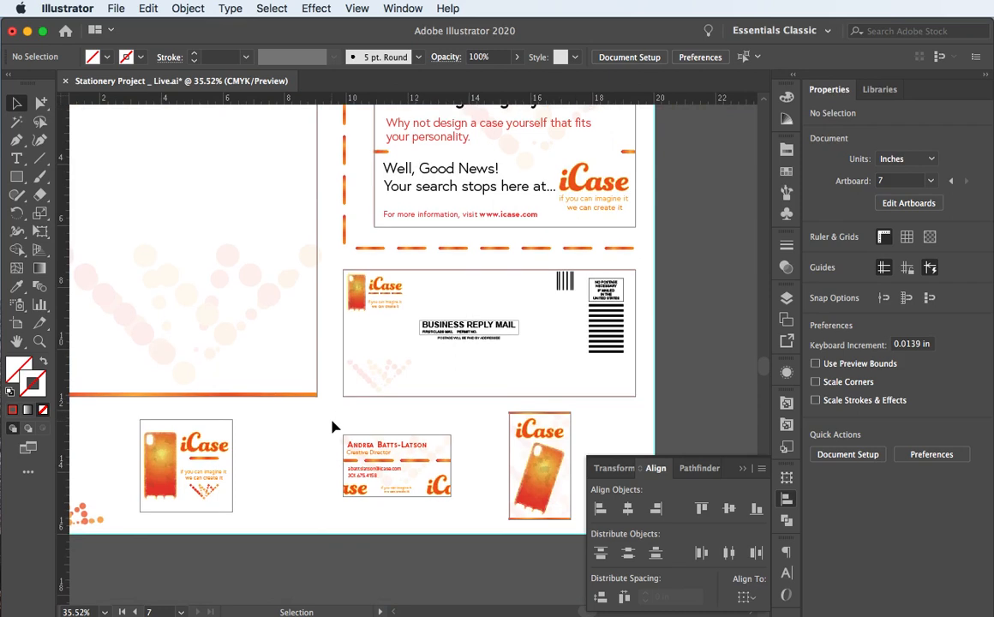
pyautogui.scroll(-2, 335, 426)
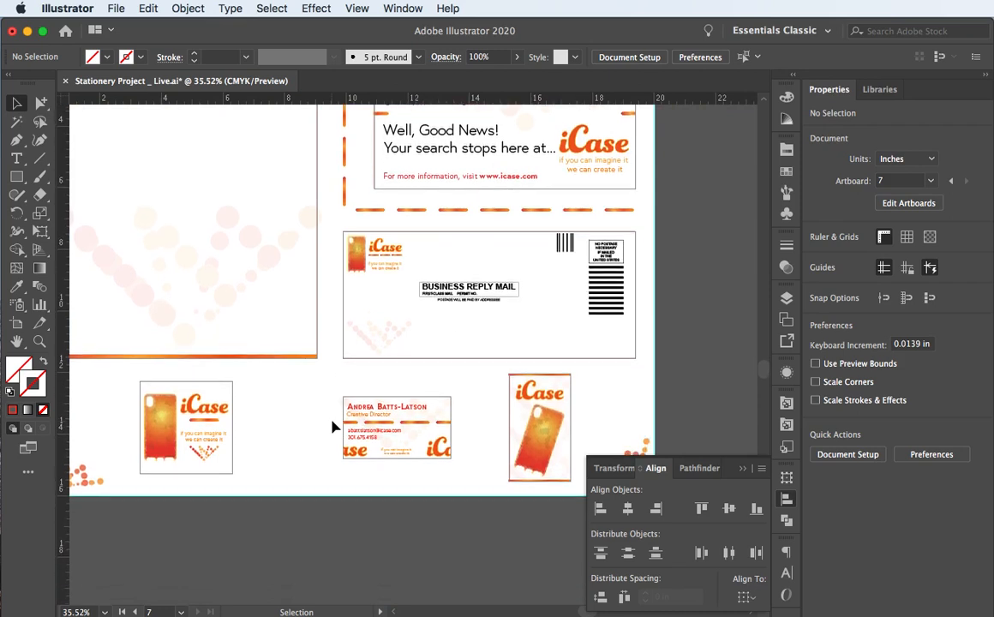
pyautogui.click(785, 218)
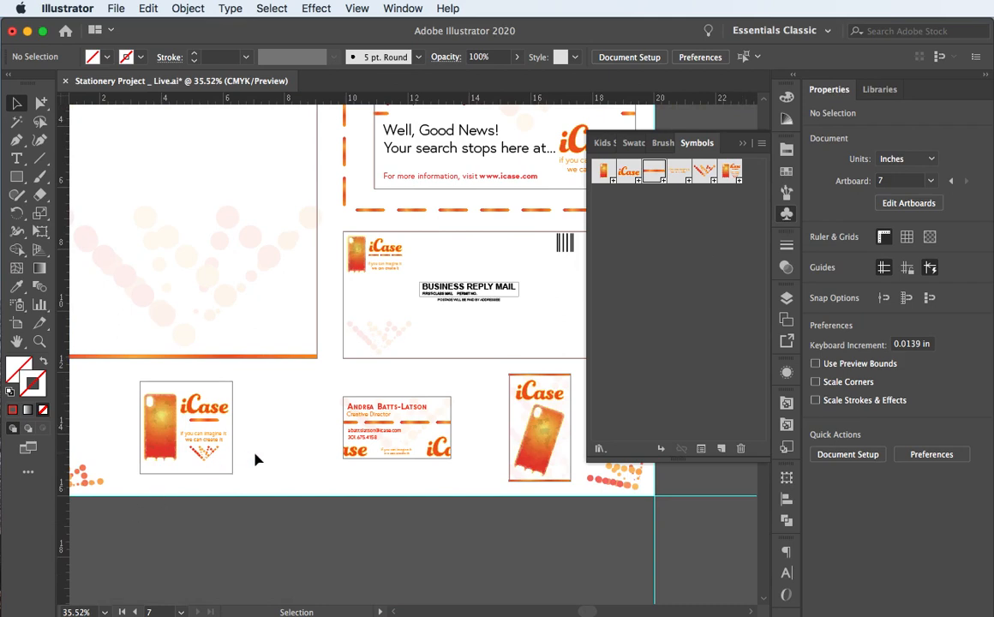
pyautogui.scroll(-2, 255, 459)
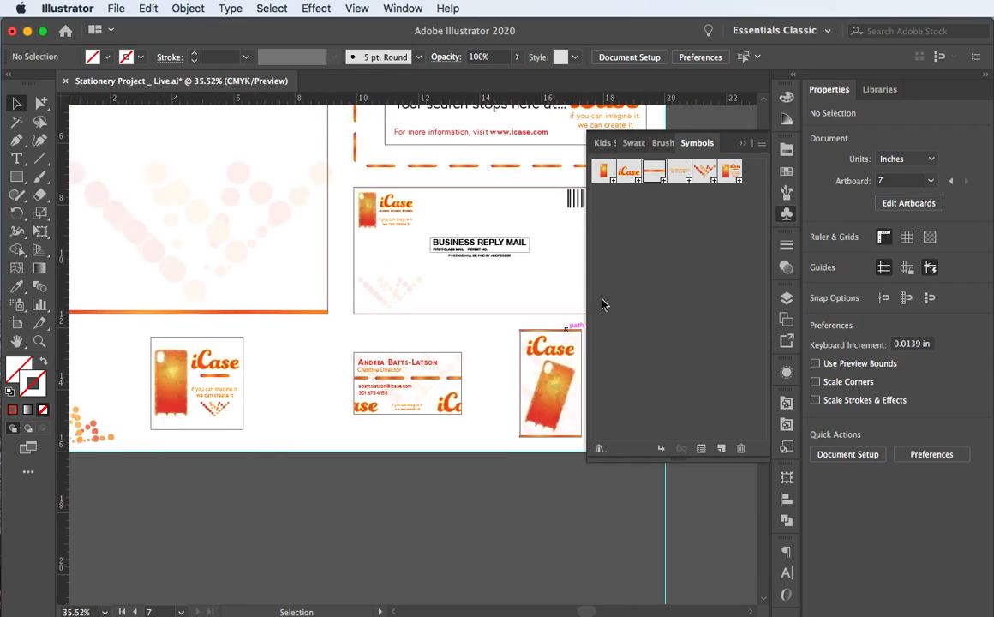
pyautogui.click(744, 143)
pyautogui.hscroll(-5, 198, 403)
pyautogui.scroll(1, 198, 404)
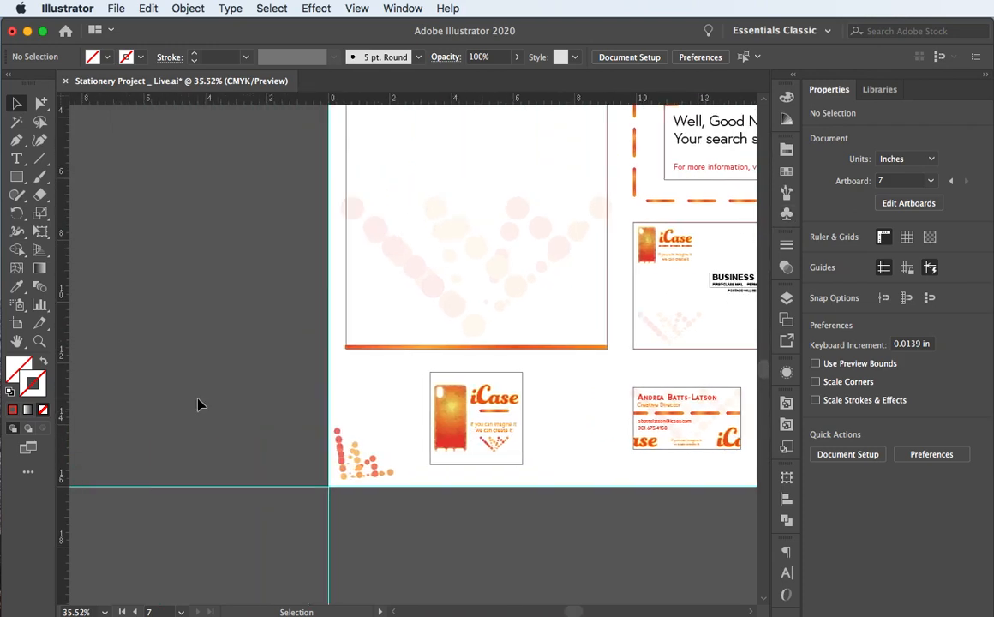
pyautogui.press('super+alt+0')
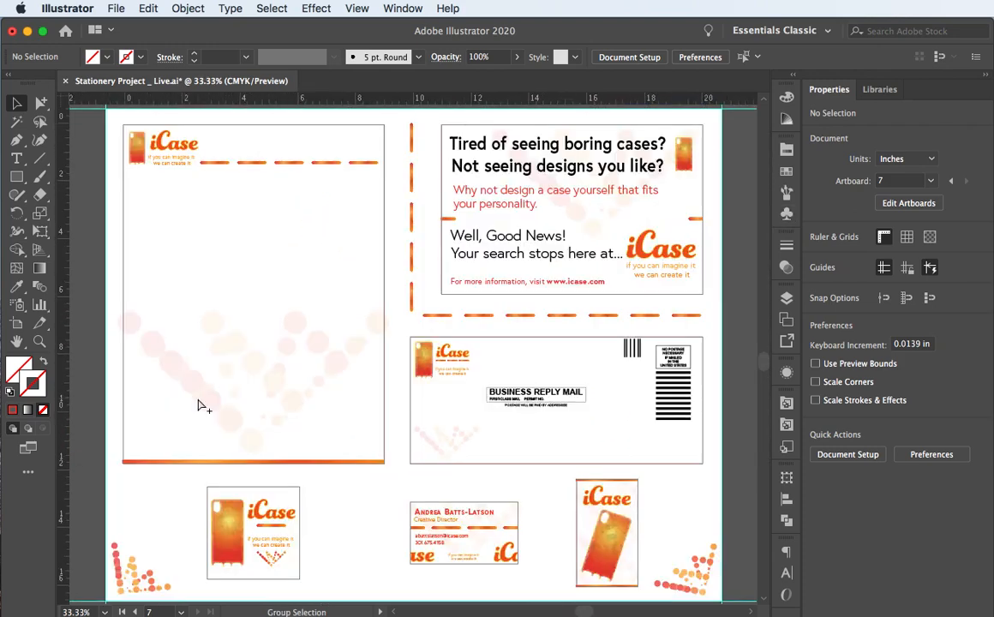
pyautogui.press('super+minus')
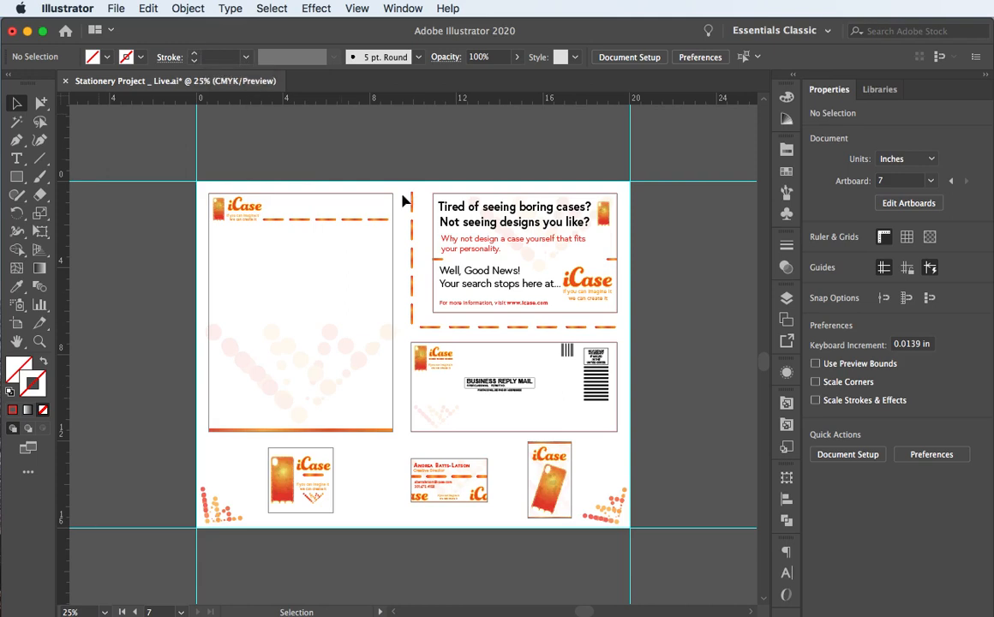
# Duplicate the horizontal dashed line below the business card, at about X 5.62 in and Y 15.41 in
pyautogui.click(523, 328)
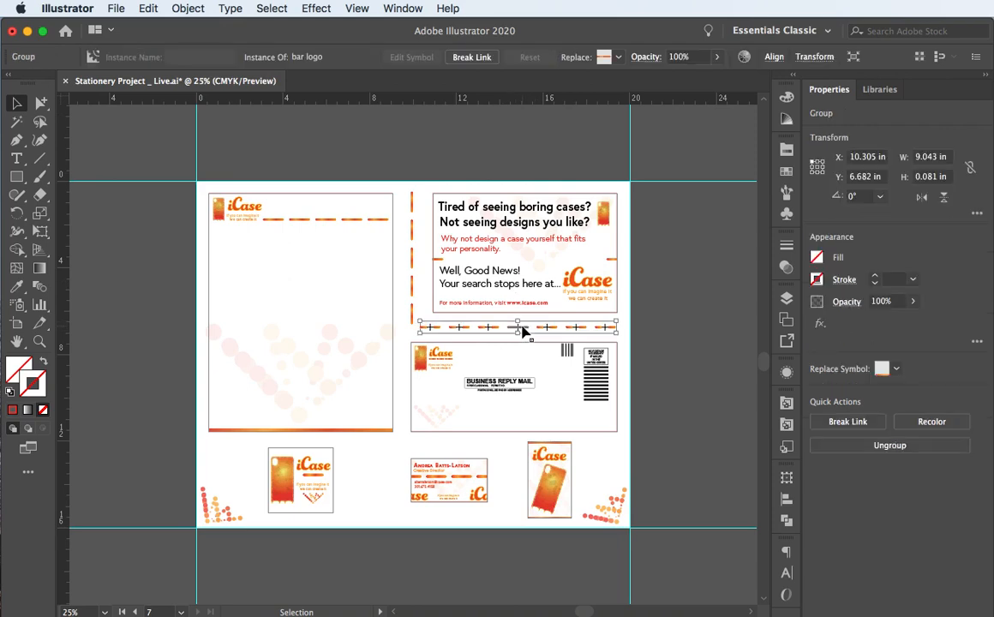
pyautogui.moveTo(523, 330); pyautogui.dragTo(427, 523)
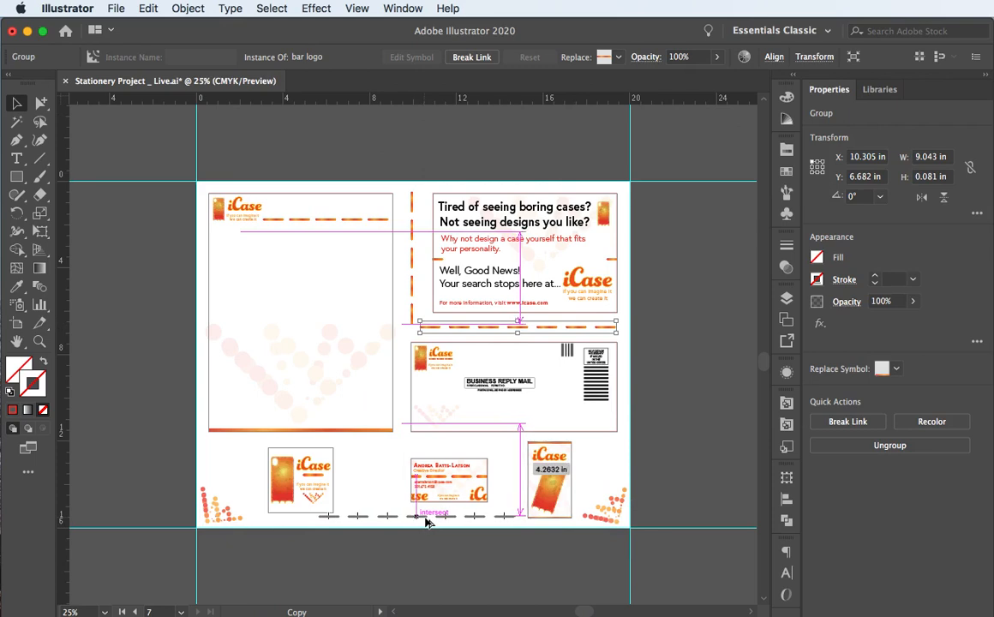
pyautogui.moveTo(427, 523); pyautogui.dragTo(427, 523)
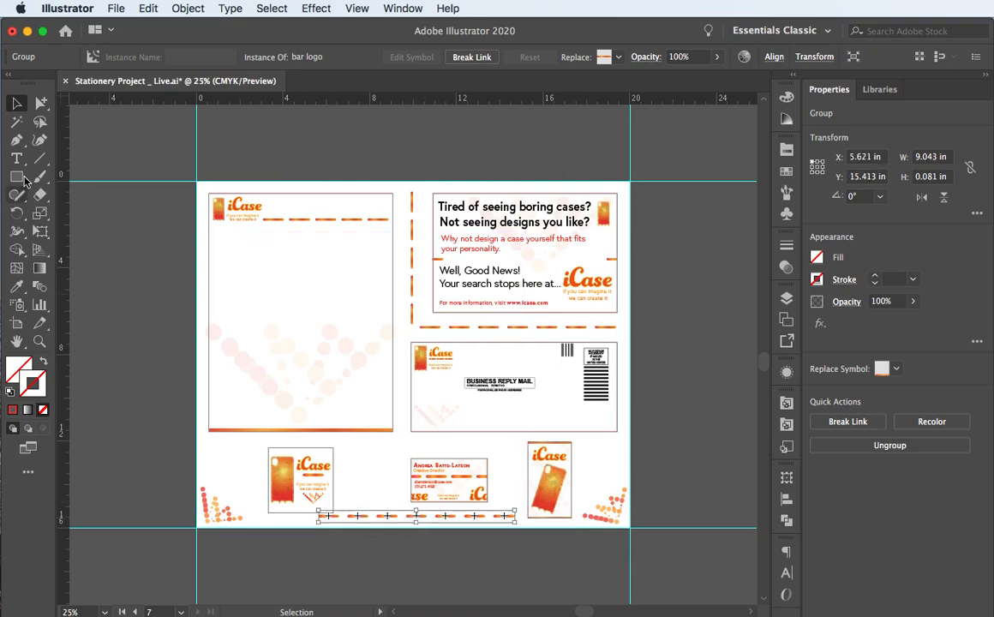
# Delete the leftmost bar of the copied horizontal line so it clears the square iCase card
pyautogui.keyDown('alt'); pyautogui.click(40, 102); pyautogui.keyUp('alt')
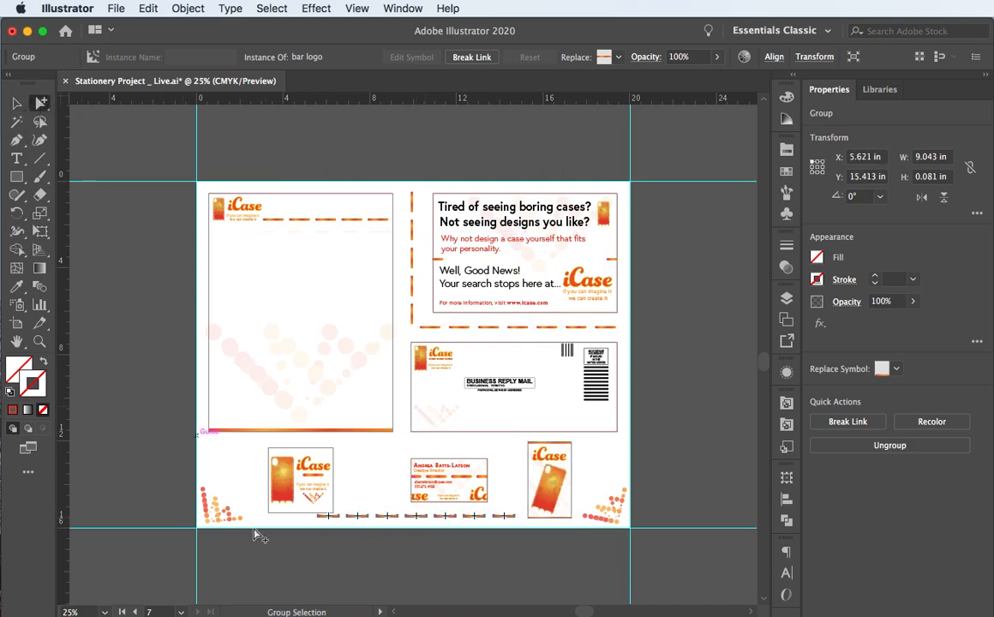
pyautogui.click(324, 533)
pyautogui.click(327, 517)
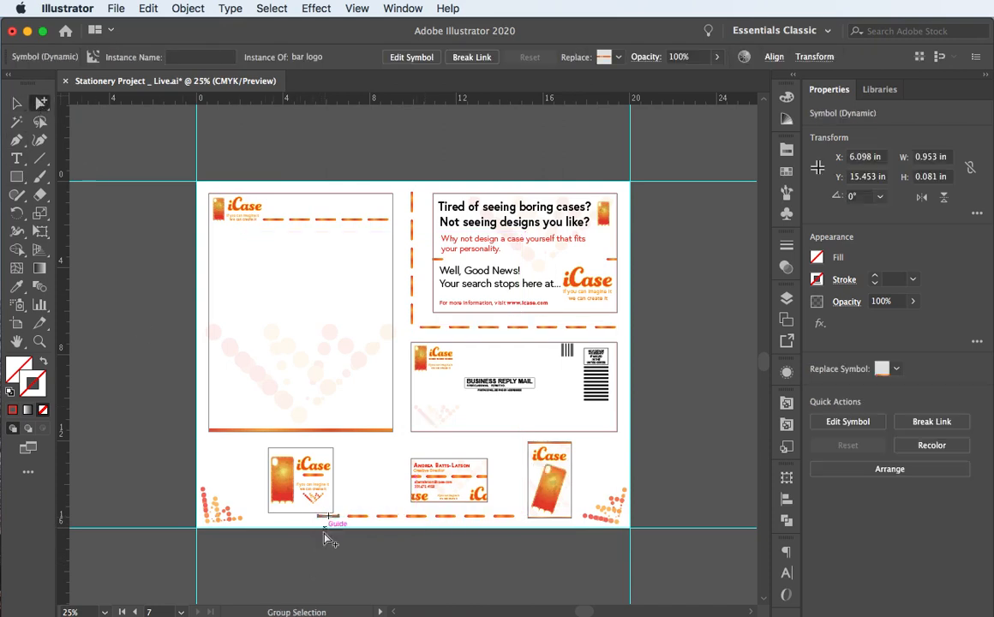
pyautogui.click(321, 547)
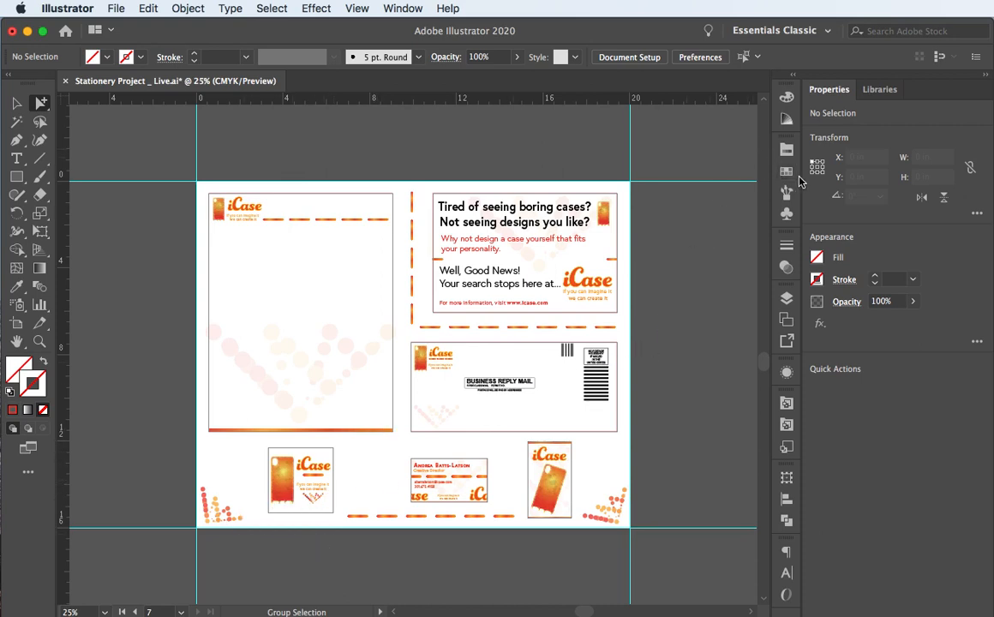
# Duplicate the vertical dashed line between the square iCase card and the business card, at about X 8.01 in and Y 12.12 in
pyautogui.click(16, 103)
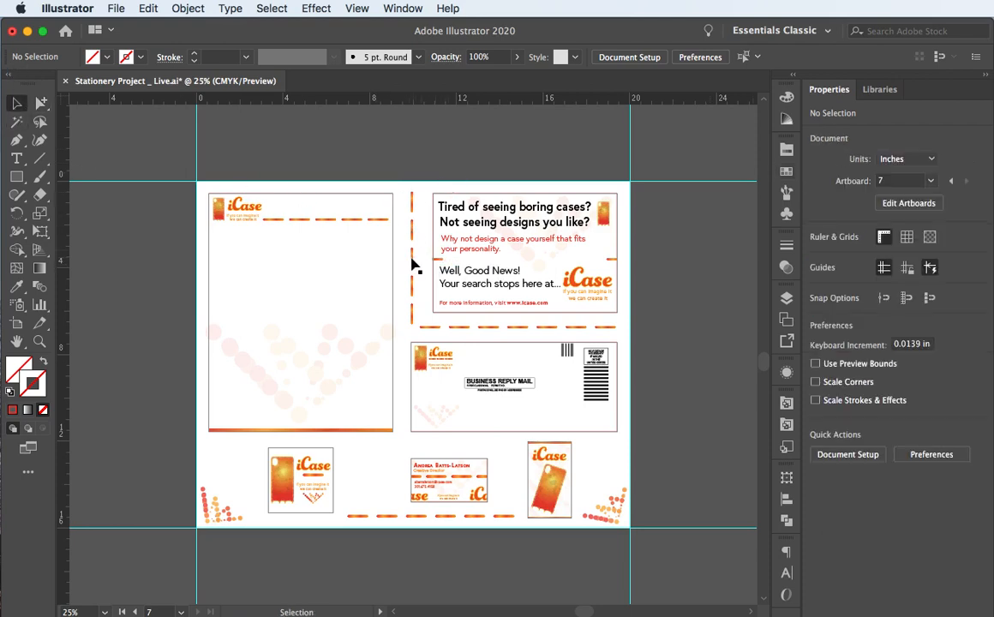
pyautogui.click(412, 261)
pyautogui.moveTo(414, 264); pyautogui.dragTo(373, 517)
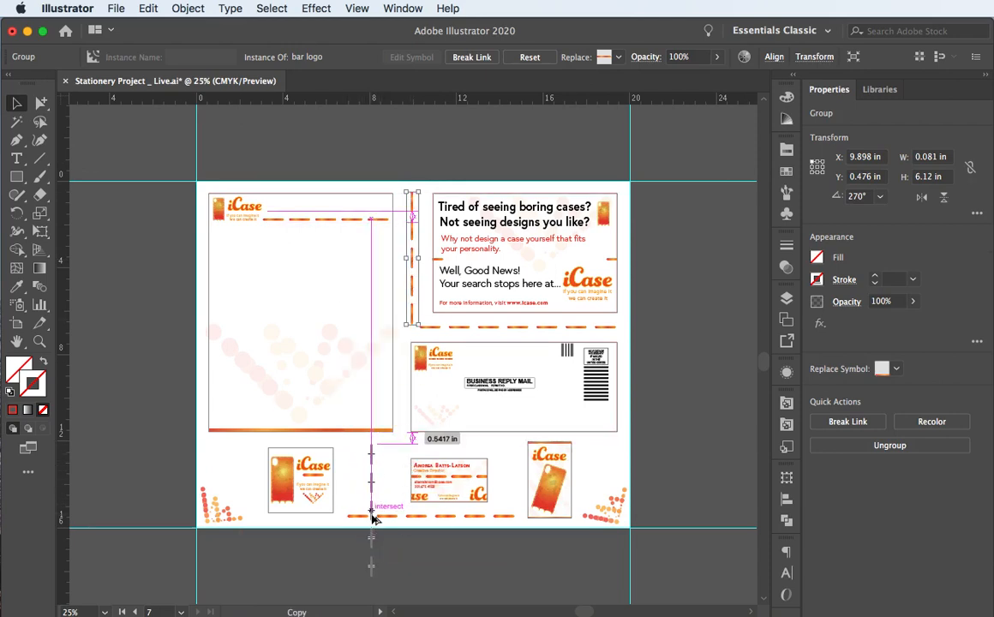
pyautogui.moveTo(373, 518); pyautogui.dragTo(371, 515)
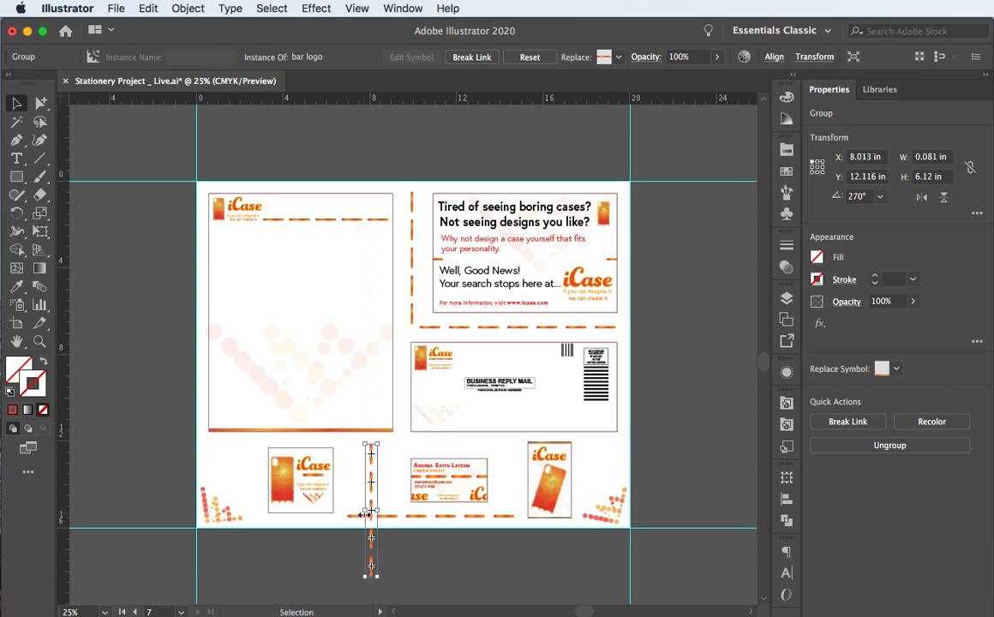
# Delete the three lowest bars of the copied vertical line, keeping only its two upper bars
pyautogui.click(40, 102)
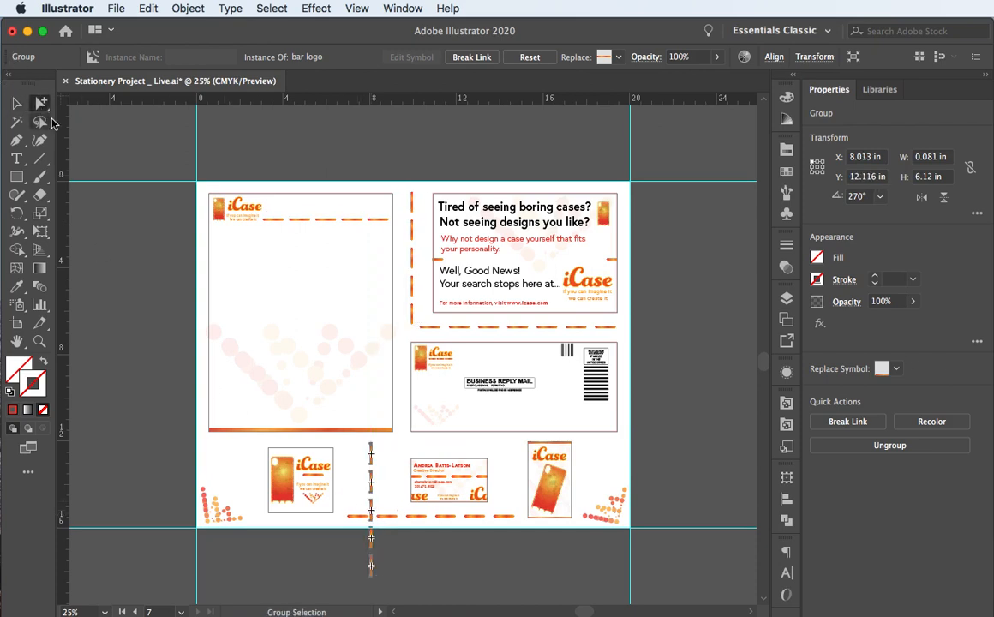
pyautogui.click(336, 573)
pyautogui.click(370, 570)
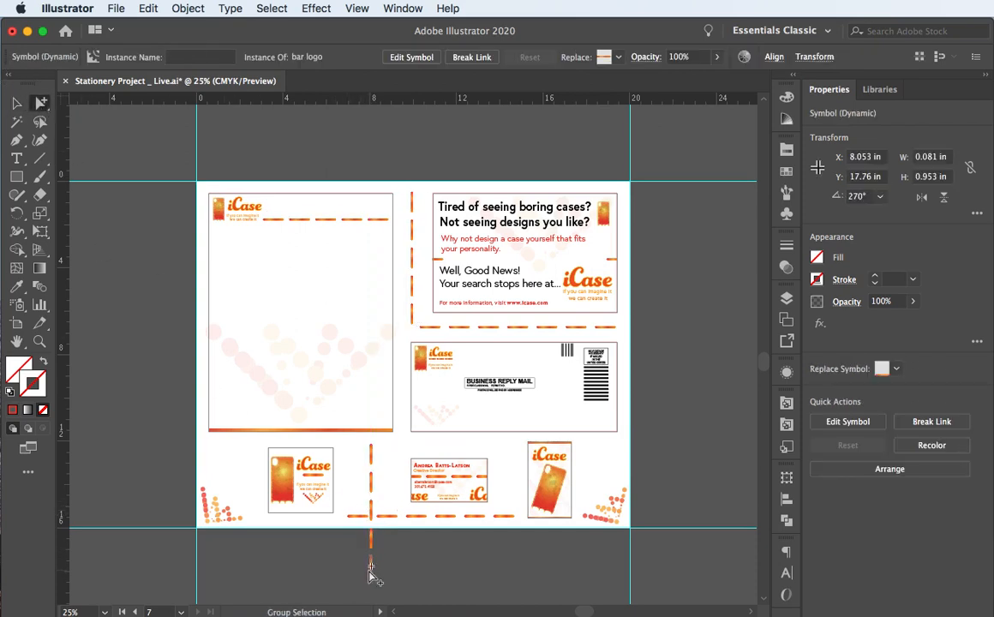
pyautogui.press('Delete')
pyautogui.click(369, 539)
pyautogui.press('Delete')
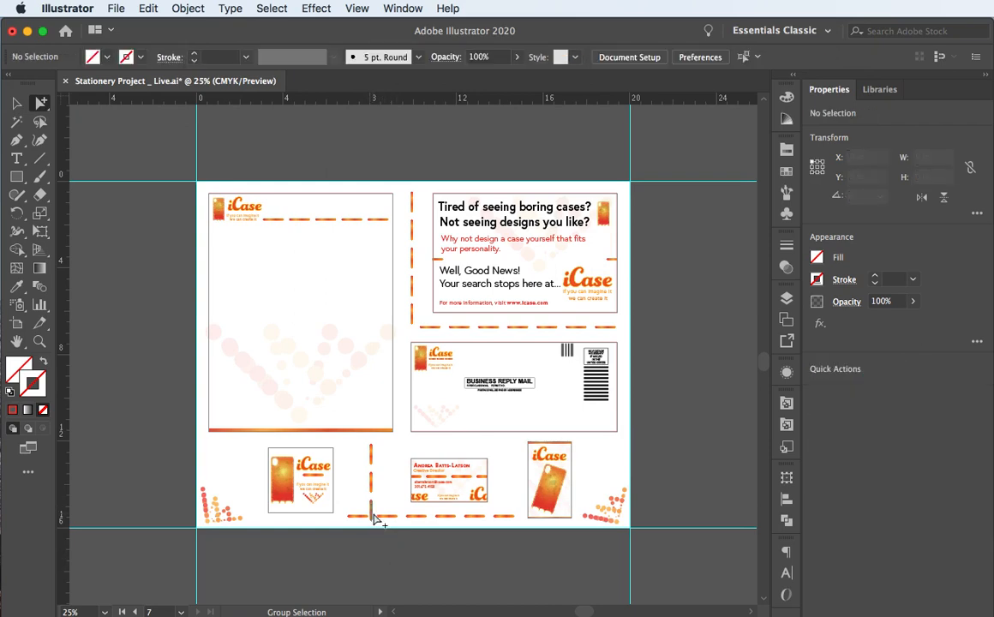
pyautogui.click(371, 512)
pyautogui.press('Delete')
# Nudge the two-bar vertical line down between the square card and the business card to about Y 12.65 in
pyautogui.click(16, 103)
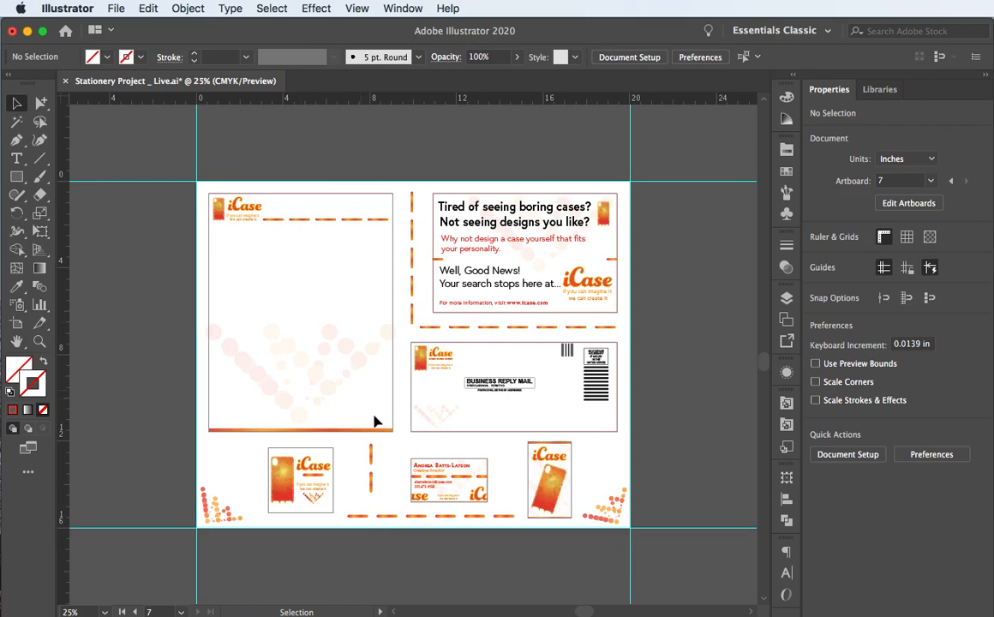
pyautogui.click(370, 461)
pyautogui.press('Down')
pyautogui.press('Down')
pyautogui.press('Down')
pyautogui.press('Down')
pyautogui.press('Down')
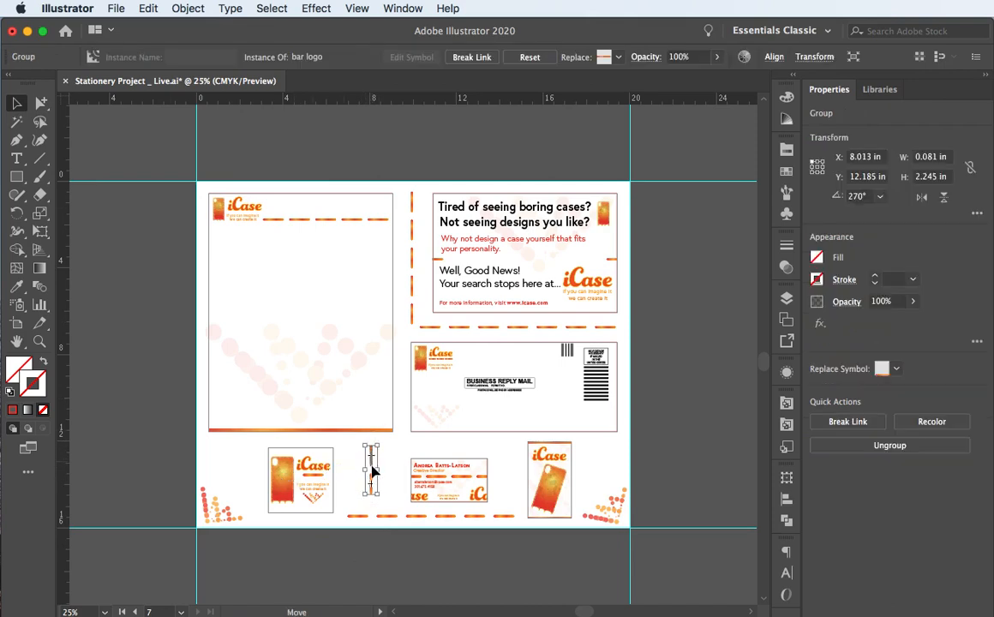
pyautogui.moveTo(372, 467); pyautogui.dragTo(372, 470)
pyautogui.press('Return')
pyautogui.press('Return')
pyautogui.press('Return')
pyautogui.press('Return')
pyautogui.press('Return')
pyautogui.press('Return')
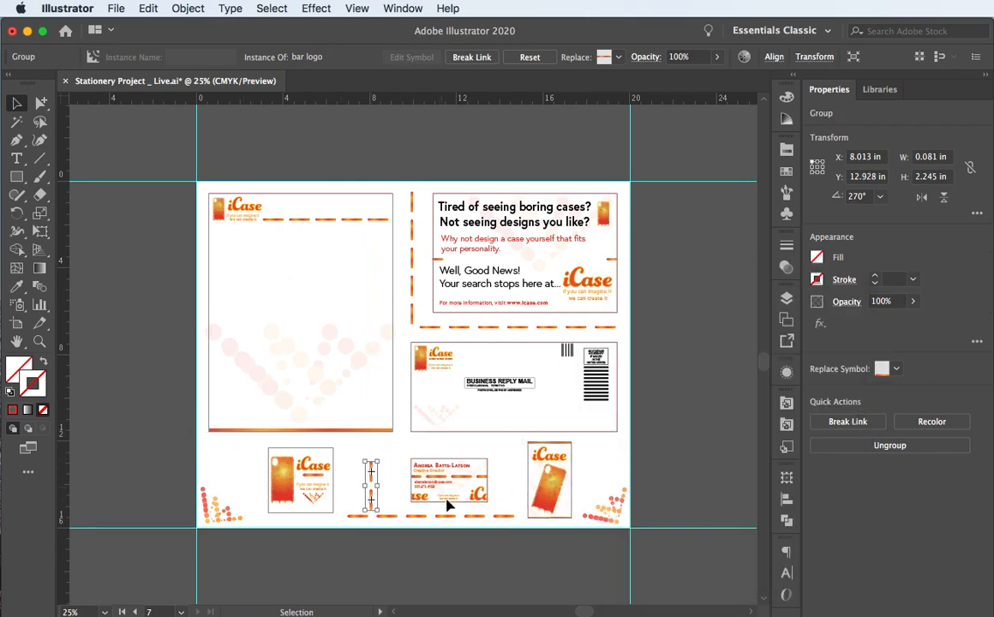
pyautogui.hotkey('shift', 'Up')
pyautogui.hotkey('shift', 'Up')
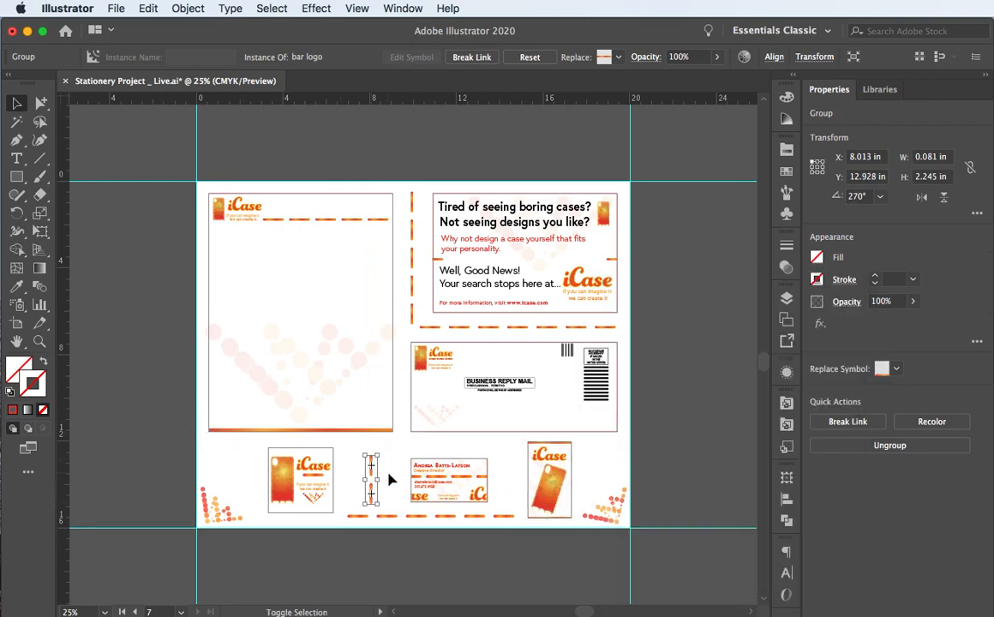
pyautogui.hotkey('shift', 'Down')
pyautogui.hotkey('shift', 'Down')
# Try nudging the two-bar vertical line between the square card and the business card right to about X 8.19 in
pyautogui.hscroll(2, 108, 439)
pyautogui.click(111, 441)
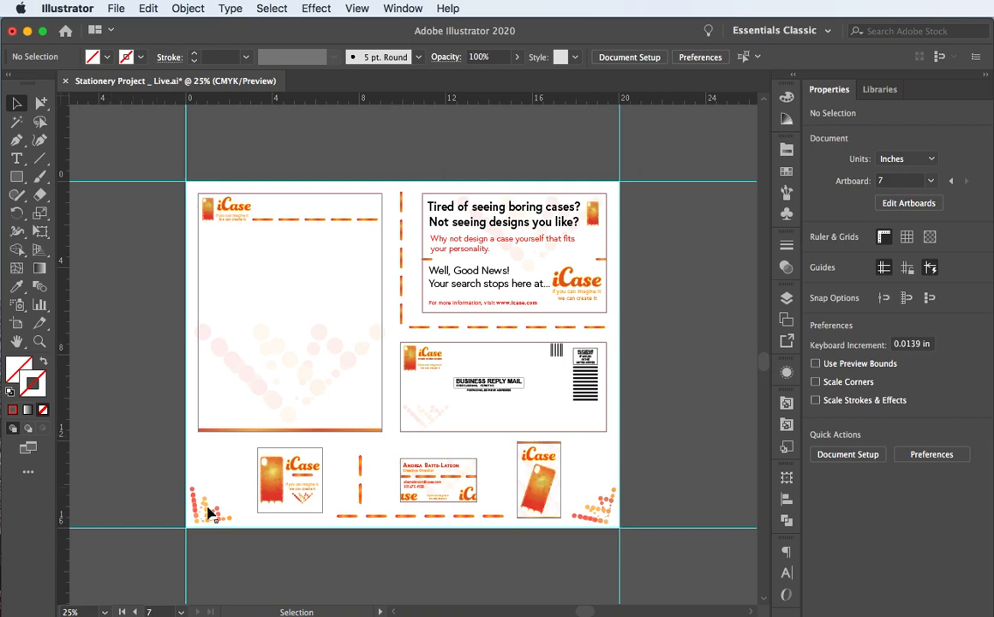
pyautogui.click(361, 497)
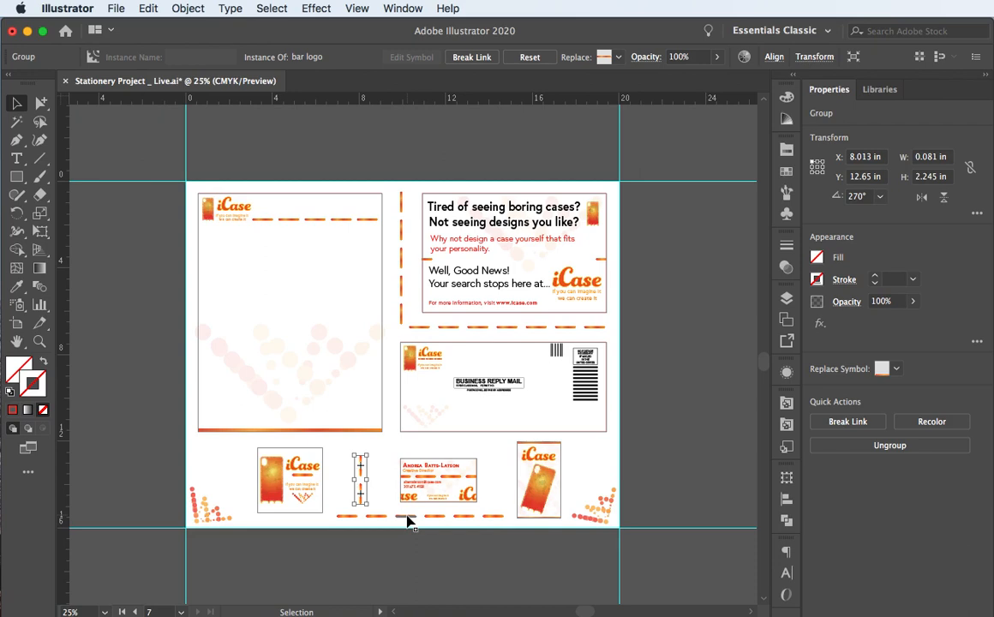
pyautogui.press('Right')
pyautogui.press('Right')
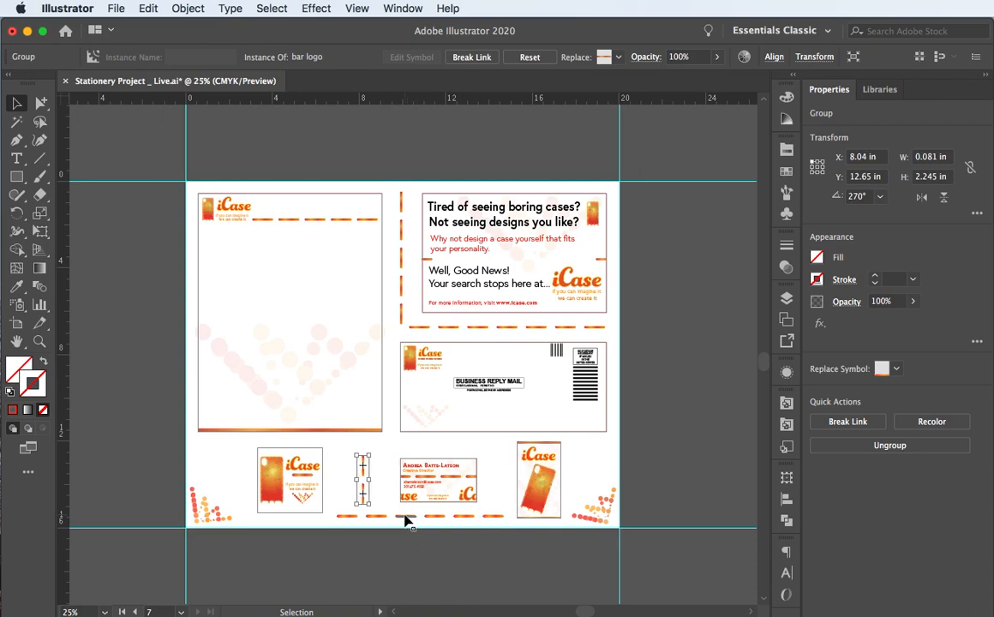
pyautogui.press('Right')
pyautogui.press('Right')
pyautogui.press('Right')
pyautogui.press('Right')
pyautogui.press('Right')
pyautogui.press('Right')
pyautogui.press('Right')
pyautogui.press('Right')
pyautogui.press('Right')
pyautogui.press('Right')
pyautogui.press('Right')
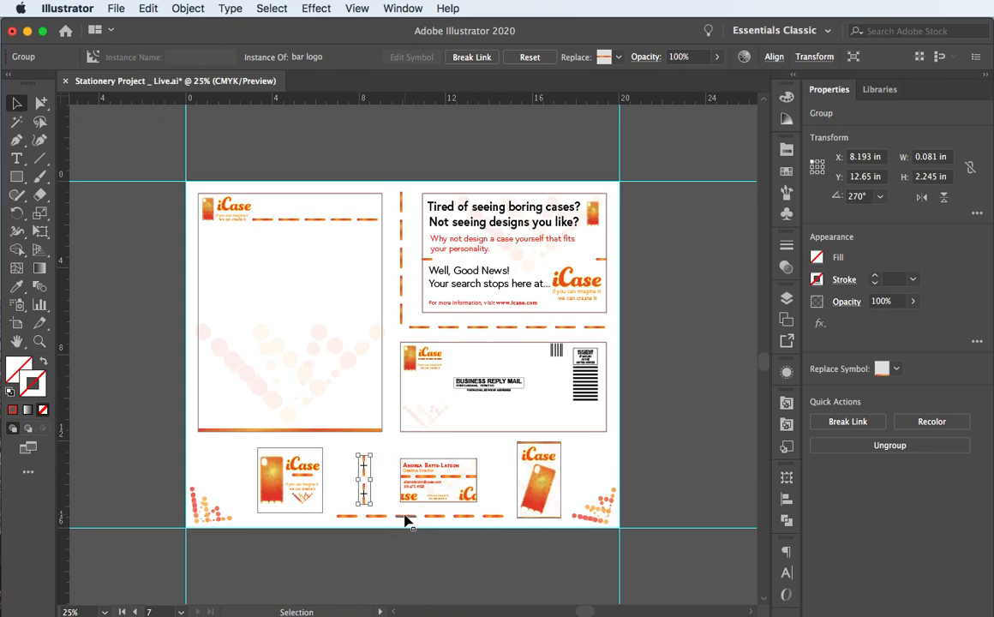
# Nudge the dashed horizontal line below the business card left to about X 6.72 in
pyautogui.click(407, 517)
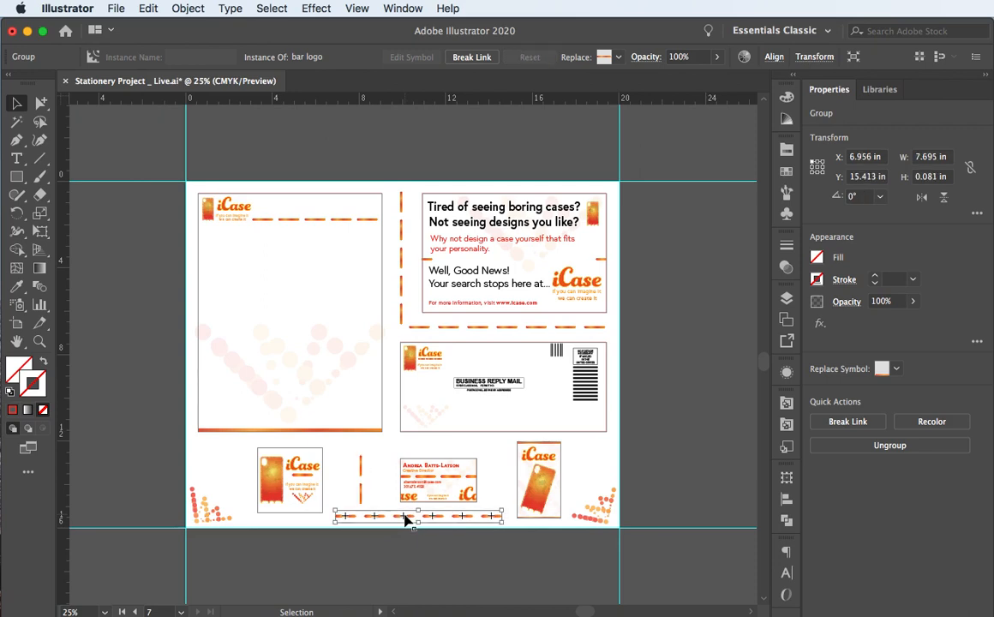
pyautogui.press('Left')
pyautogui.press('Left')
pyautogui.press('Left')
pyautogui.press('Left')
pyautogui.press('Left')
pyautogui.press('Left')
pyautogui.press('Left')
pyautogui.press('Left')
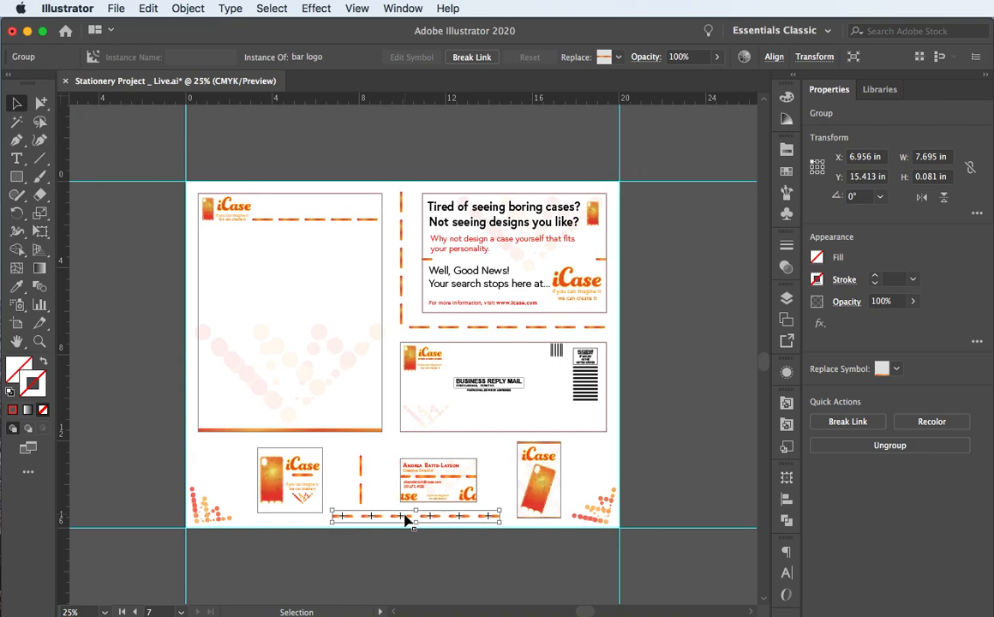
pyautogui.press('Left')
pyautogui.press('Left')
pyautogui.press('Left')
pyautogui.press('Left')
pyautogui.press('Left')
pyautogui.press('Left')
pyautogui.press('Left')
pyautogui.press('Left')
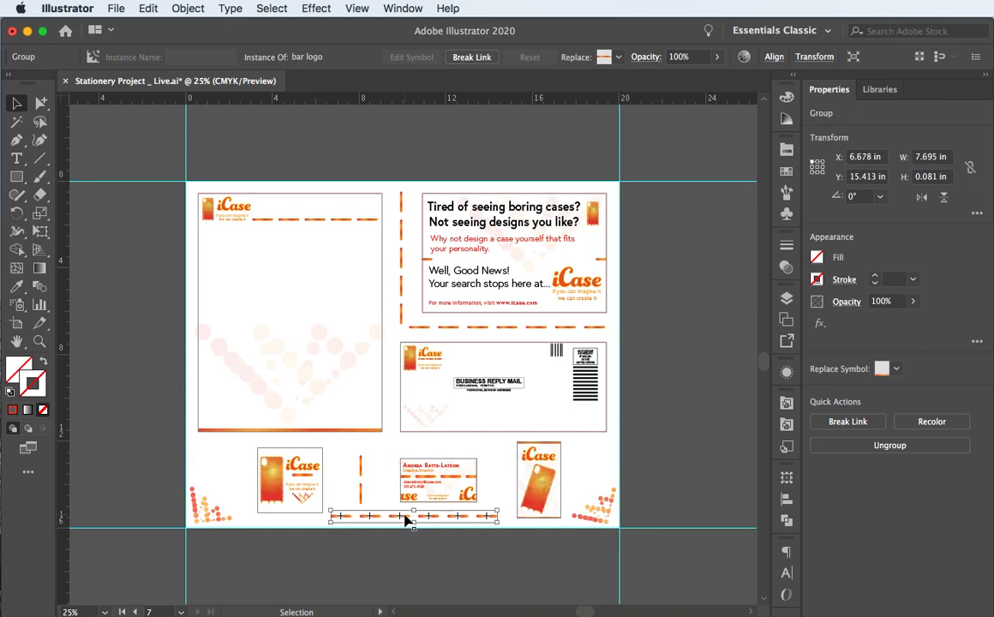
pyautogui.press('Right')
pyautogui.press('Right')
pyautogui.press('Right')
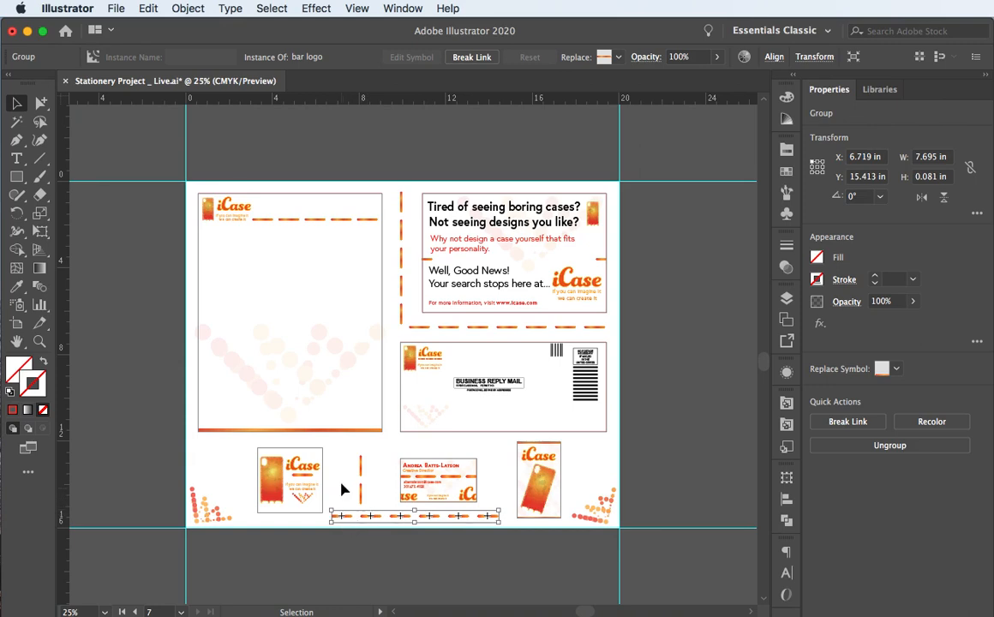
# Delete the leftmost bar of the dashed horizontal line below the business card
pyautogui.click(314, 443)
pyautogui.click(40, 103)
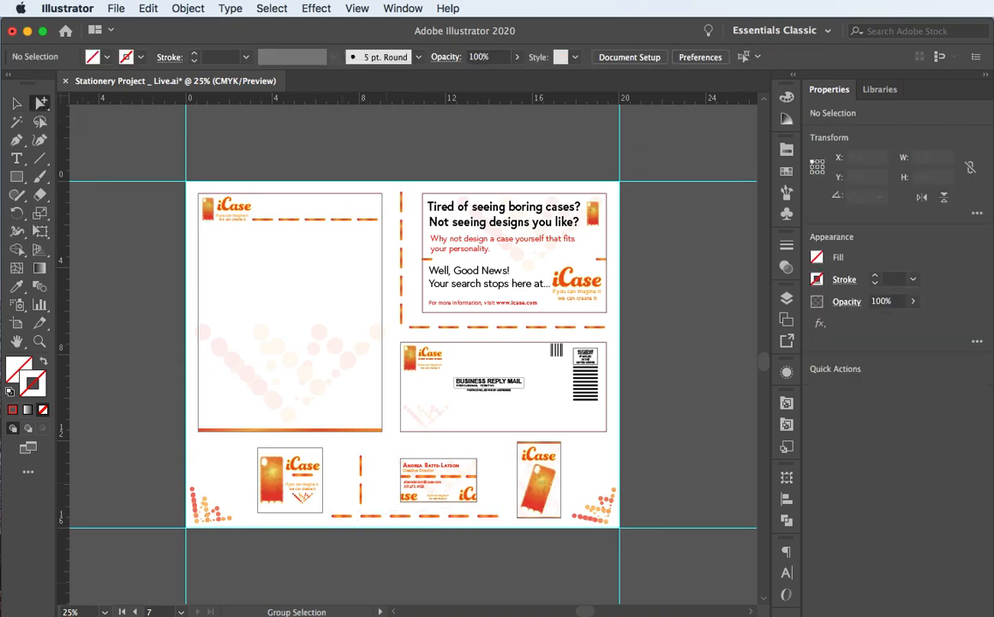
pyautogui.click(340, 520)
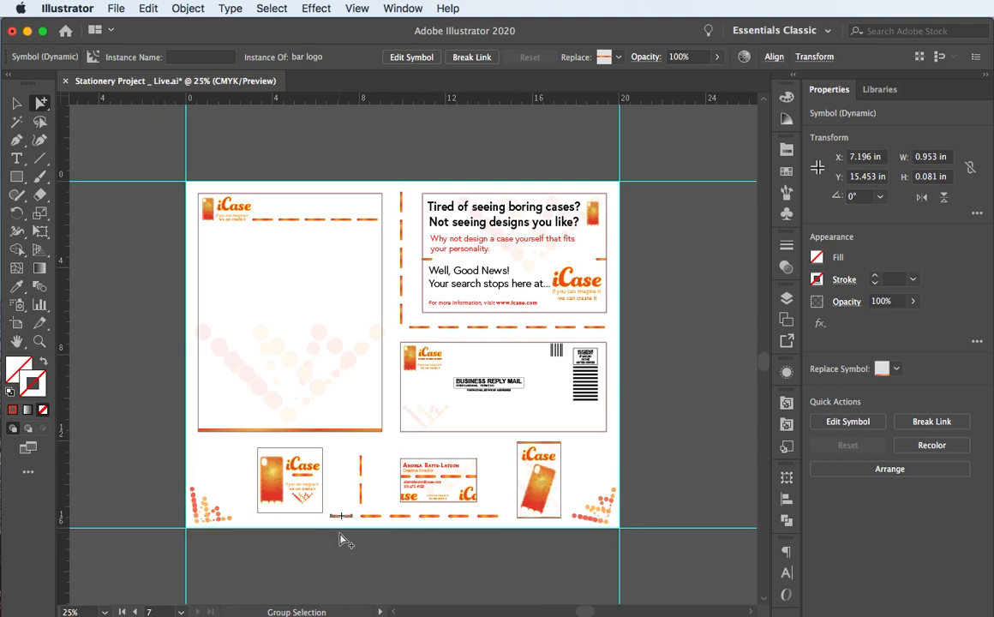
pyautogui.click(338, 549)
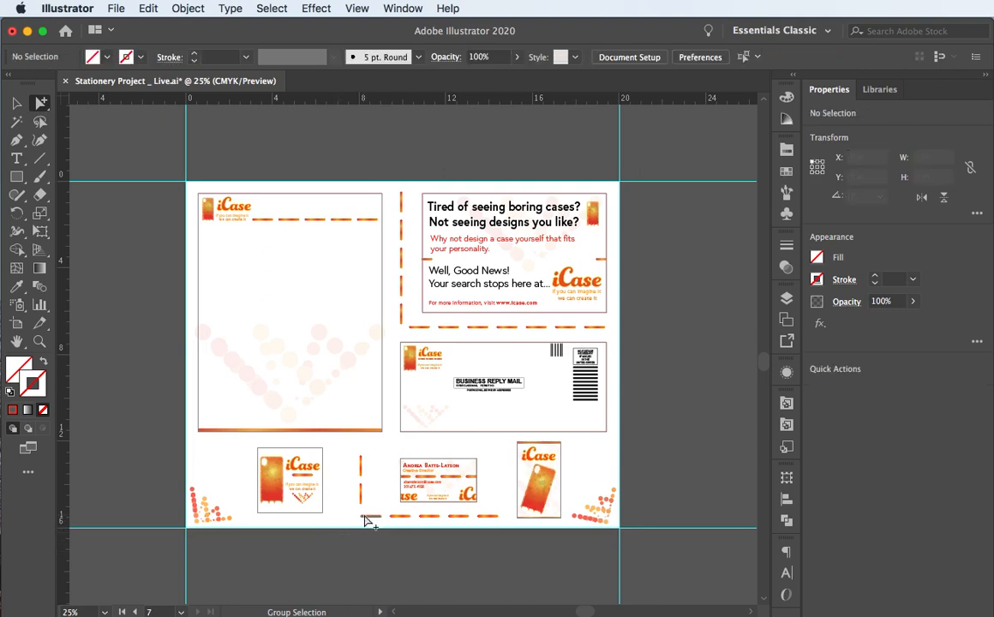
pyautogui.click(16, 103)
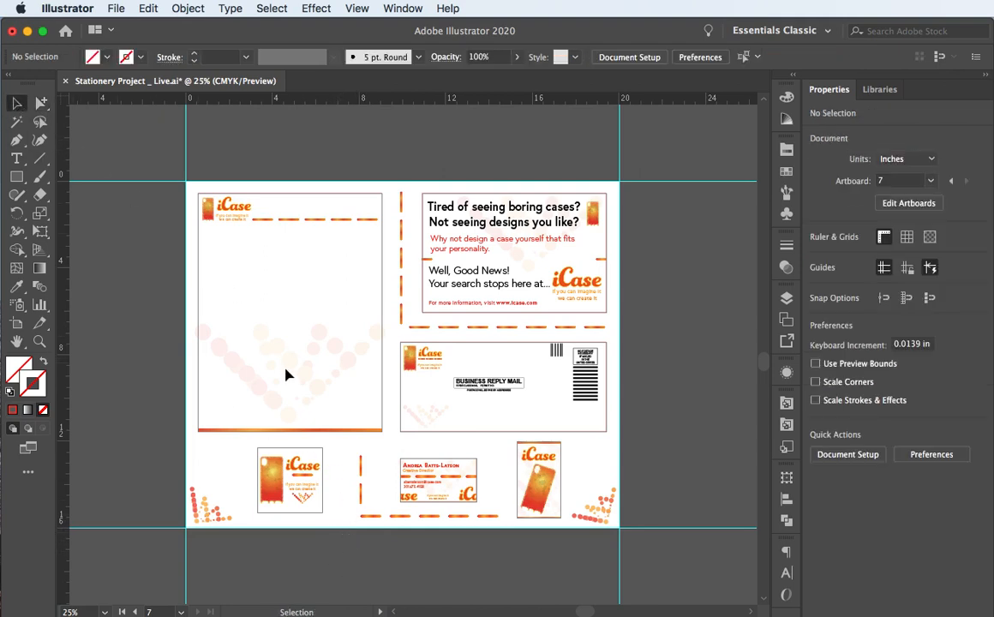
# Nudge the two-bar vertical line left toward the square card, to about X 7.93 in
pyautogui.click(360, 499)
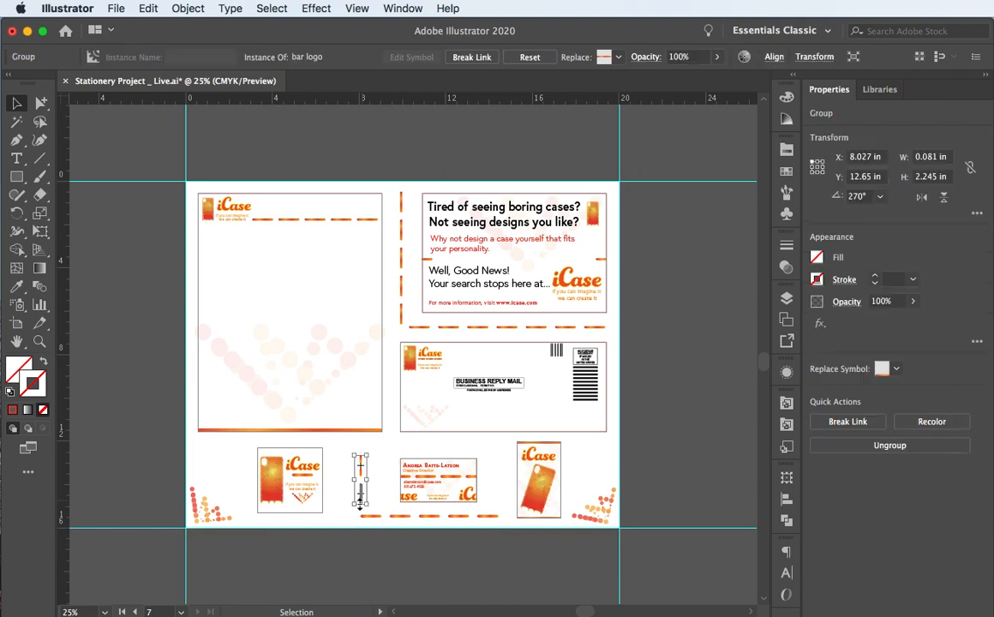
pyautogui.press('Left')
pyautogui.press('Left')
pyautogui.press('Left')
pyautogui.press('Left')
pyautogui.press('Left')
pyautogui.click(258, 530)
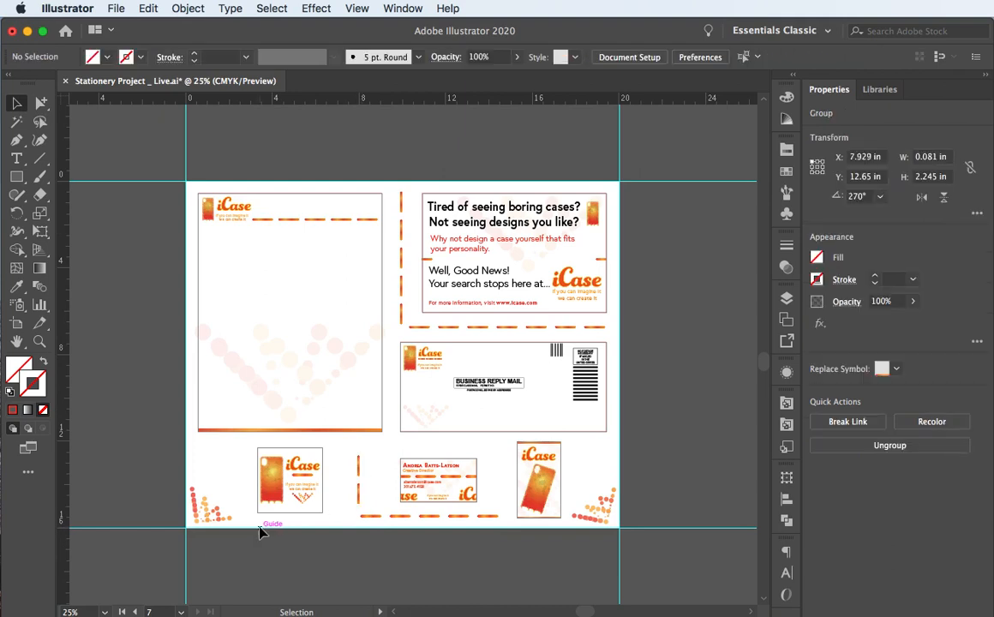
pyautogui.click(360, 496)
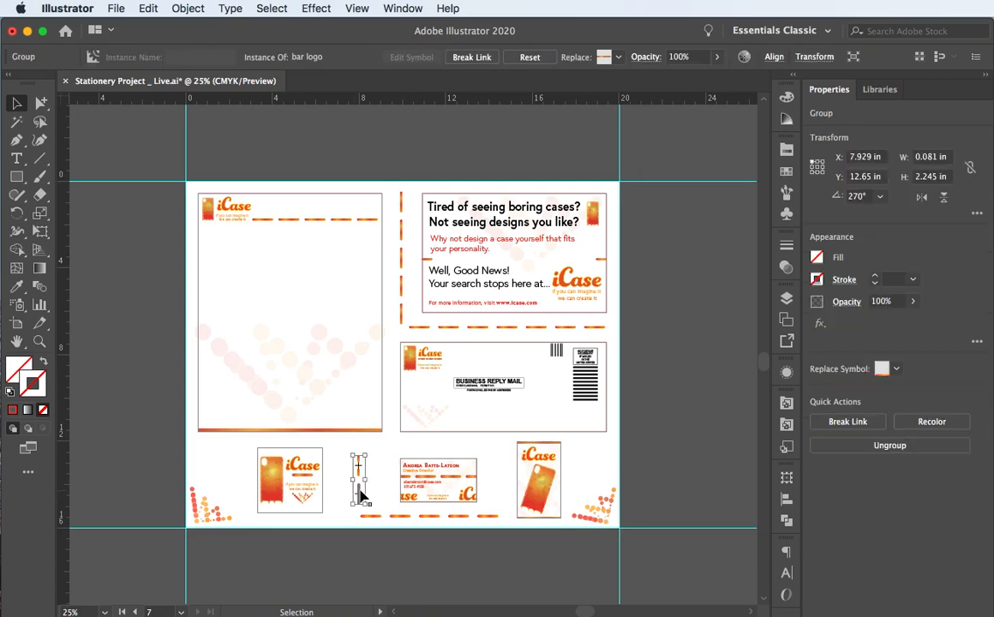
pyautogui.click(342, 500)
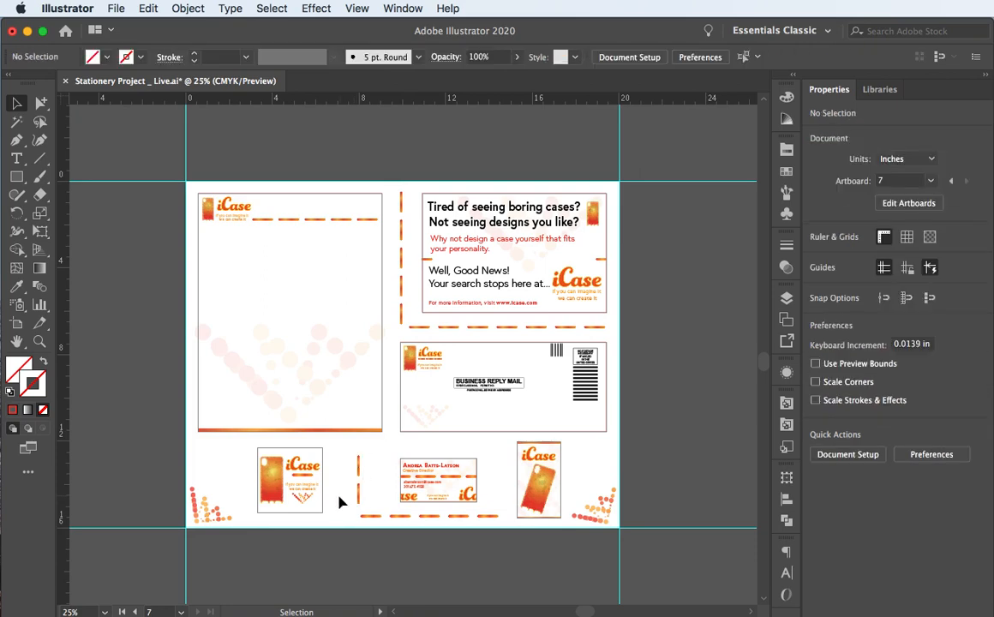
# Fine-tune the two-bar vertical line's horizontal position to about X 7.96 in, near the start of the horizontal line below
pyautogui.keyDown('alt'); pyautogui.scroll(1, 339, 501); pyautogui.keyUp('alt')
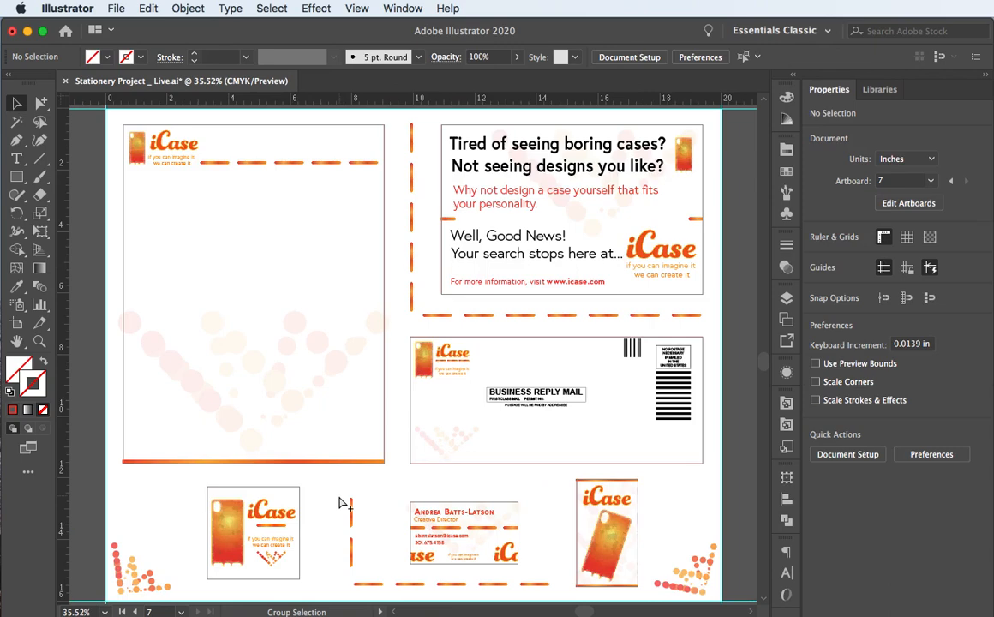
pyautogui.scroll(-3, 339, 501)
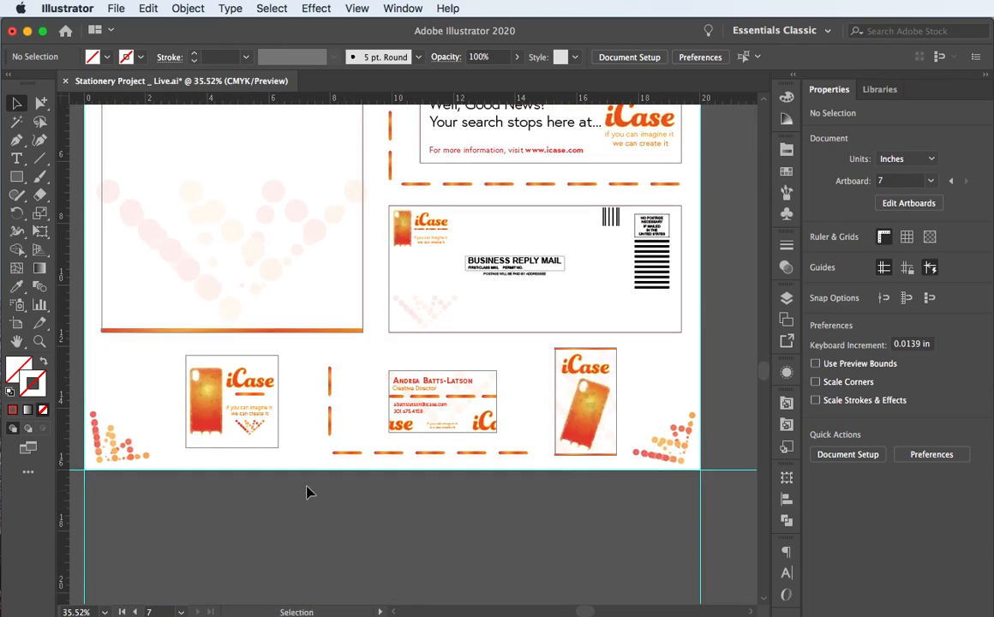
pyautogui.click(330, 413)
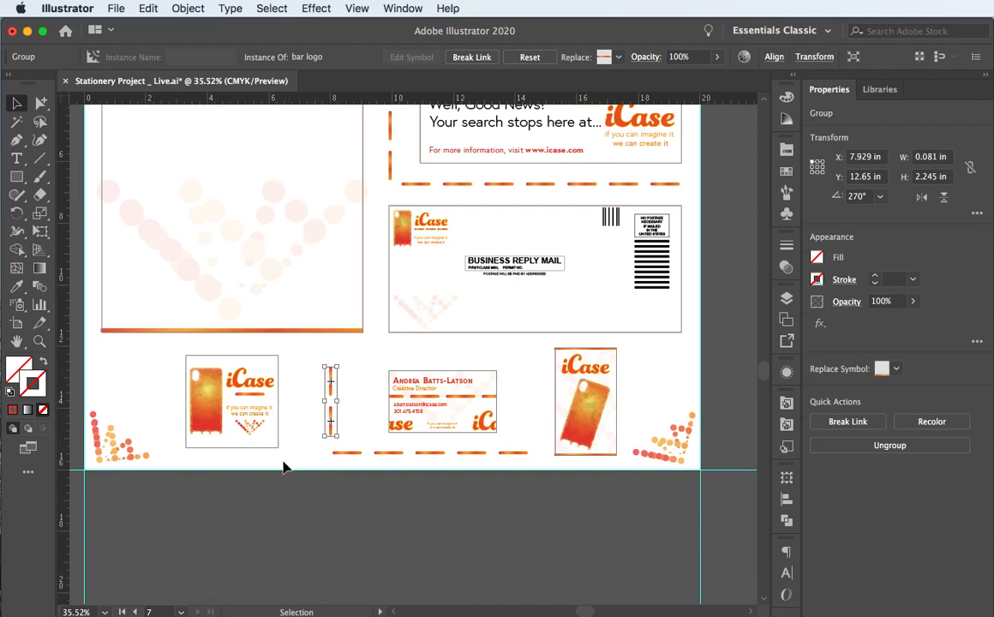
pyautogui.press('Left')
pyautogui.press('Left')
pyautogui.press('Left')
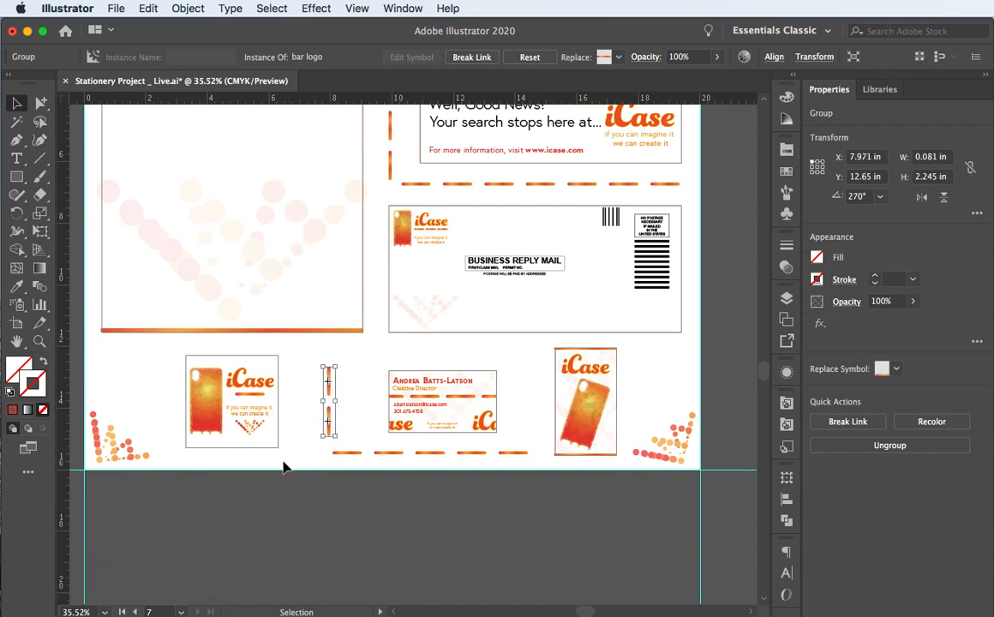
pyautogui.press('Left')
pyautogui.press('Left')
pyautogui.press('Left')
pyautogui.press('Left')
pyautogui.press('Left')
pyautogui.press('Left')
pyautogui.press('Left')
pyautogui.press('Left')
pyautogui.press('Left')
pyautogui.press('Left')
pyautogui.press('Left')
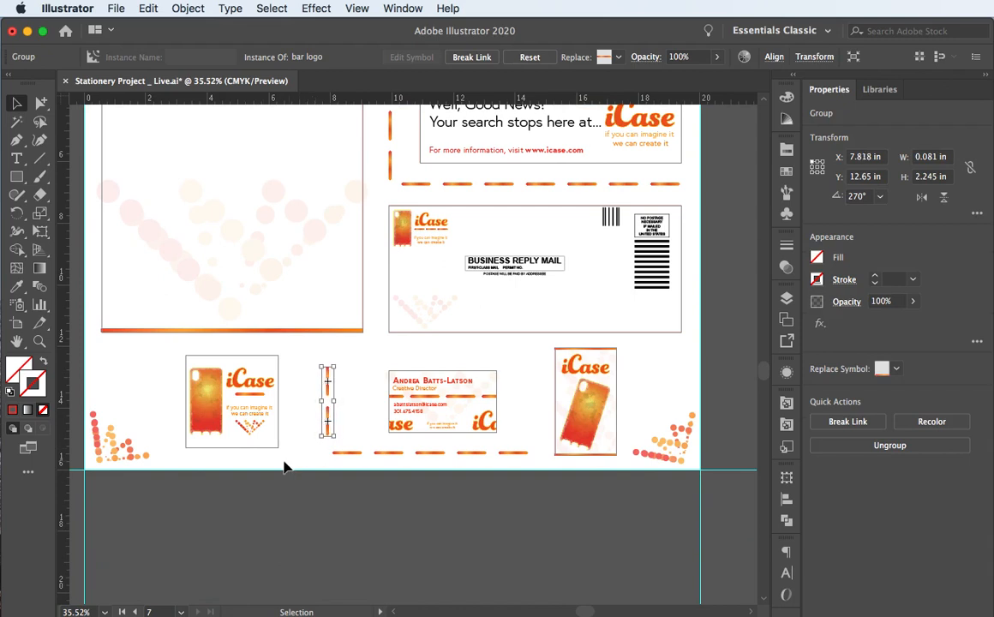
pyautogui.press('Right')
pyautogui.press('Right')
pyautogui.press('Right')
pyautogui.press('Right')
pyautogui.press('Right')
pyautogui.press('Right')
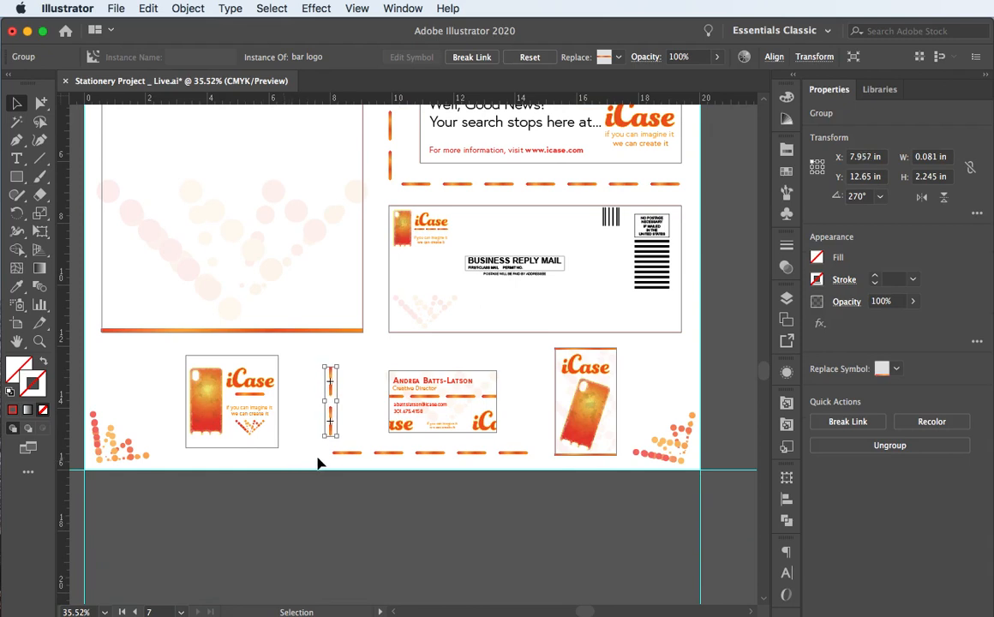
pyautogui.press('Right')
pyautogui.press('Right')
# Nudge the lower horizontal dashed line slightly left so its left end lines up with the two-bar vertical line
pyautogui.click(345, 468)
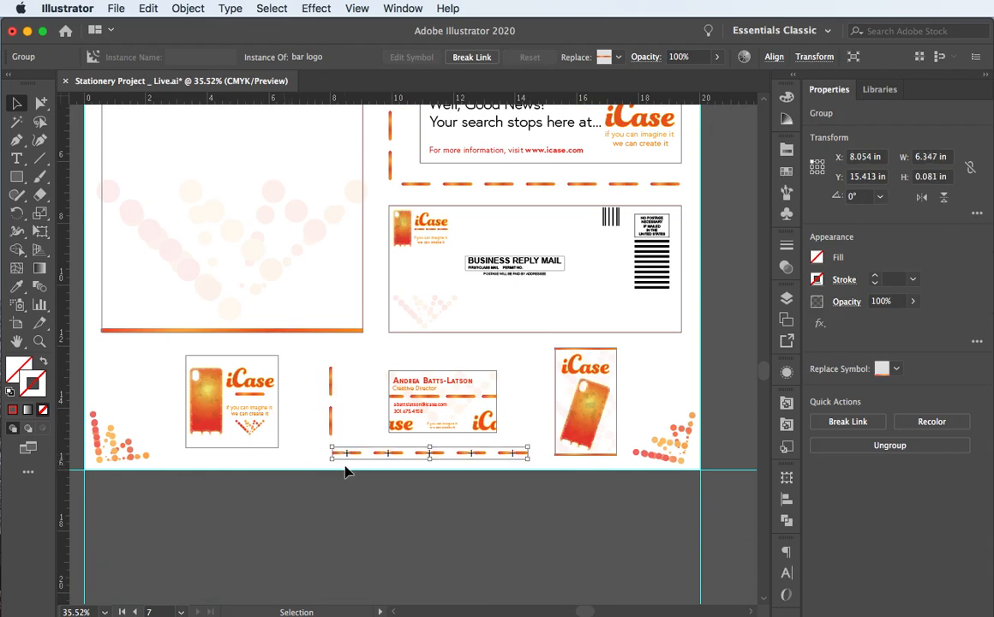
pyautogui.click(312, 469)
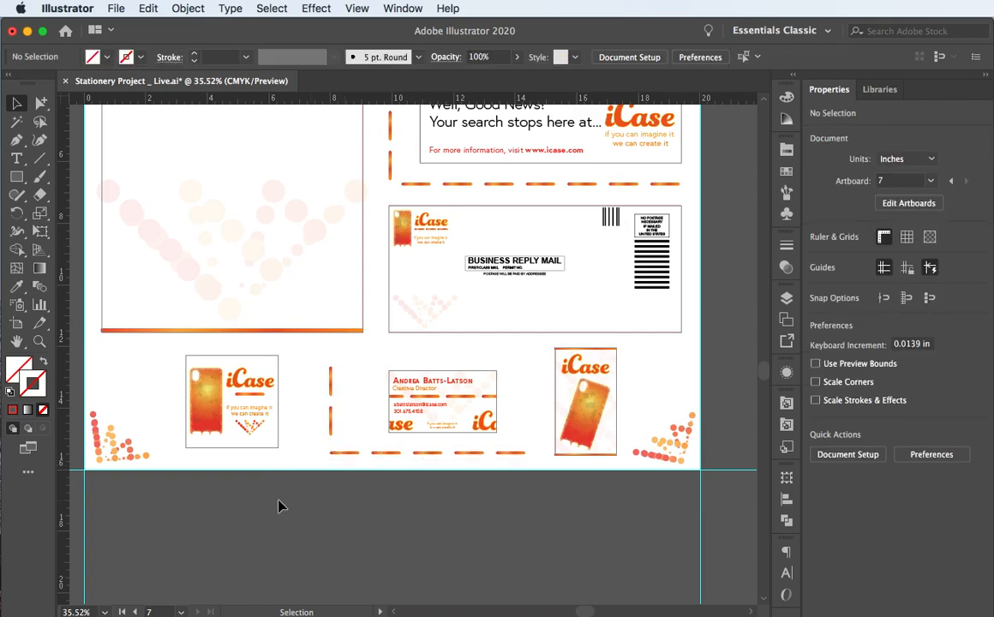
# Check the finished artboard from the letterhead down to the cards and save the stationery document
pyautogui.hscroll(-5, 278, 506)
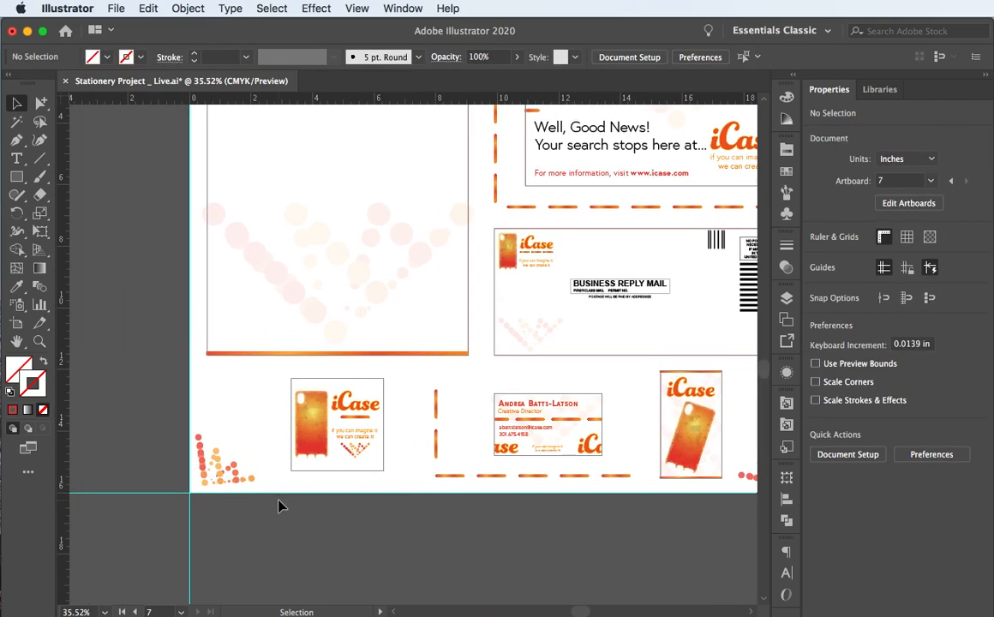
pyautogui.scroll(5, 278, 506)
pyautogui.hscroll(4, 277, 506)
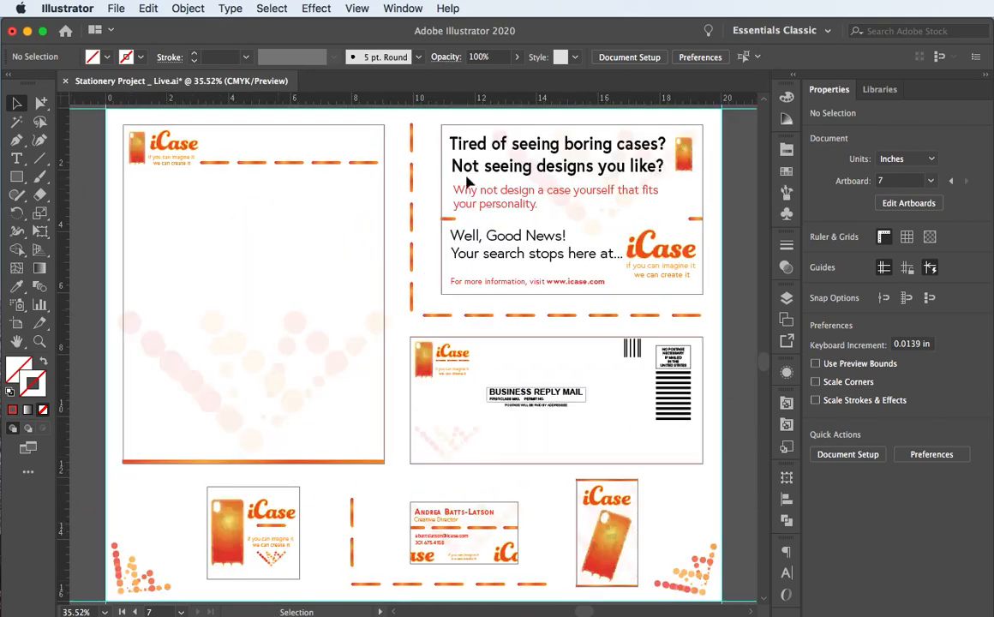
pyautogui.scroll(3, 380, 397)
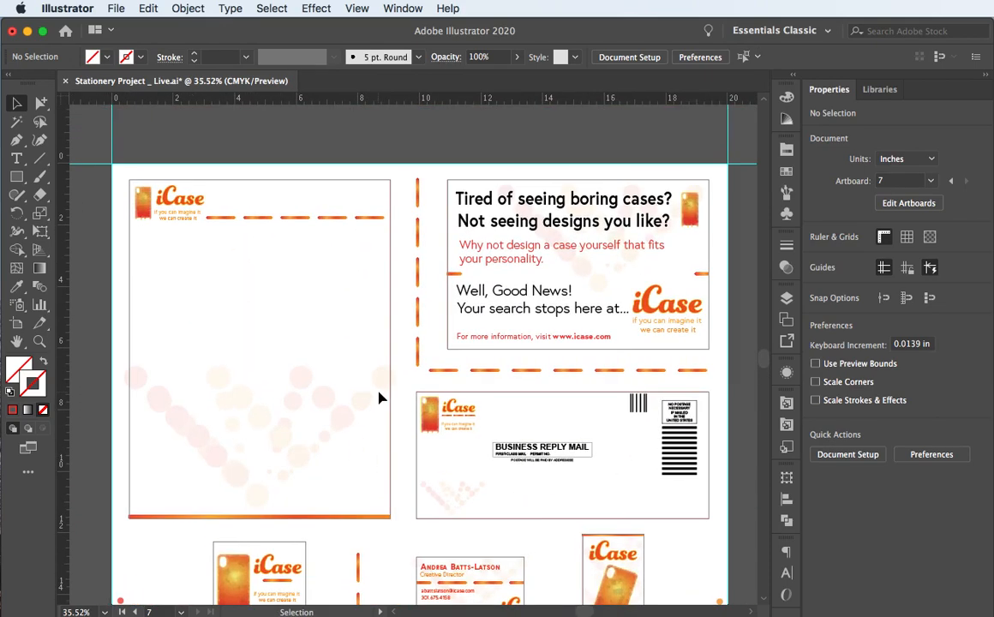
pyautogui.scroll(-1, 380, 398)
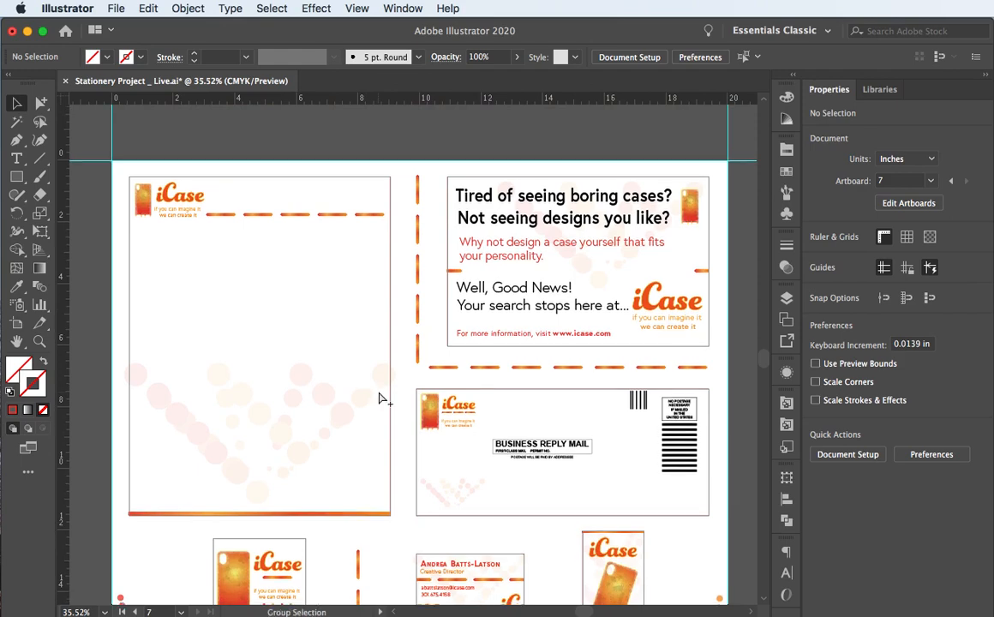
pyautogui.press('super+s')
pyautogui.scroll(-5, 380, 397)
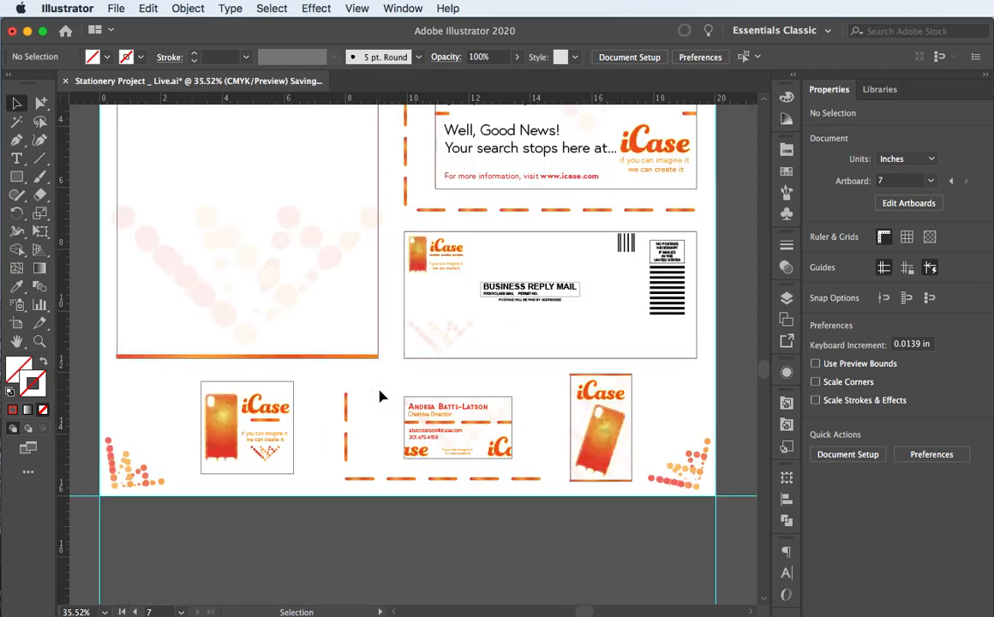
pyautogui.scroll(4, 380, 396)
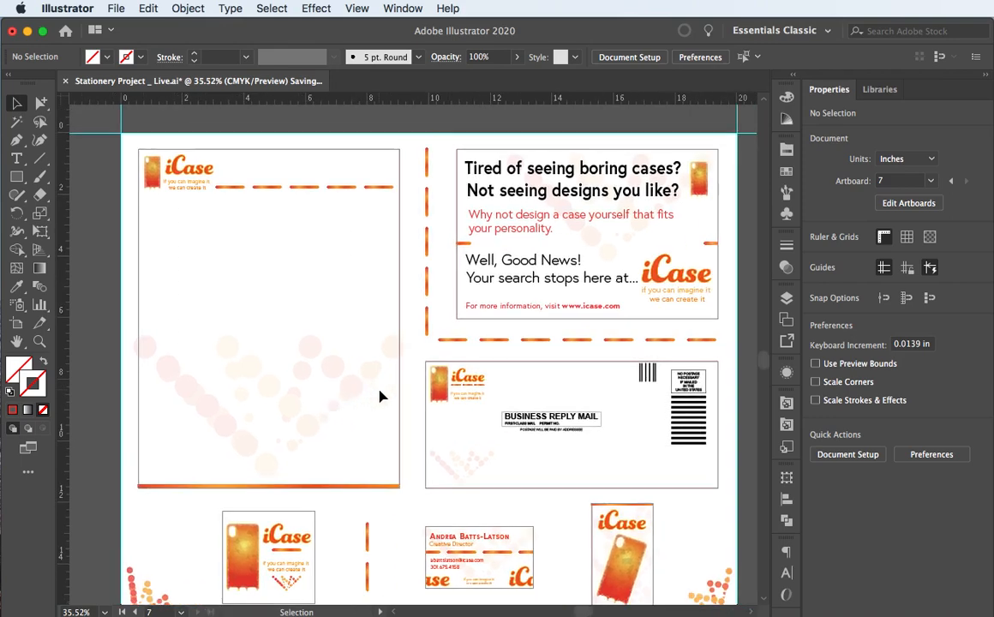
pyautogui.scroll(-1, 380, 396)
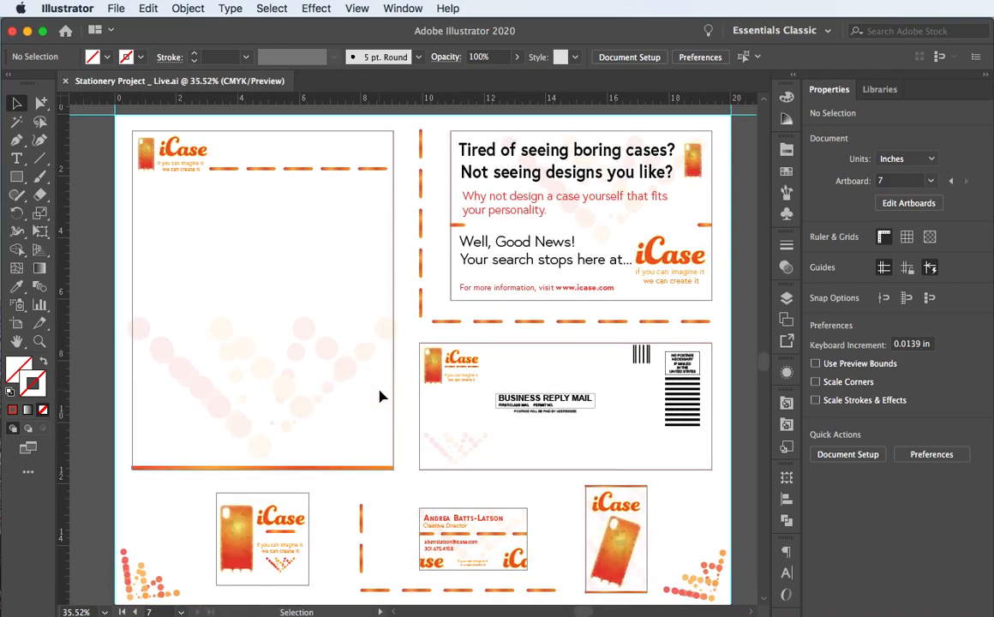
# Set up printing of artboard 7 only with all printer's marks, and leave the print settings without printing
pyautogui.click(117, 9)
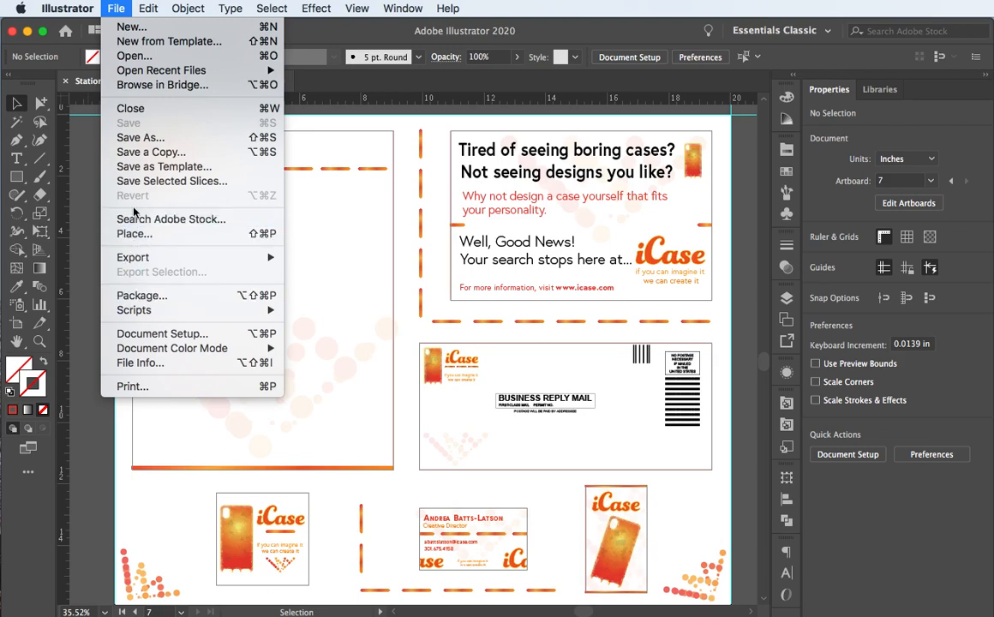
pyautogui.click(137, 386)
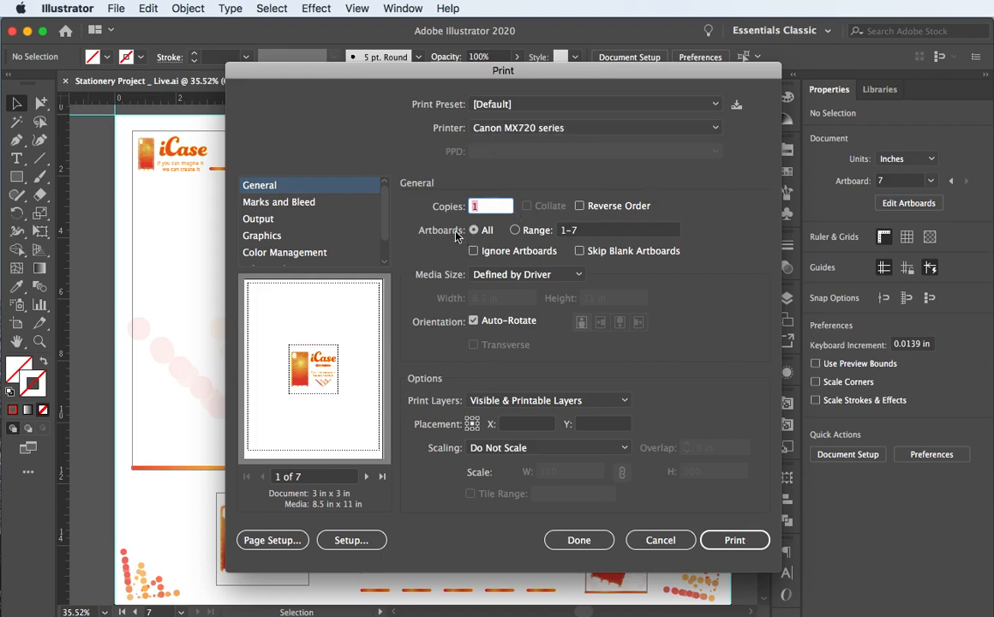
pyautogui.click(516, 230)
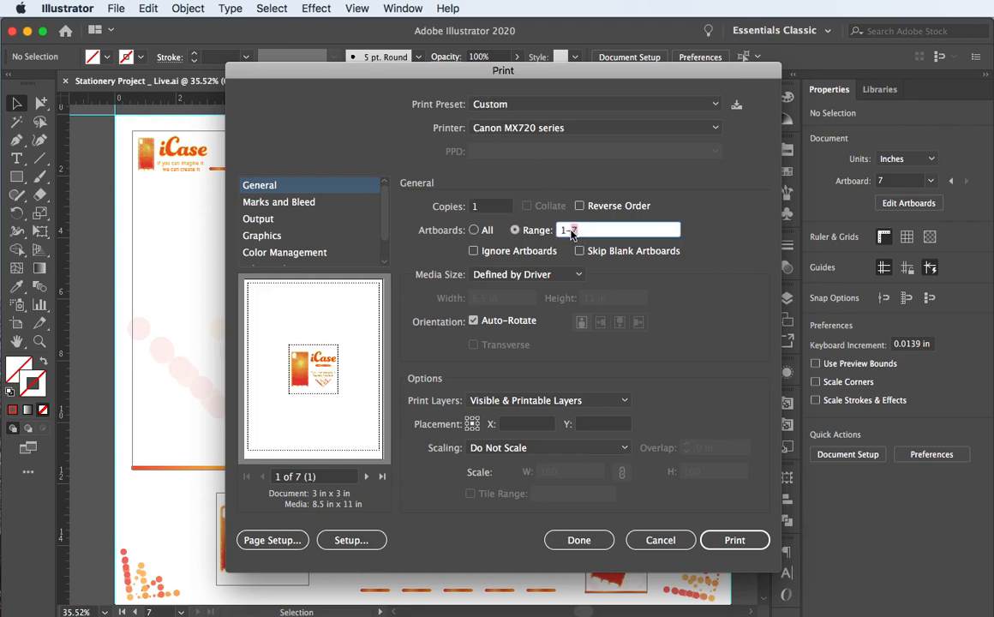
pyautogui.write('7')
pyautogui.click(317, 202)
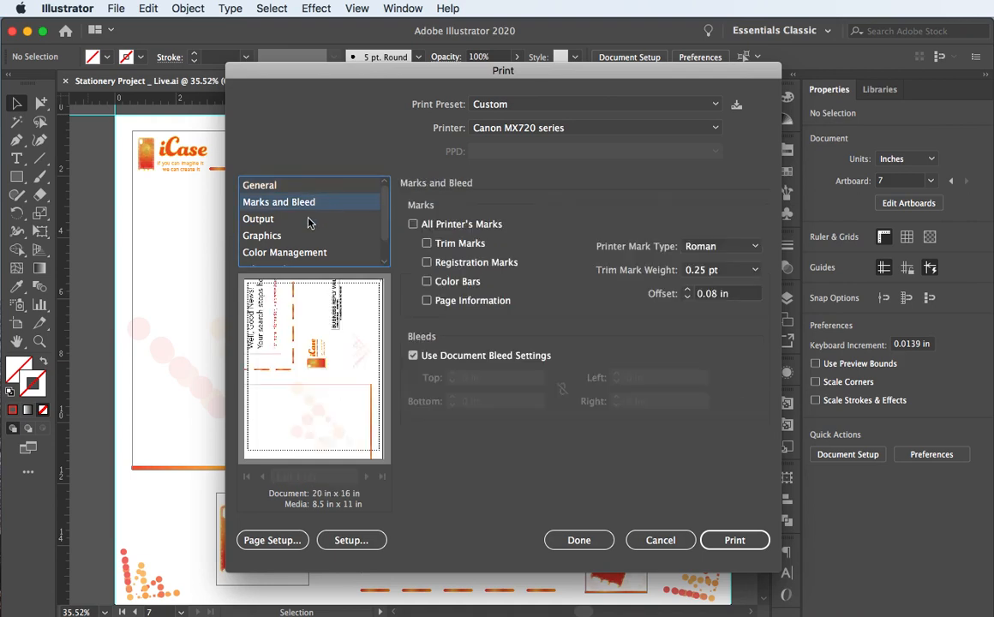
pyautogui.click(412, 225)
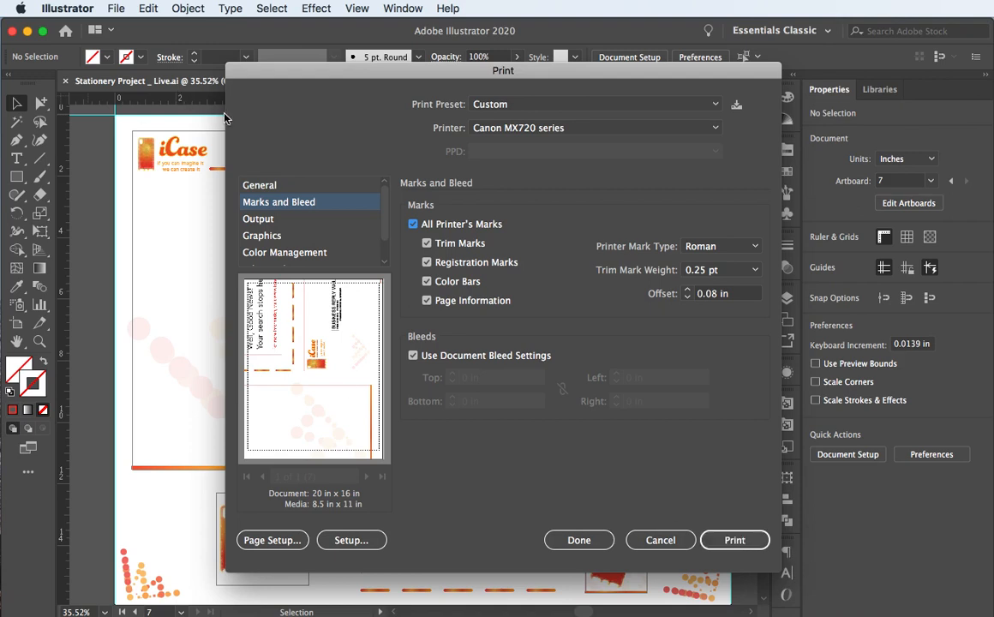
pyautogui.click(661, 541)
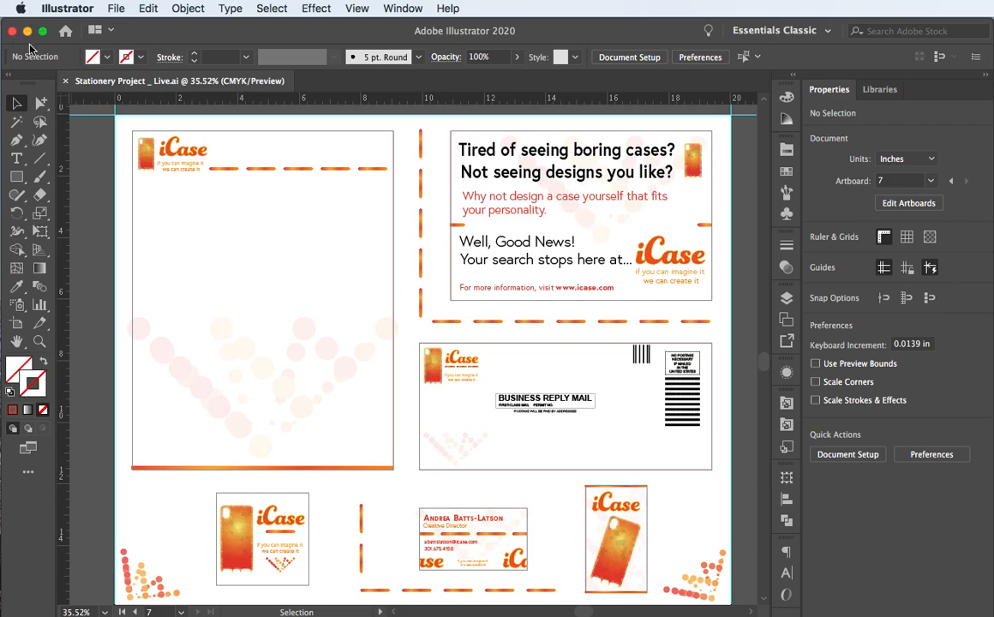
# Set up saving the document as the Adobe PDF Stationery Project _ Live.pdf with only artboard 7 and View PDF after Saving enabled
pyautogui.click(116, 9)
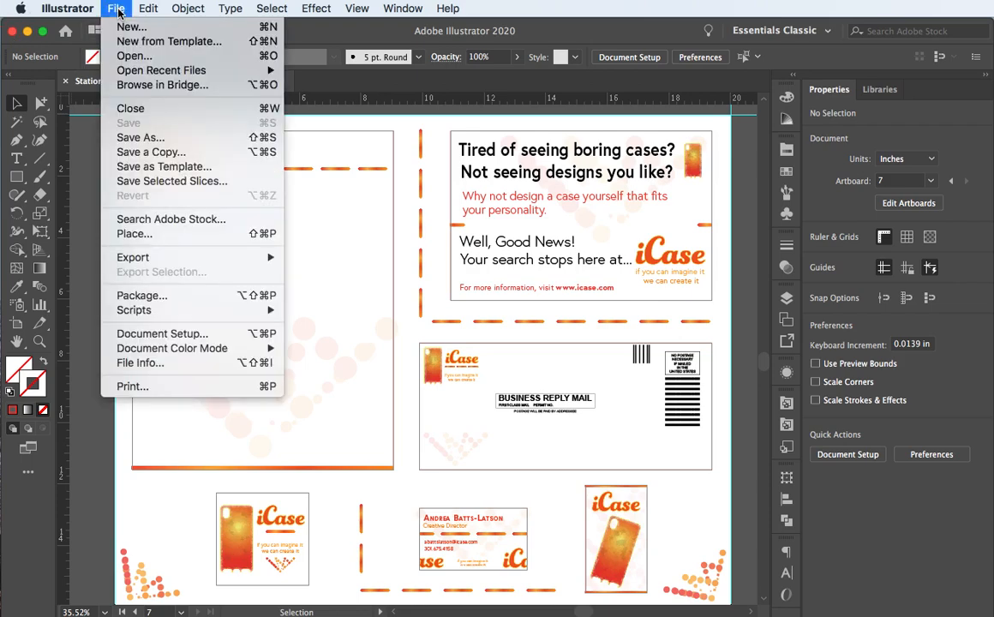
pyautogui.moveTo(173, 259)
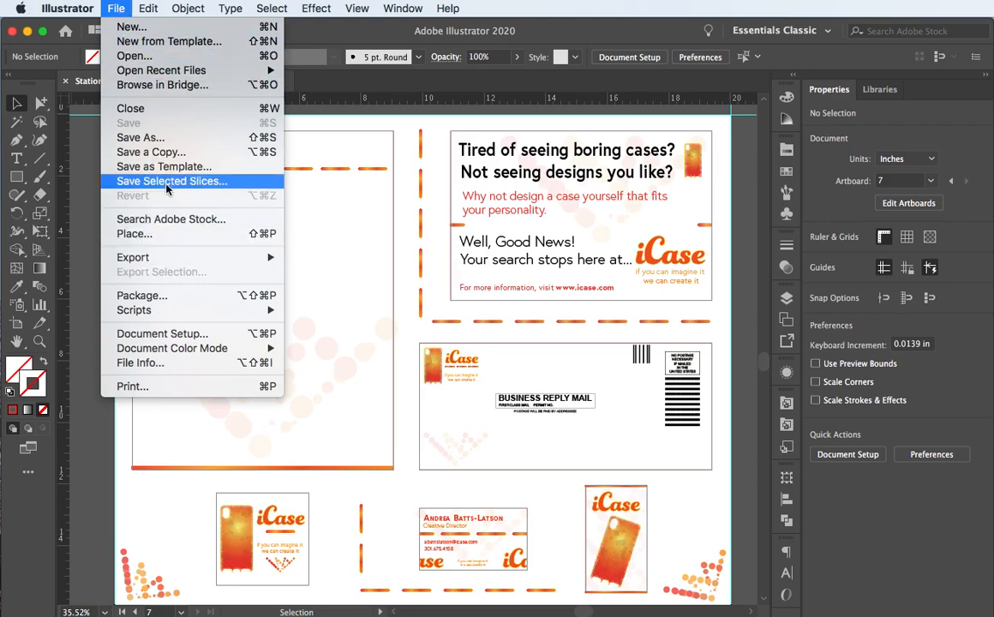
pyautogui.click(163, 138)
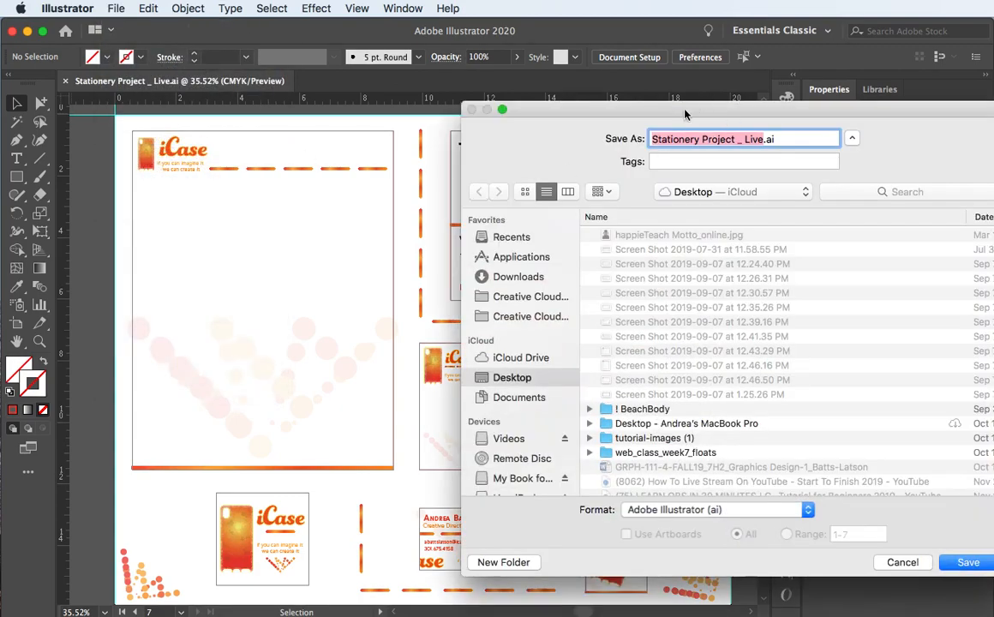
pyautogui.moveTo(673, 115); pyautogui.dragTo(395, 98)
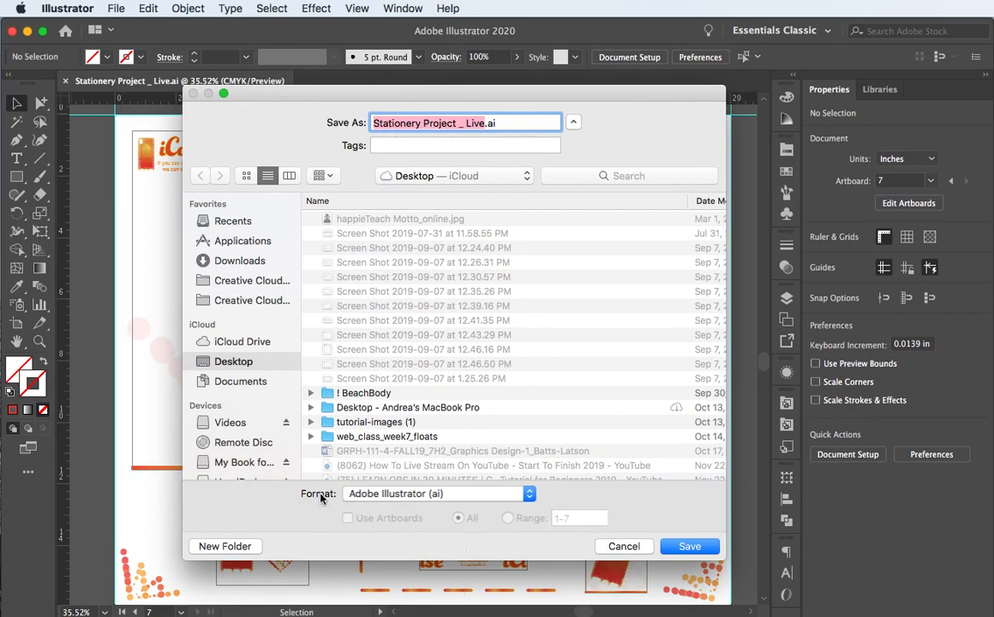
pyautogui.click(527, 497)
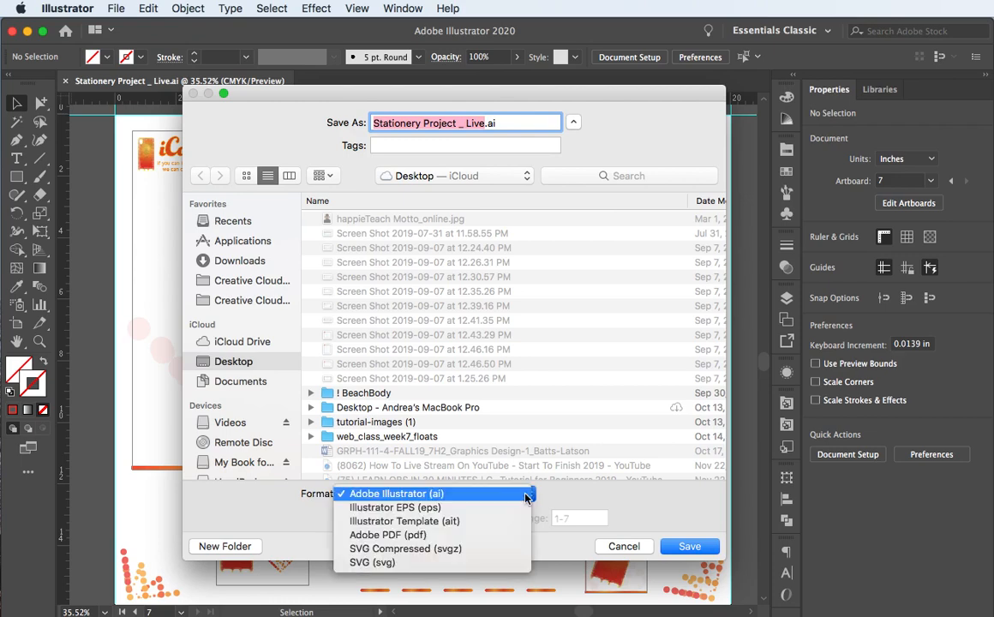
pyautogui.click(439, 535)
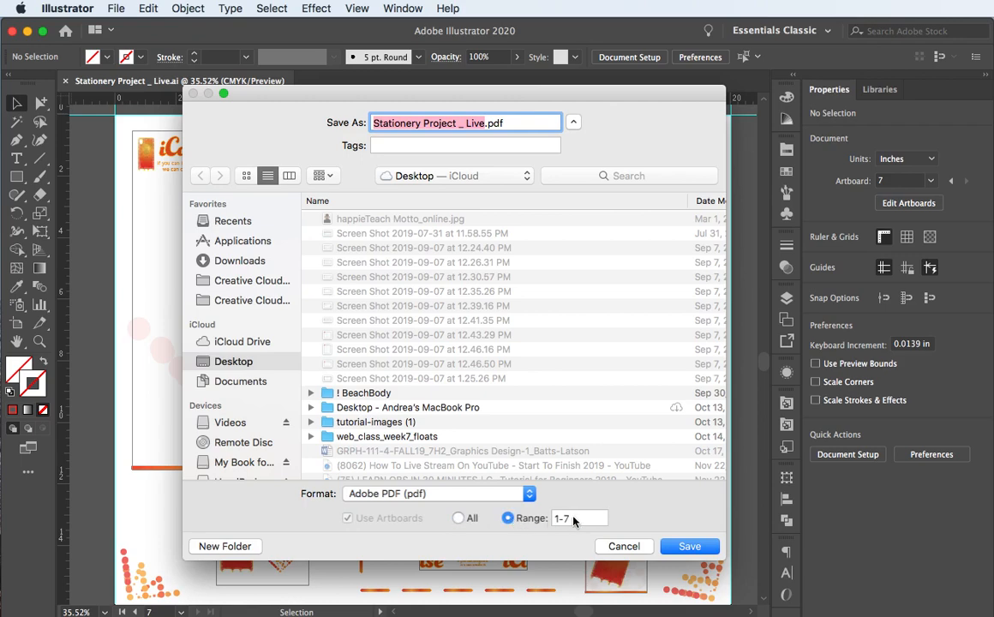
pyautogui.click(525, 518)
pyautogui.write('7')
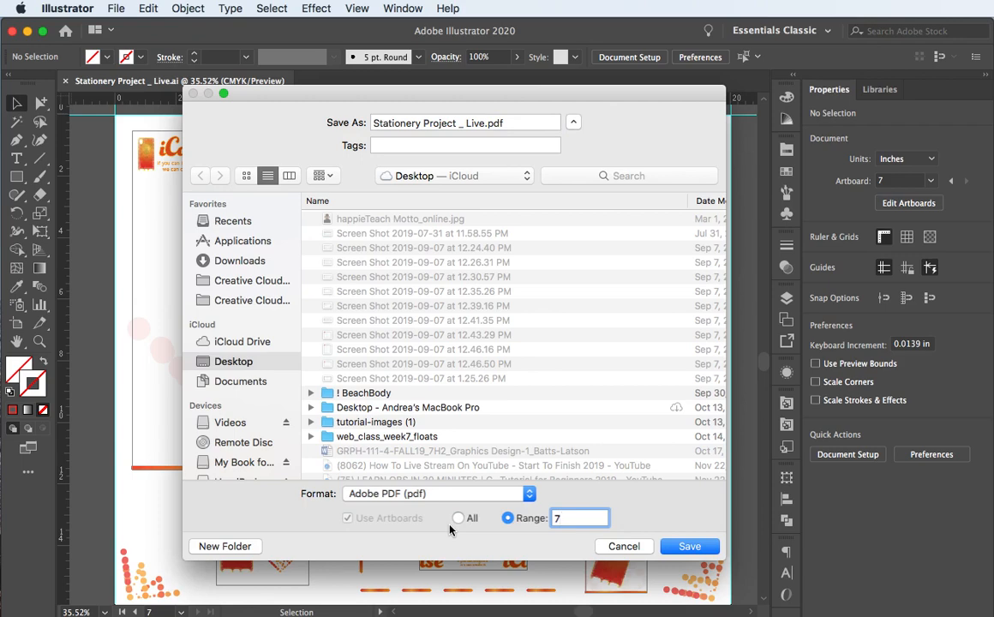
pyautogui.click(684, 553)
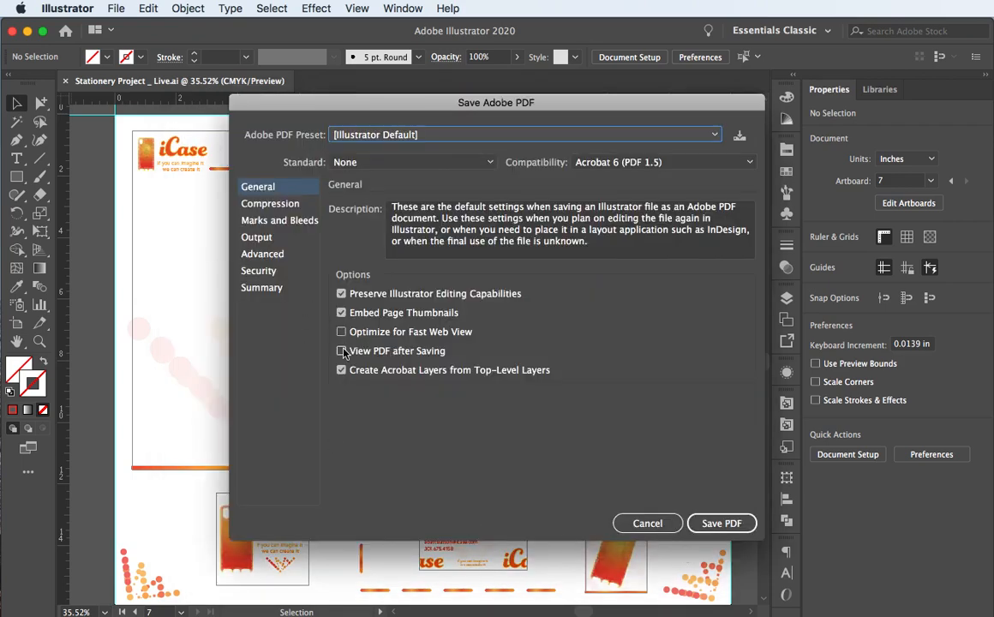
pyautogui.click(342, 352)
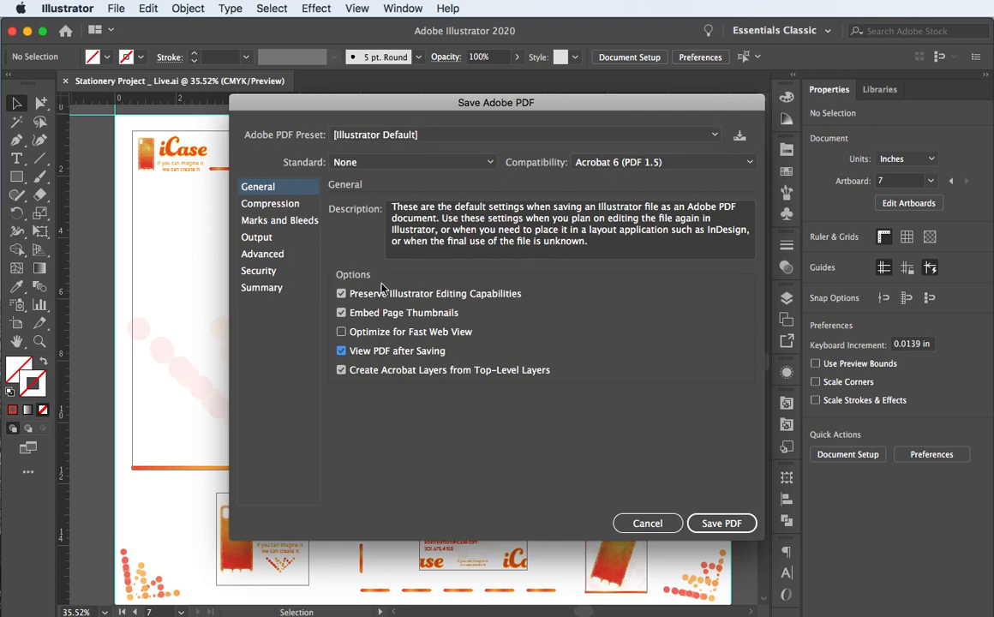
# Try the High Quality Print preset for the PDF and return to the Illustrator Default preset
pyautogui.click(715, 137)
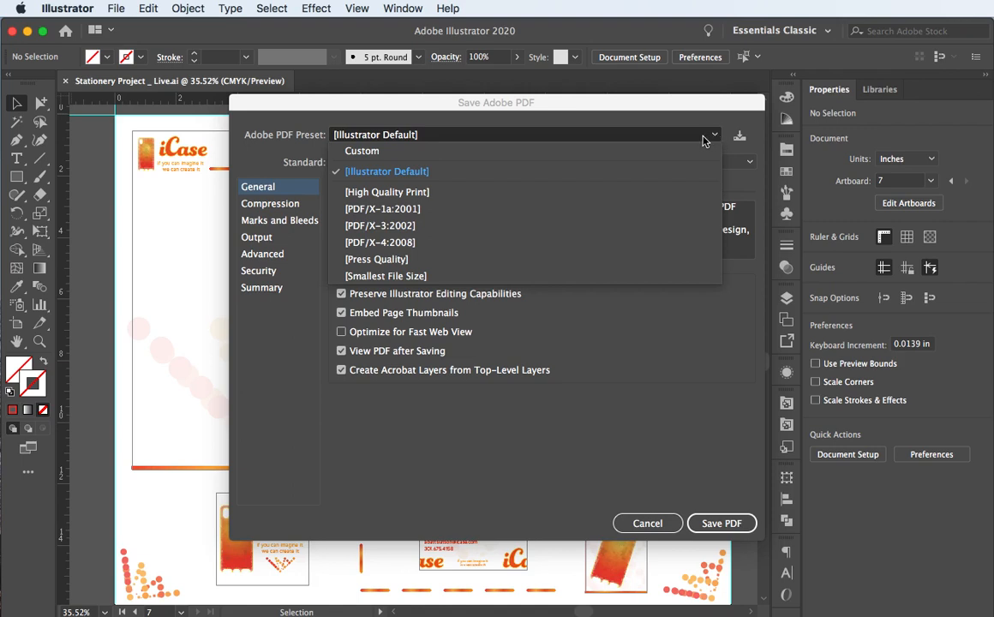
pyautogui.click(363, 193)
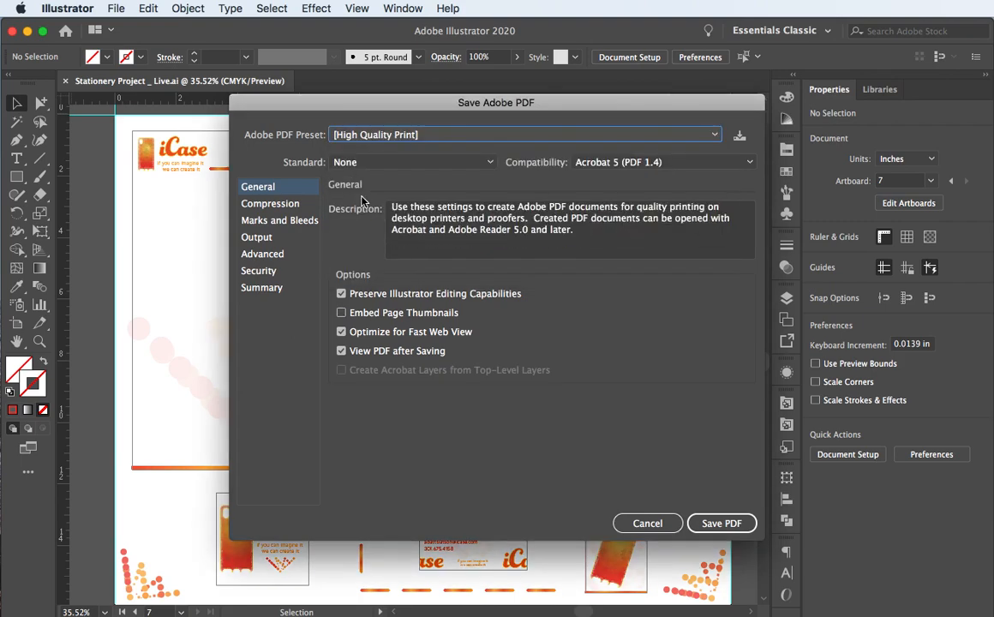
pyautogui.click(458, 137)
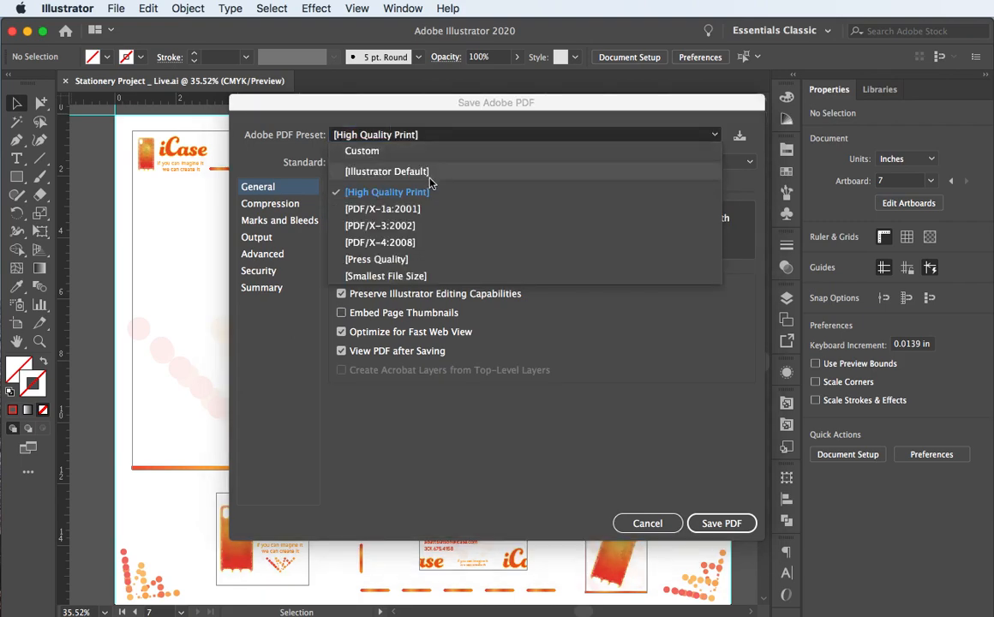
pyautogui.click(388, 171)
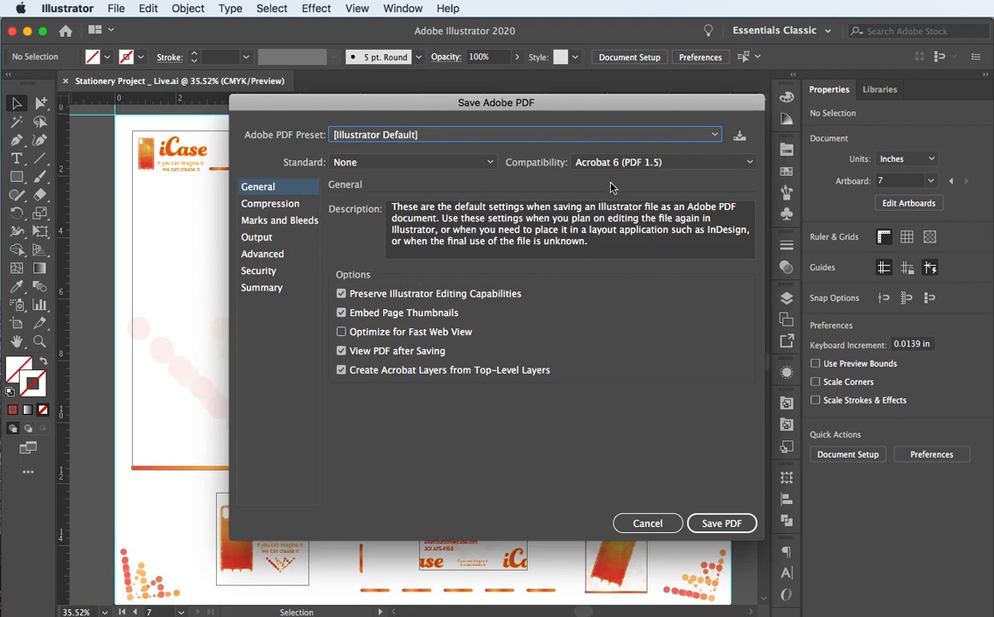
# Save the PDF, and close its Acrobat preview to return to the Illustrator document
pyautogui.click(718, 525)
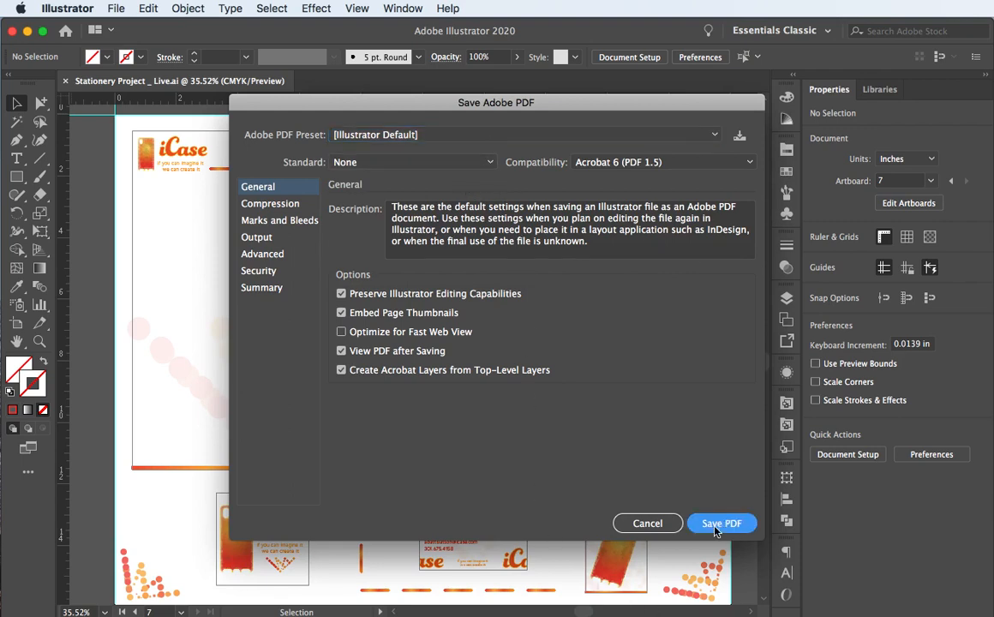
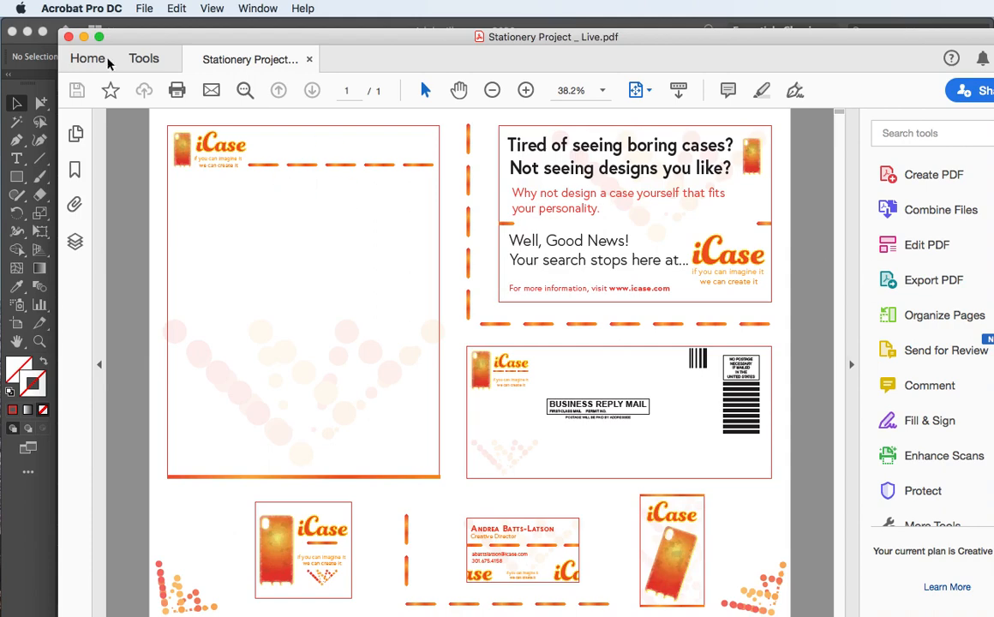
pyautogui.moveTo(133, 44); pyautogui.dragTo(262, 91)
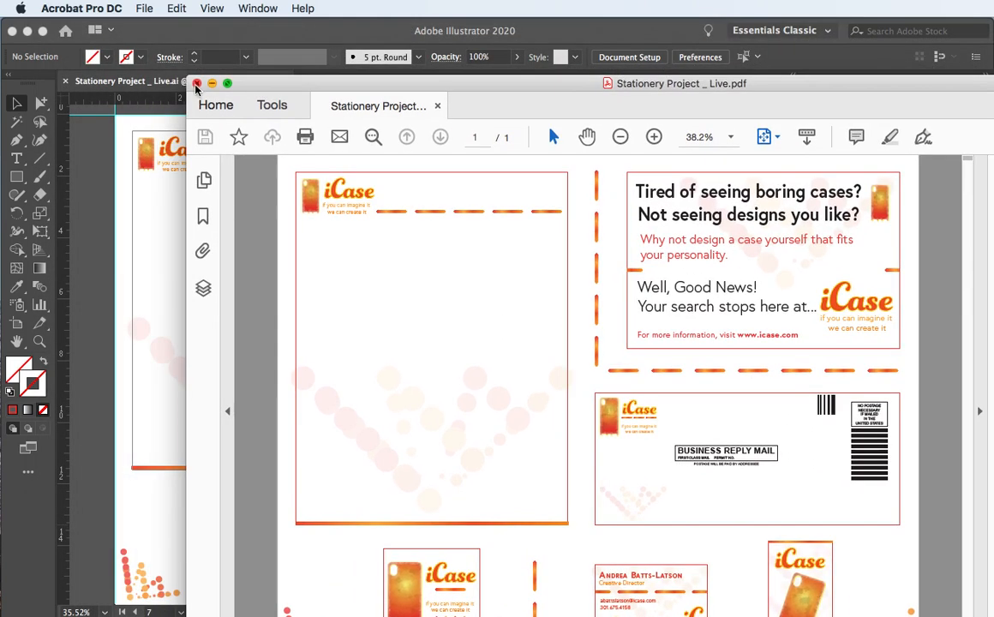
pyautogui.click(196, 84)
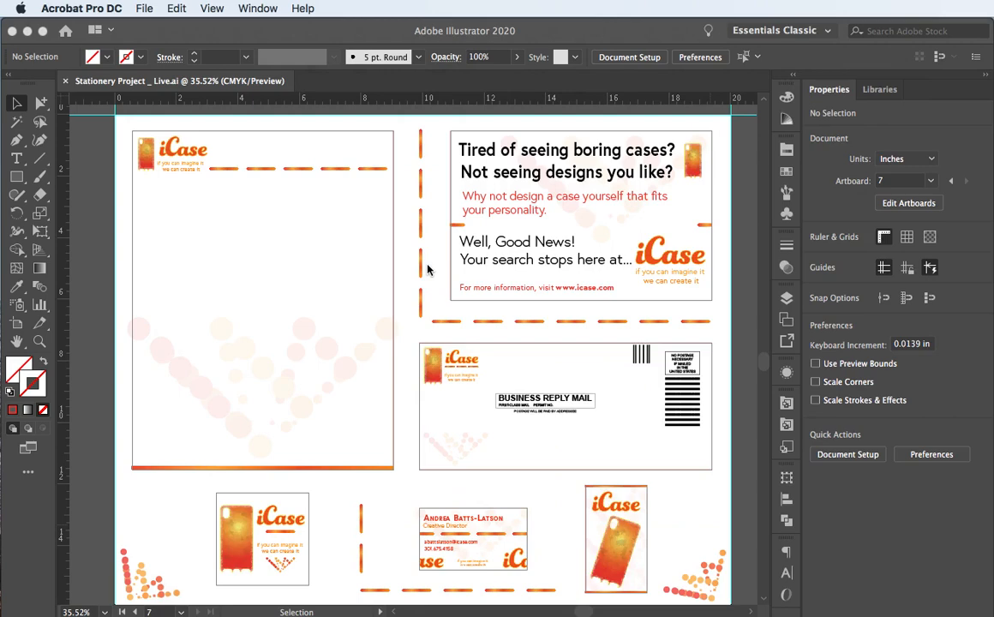
pyautogui.click(157, 32)
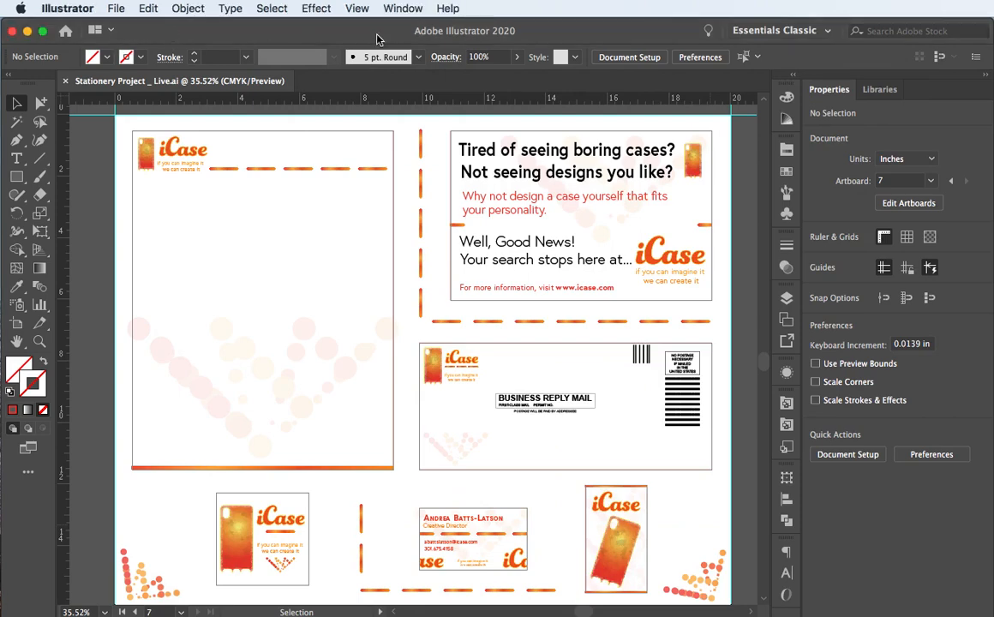
# Package the document on the Desktop as Stationery Project _ Live_Folder, including links, fonts and a report
pyautogui.click(114, 9)
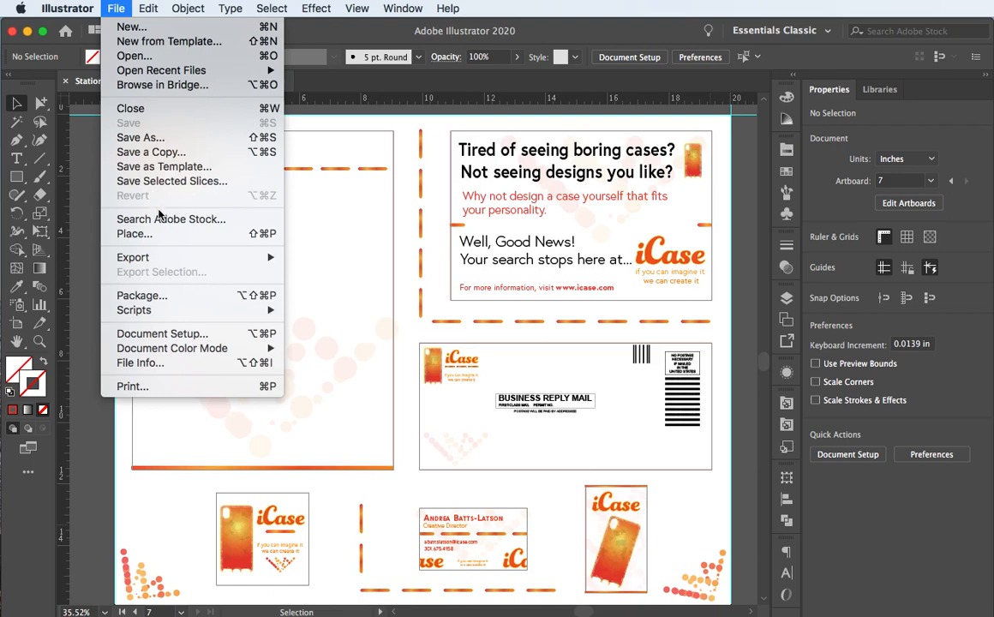
pyautogui.click(175, 299)
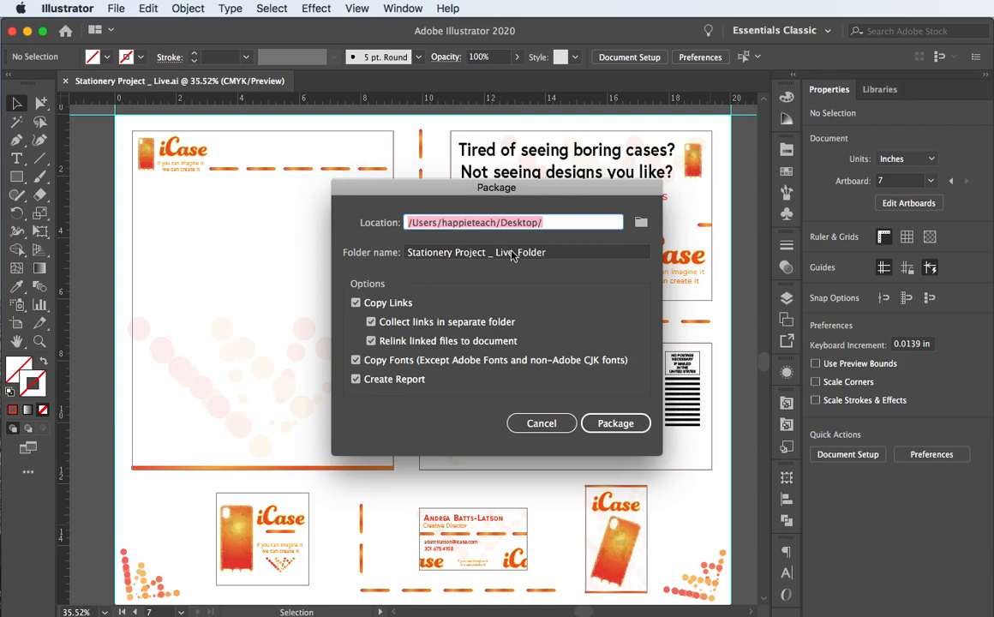
pyautogui.click(641, 225)
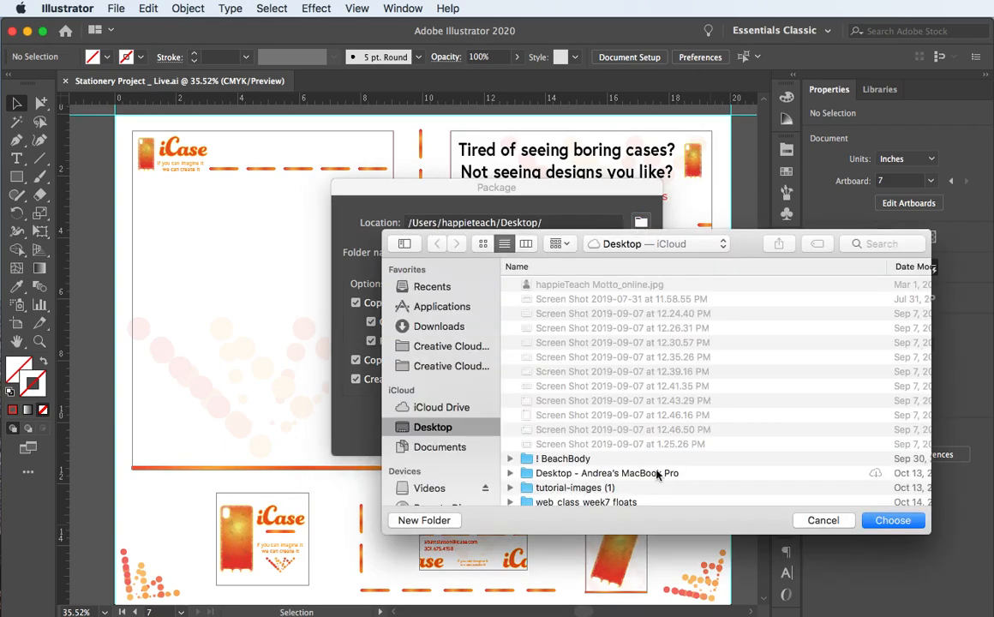
pyautogui.click(828, 522)
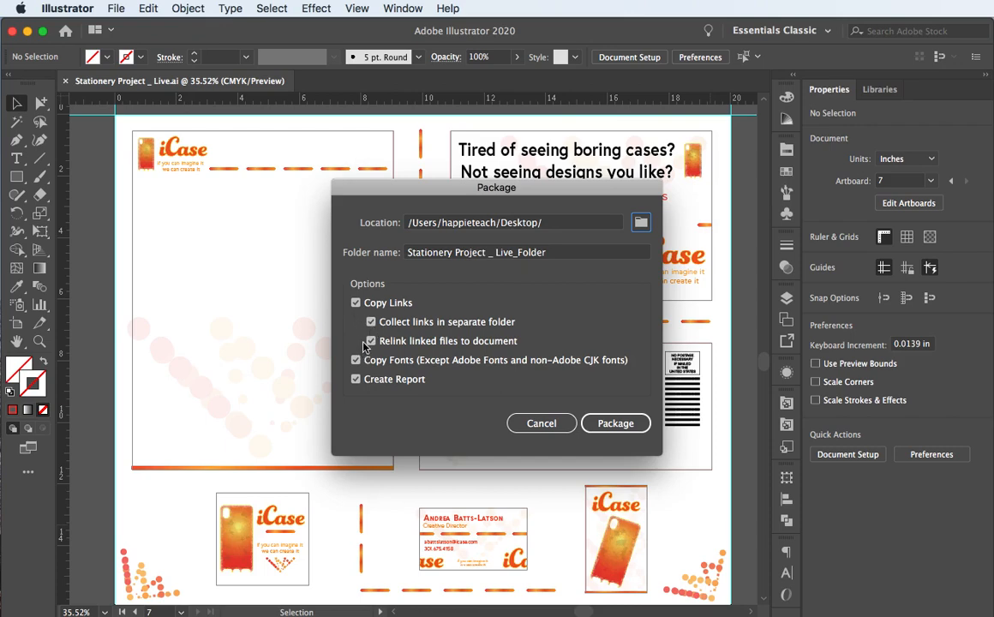
pyautogui.click(615, 424)
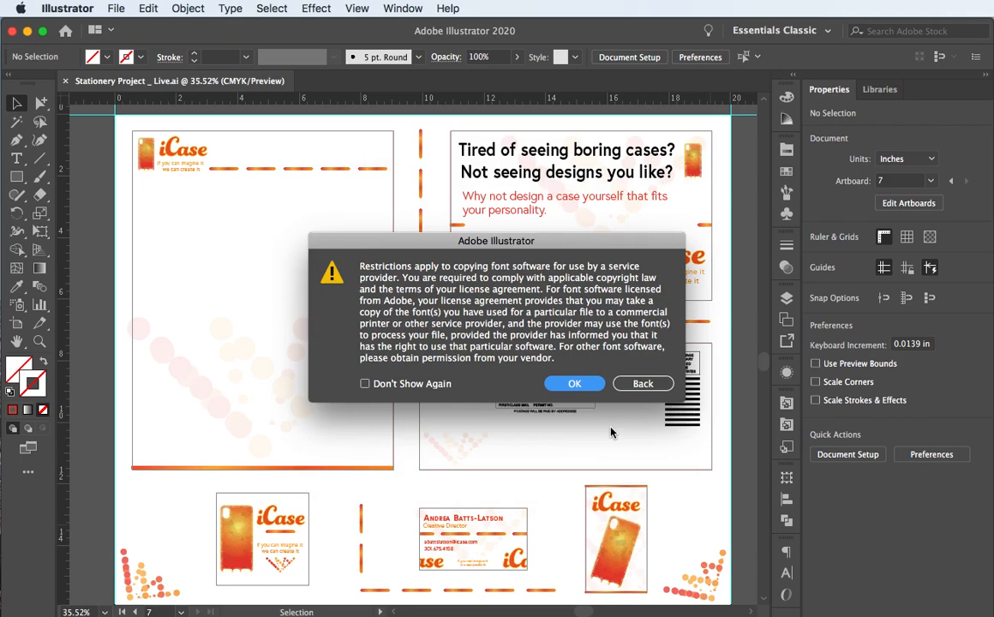
pyautogui.click(584, 390)
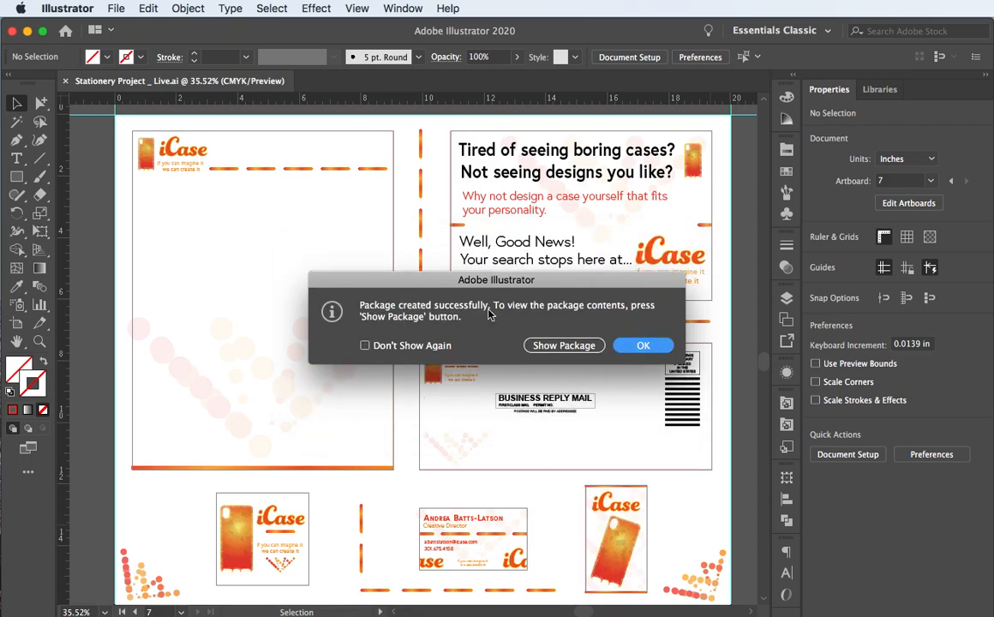
# Show the package folder, examine the contents of its Fonts folder, and close the Finder window
pyautogui.click(549, 346)
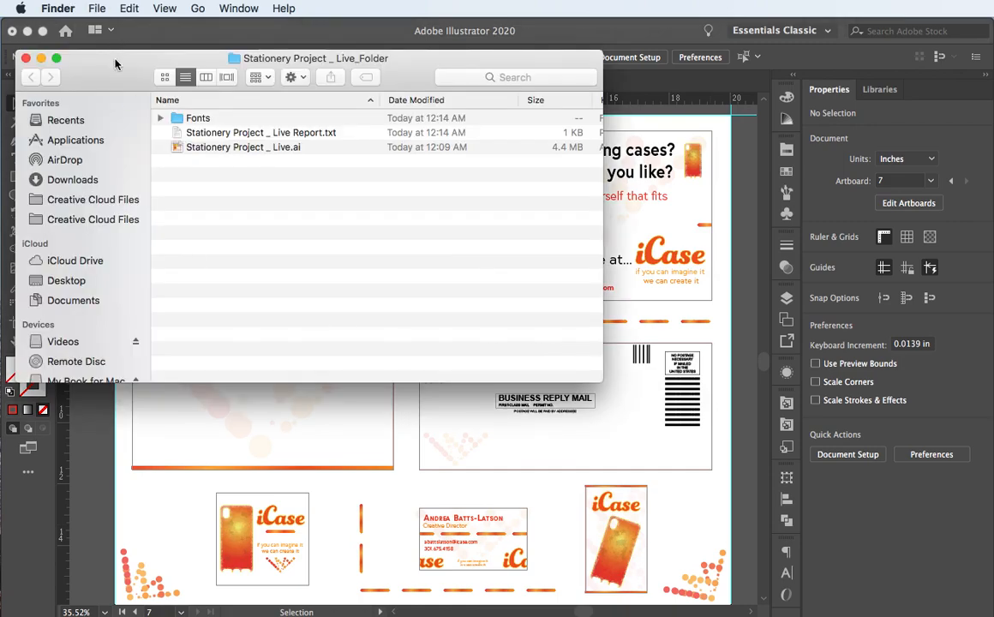
pyautogui.moveTo(105, 57); pyautogui.dragTo(245, 192)
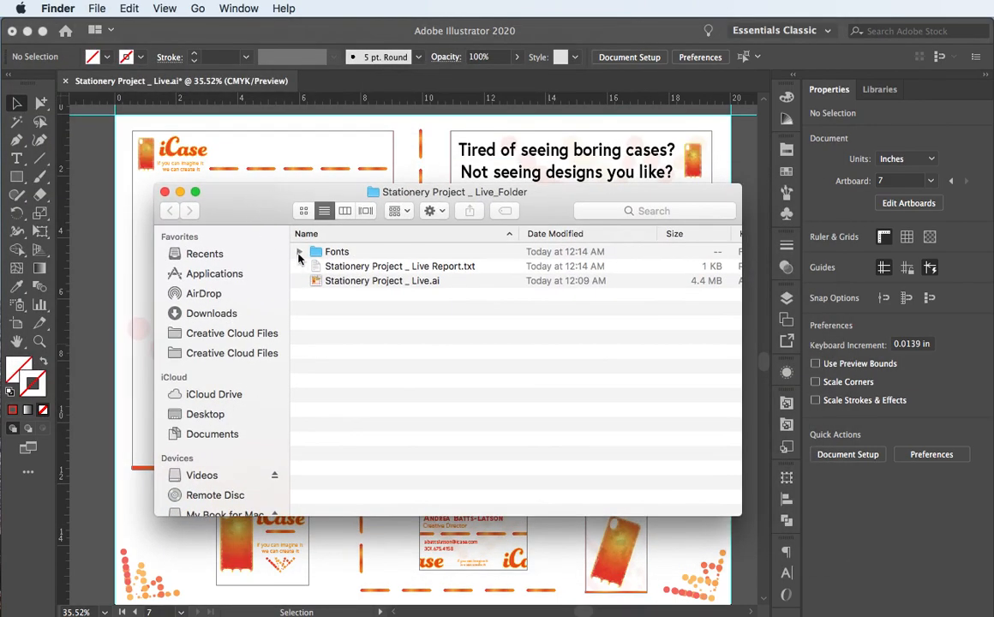
pyautogui.click(299, 251)
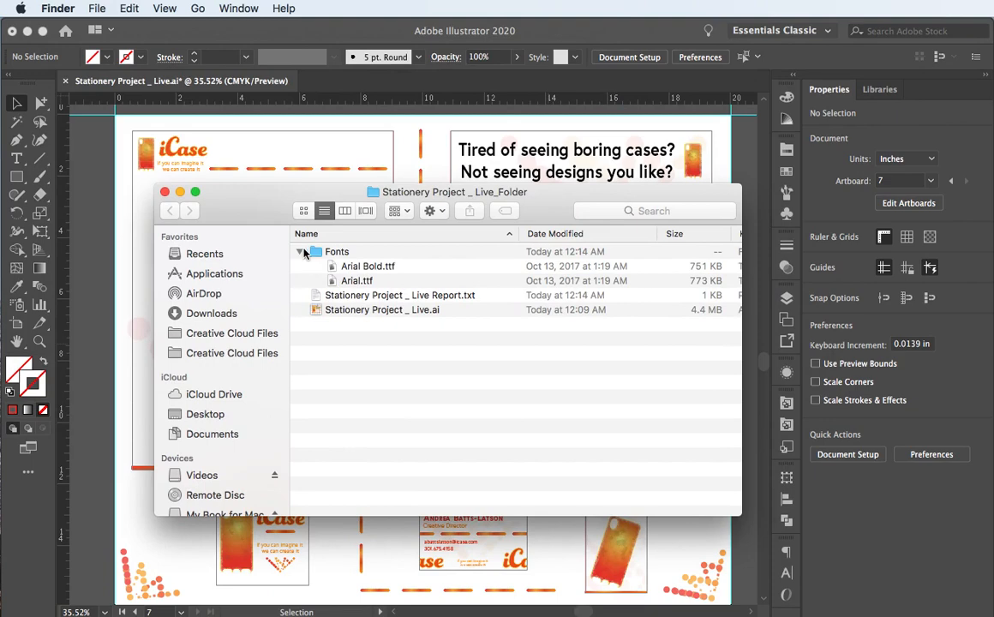
pyautogui.click(299, 252)
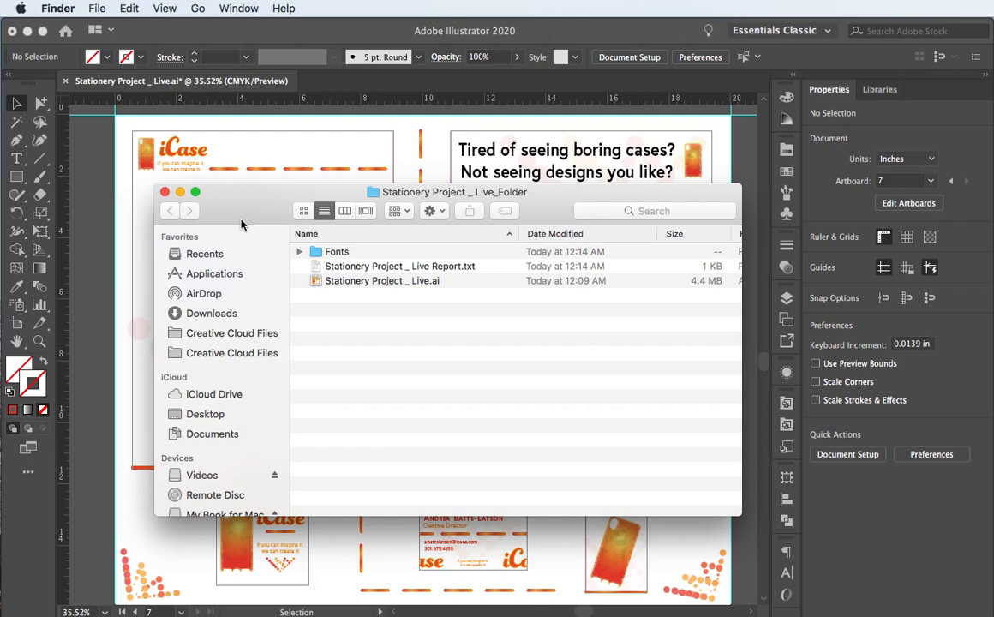
pyautogui.click(166, 193)
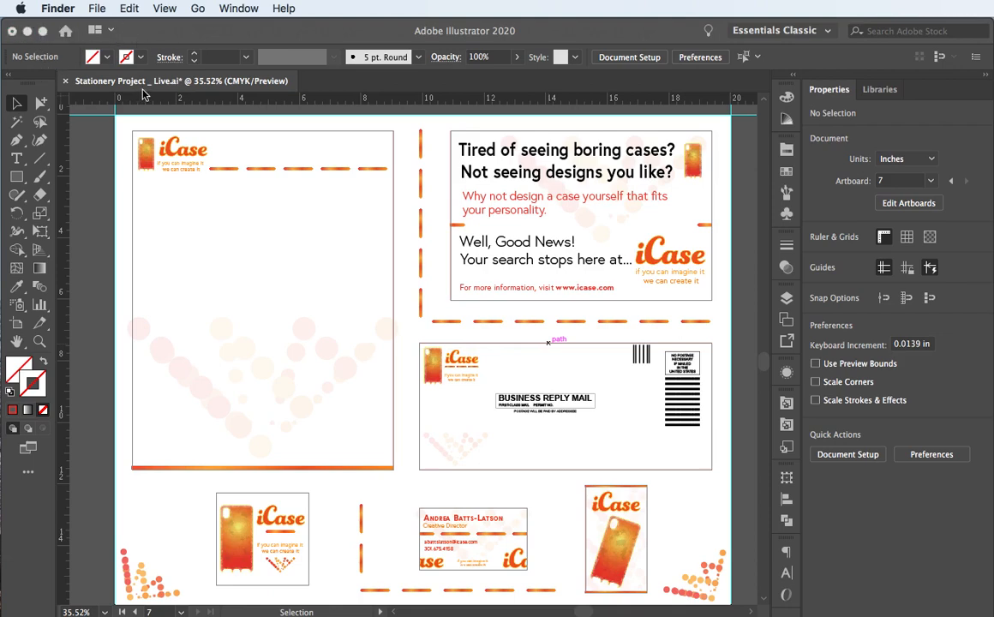
# Minimize the Illustrator window and place the Stationery Project _ Live_Folder and Stationery Project _ Live.pdf together on a cleared desktop
pyautogui.click(26, 31)
pyautogui.click(26, 32)
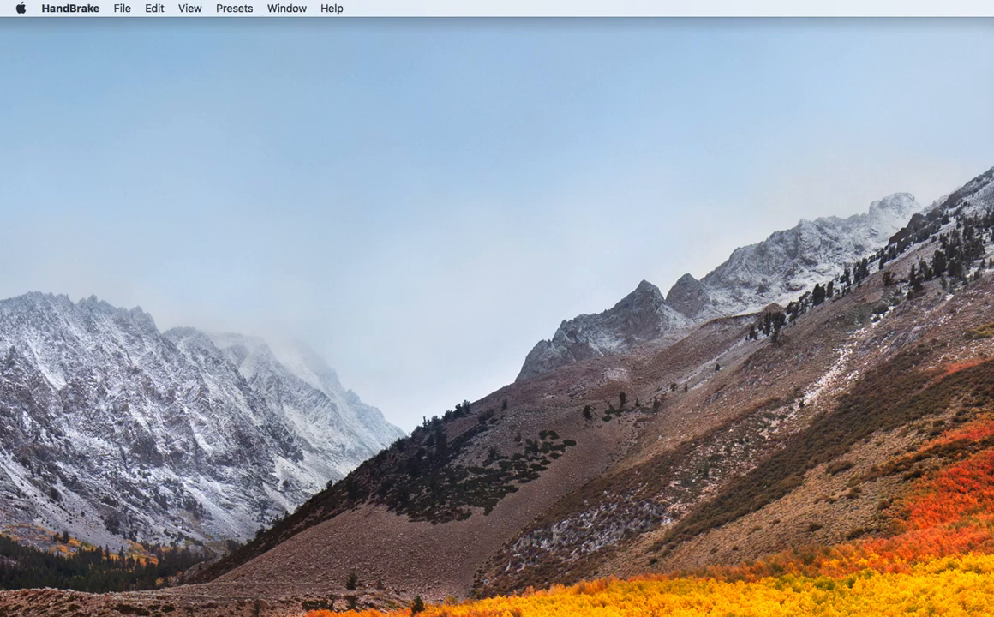
pyautogui.hotkey('ctrl', 'Up')
pyautogui.hotkey('ctrl', 'Up')
pyautogui.moveTo(993, 111)
pyautogui.mouseDown()
pyautogui.moveTo(720, 115)
pyautogui.moveTo(764, 126)
pyautogui.moveTo(993, 109)
pyautogui.mouseUp()
pyautogui.moveTo(189, 325); pyautogui.dragTo(300, 245)
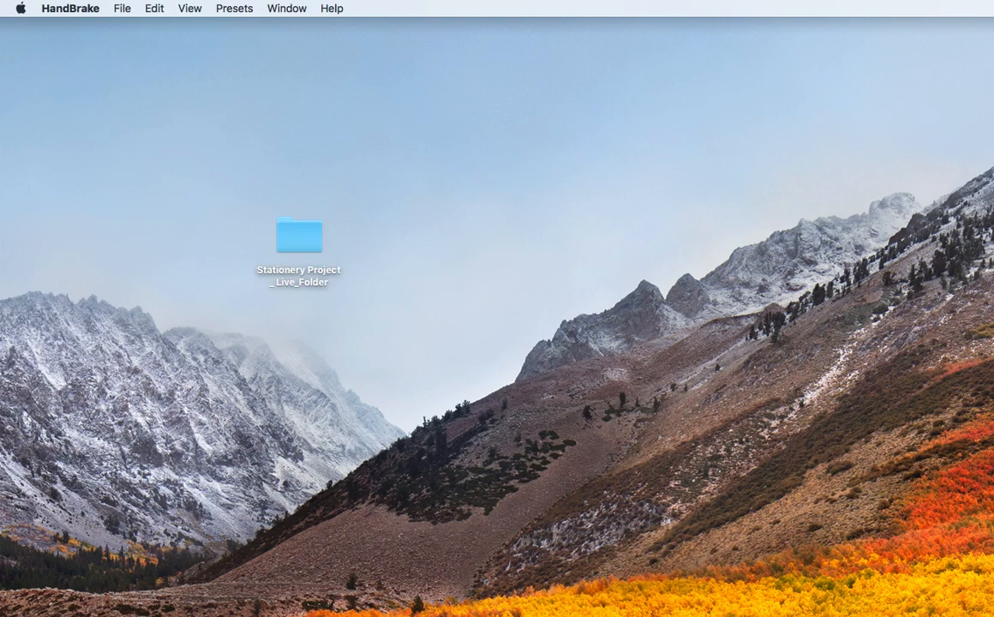
pyautogui.moveTo(342, 531); pyautogui.dragTo(295, 143)
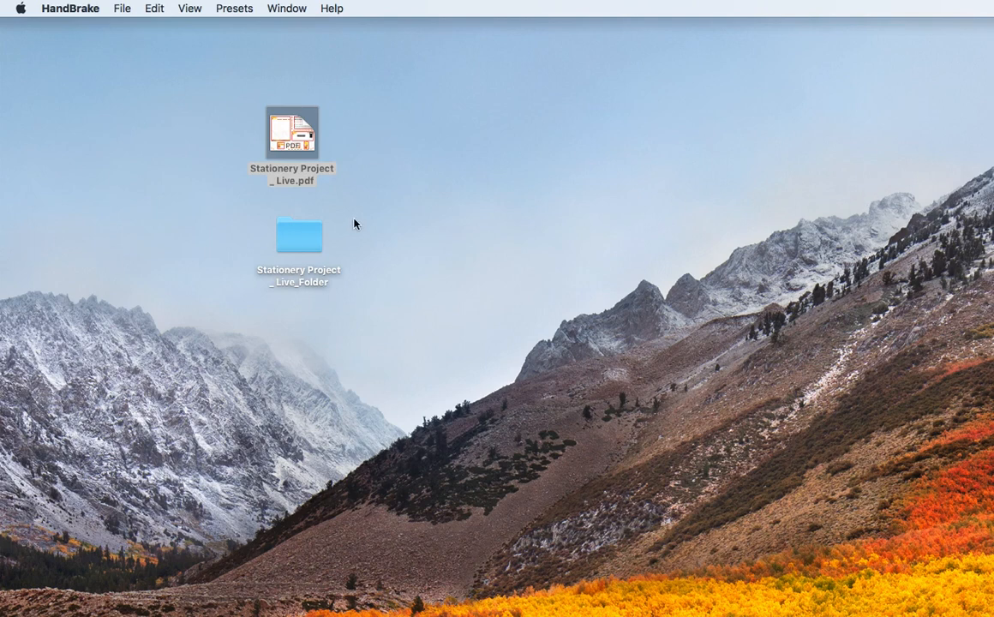
# Compress the Stationery Project _ Live_Folder into a zip file and place the archive below the folder on the desktop
pyautogui.click(285, 243)
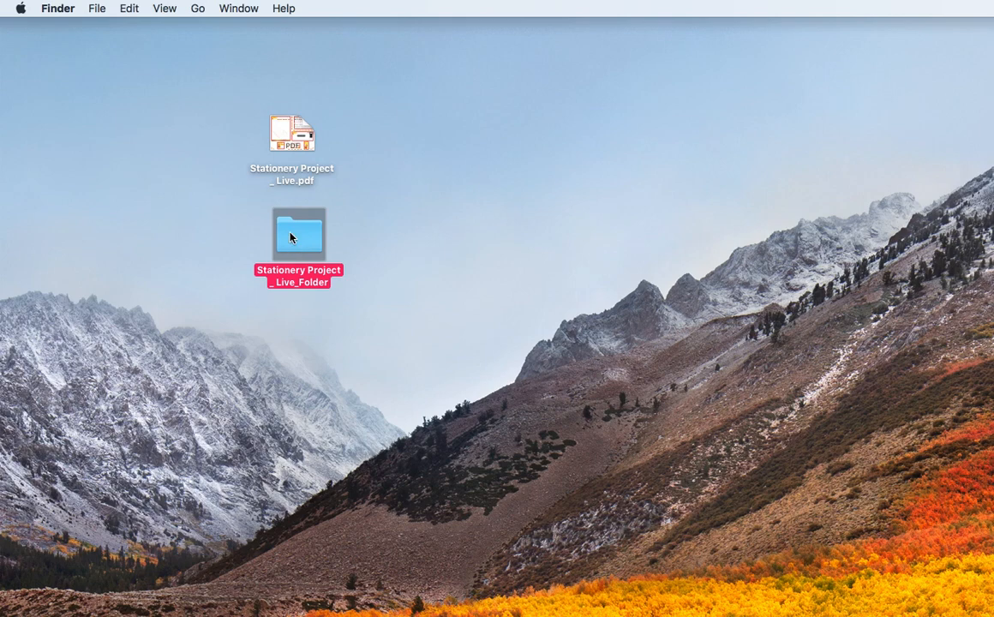
pyautogui.rightClick(290, 237)
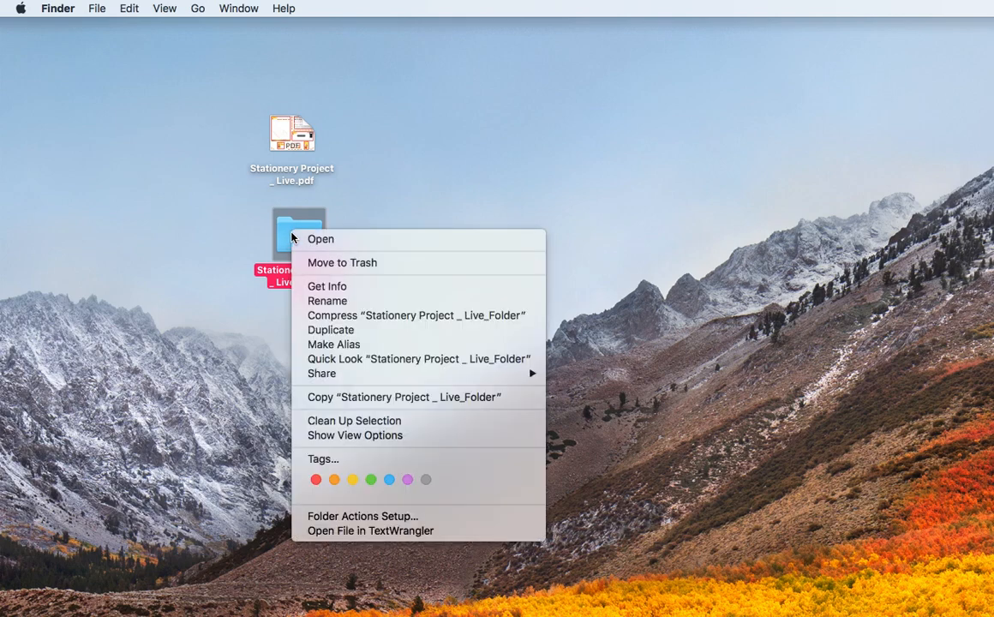
pyautogui.click(346, 315)
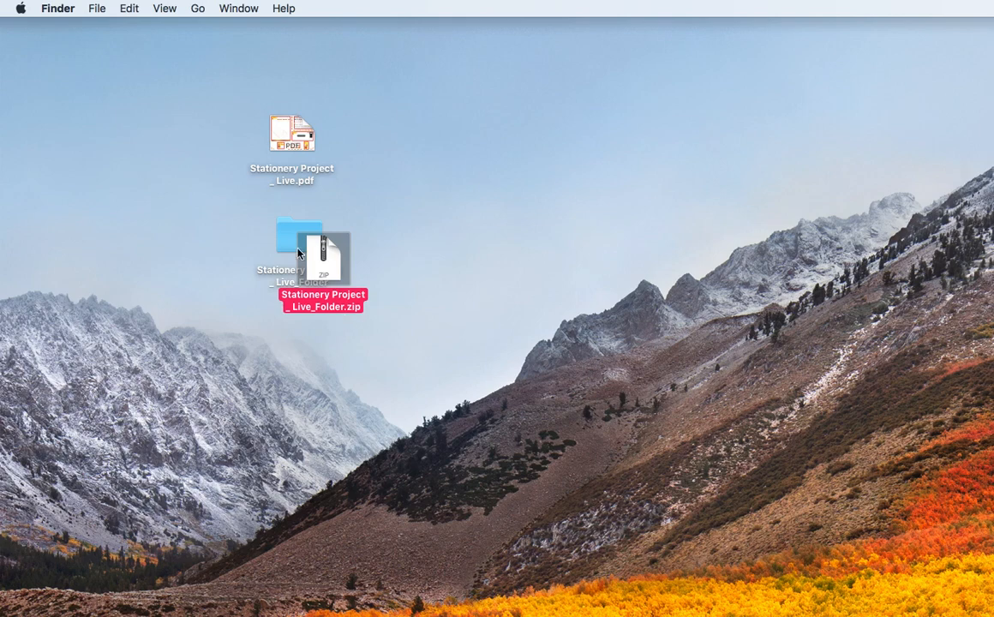
pyautogui.moveTo(320, 263); pyautogui.dragTo(290, 361)
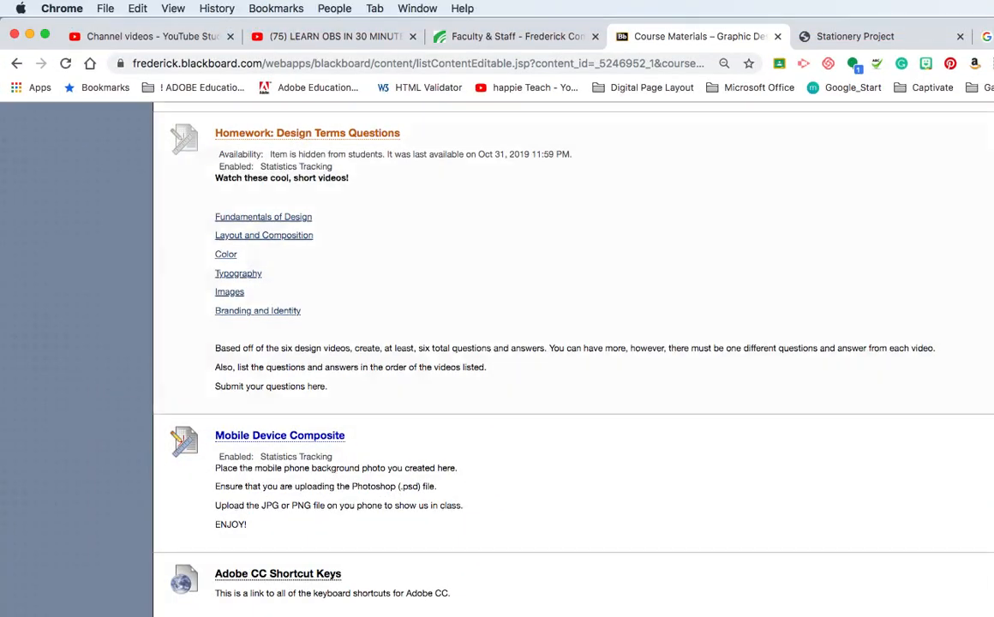
# Reload the Course Materials page of the Blackboard course in Chrome and turn on Student Preview mode
pyautogui.scroll(15, 535, 204)
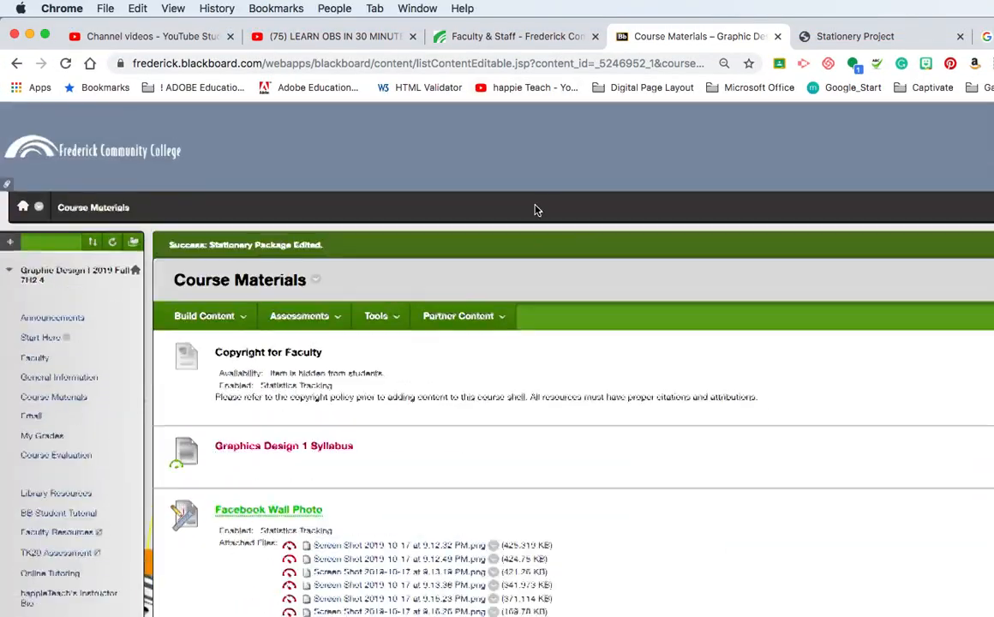
pyautogui.scroll(-2, 411, 268)
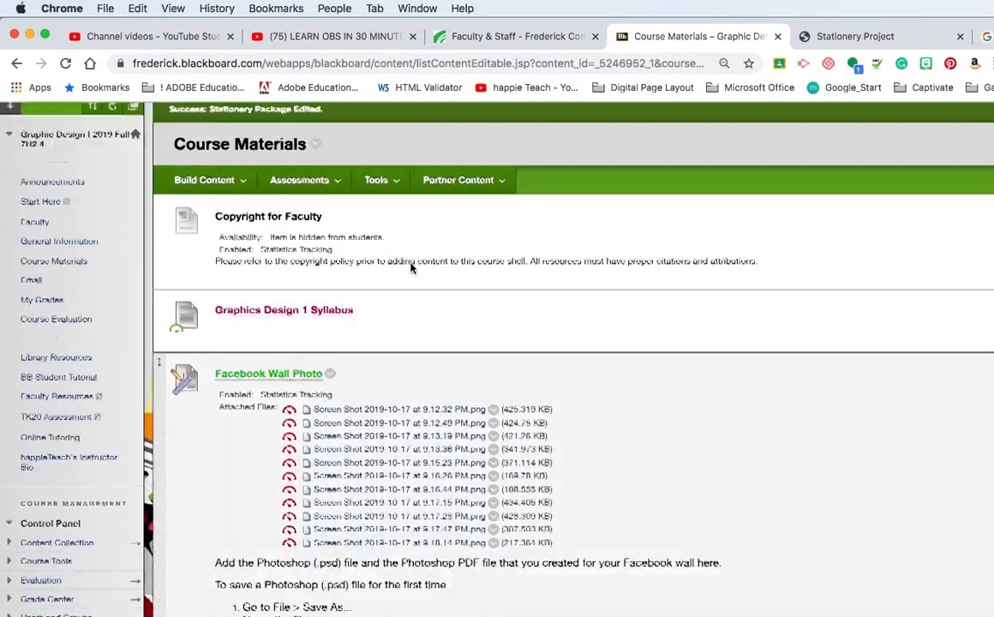
pyautogui.scroll(3, 412, 267)
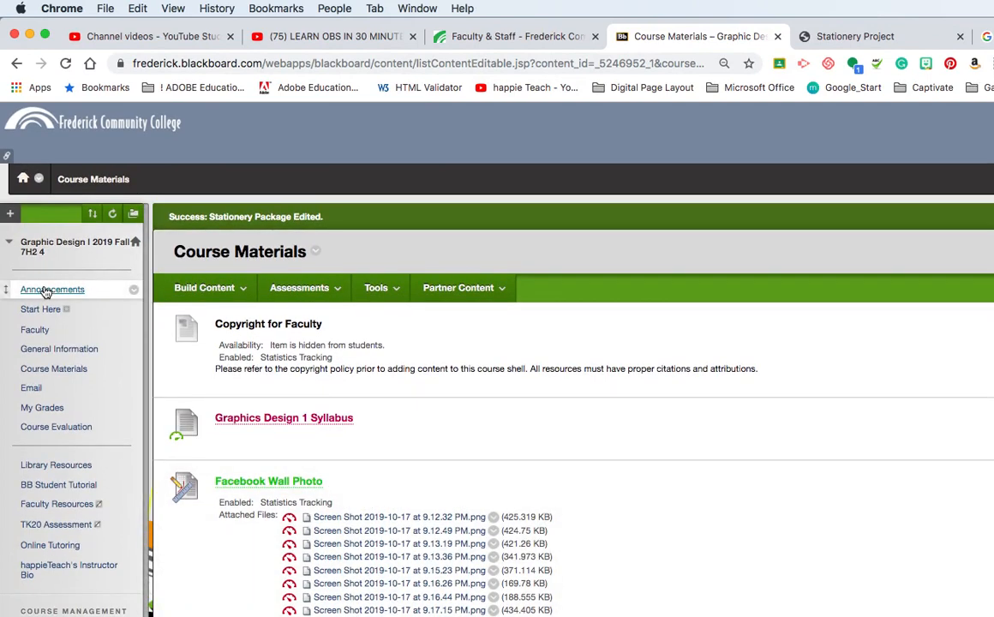
pyautogui.click(53, 370)
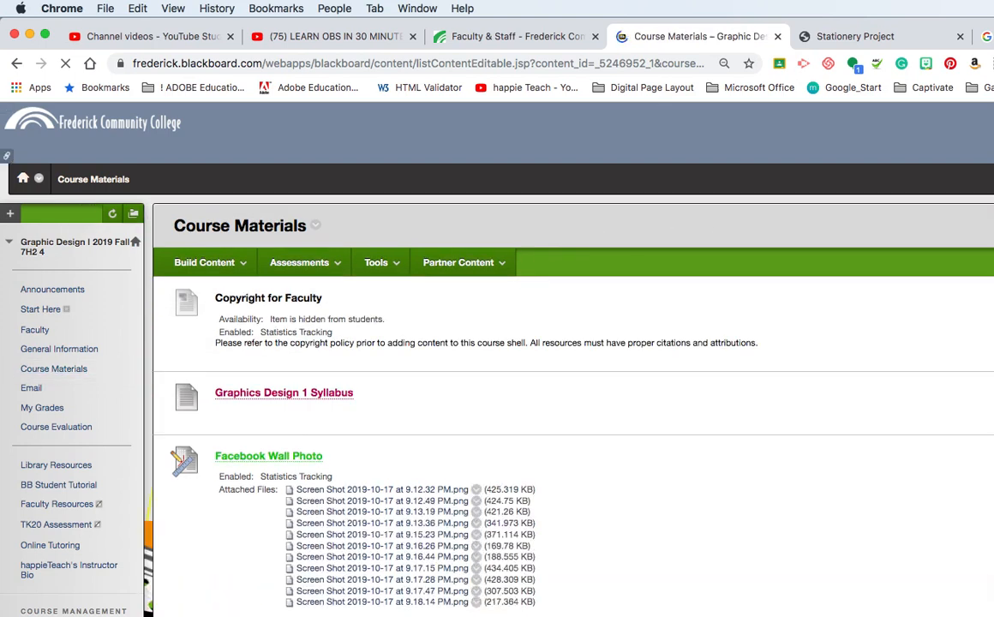
pyautogui.click(992, 174)
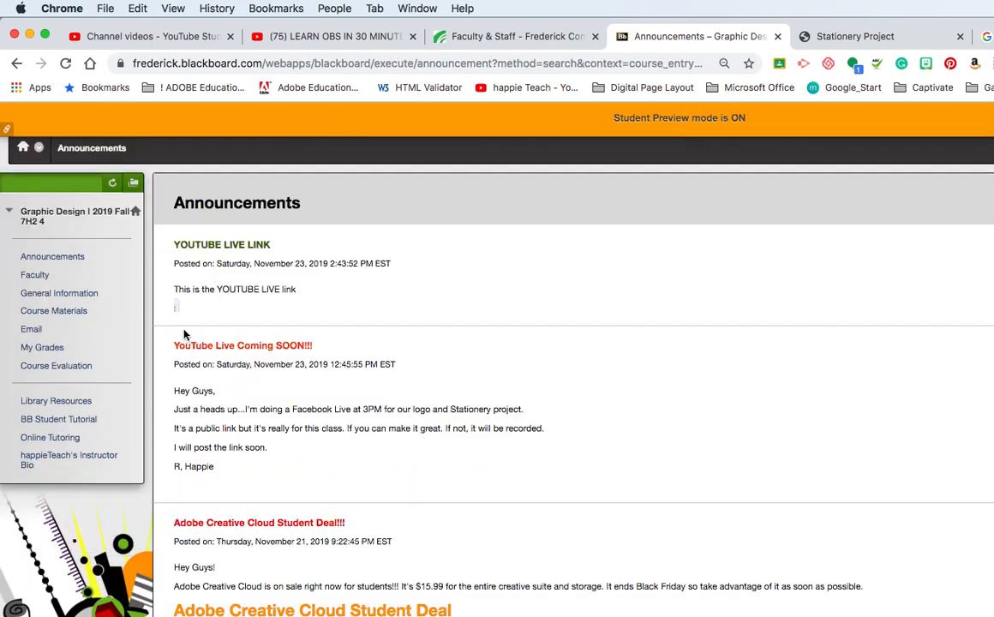
# Open Course Materials in the student preview and examine the Stationery Package assignment's submission instructions and size requirements
pyautogui.click(35, 314)
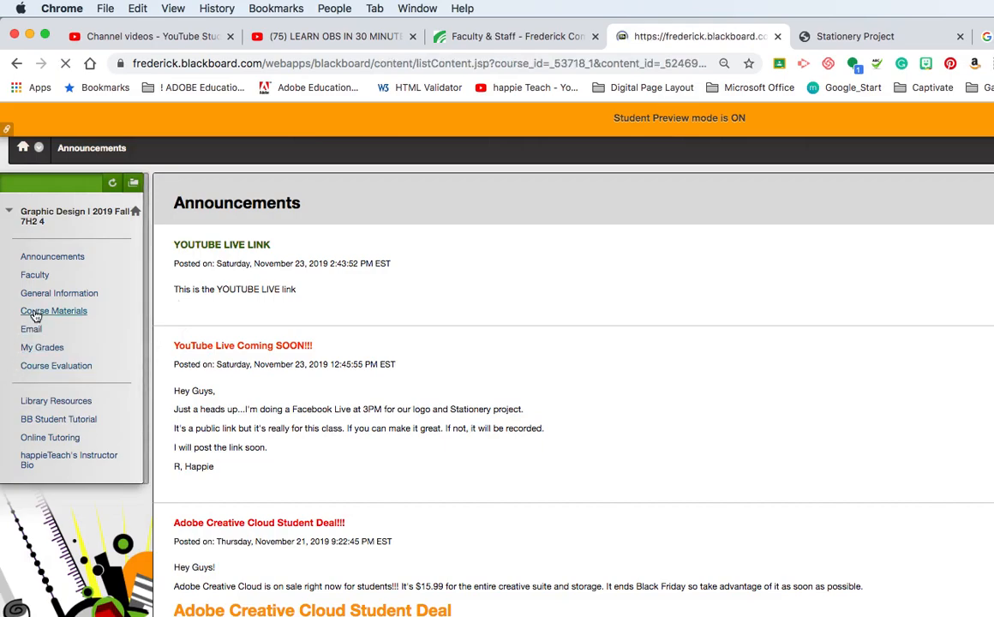
pyautogui.scroll(-5, 717, 336)
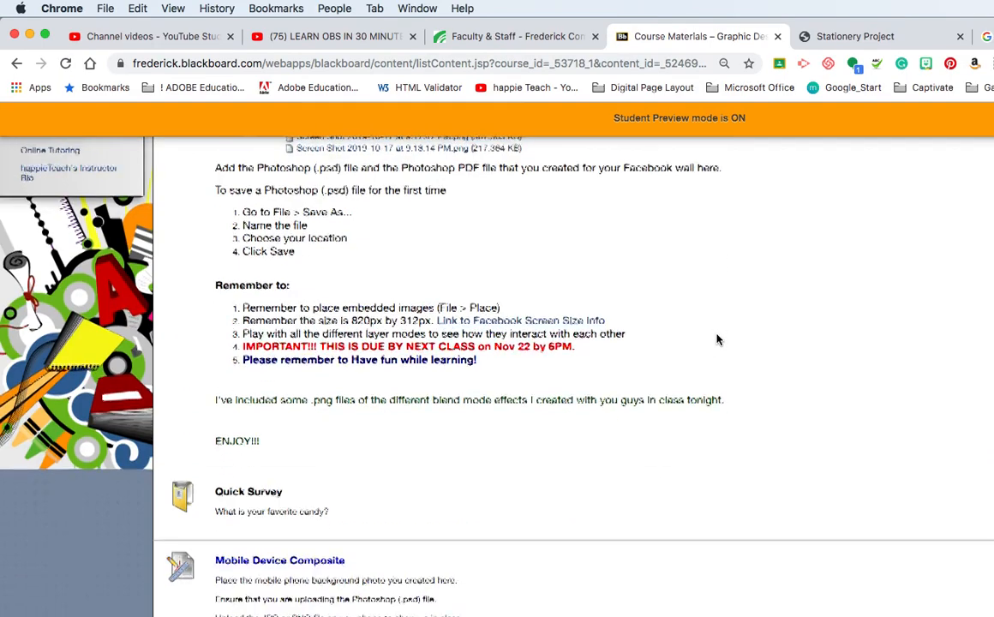
pyautogui.scroll(-15, 717, 339)
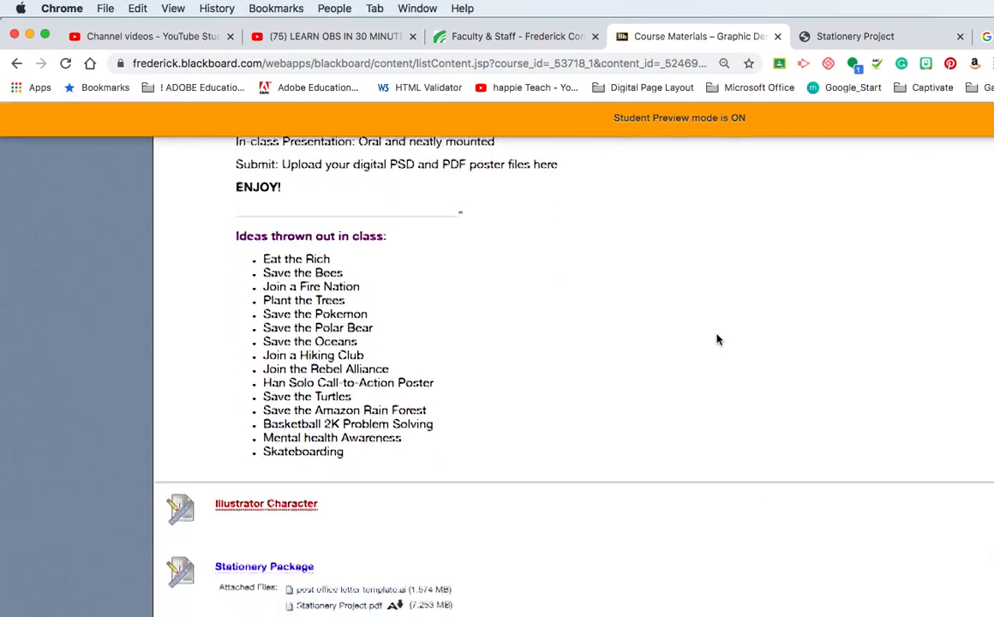
pyautogui.scroll(-20, 718, 339)
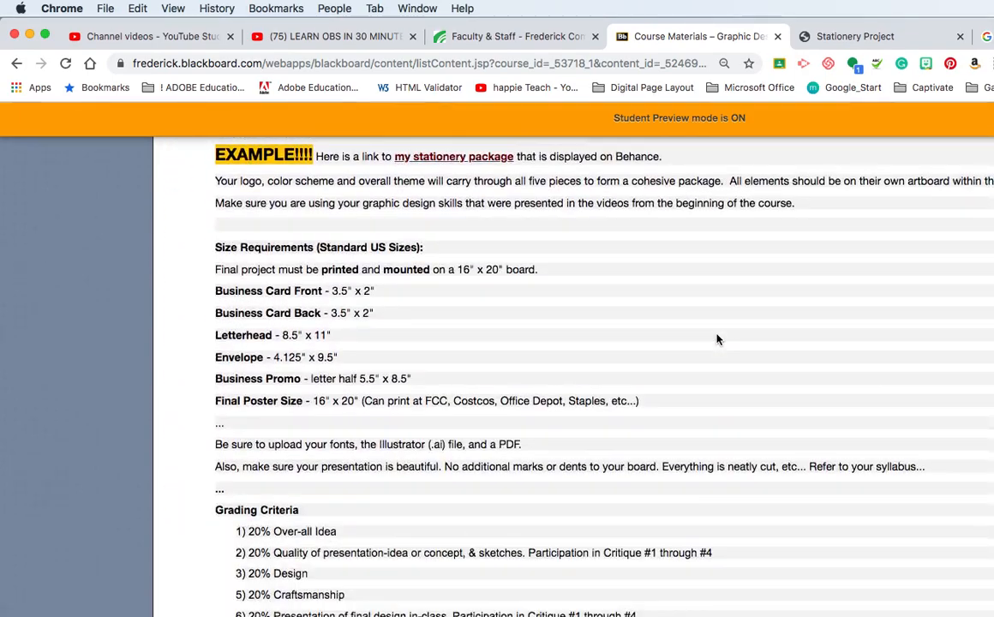
pyautogui.scroll(-6, 718, 339)
pyautogui.scroll(13, 718, 340)
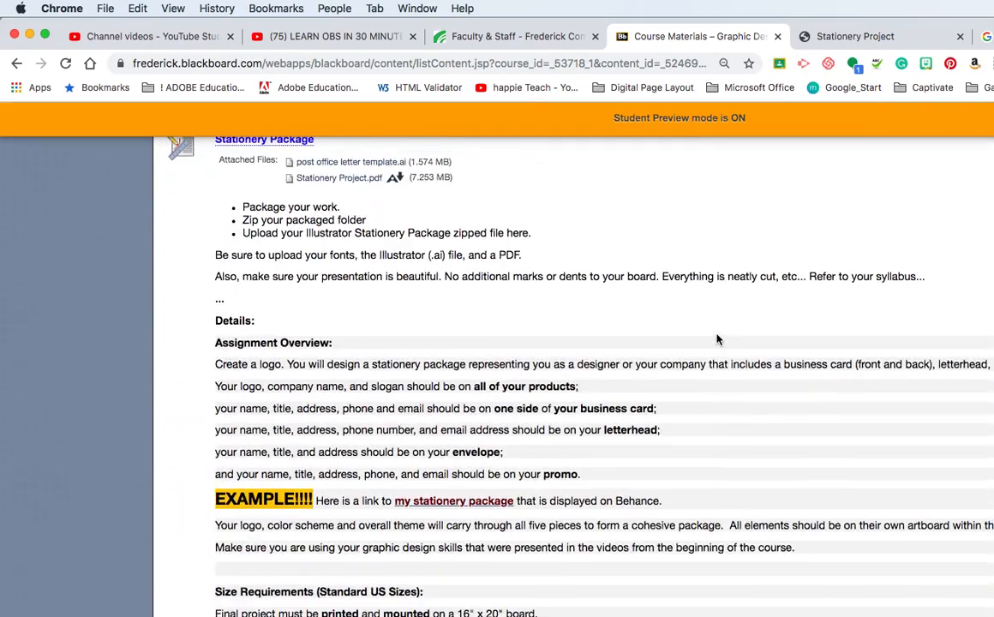
pyautogui.scroll(5, 717, 339)
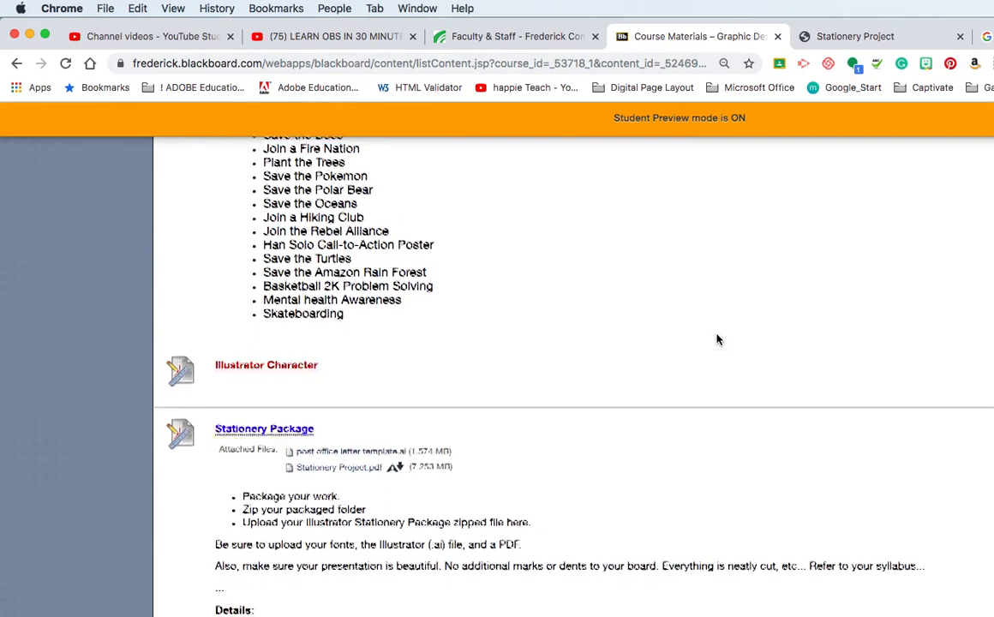
pyautogui.scroll(-5, 717, 340)
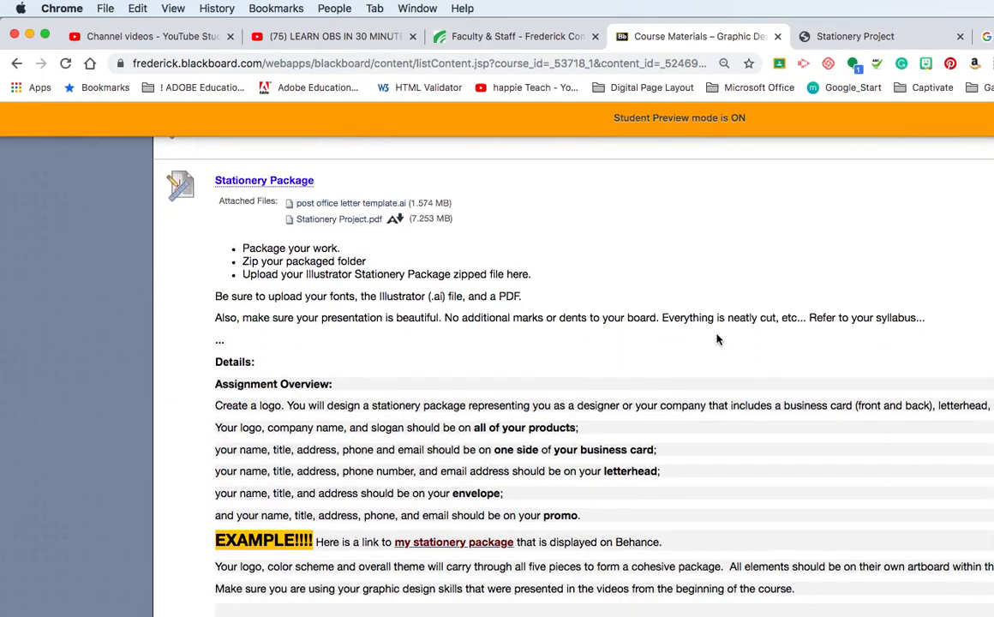
pyautogui.scroll(-1, 263, 185)
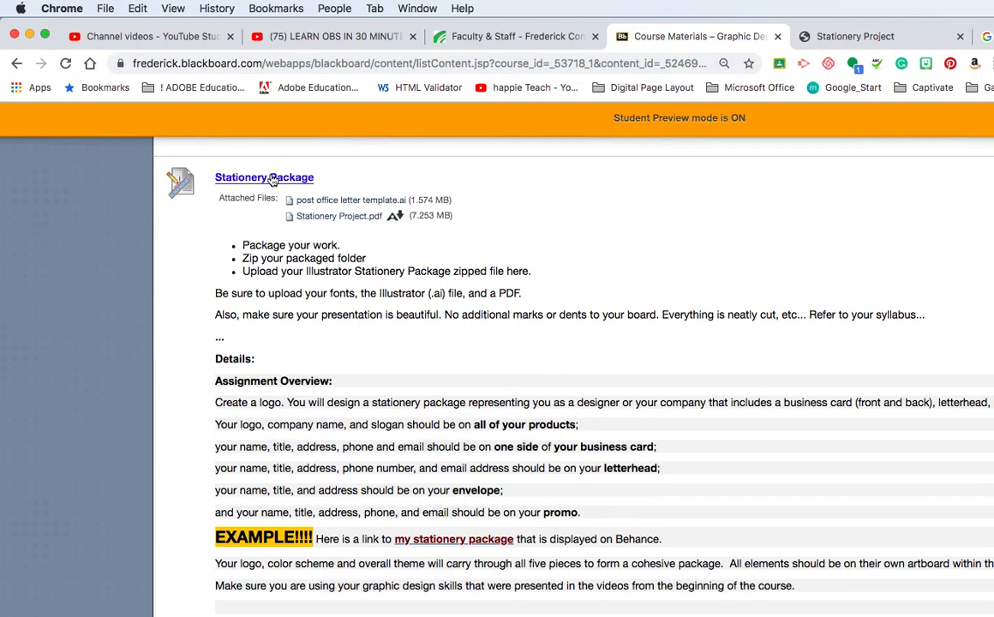
# Open the Stationery Package upload page and go to its Assignment Submission section
pyautogui.click(272, 179)
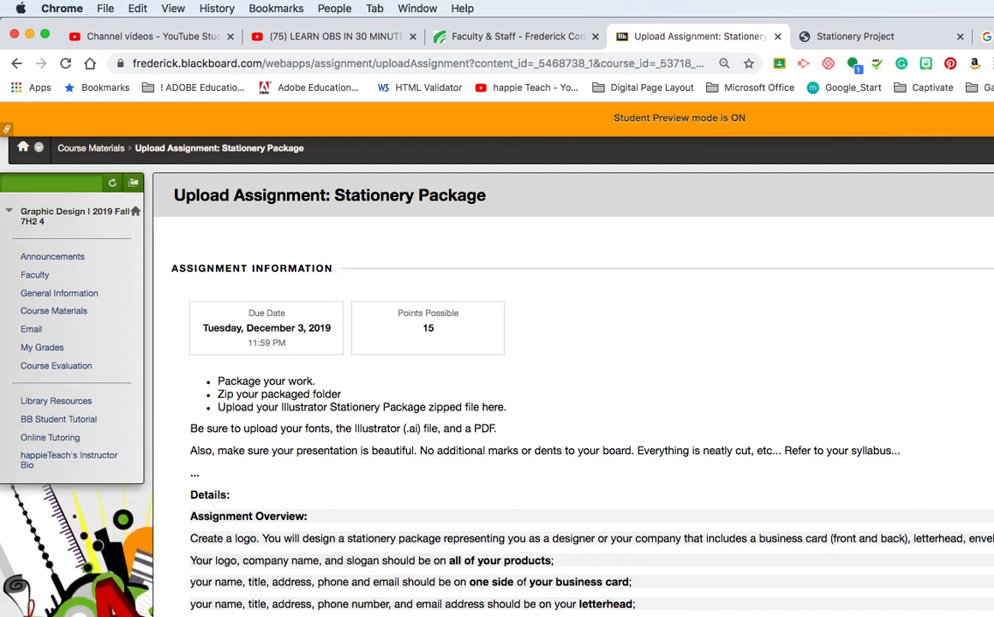
pyautogui.moveTo(993, 616); pyautogui.dragTo(988, 614)
pyautogui.scroll(-15, 233, 370)
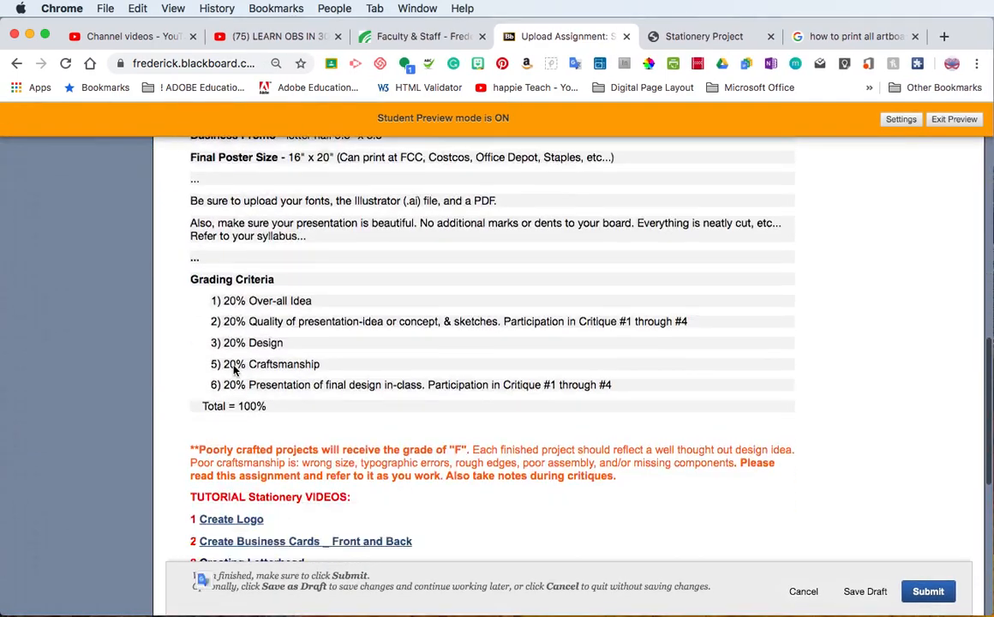
pyautogui.scroll(-1, 234, 370)
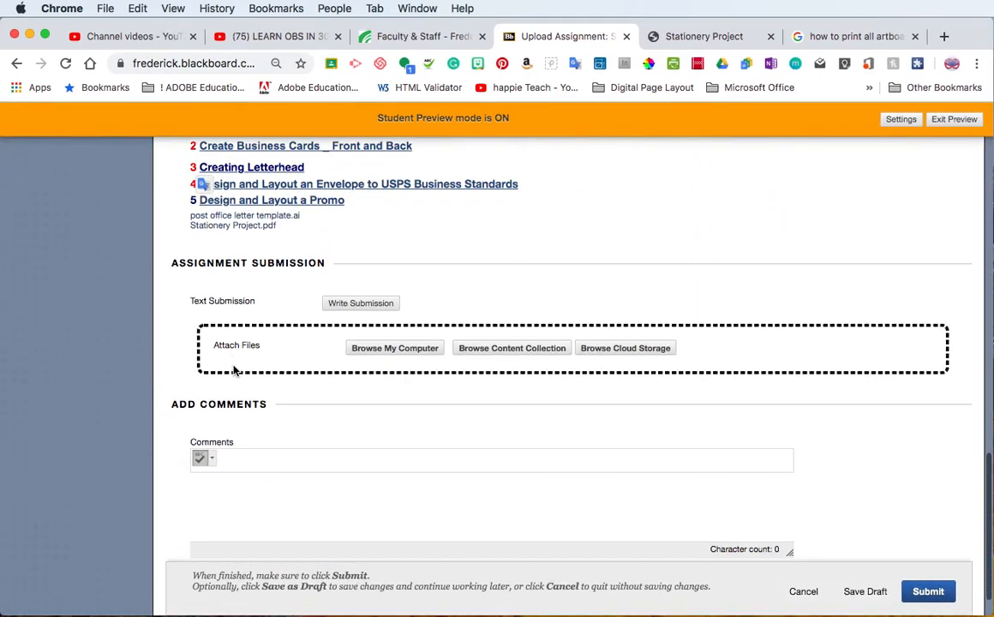
# Attach Stationery Project.pdf and Stationery Project _ Live_Folder.zip from the Desktop to the assignment submission
pyautogui.click(387, 349)
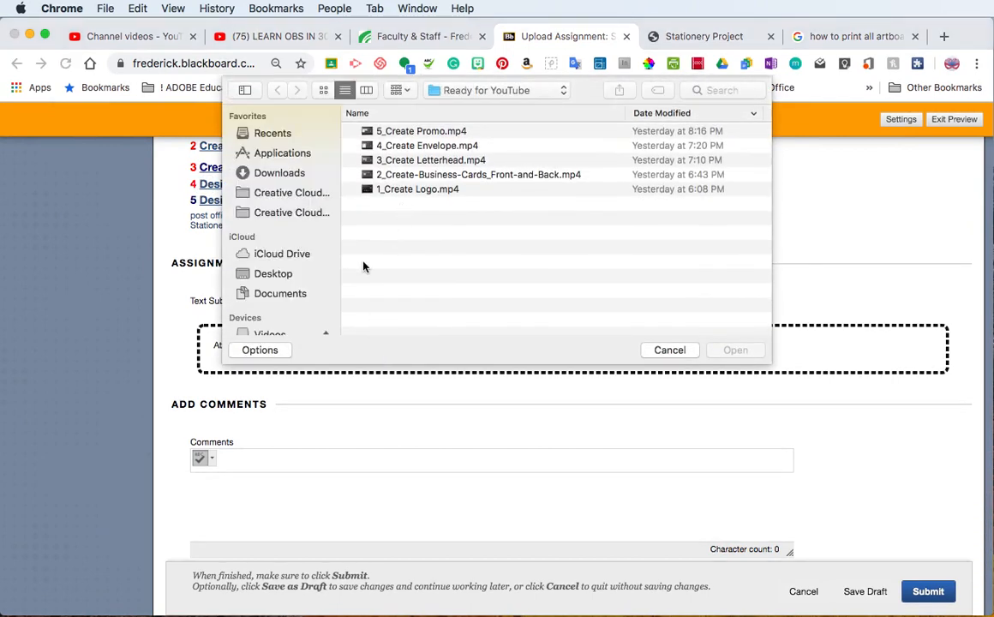
pyautogui.click(271, 275)
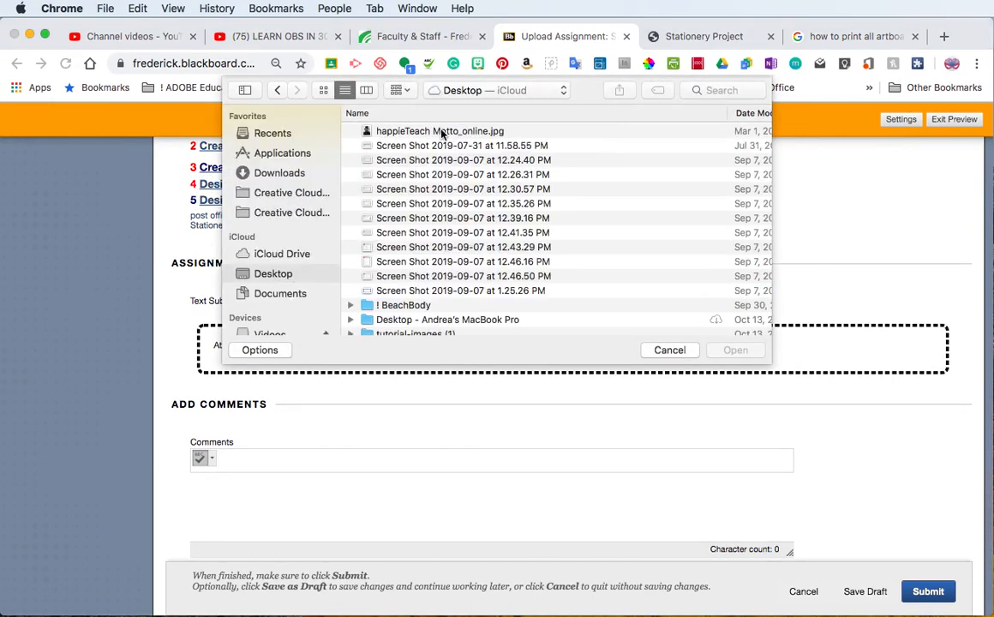
pyautogui.scroll(-3, 408, 248)
pyautogui.scroll(-3, 408, 248)
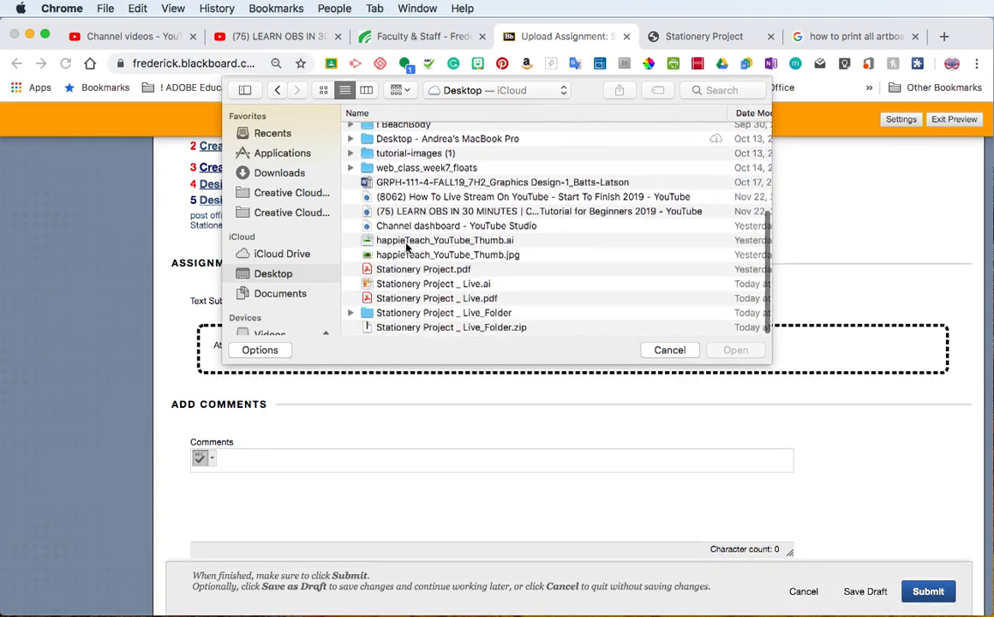
pyautogui.click(393, 329)
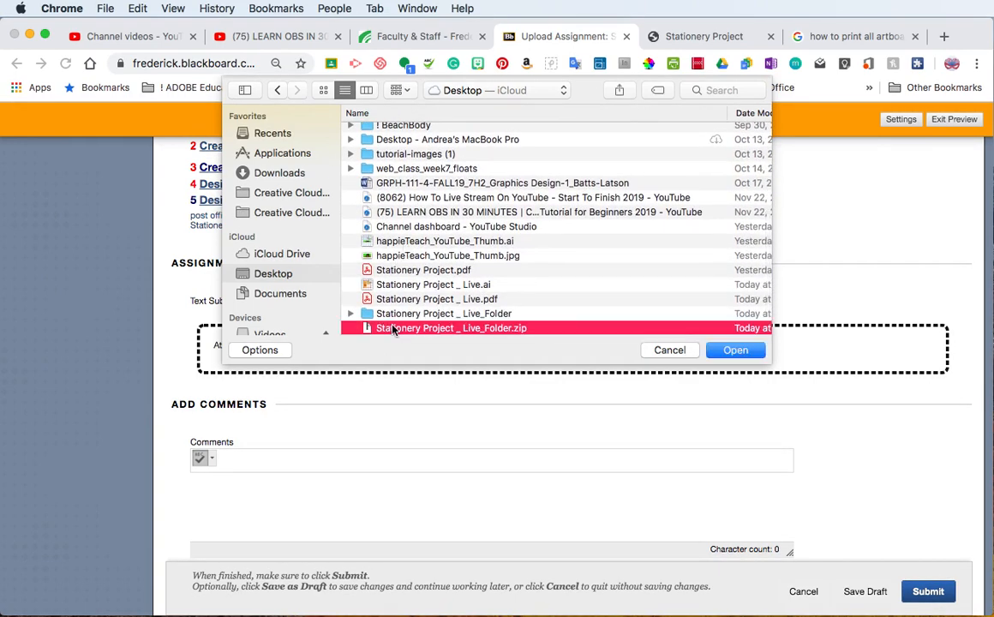
pyautogui.keyDown('super'); pyautogui.click(399, 269); pyautogui.keyUp('super')
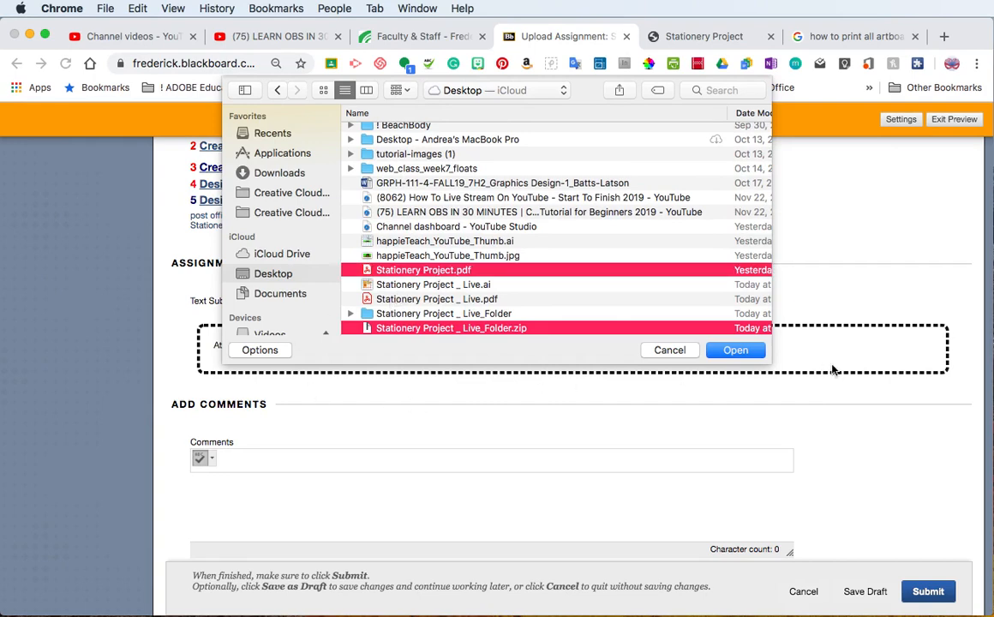
pyautogui.click(735, 349)
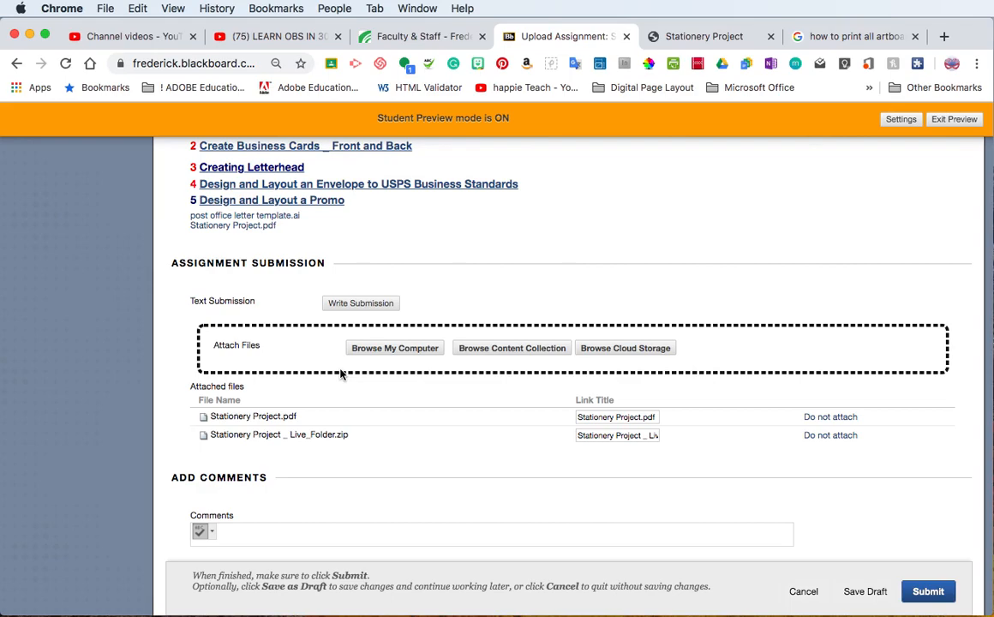
# Exit the student preview with the option to delete the preview user and all data, and reveal the desktop
pyautogui.scroll(15, 291, 381)
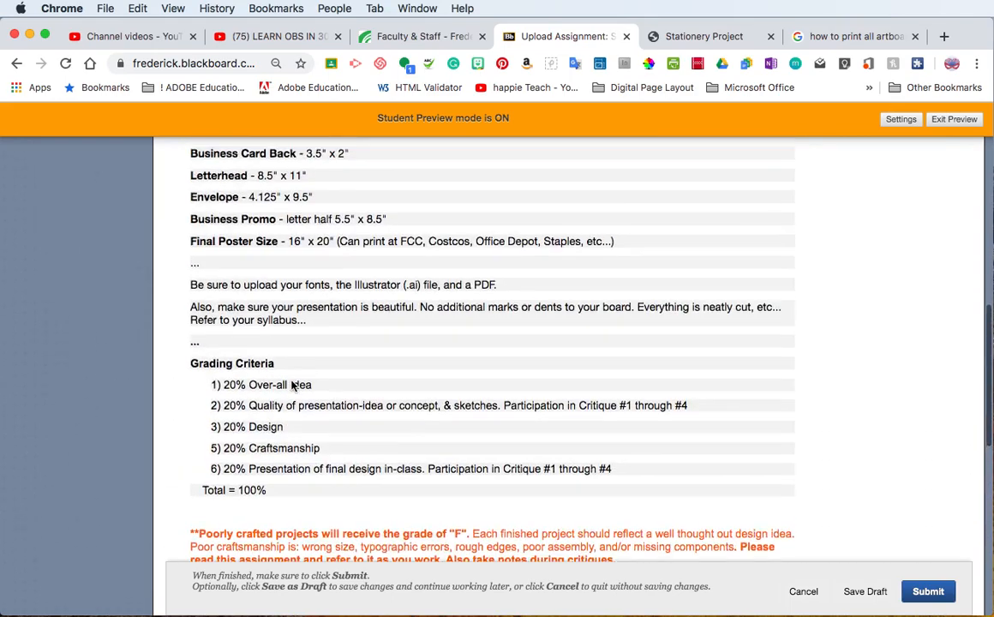
pyautogui.click(953, 121)
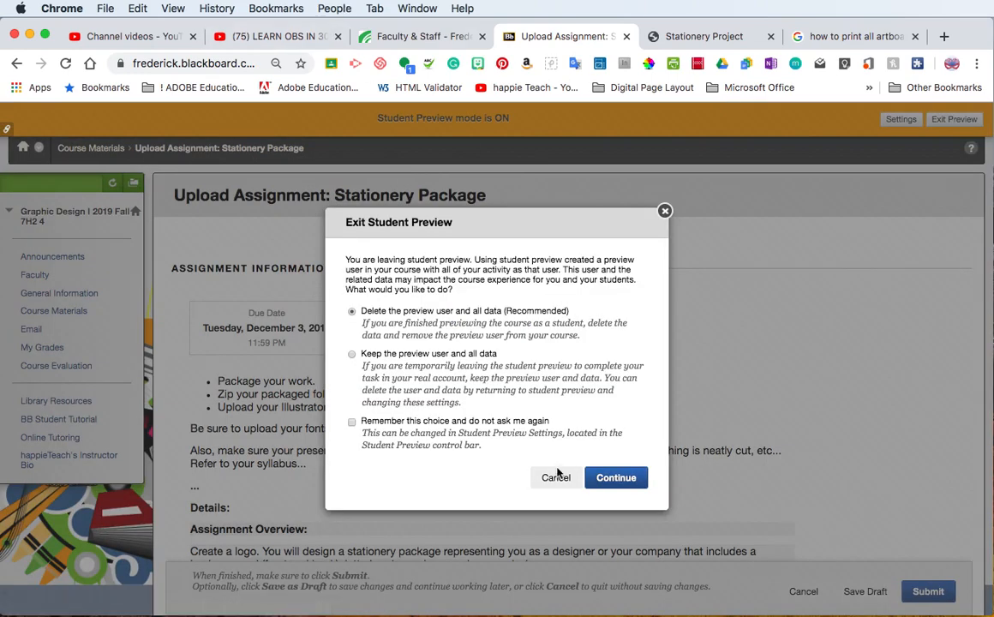
pyautogui.click(616, 478)
pyautogui.press('F11')
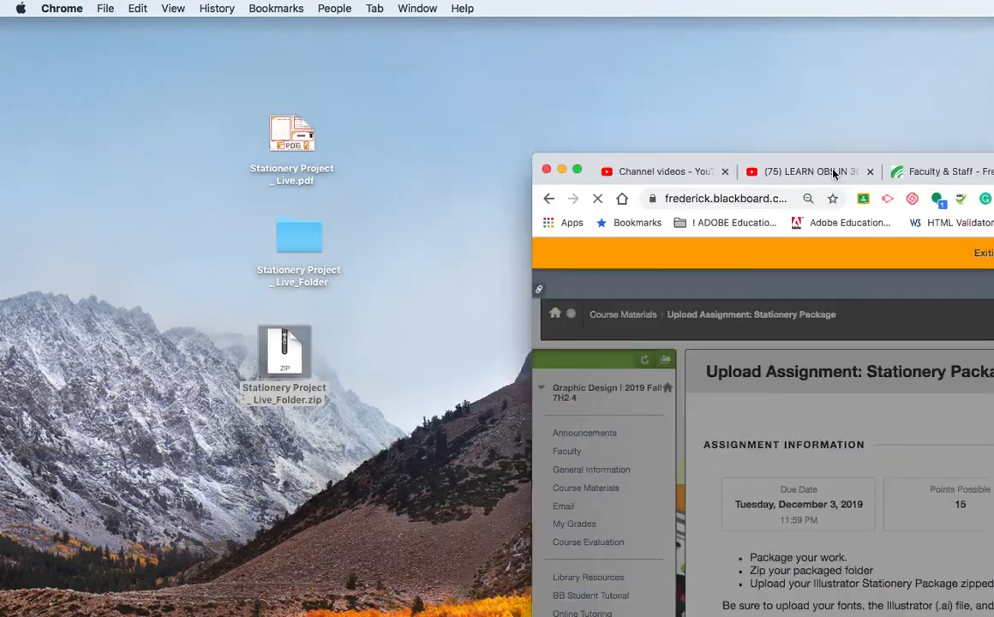